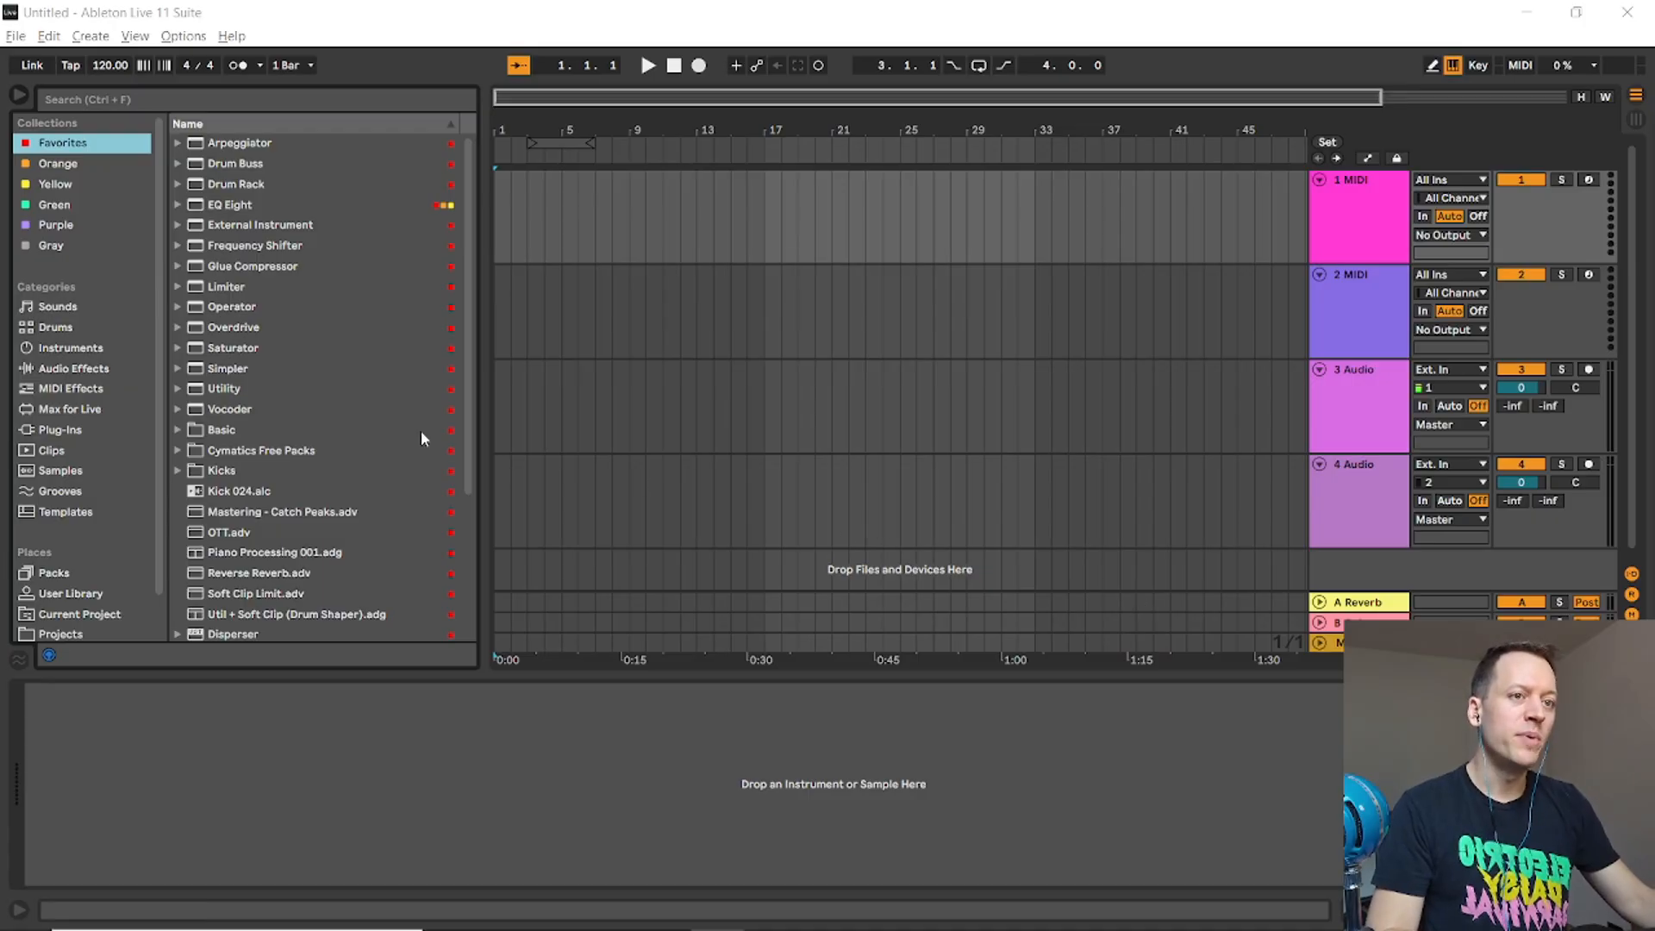
Show the User Library in the browser and open the Downloads folder in File Explorer.
scroll(70, 517, "down", 1)
left_click(71, 552)
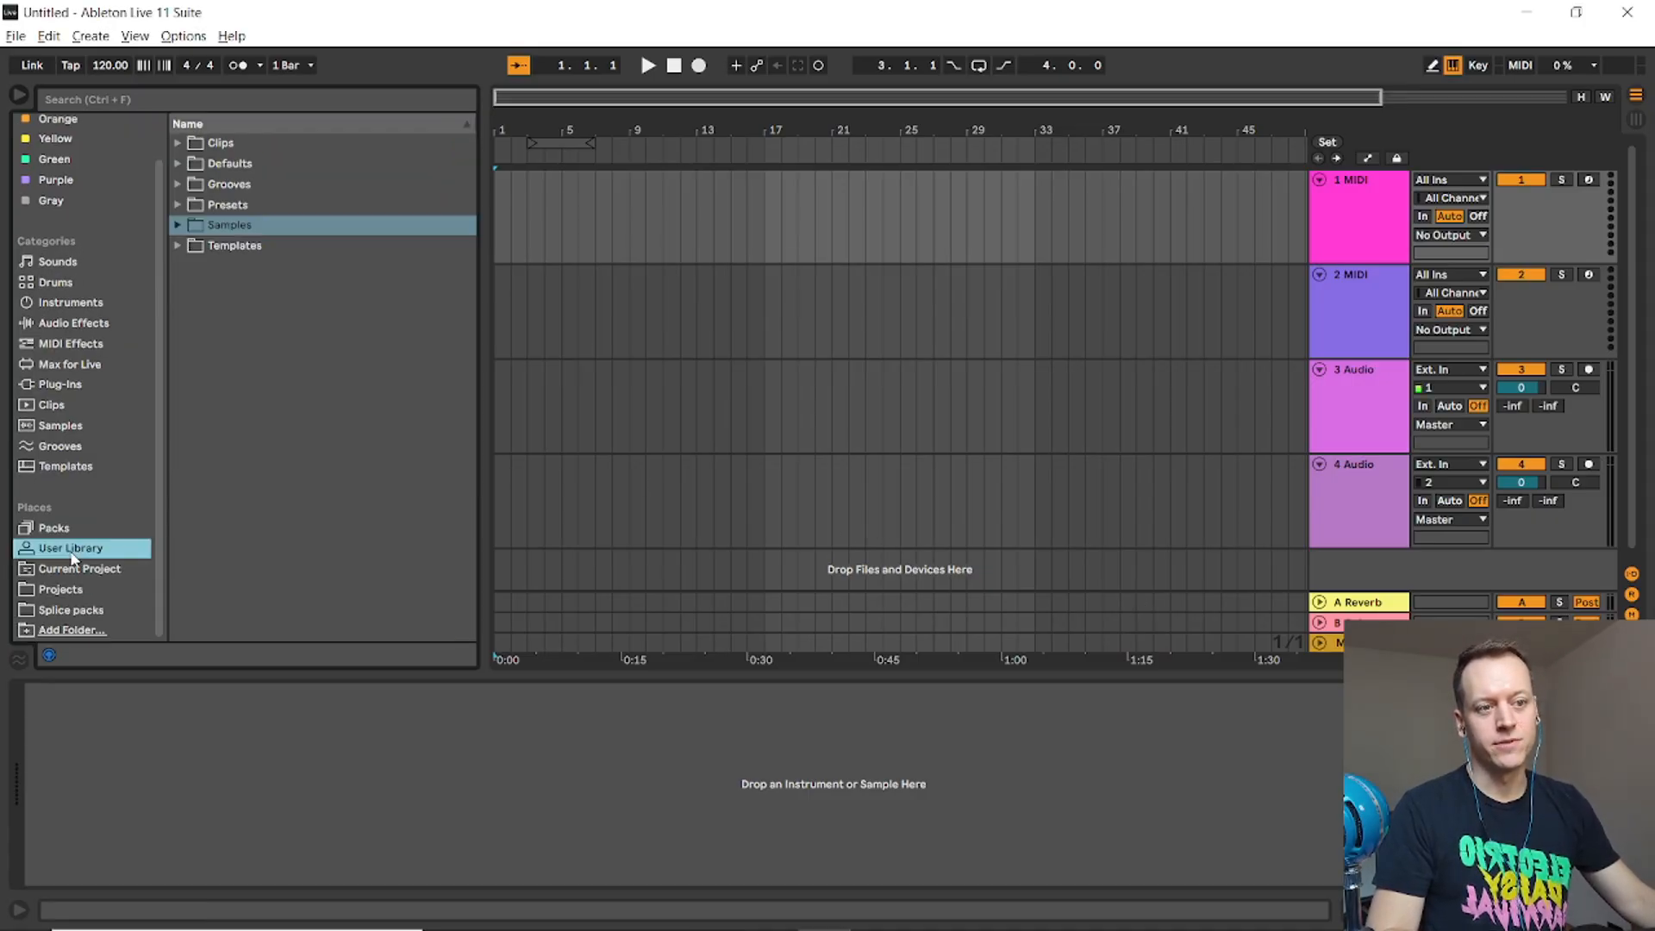
key("super+e")
left_click(1204, 170)
double_click(1205, 169)
left_click(1025, 173)
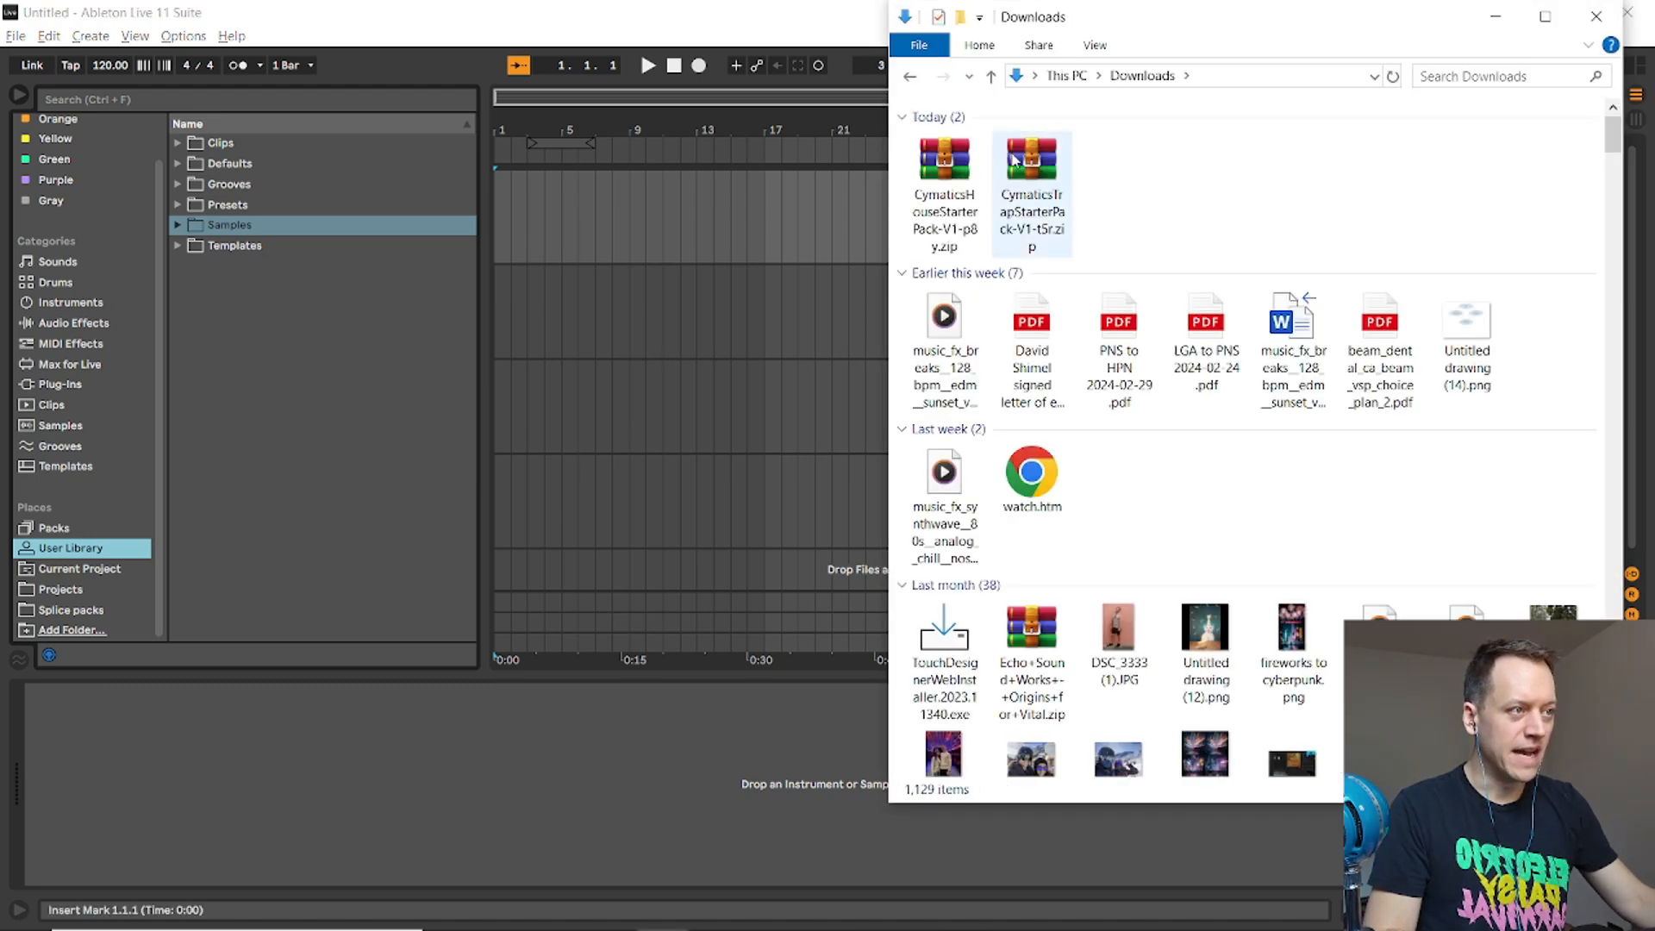
Extract the Cymatics trap and house starter pack archives and add the extracted folders to the User Library's Samples folder.
right_click(1015, 146)
left_click(1249, 337)
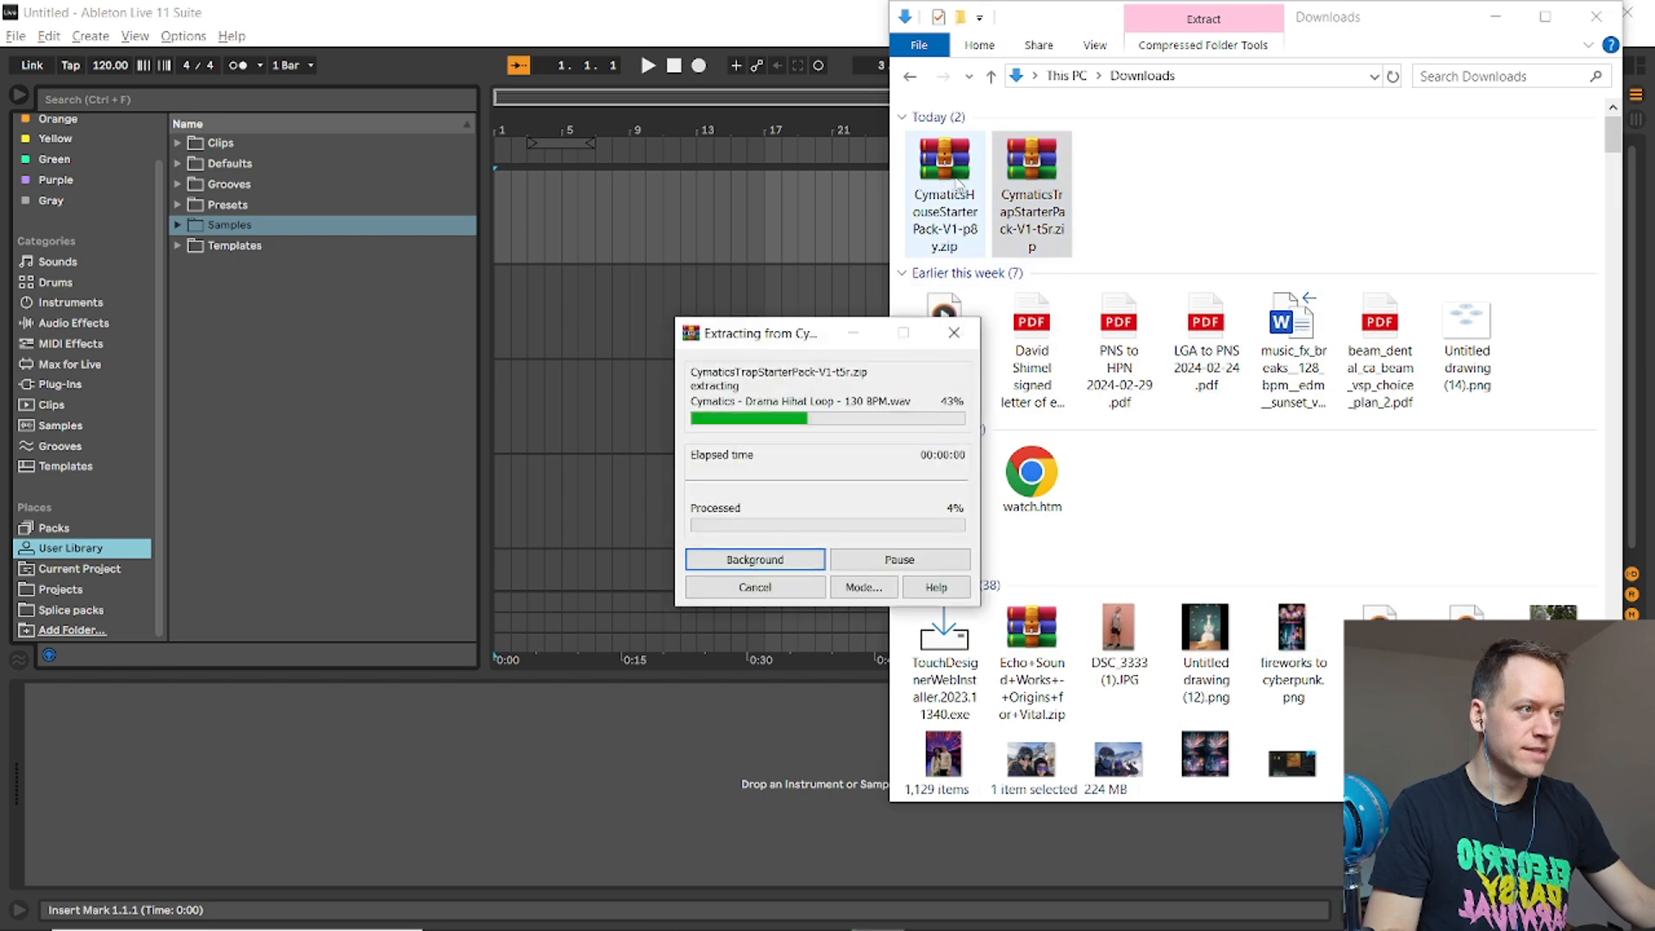
right_click(967, 174)
left_click(1155, 360)
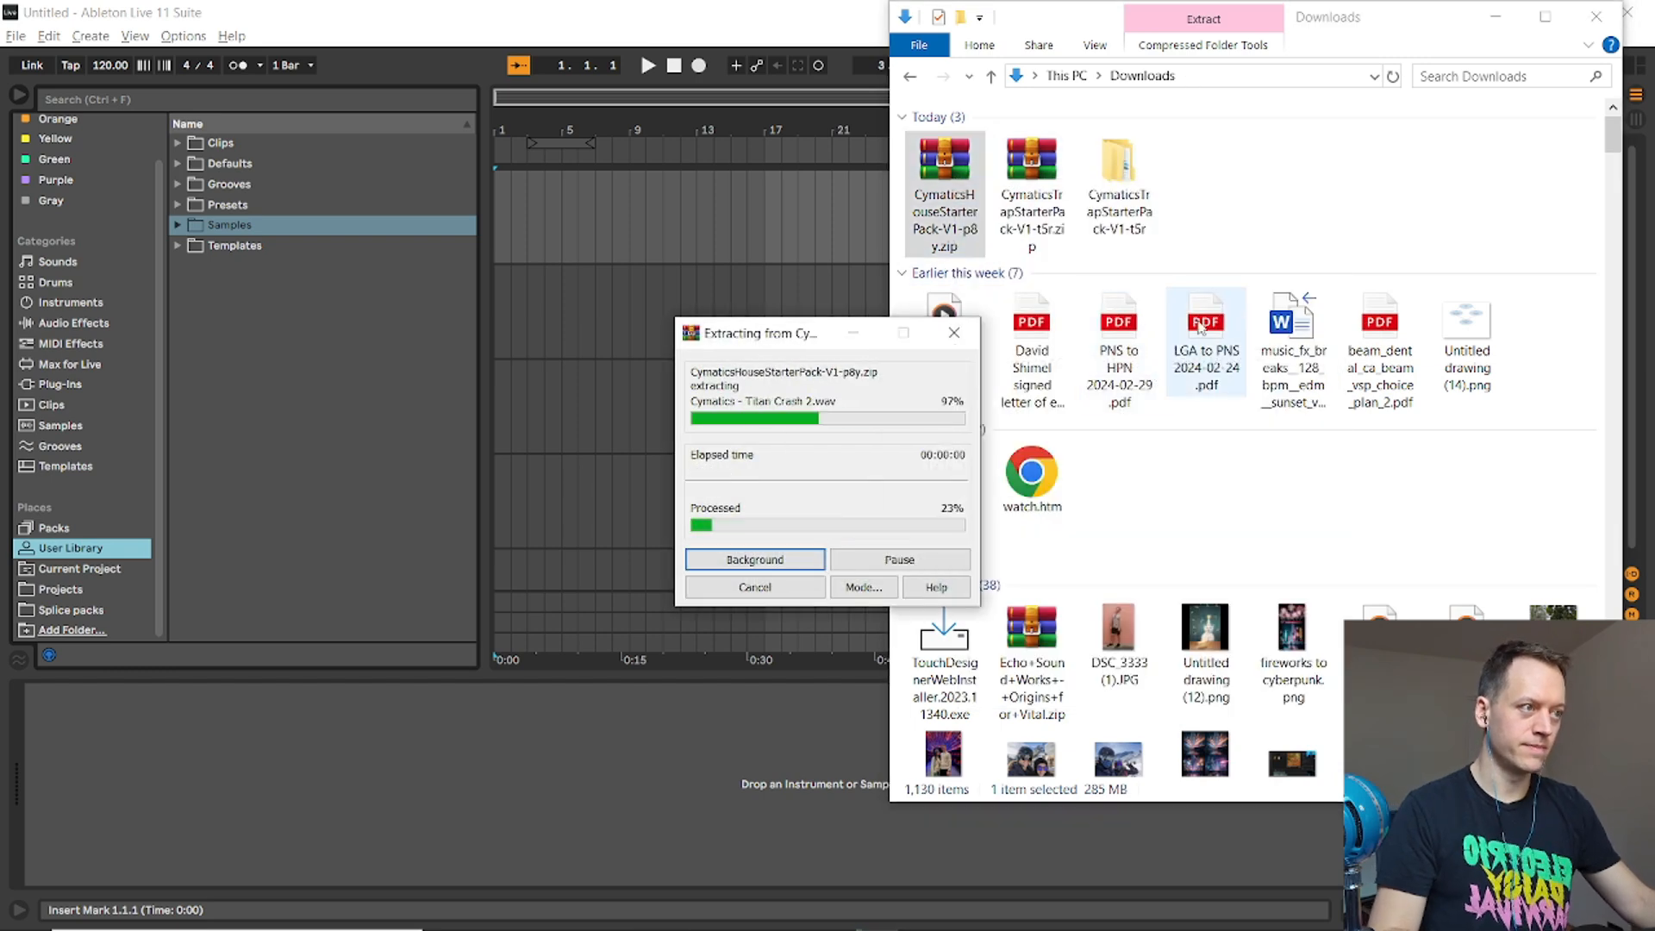
left_click_drag(1322, 199, 266, 225)
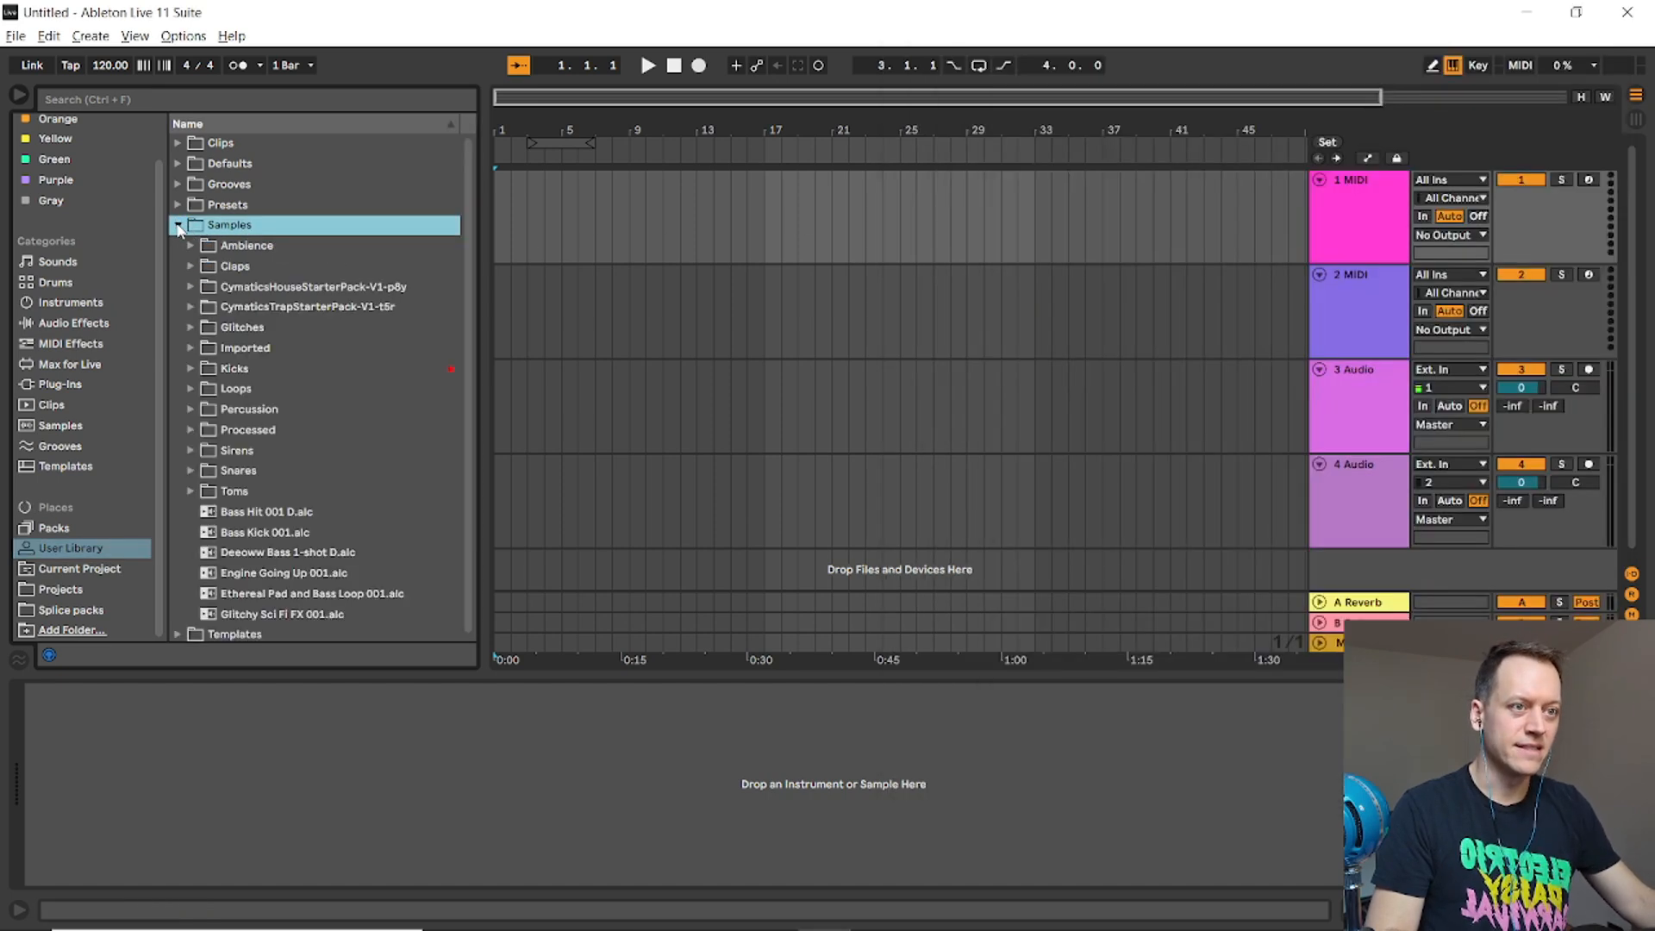
Mark the CymaticsHouseStarterPack-V1-p8y and Cymatics - Trap Starter Pack folders inside Samples as Favorites.
left_click(177, 224)
left_click(277, 290)
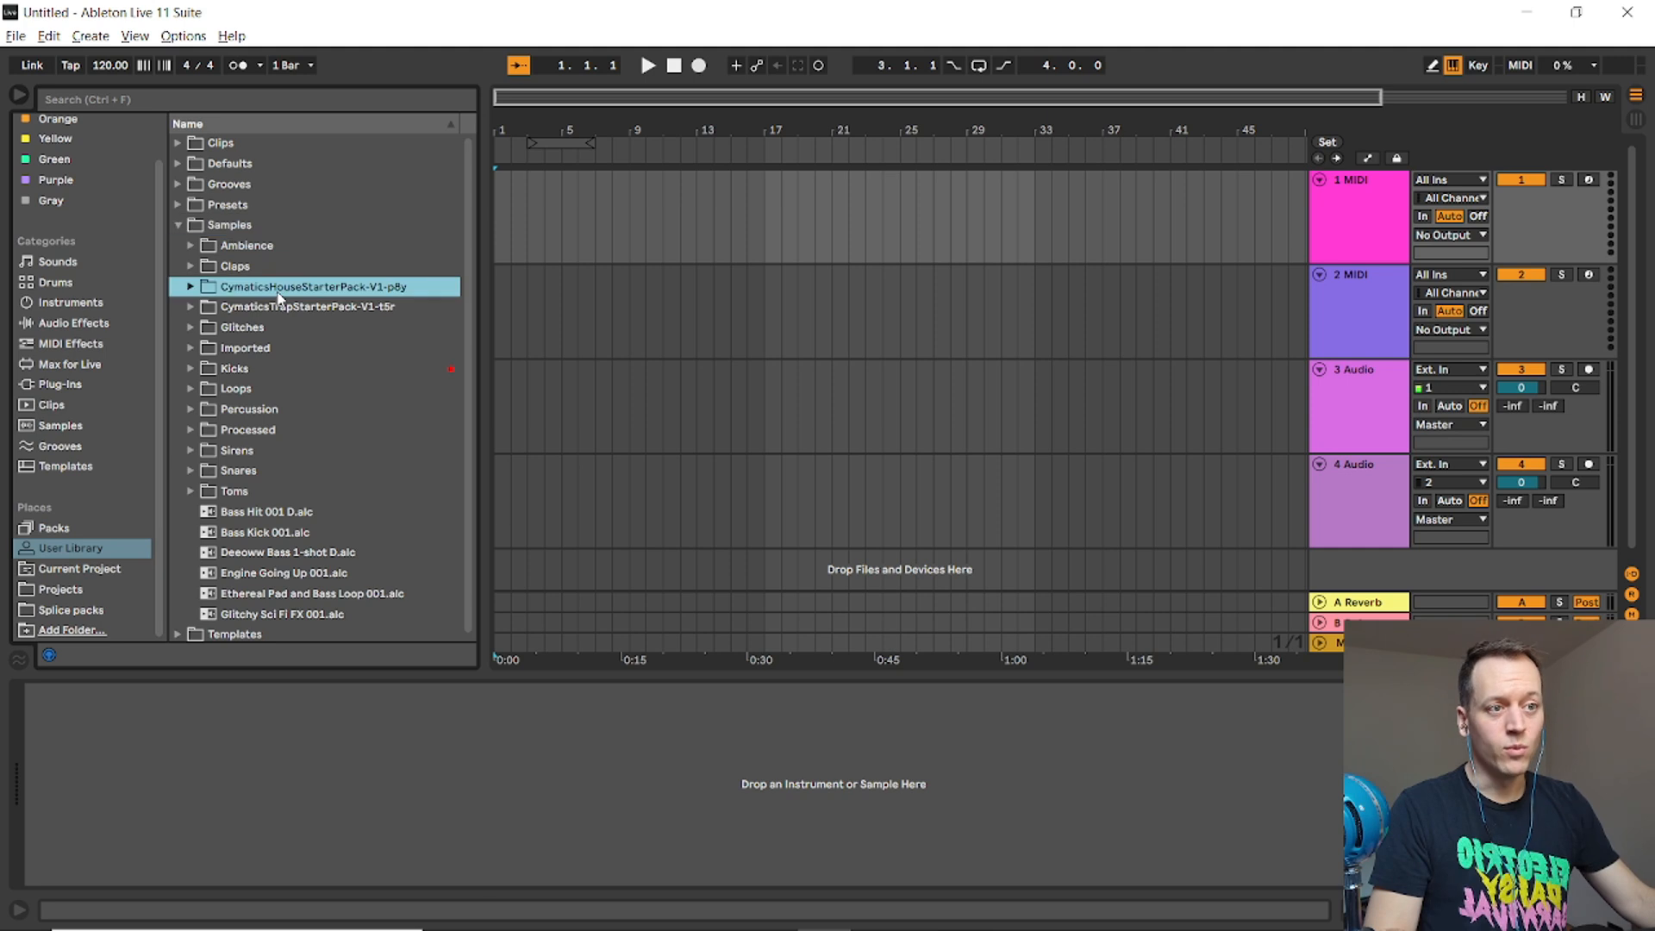
right_click(279, 289)
left_click(342, 402)
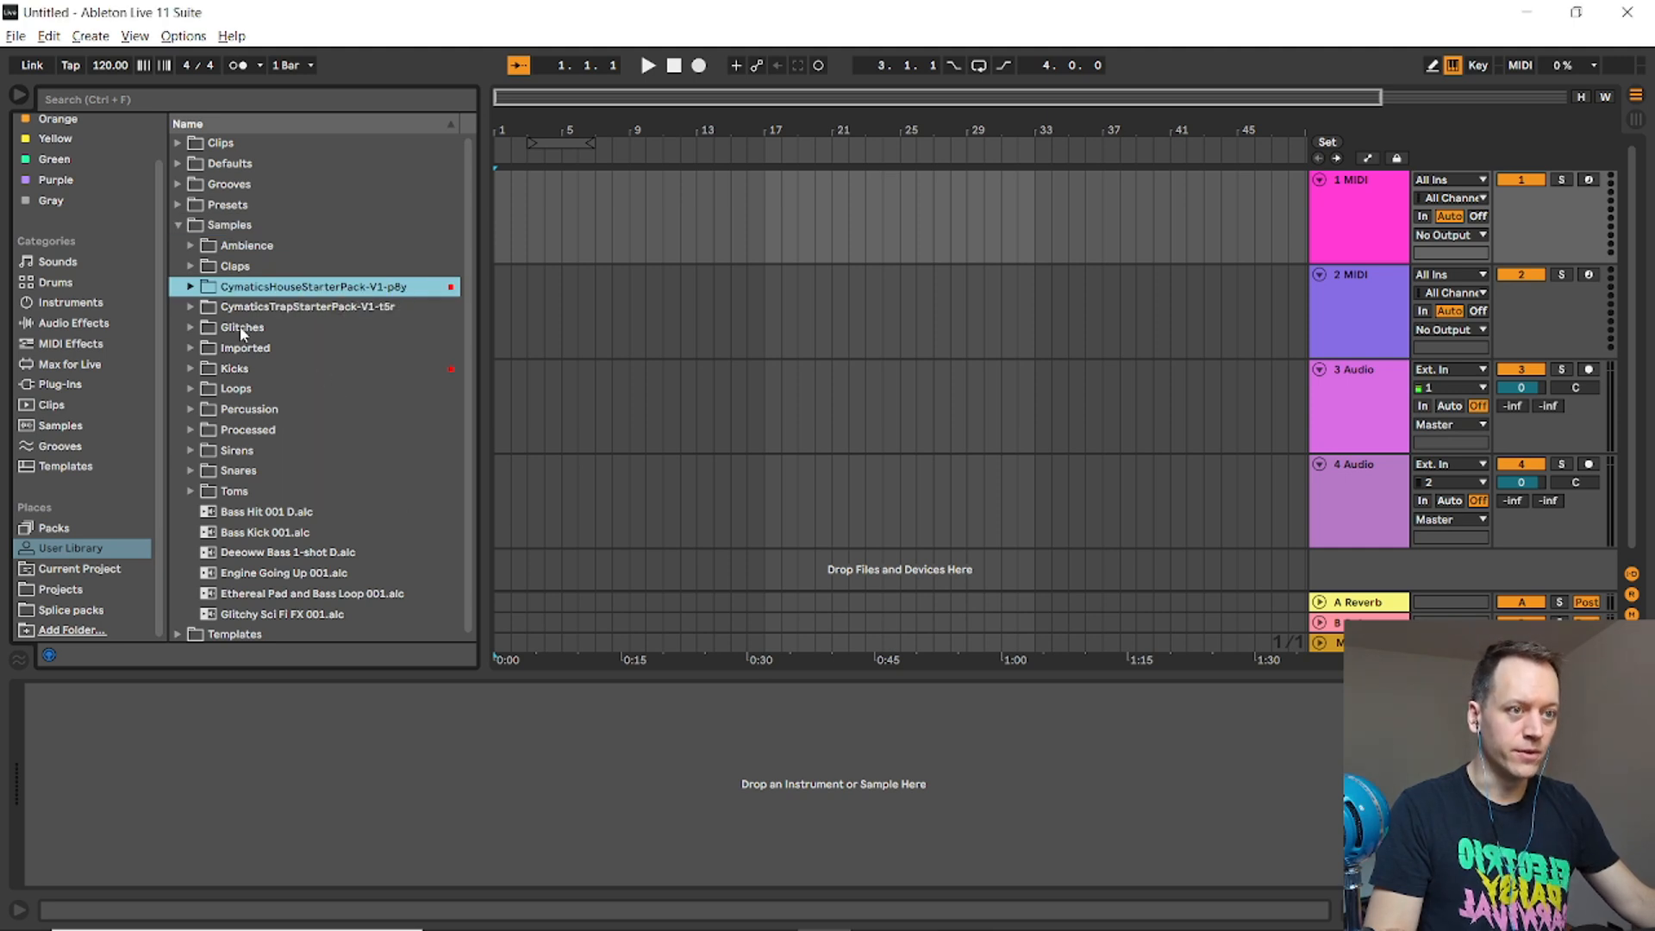
left_click(191, 307)
left_click(276, 349)
right_click(283, 349)
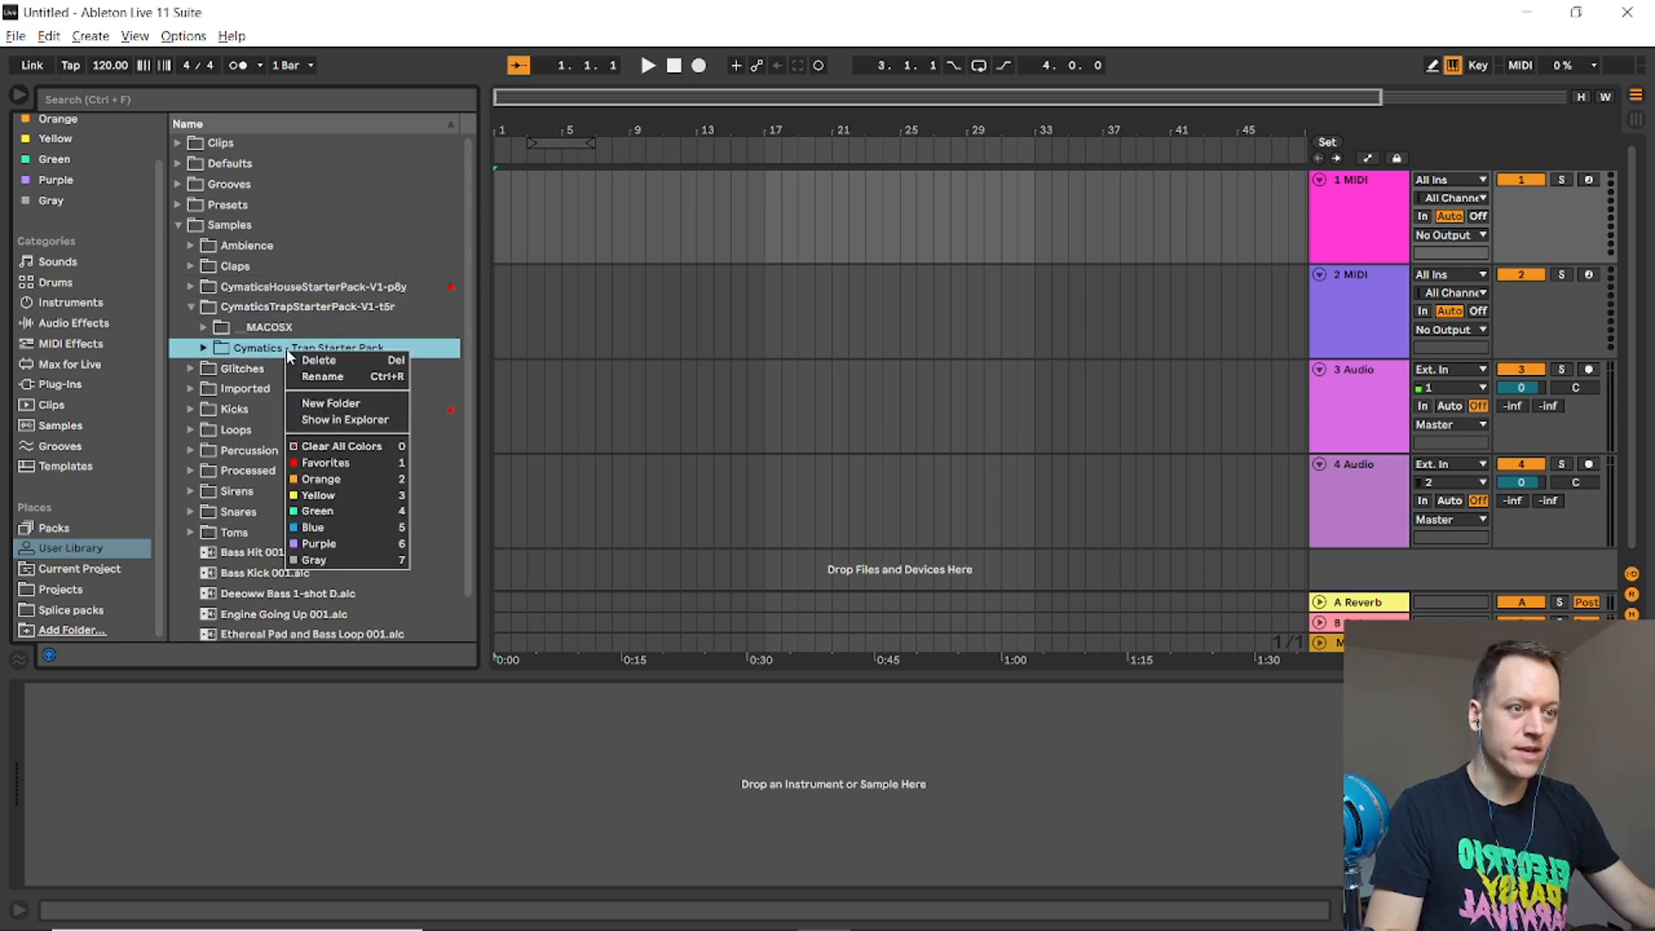
left_click(345, 470)
Open the Favorites collection and check that it lists the trap and house starter packs.
scroll(119, 214, "up", 2)
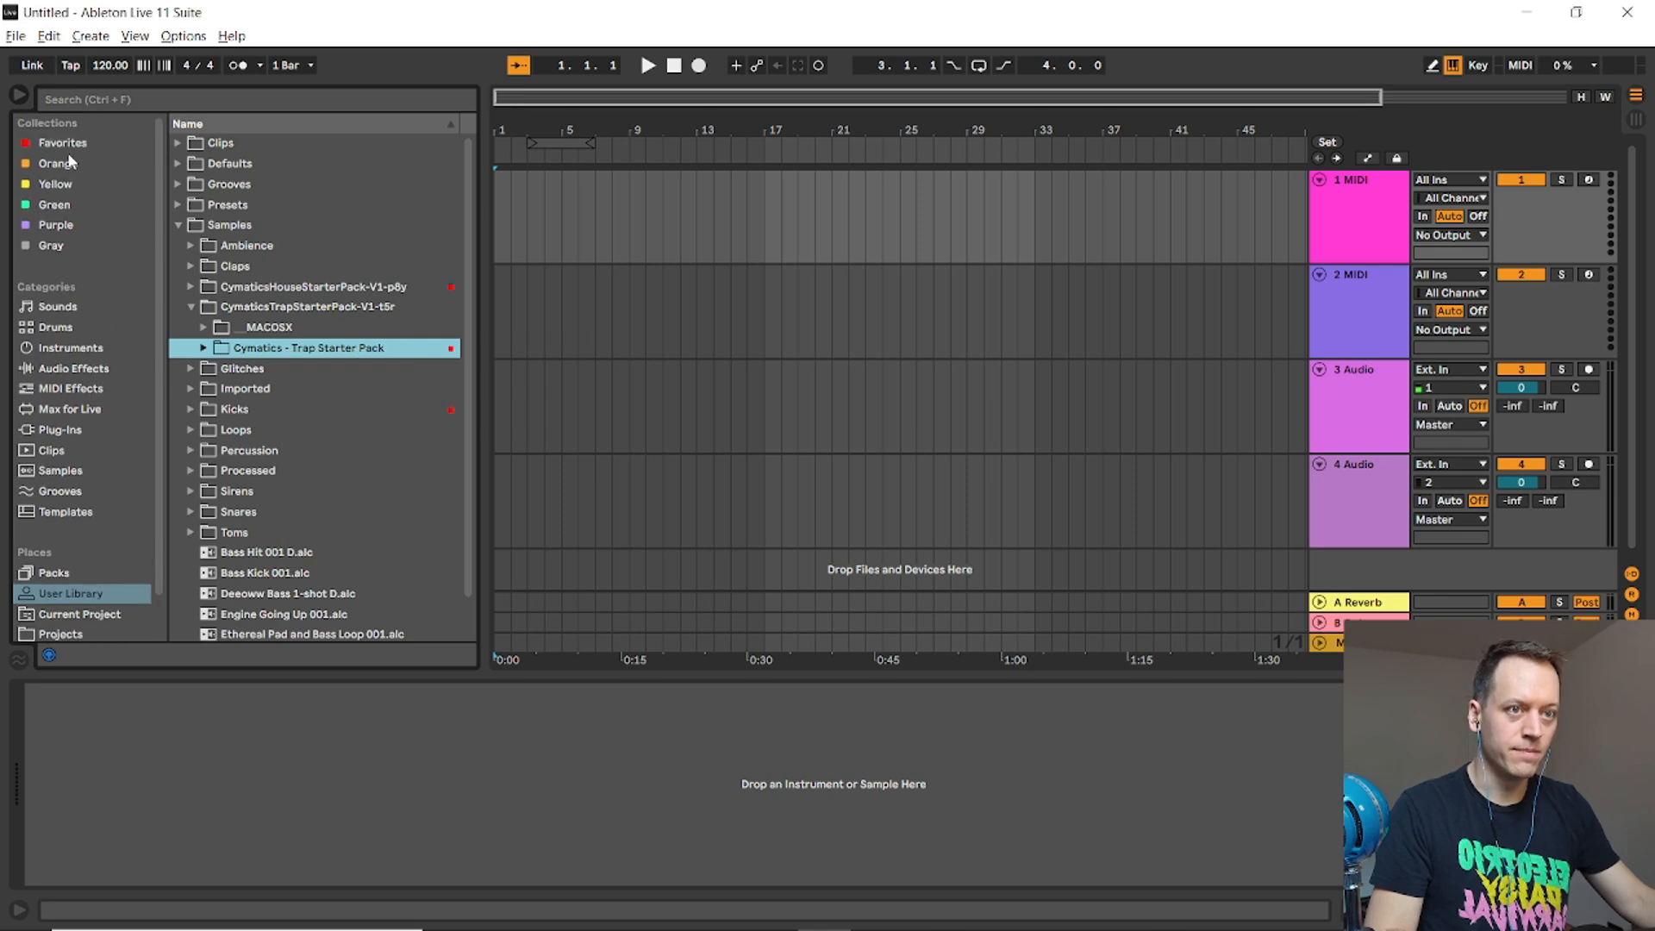
left_click(66, 144)
left_click(328, 451)
left_click(341, 492)
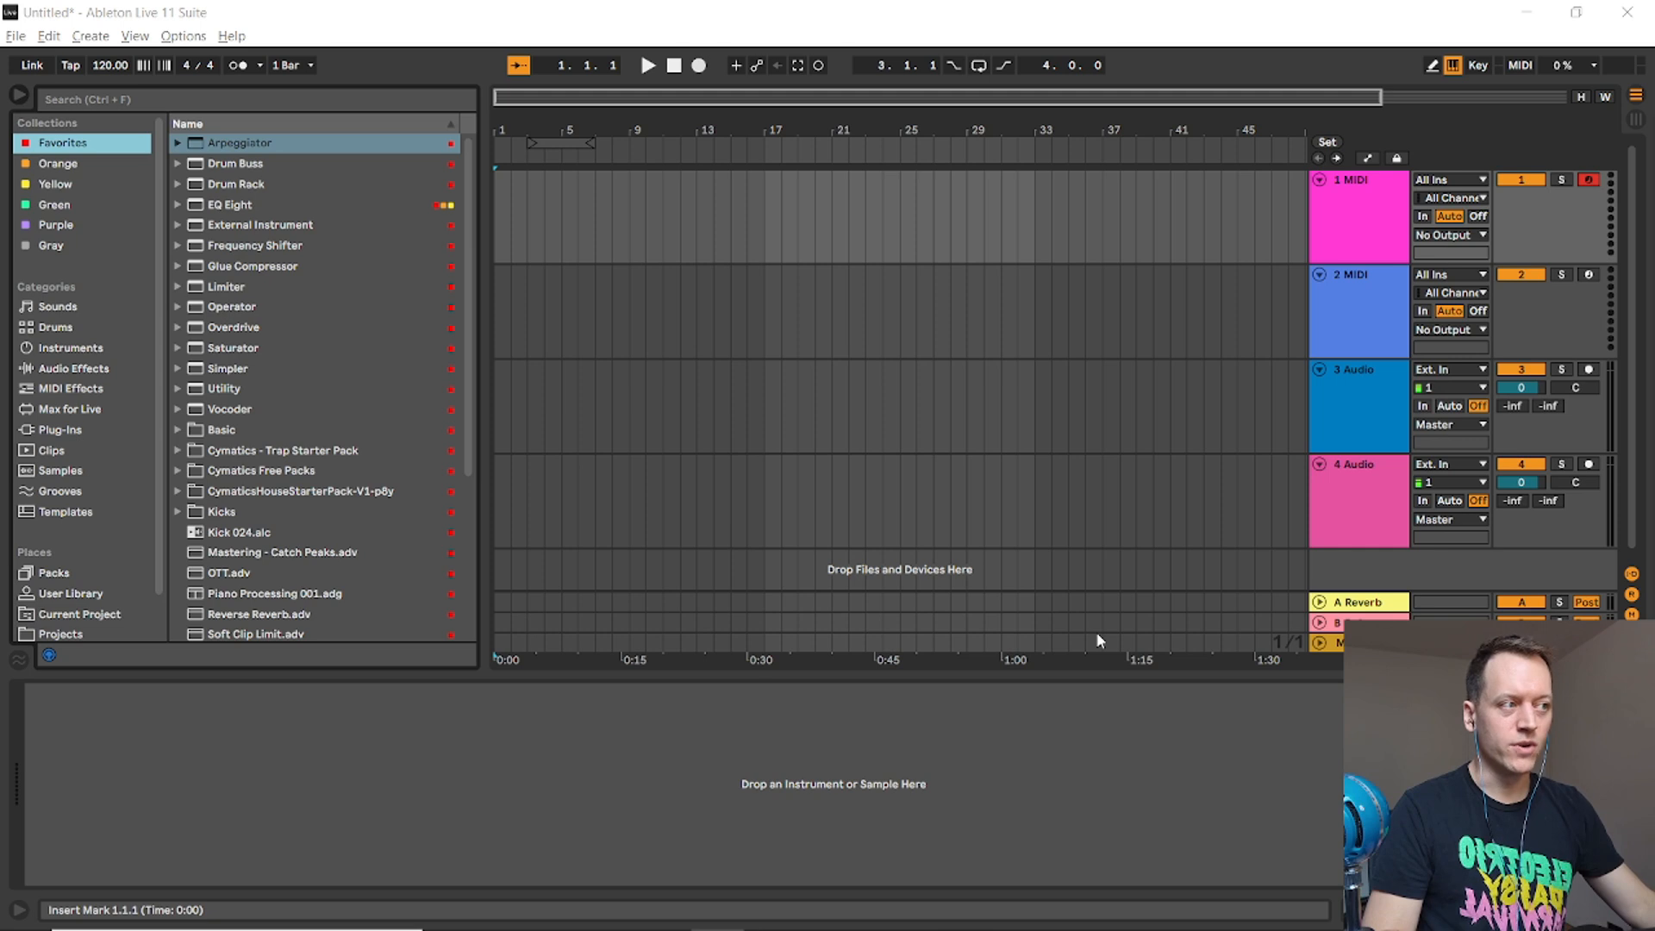
Load an empty Drum Rack onto the first MIDI track.
left_click(1316, 225)
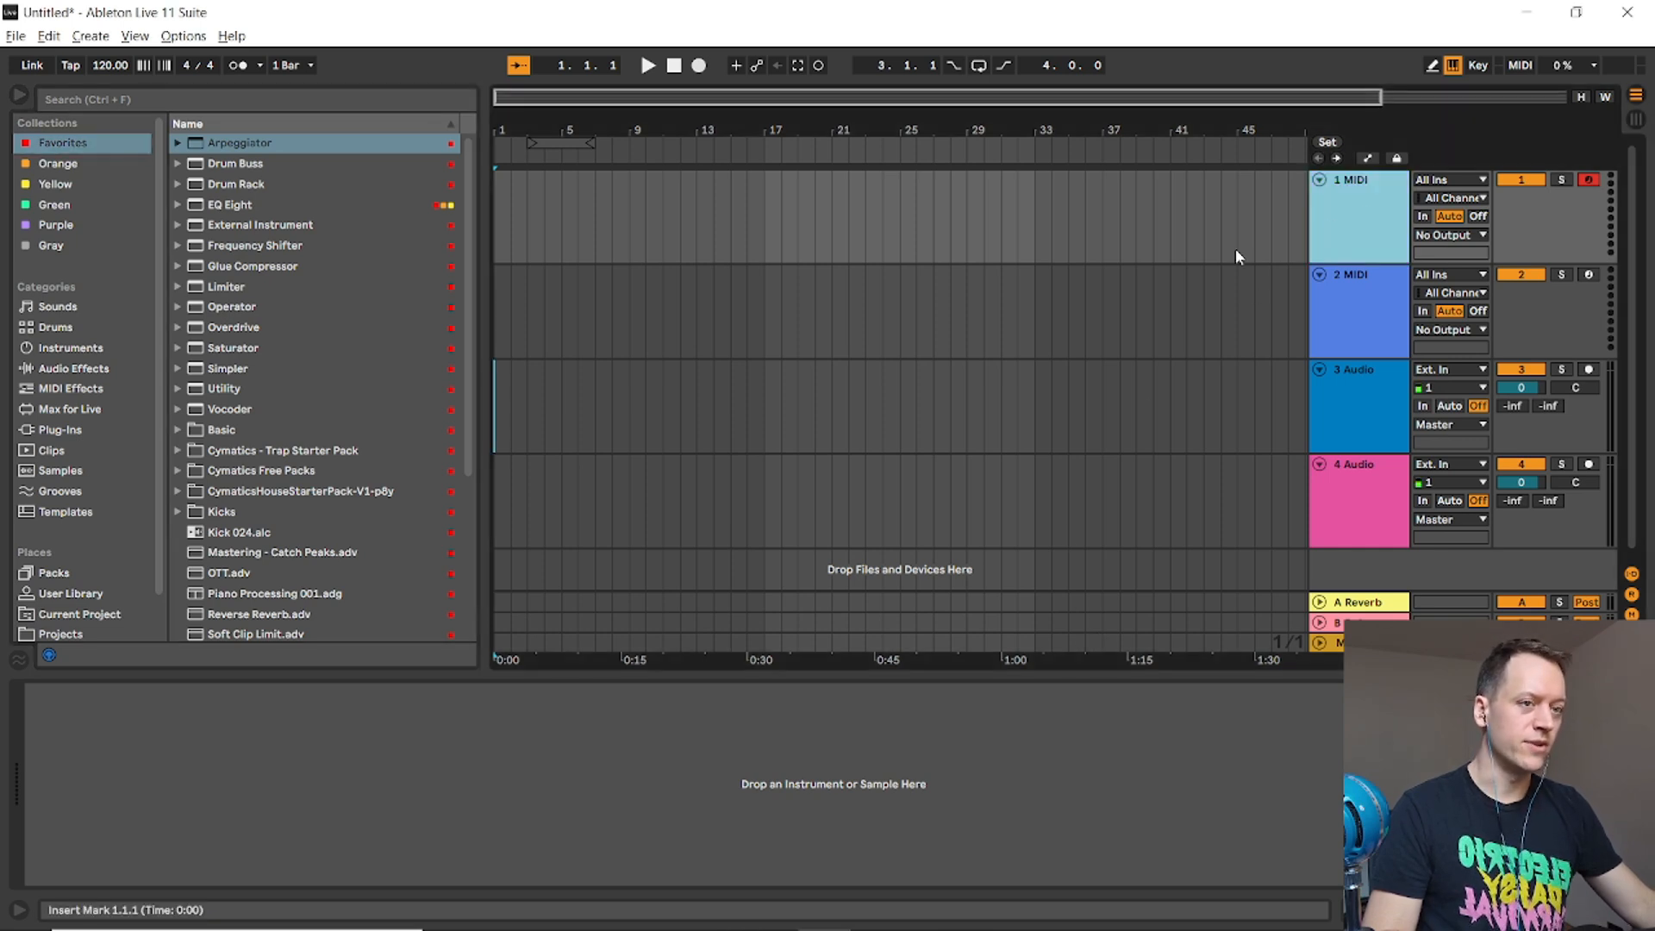
left_click(80, 348)
left_click_drag(207, 186, 228, 768)
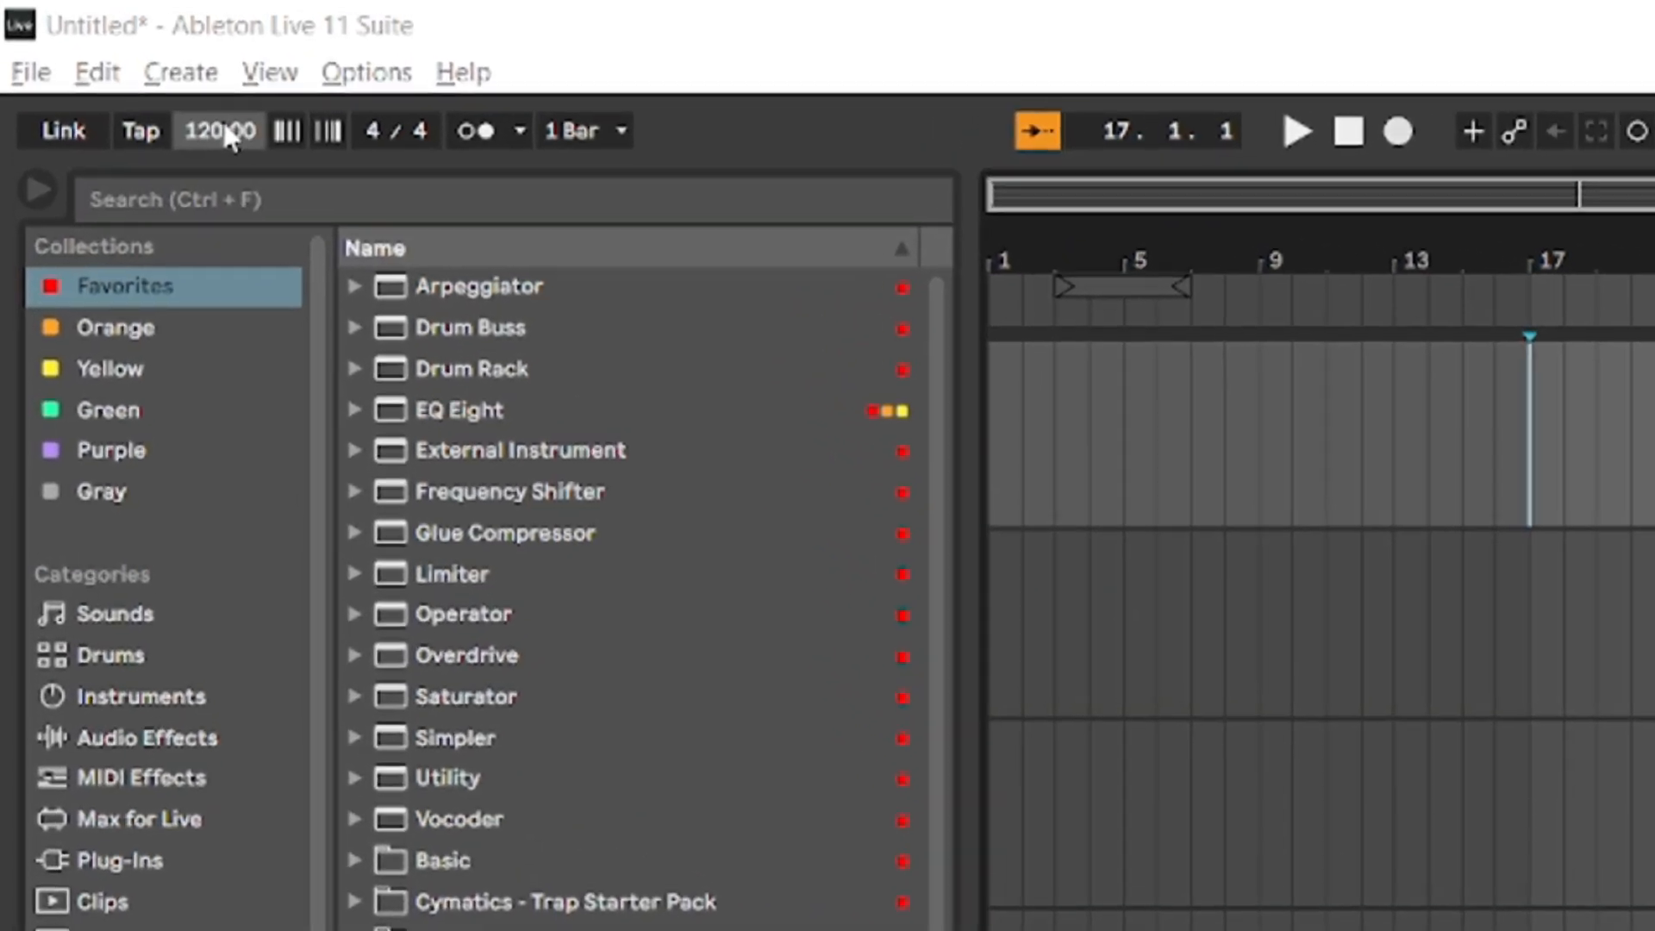
Set the project tempo to 128 BPM.
type("128")
key("Return")
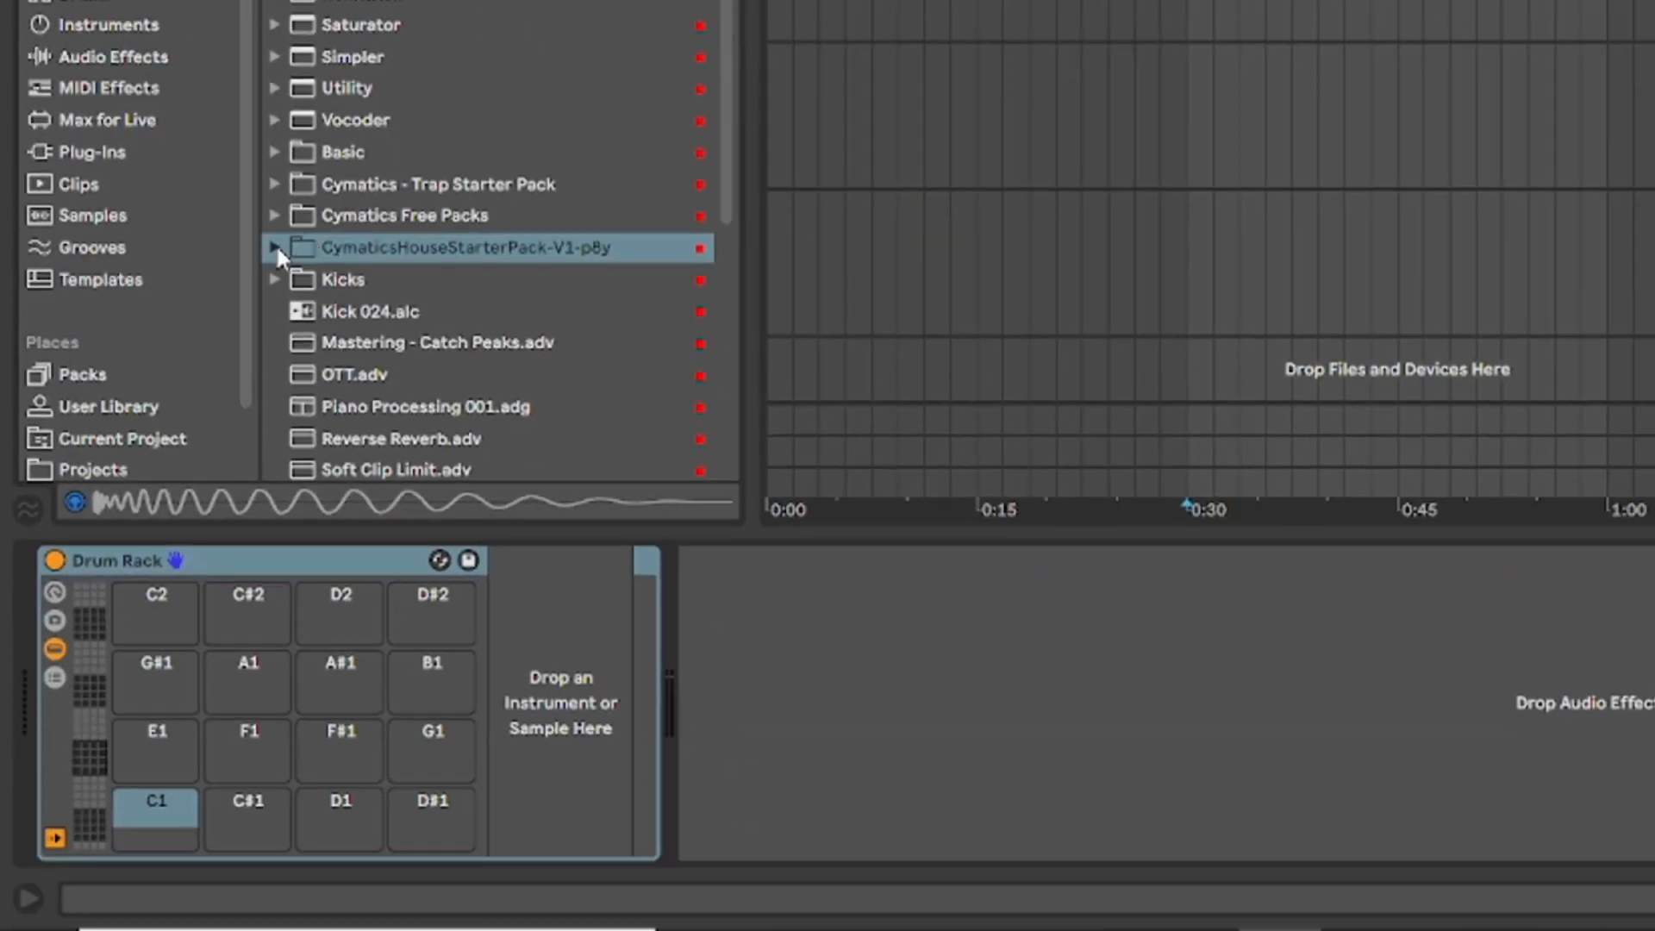
Open the Kicks folder under Drums - One Shots in the Cymatics House Starter Pack.
left_click(274, 248)
scroll(313, 181, "down", 3)
left_click(297, 178)
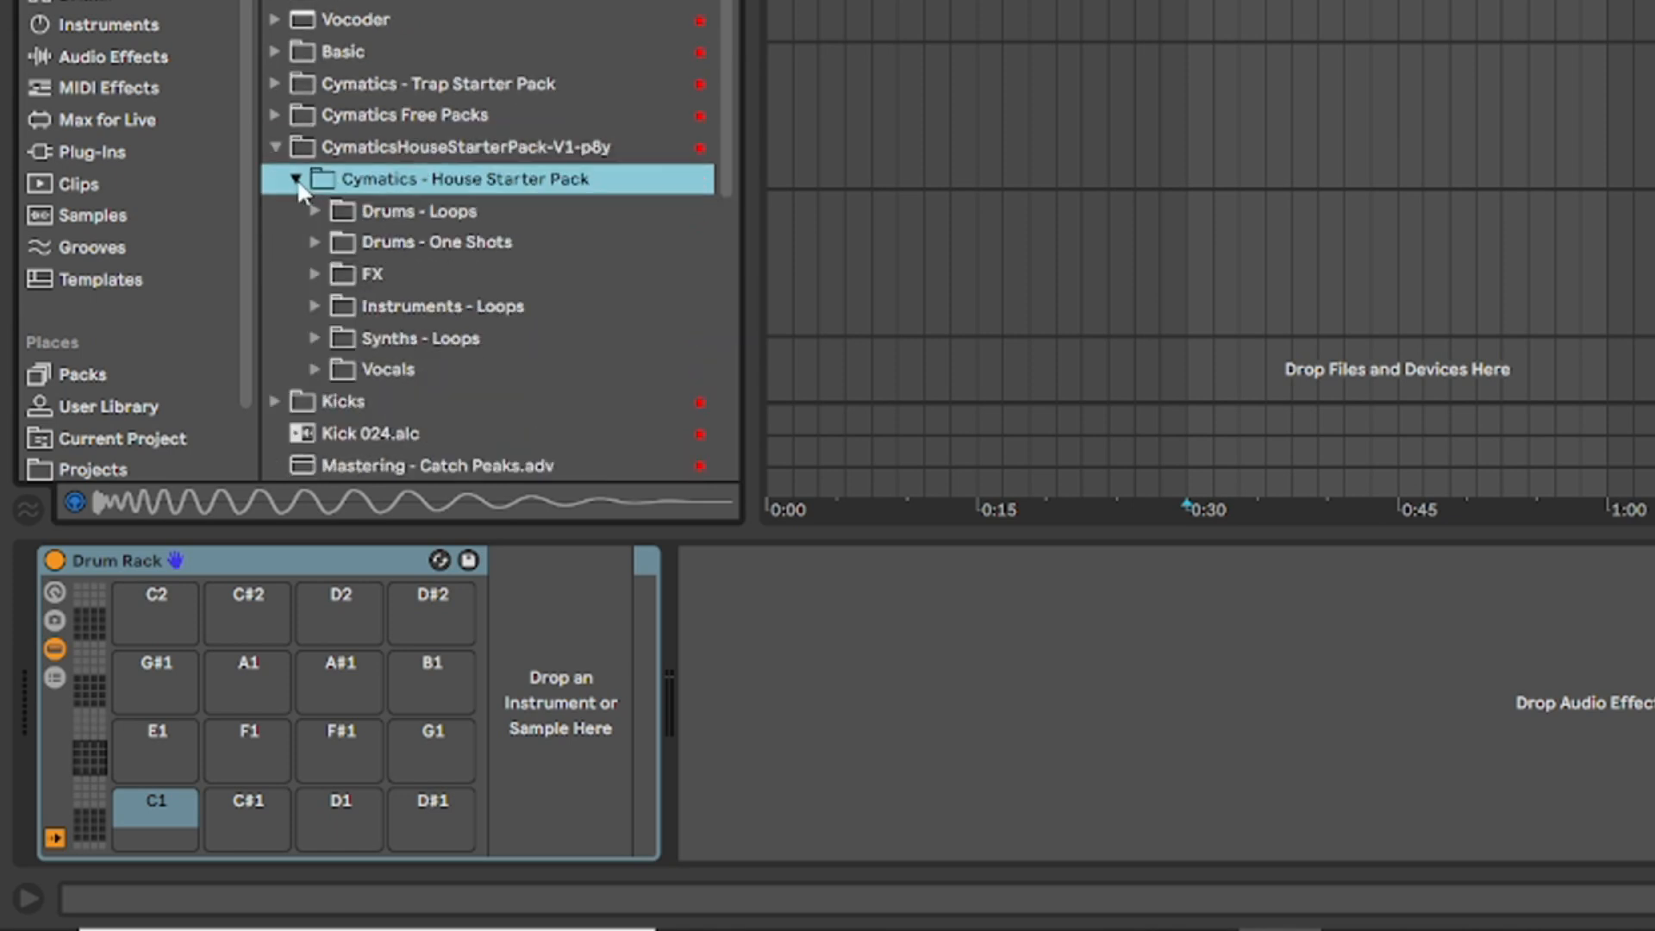
scroll(300, 179, "down", 2)
left_click(314, 176)
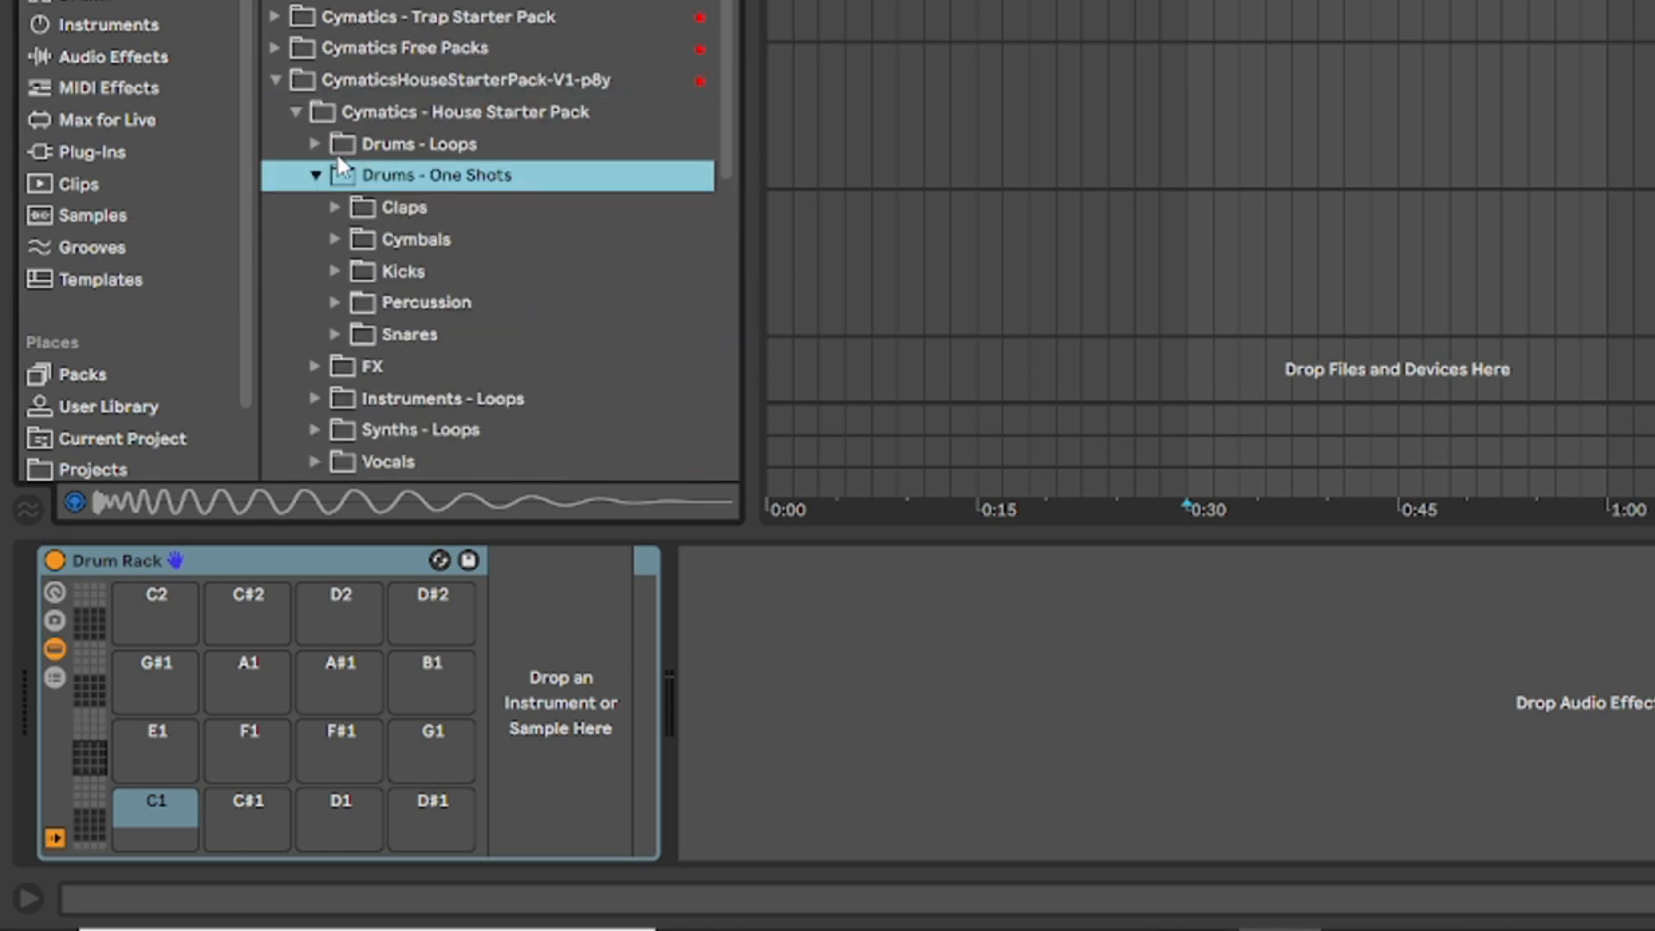
scroll(340, 220, "down", 1)
left_click(337, 239)
scroll(349, 237, "down", 4)
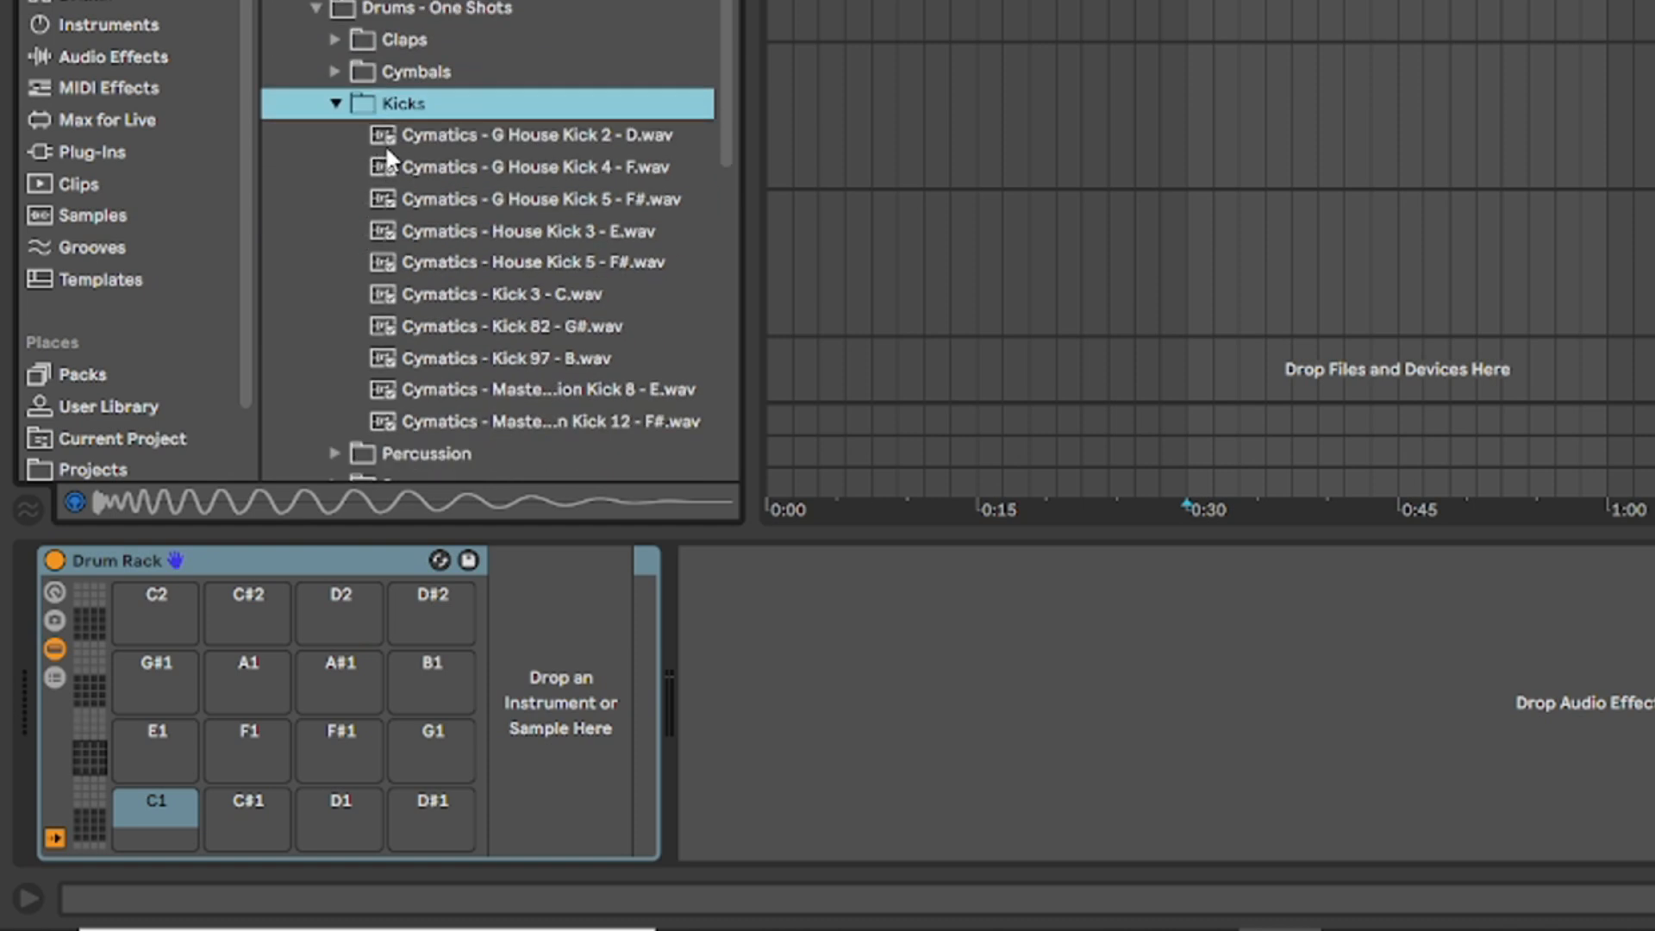
scroll(399, 160, "down", 2)
Audition the kick samples in the Kicks folder one after another, starting with G House Kick 2 - D.wav.
left_click(571, 65)
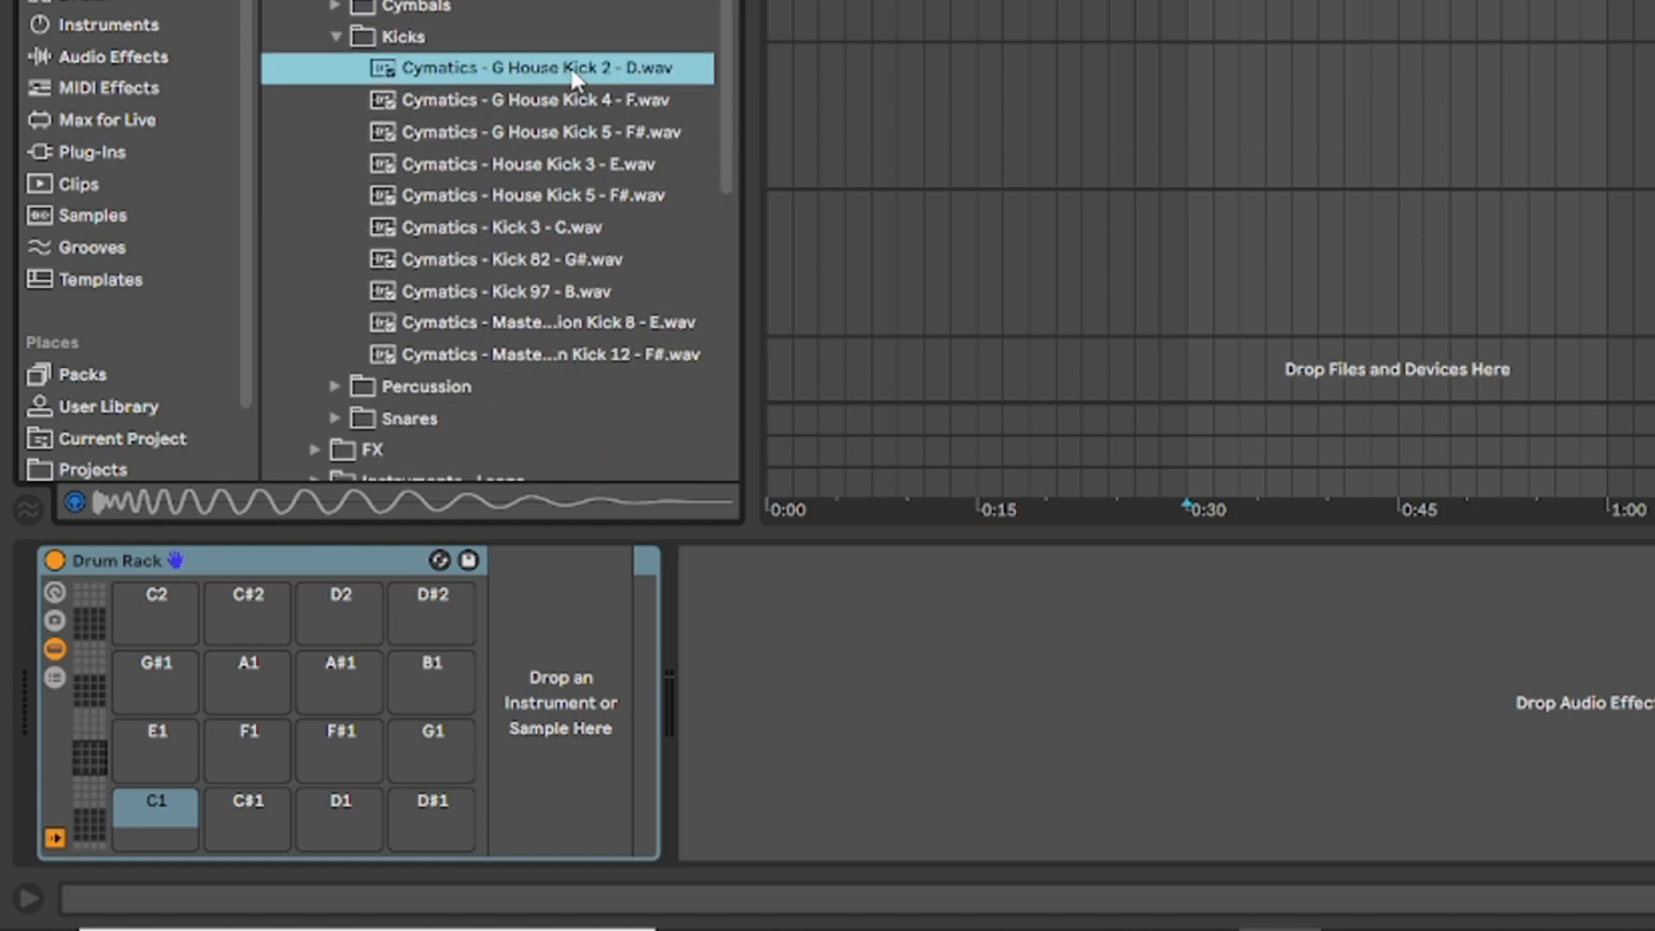
key("Down")
key("Down")
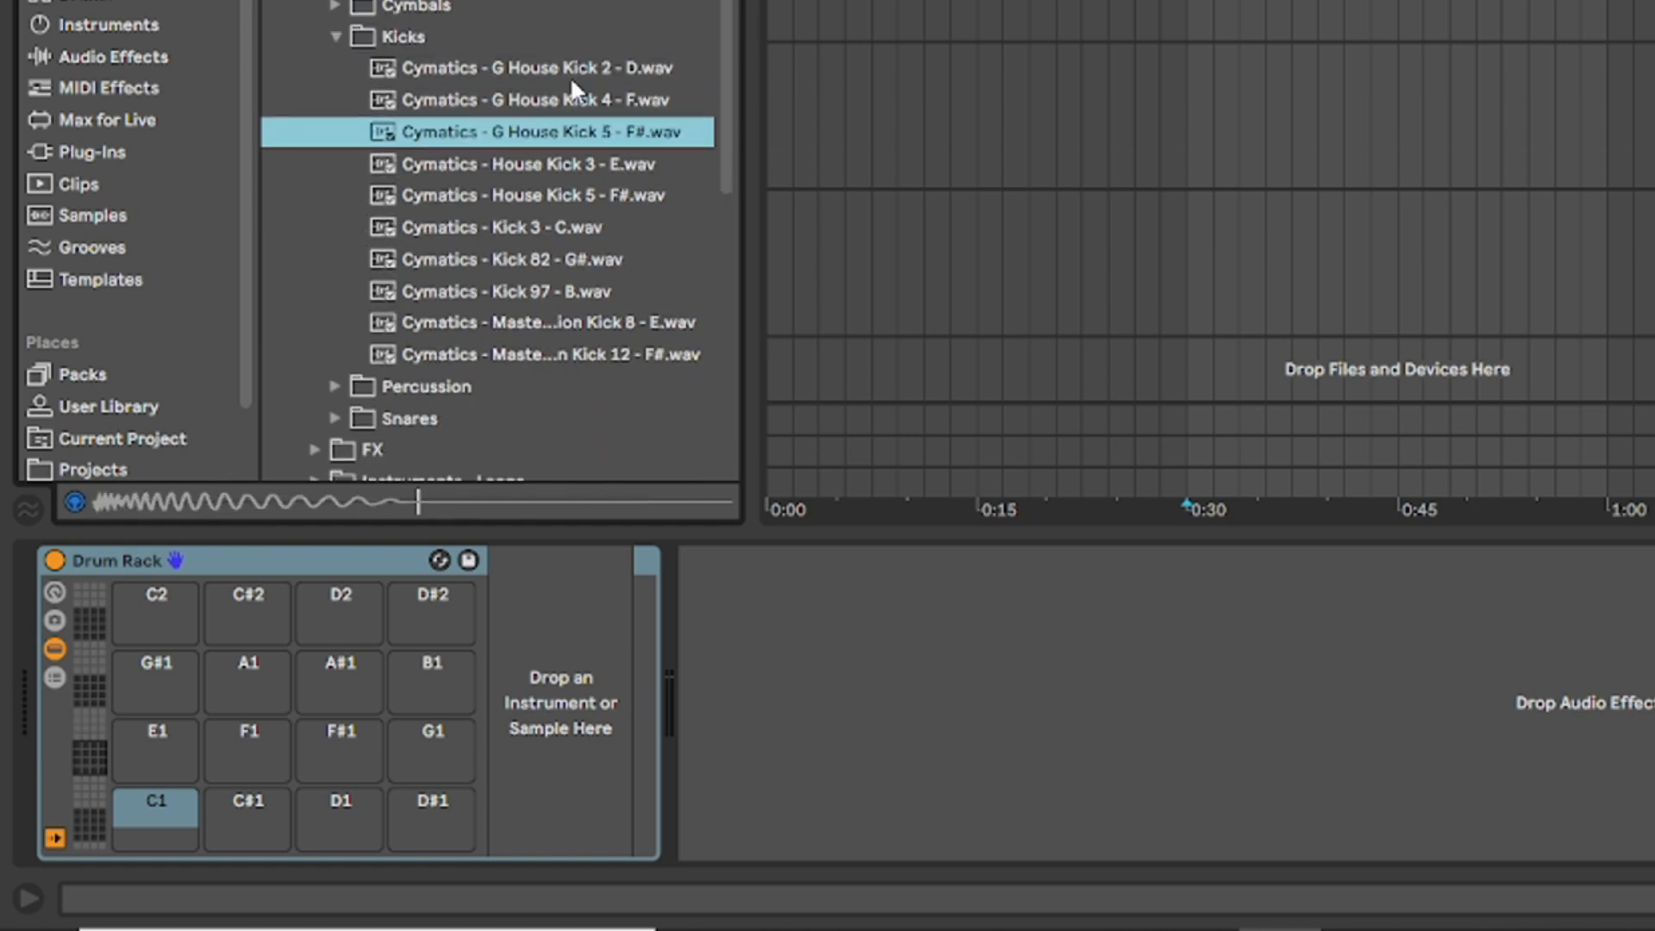
key("Down")
key("Down")
key("Down")
key("Down")
key("Down")
key("Down")
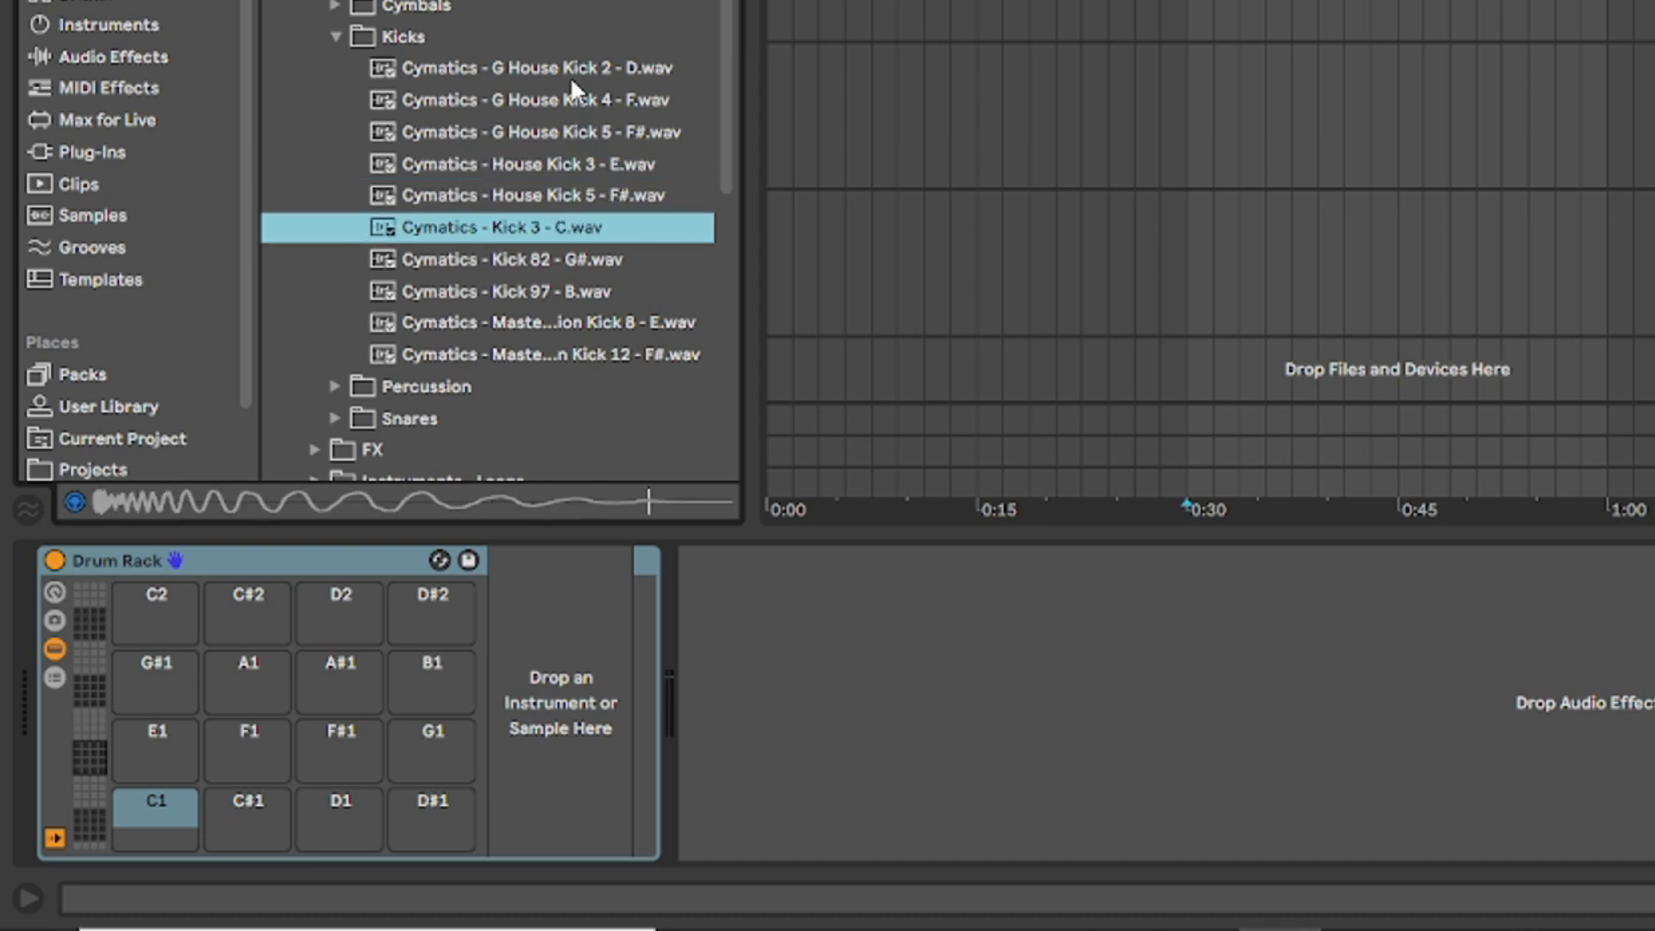
key("Down")
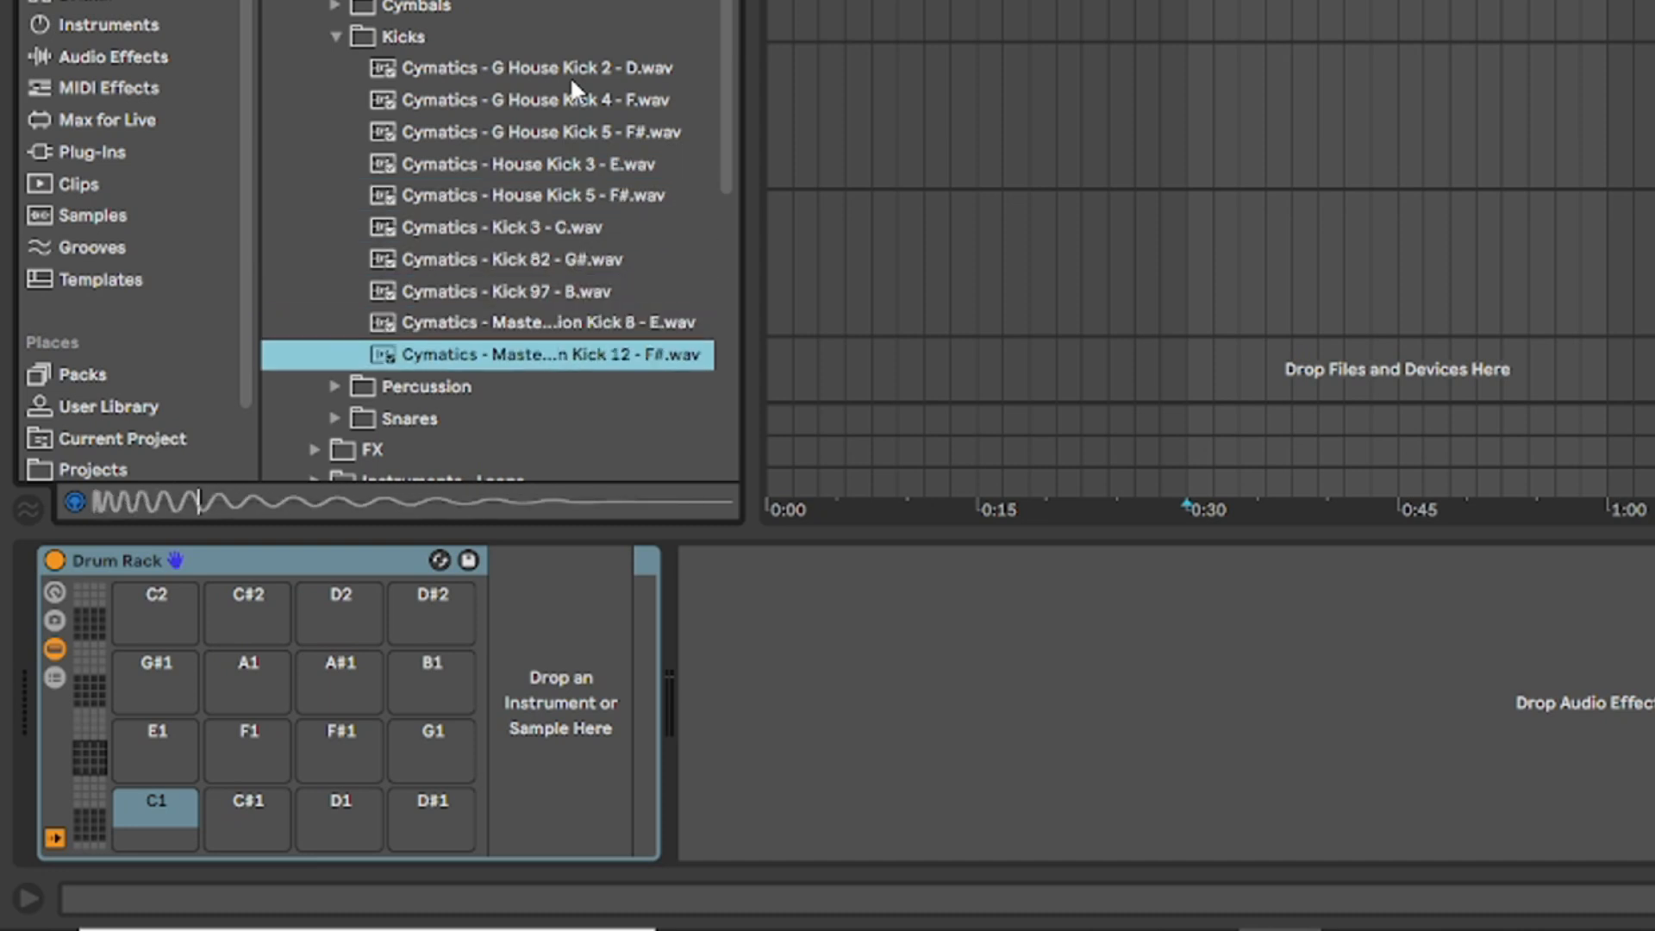
Load Cymatics - House Kick 3 - E.wav onto the Drum Rack's C1 pad.
left_click(592, 164)
left_click_drag(586, 170, 172, 818)
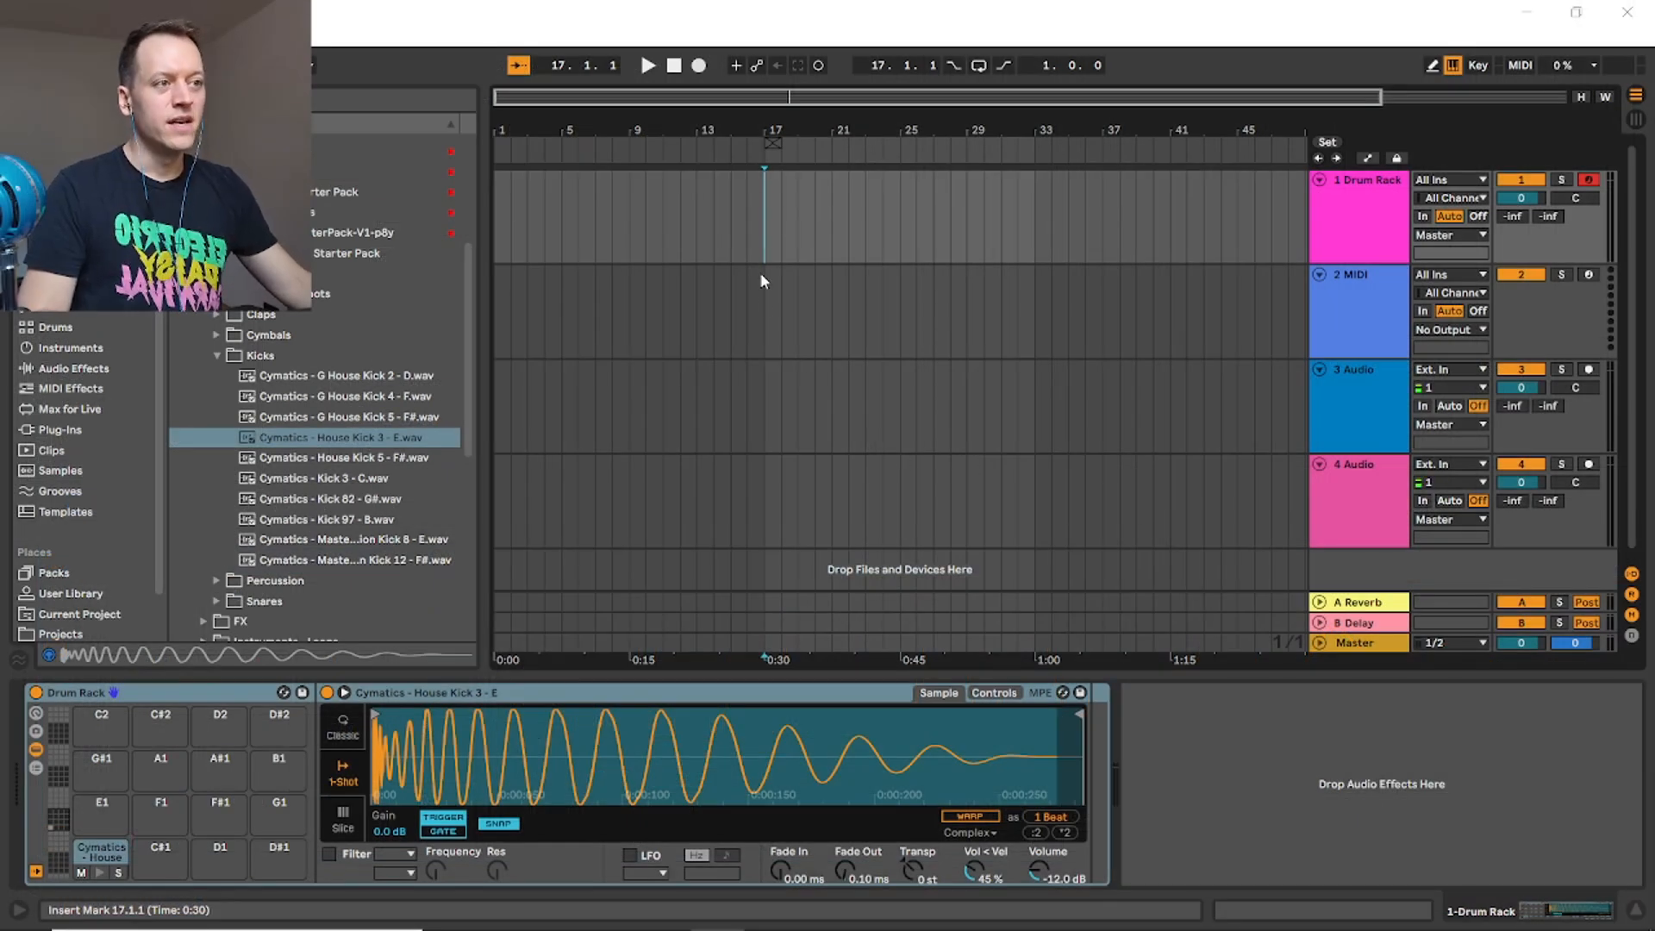
Insert an empty one-bar MIDI clip at bar 17 on the Drum Rack track.
scroll(768, 219, "up", 5)
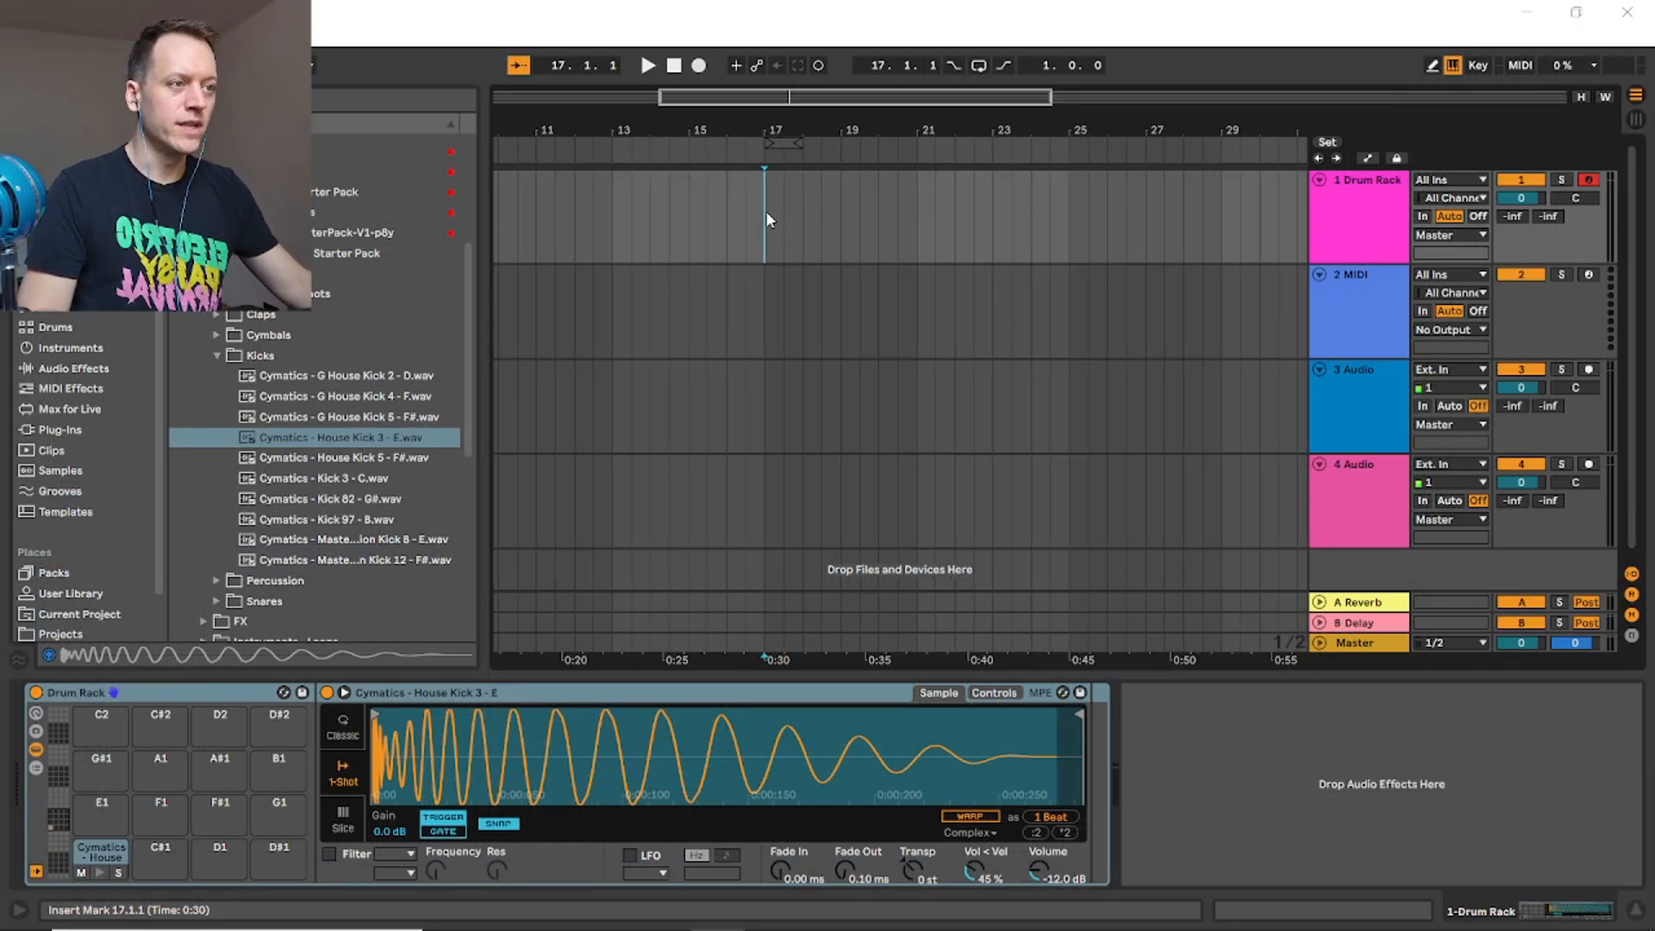
left_click_drag(766, 207, 848, 207)
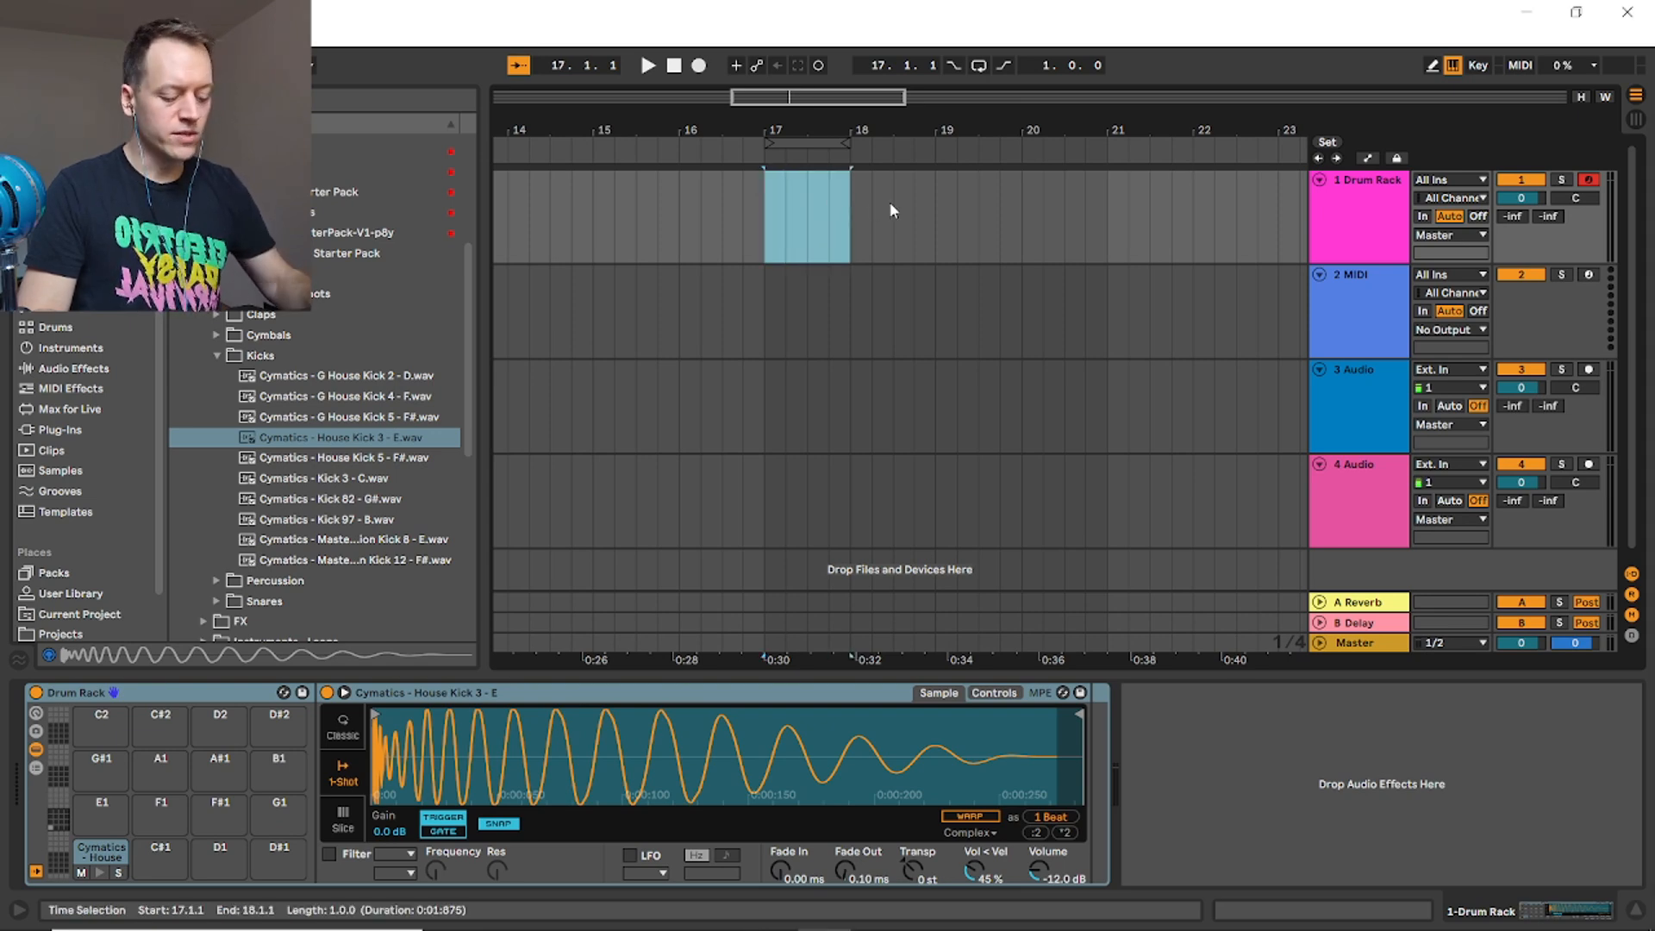
key("ctrl+shift+m")
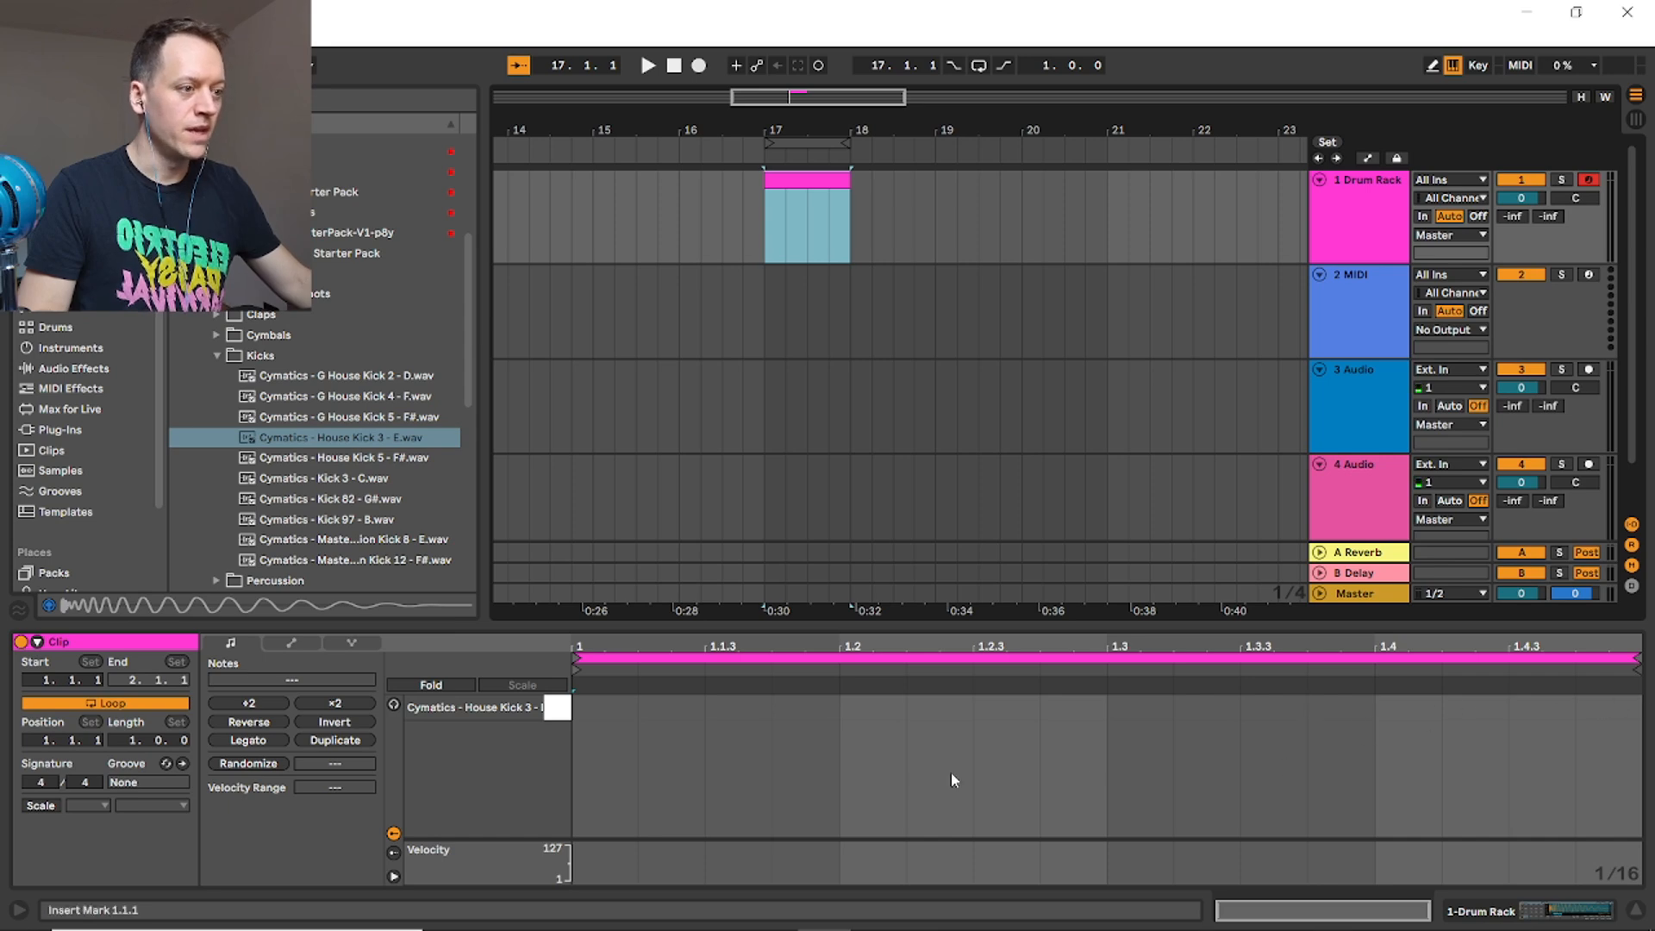
Narrow the note grid of the MIDI clip to 1/128.
left_click(892, 773)
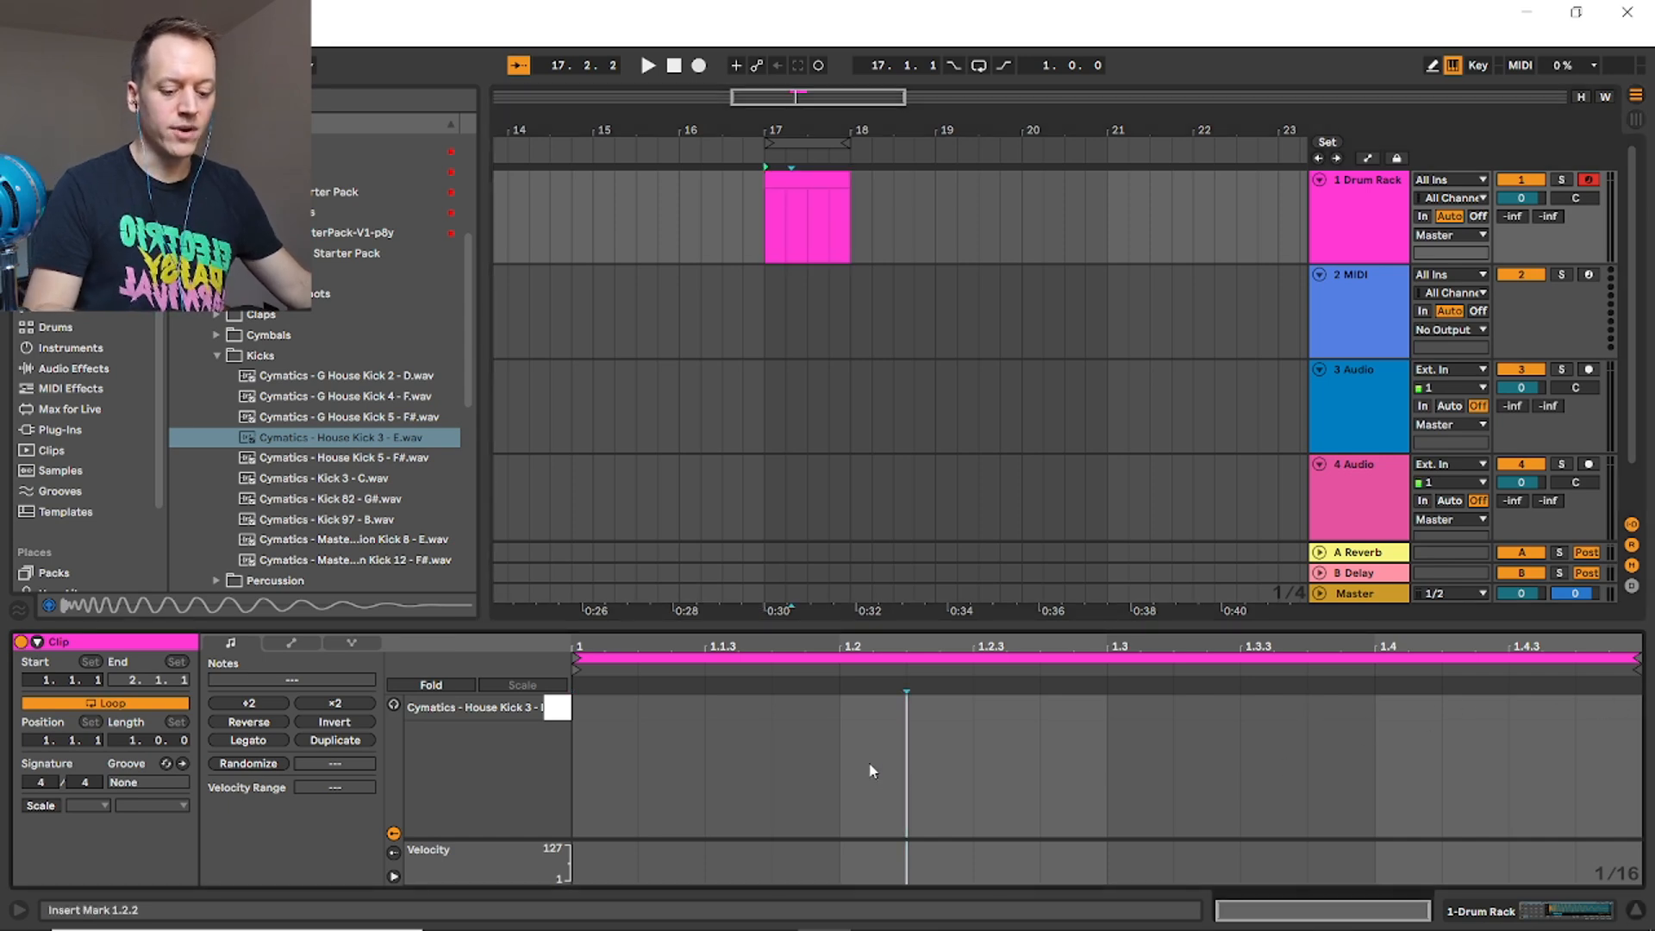
key("ctrl+1")
key("ctrl+1")
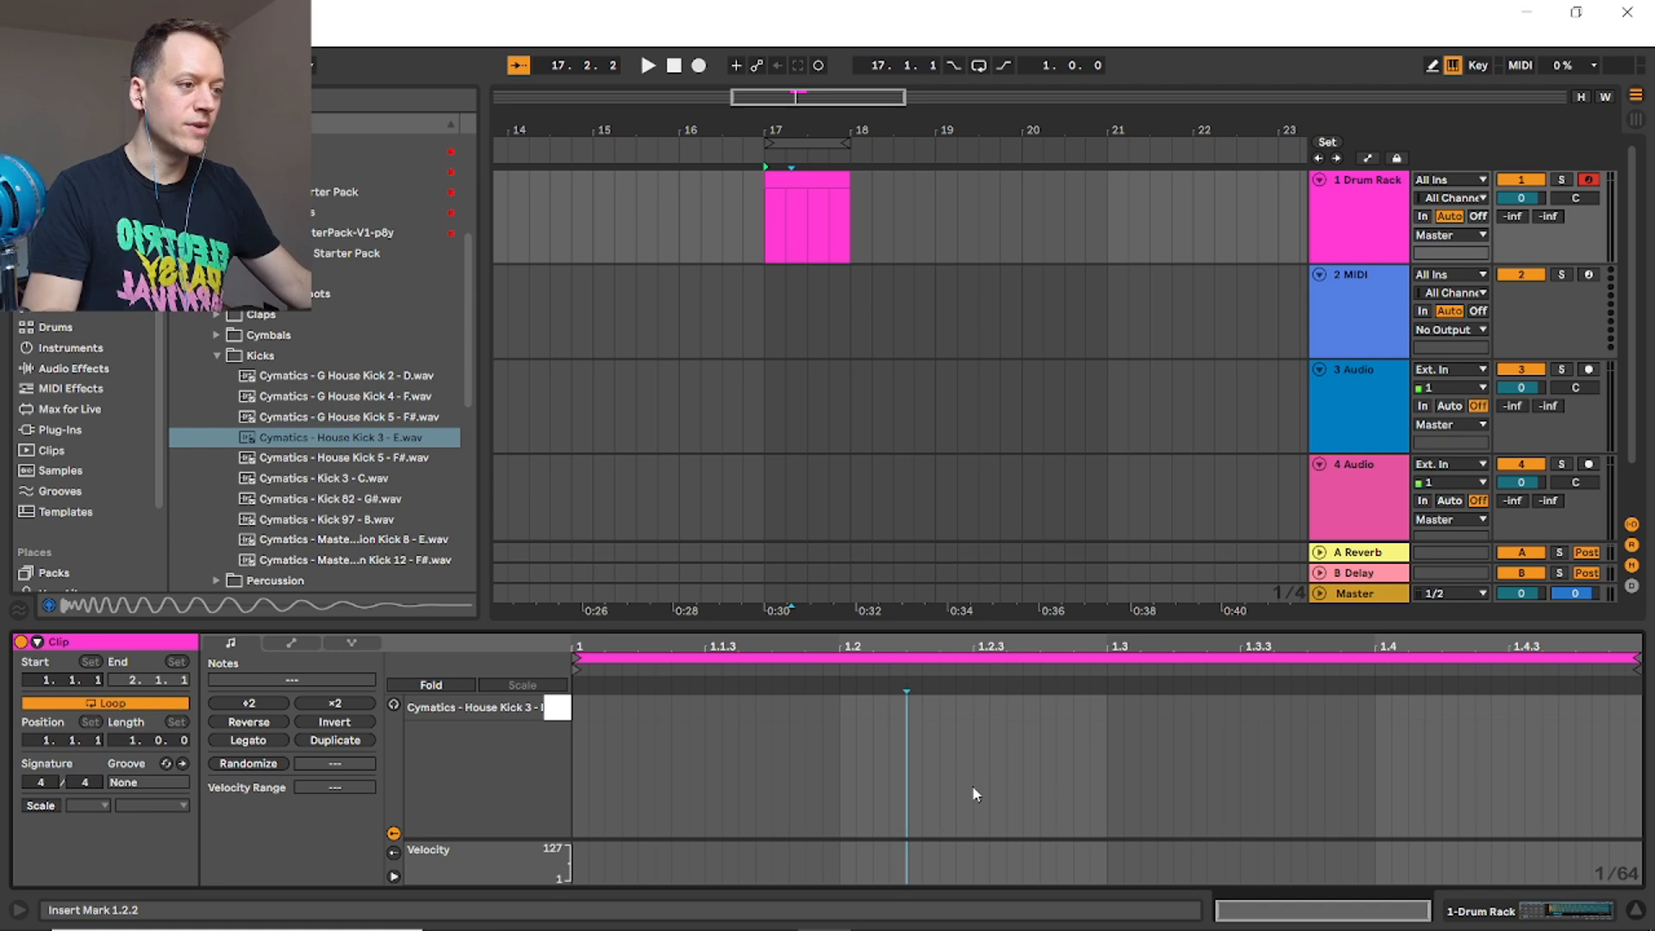
key("ctrl+1")
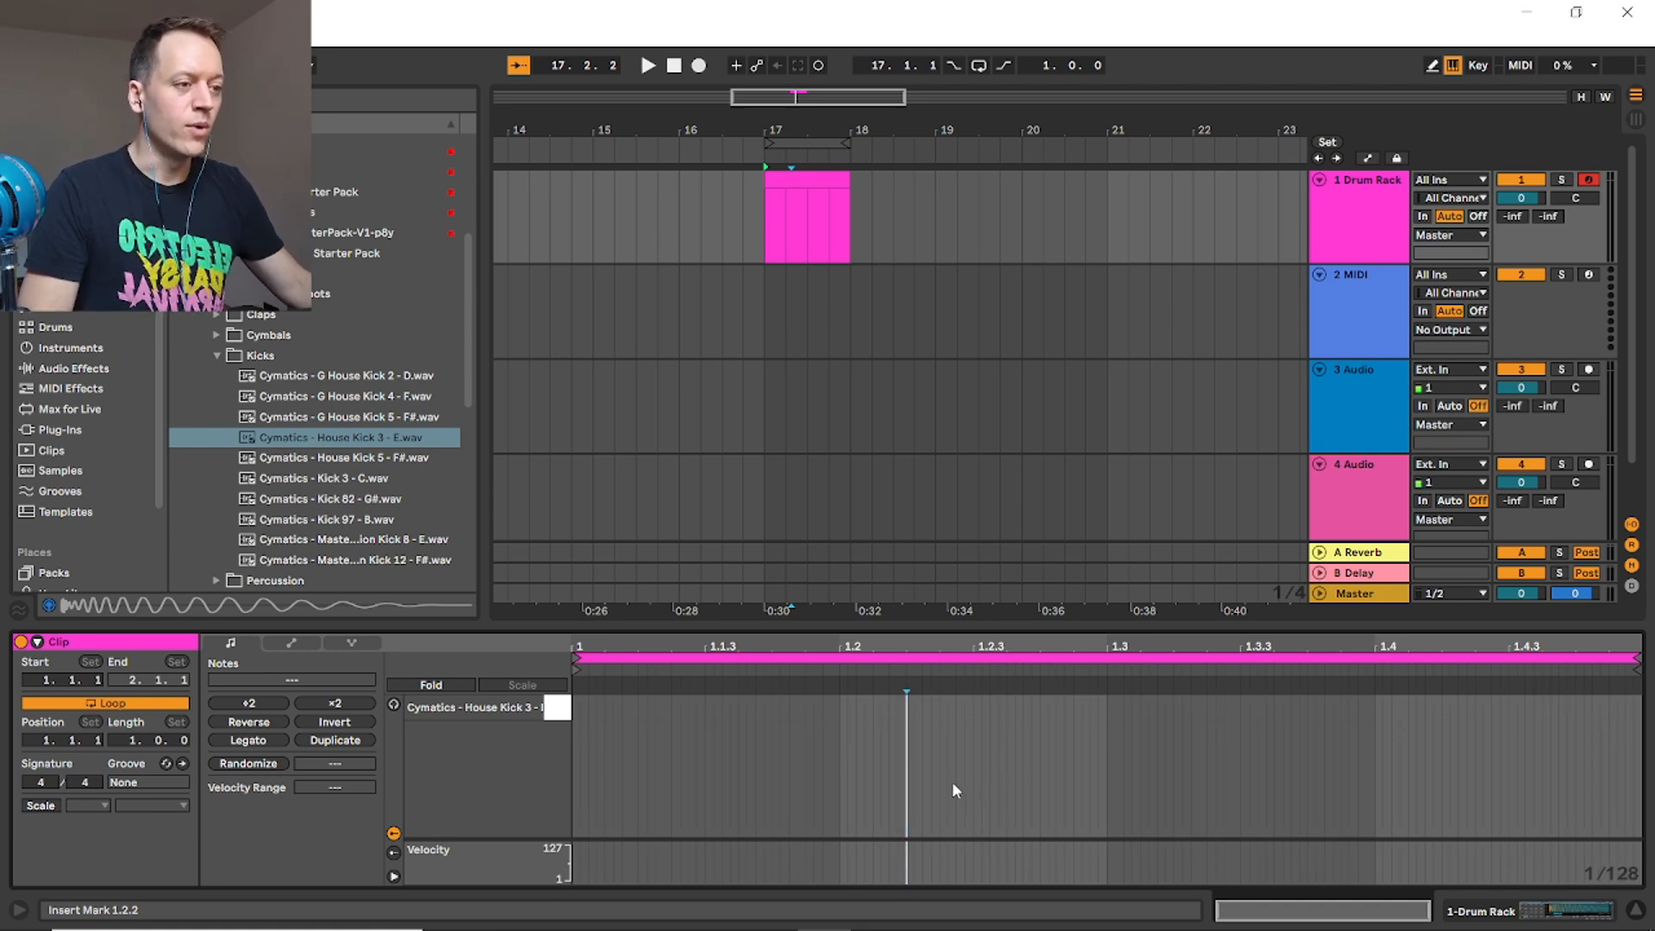
Widen the clip's note grid to 1/4.
key("ctrl+2")
key("ctrl+2")
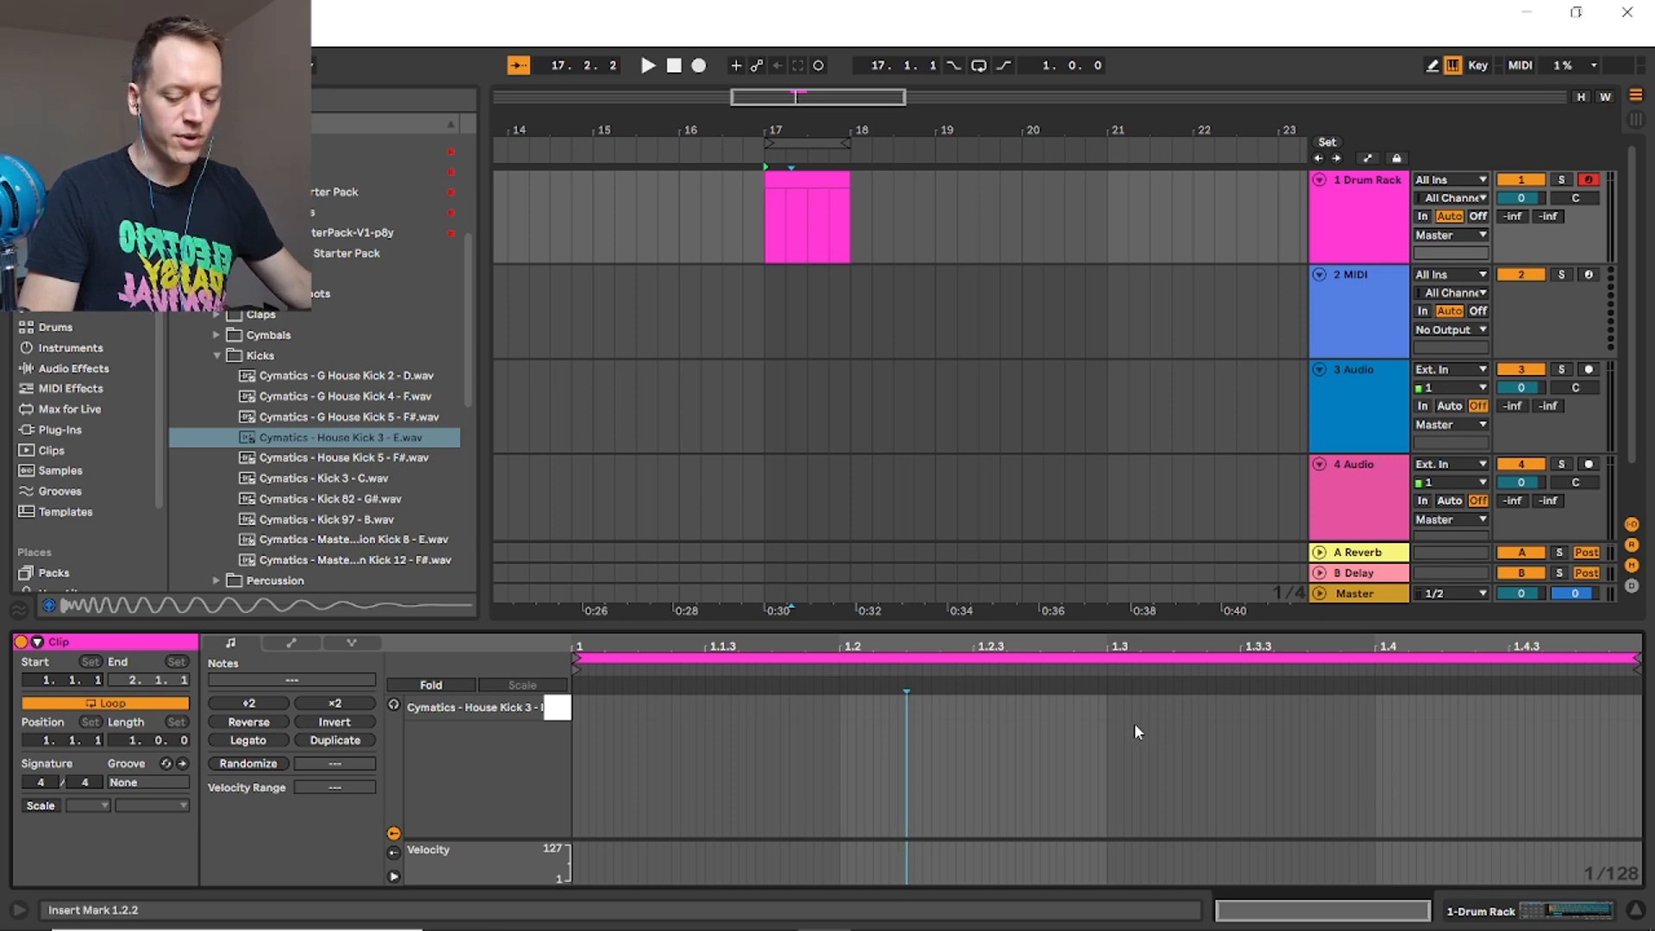
key("ctrl+2")
key("ctrl+2")
key("ctrl+2")
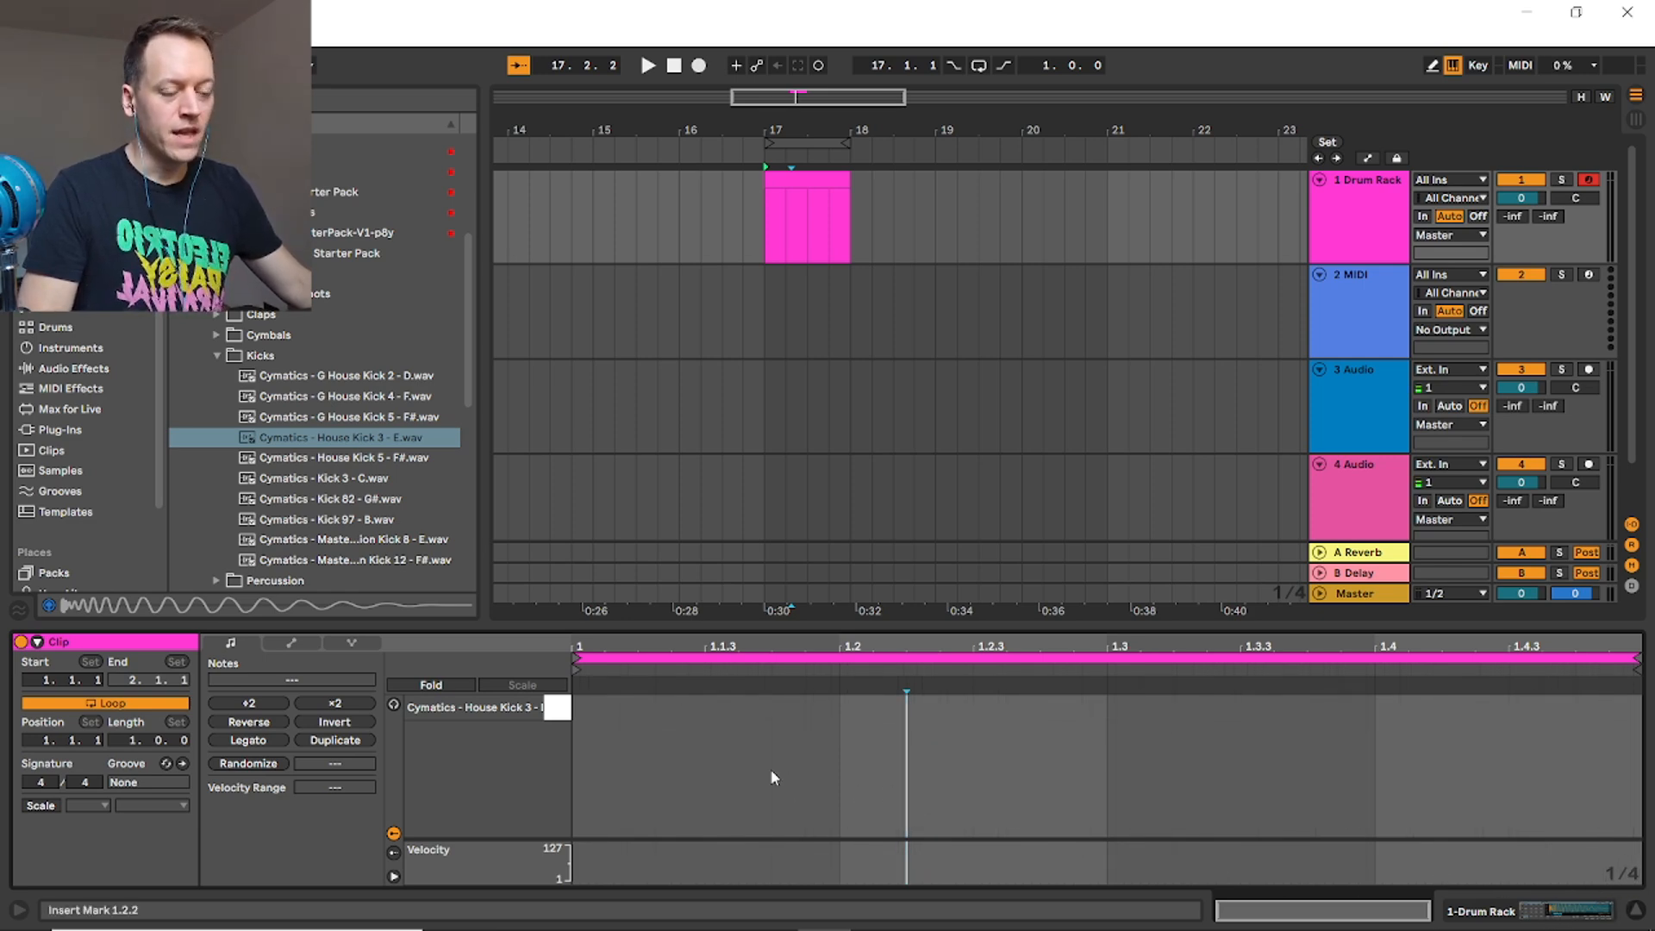
Turn on Draw Mode and draw four quarter-note House Kick 3 notes, one on each beat of the clip.
key("b")
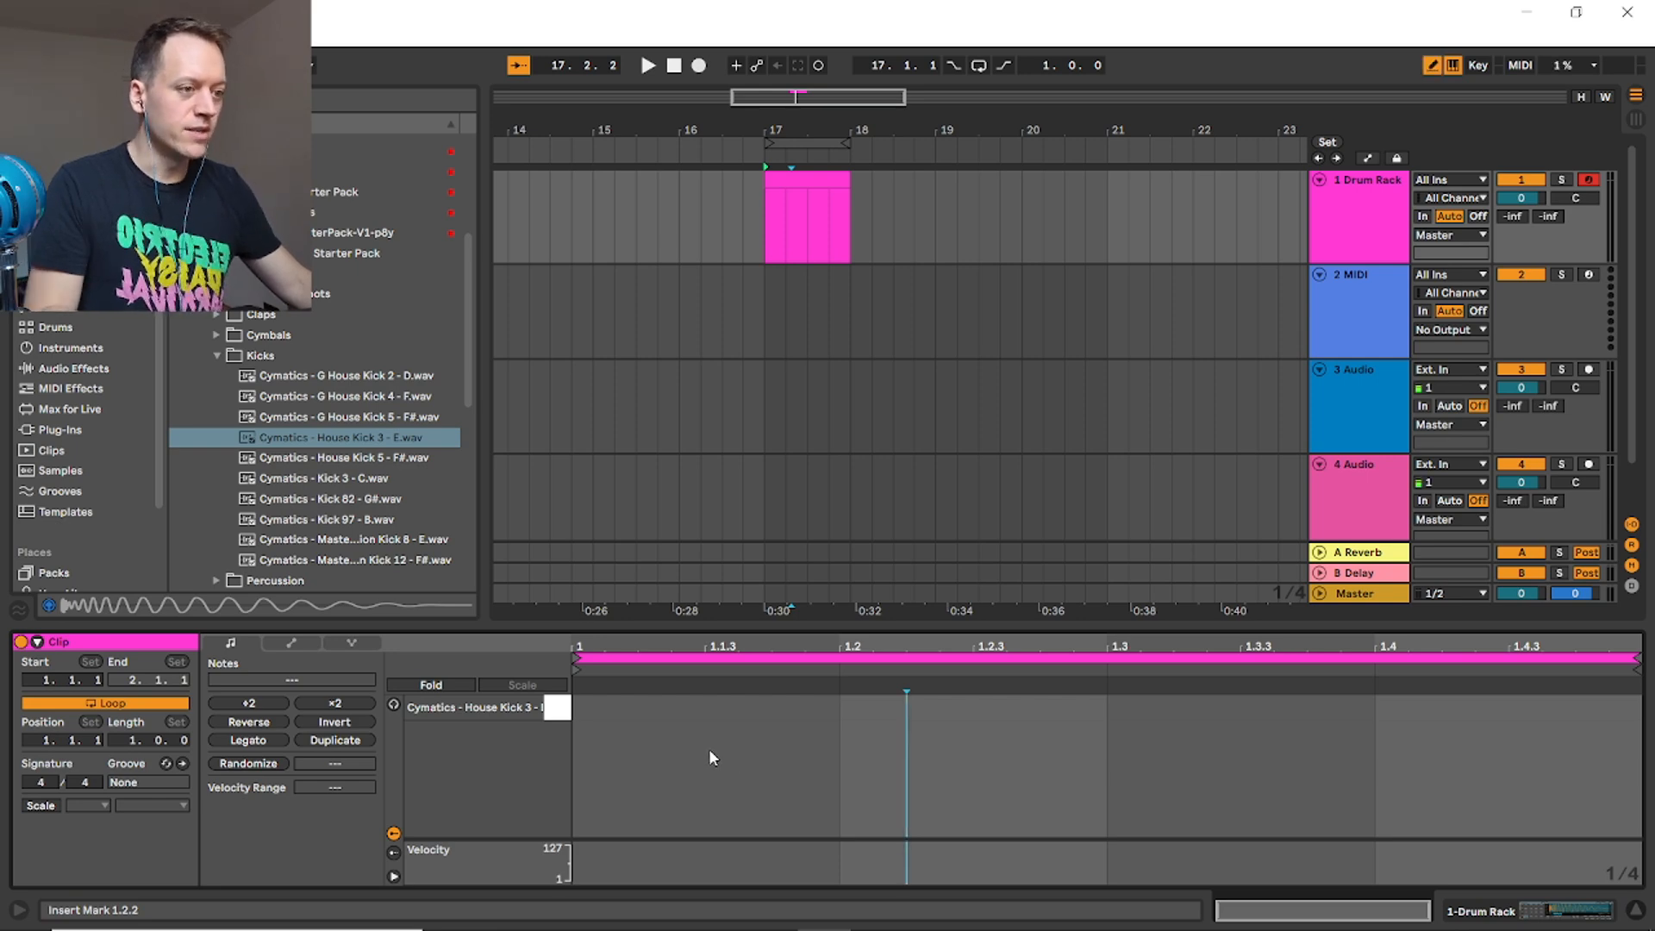
left_click(709, 701)
left_click(940, 702)
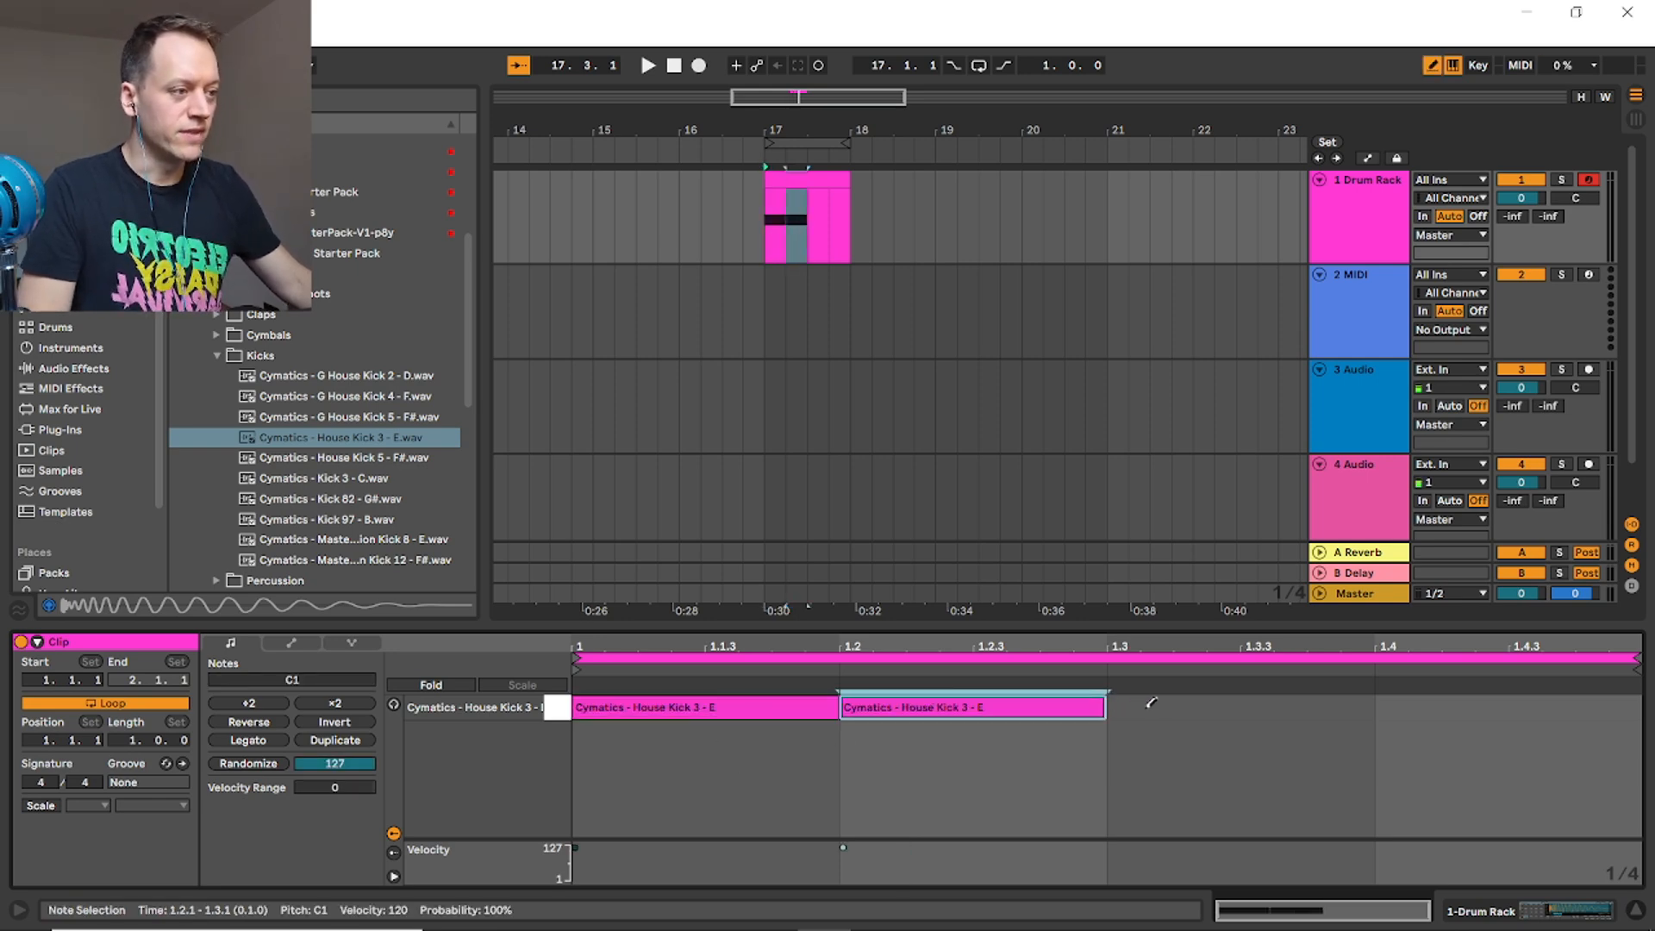
left_click(1267, 705)
left_click(1434, 703)
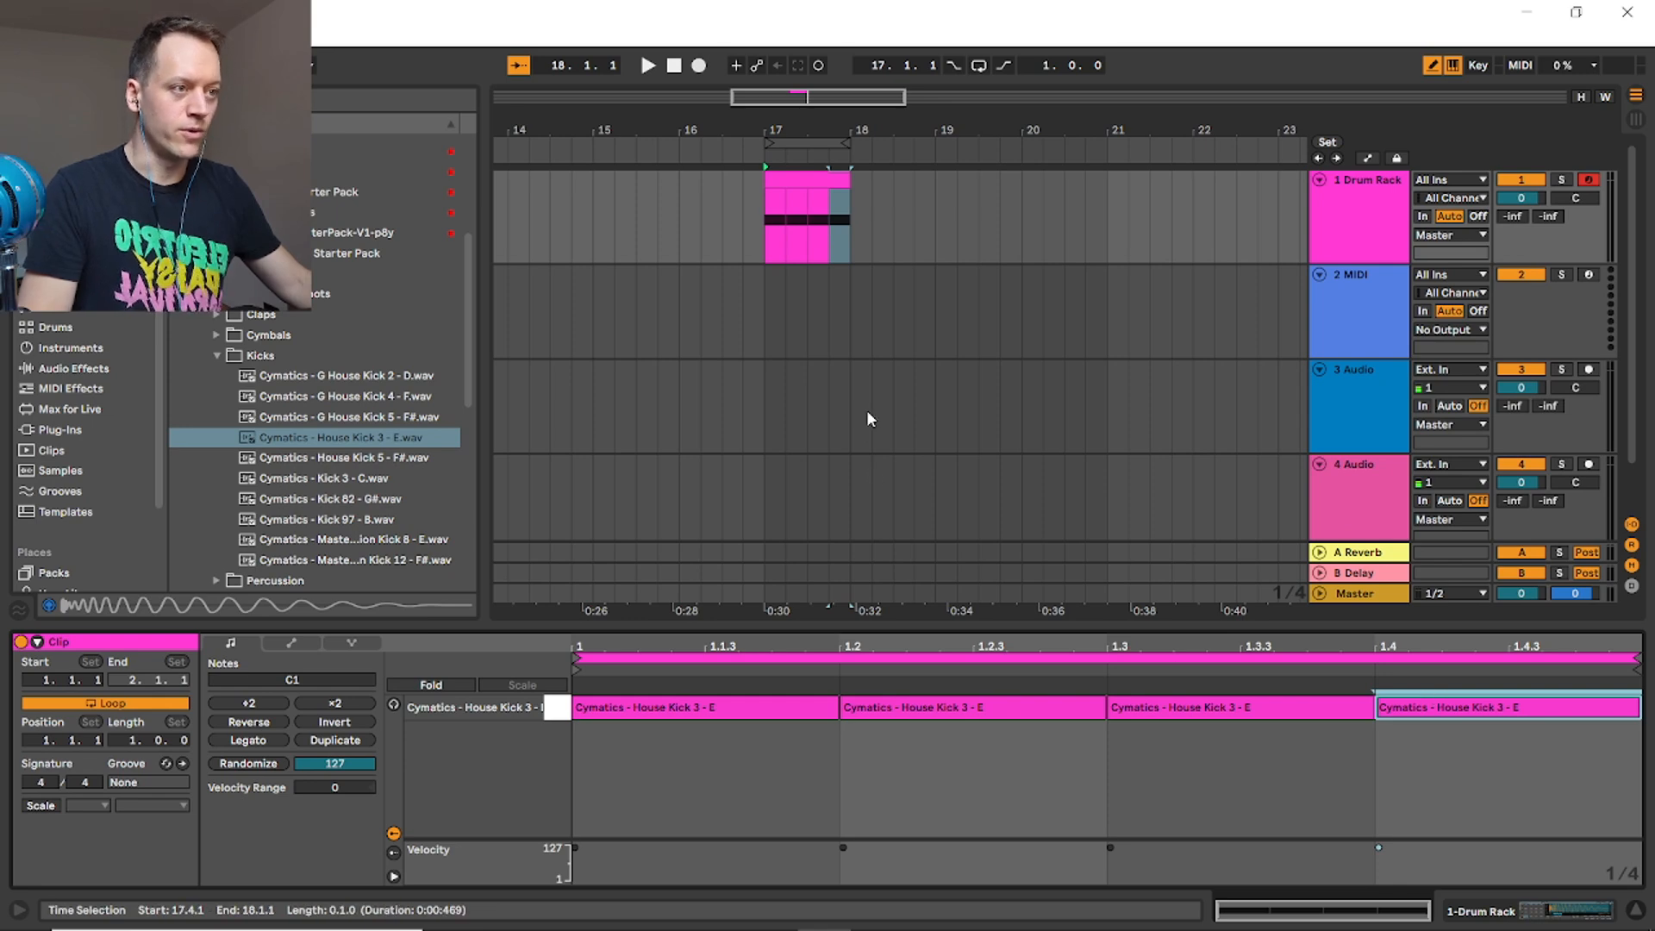
Play the kick clip from bar 17, stop playback, and show the track's Drum Rack devices.
left_click(764, 230)
key("space")
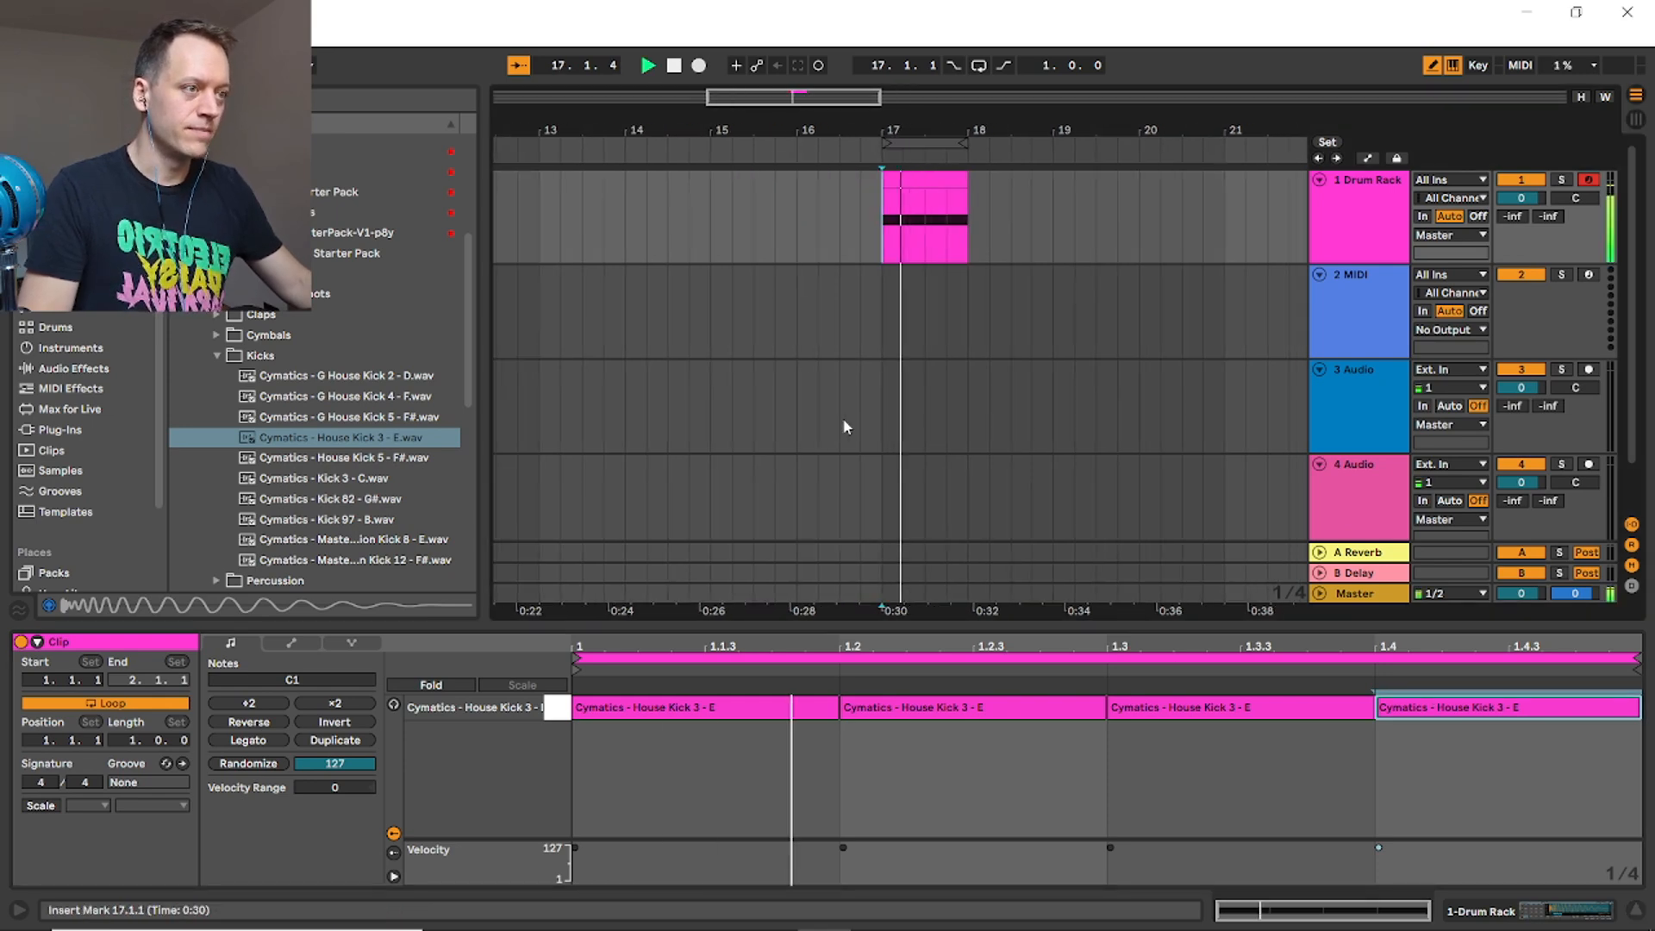
key("space")
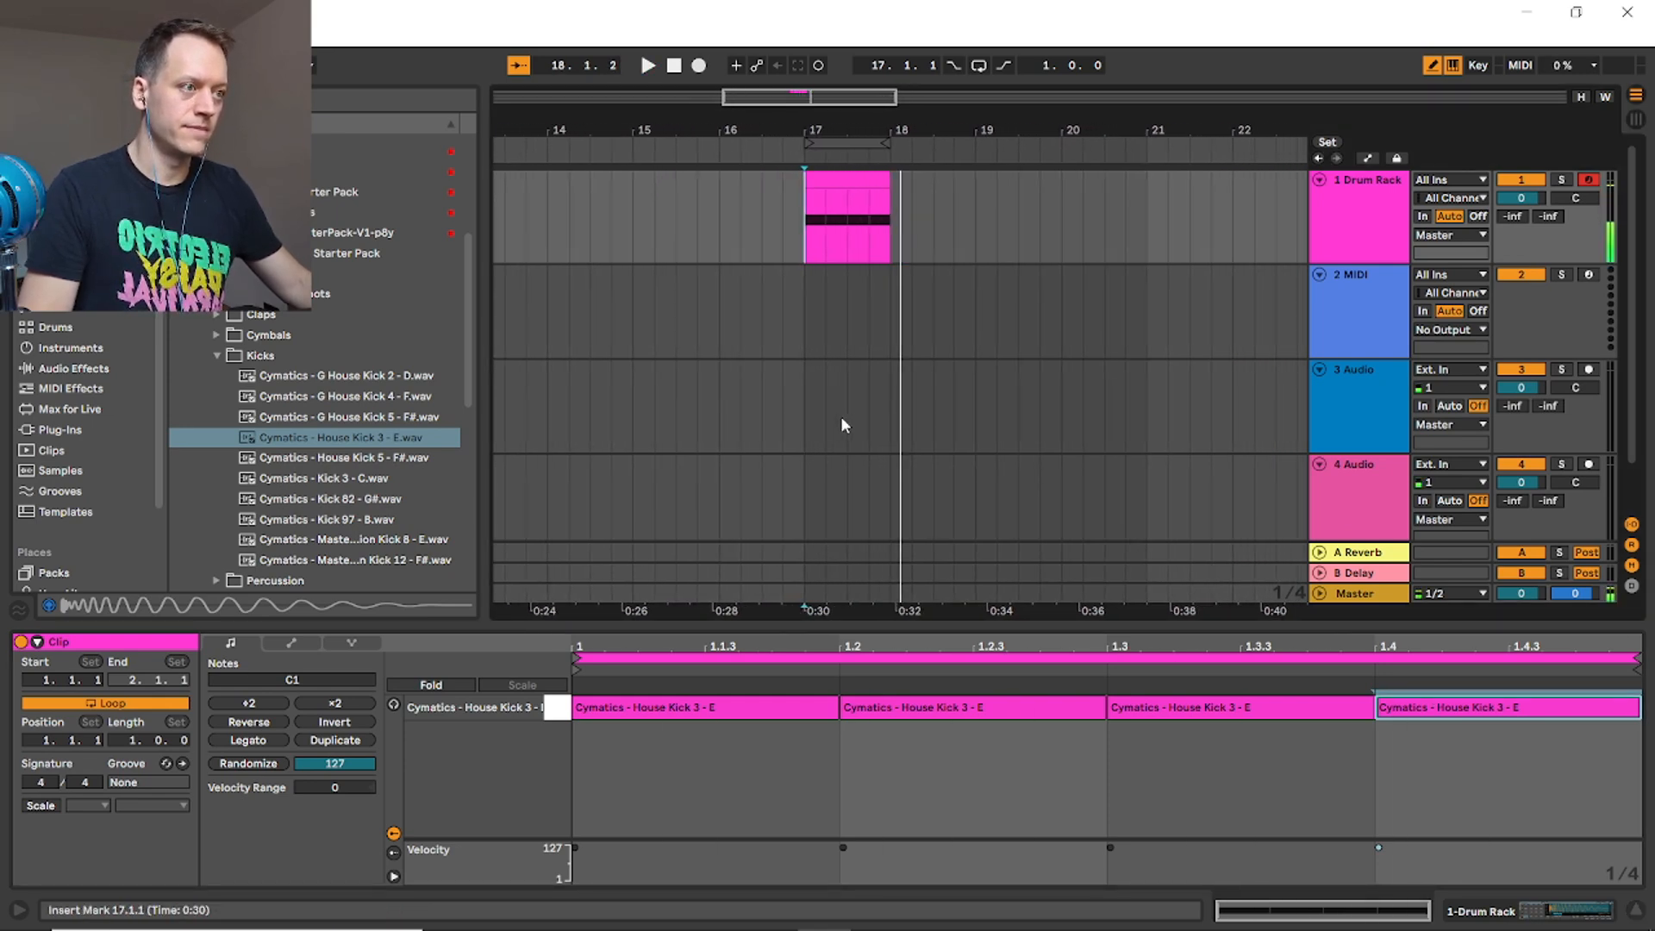
key("shift+Tab")
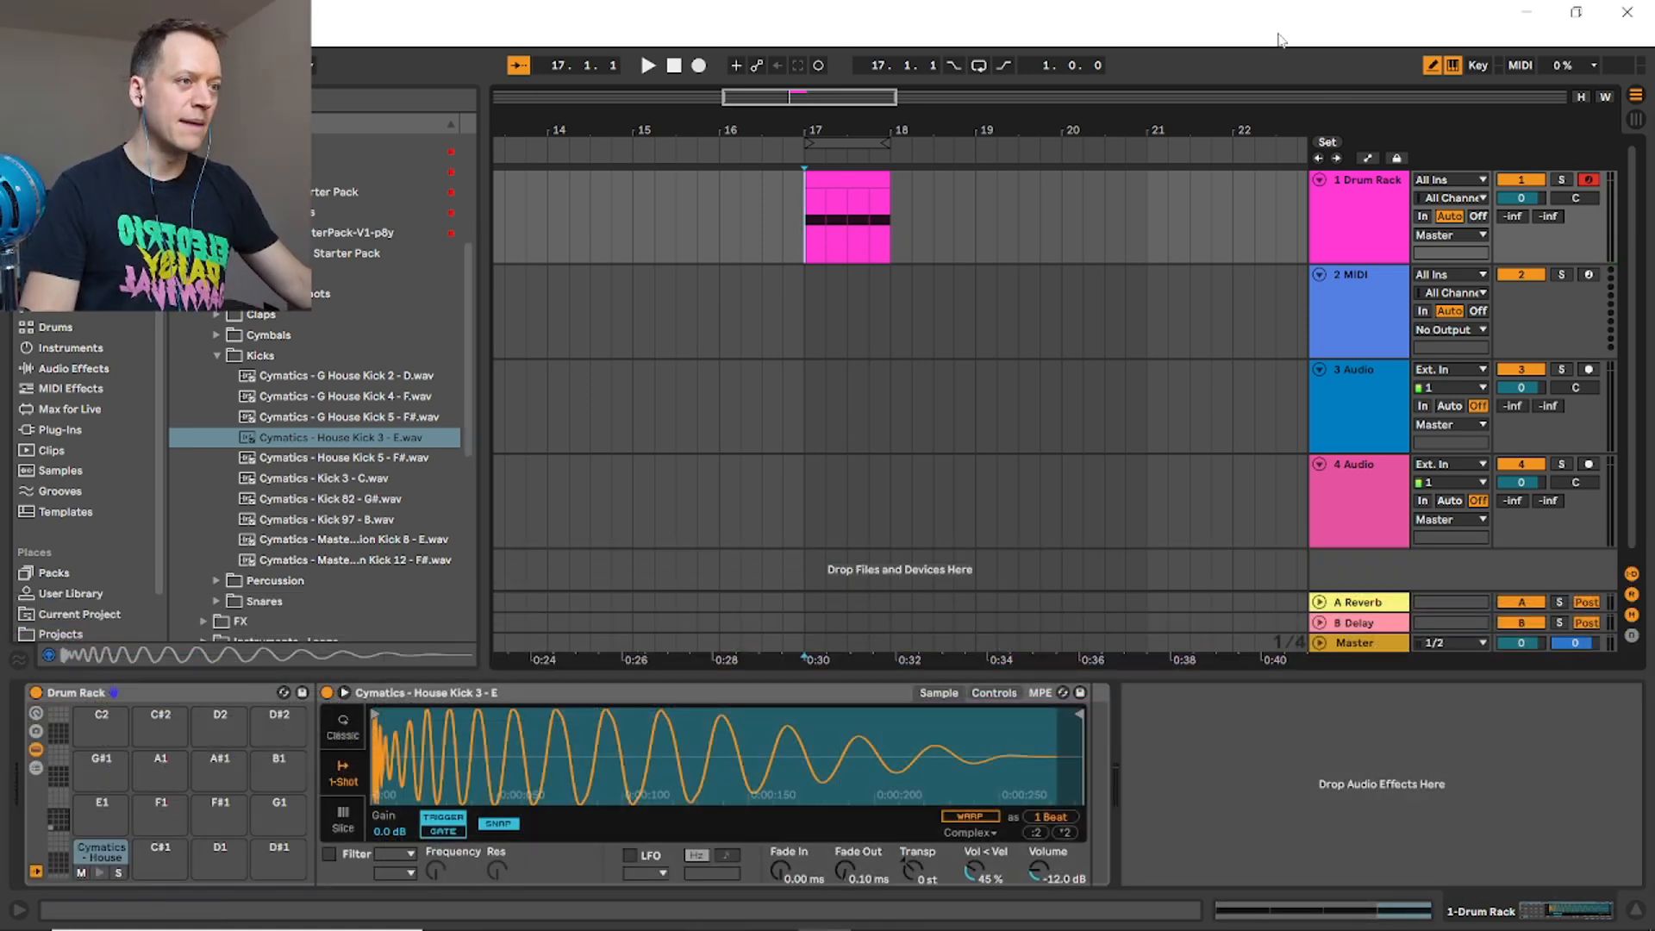
Switch to the Session mixer, trigger the kick to check its level, and set the House Kick 3 sampler volume to -18 dB.
key("Tab")
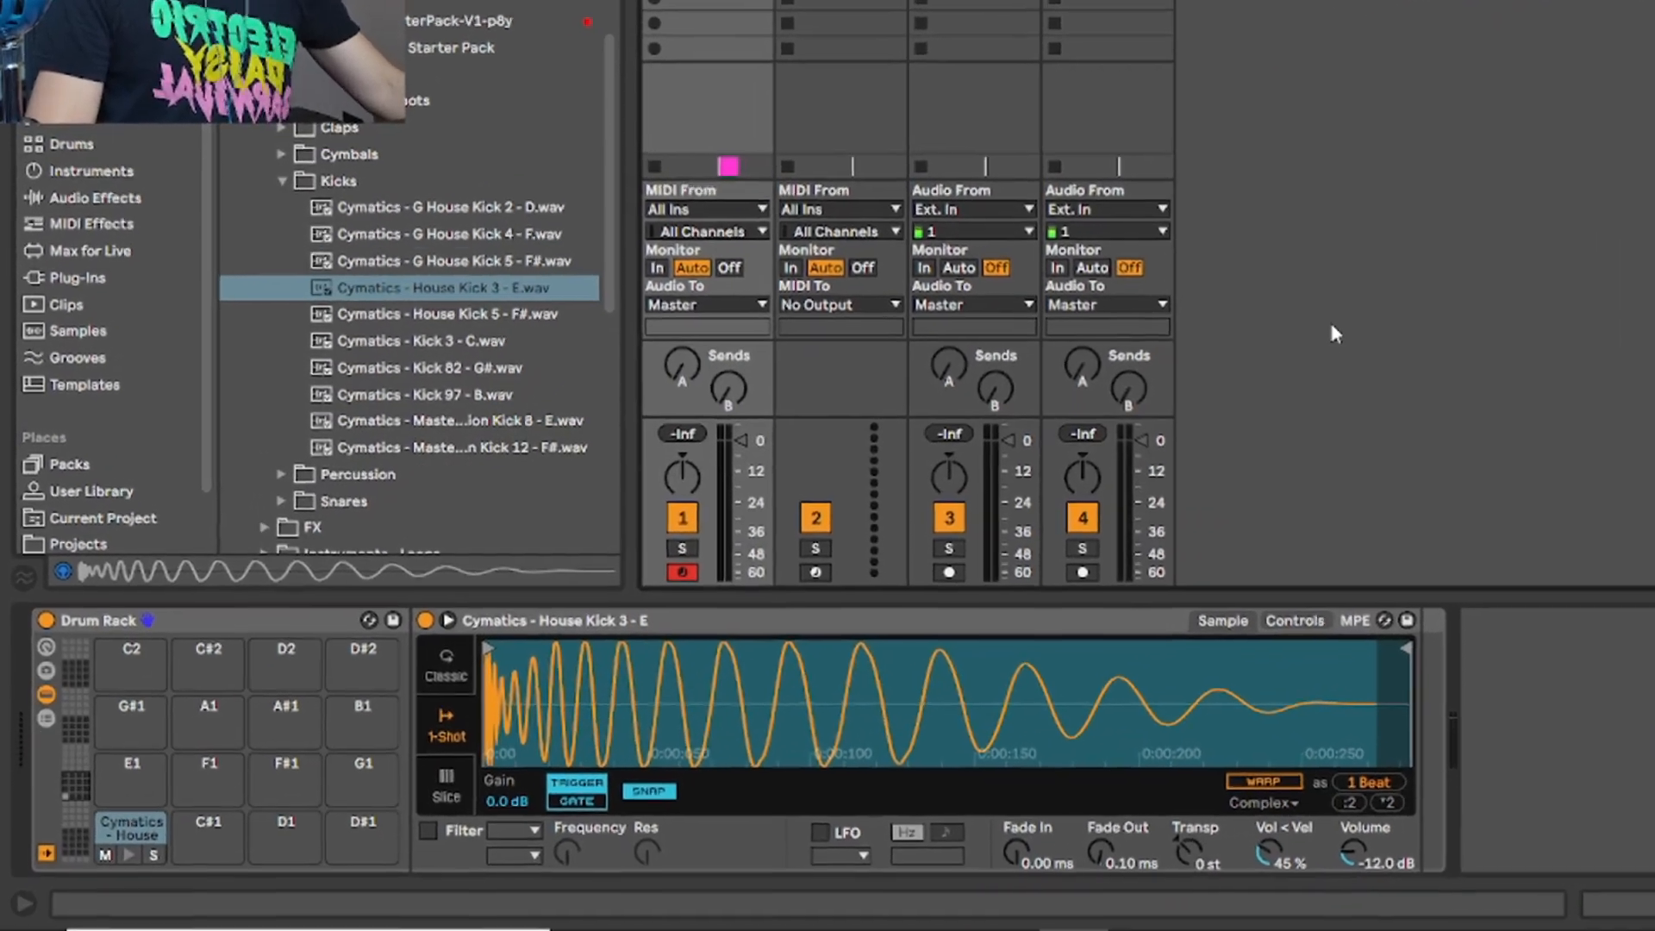
key("a")
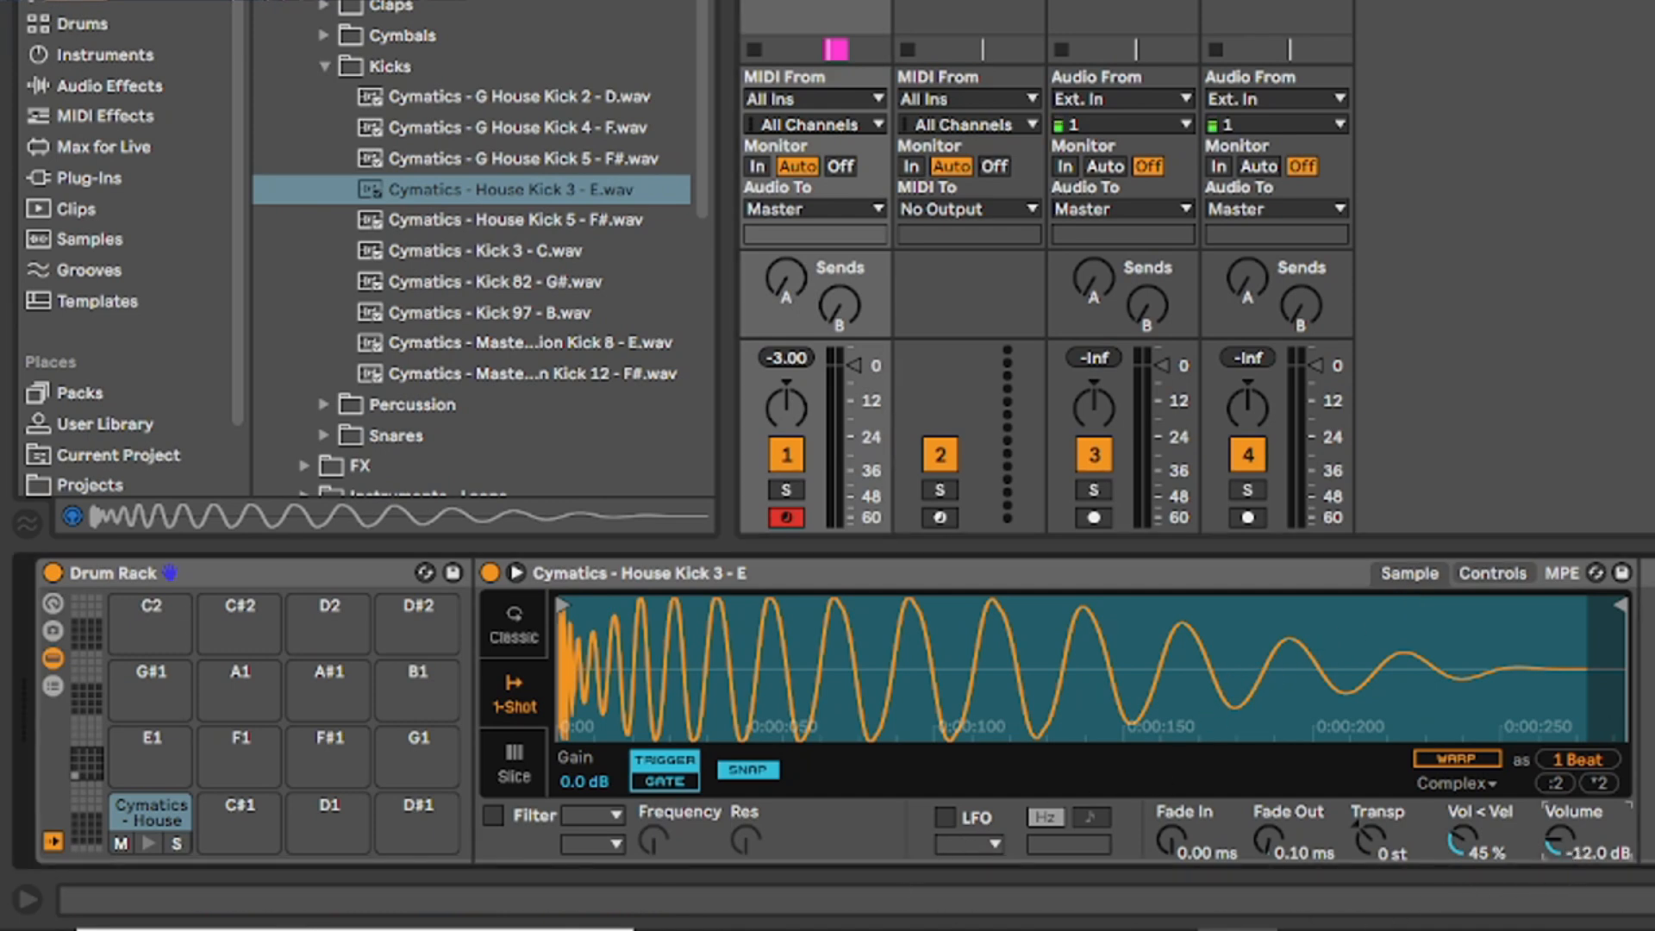
type("-18")
key("Return")
left_click(1413, 286)
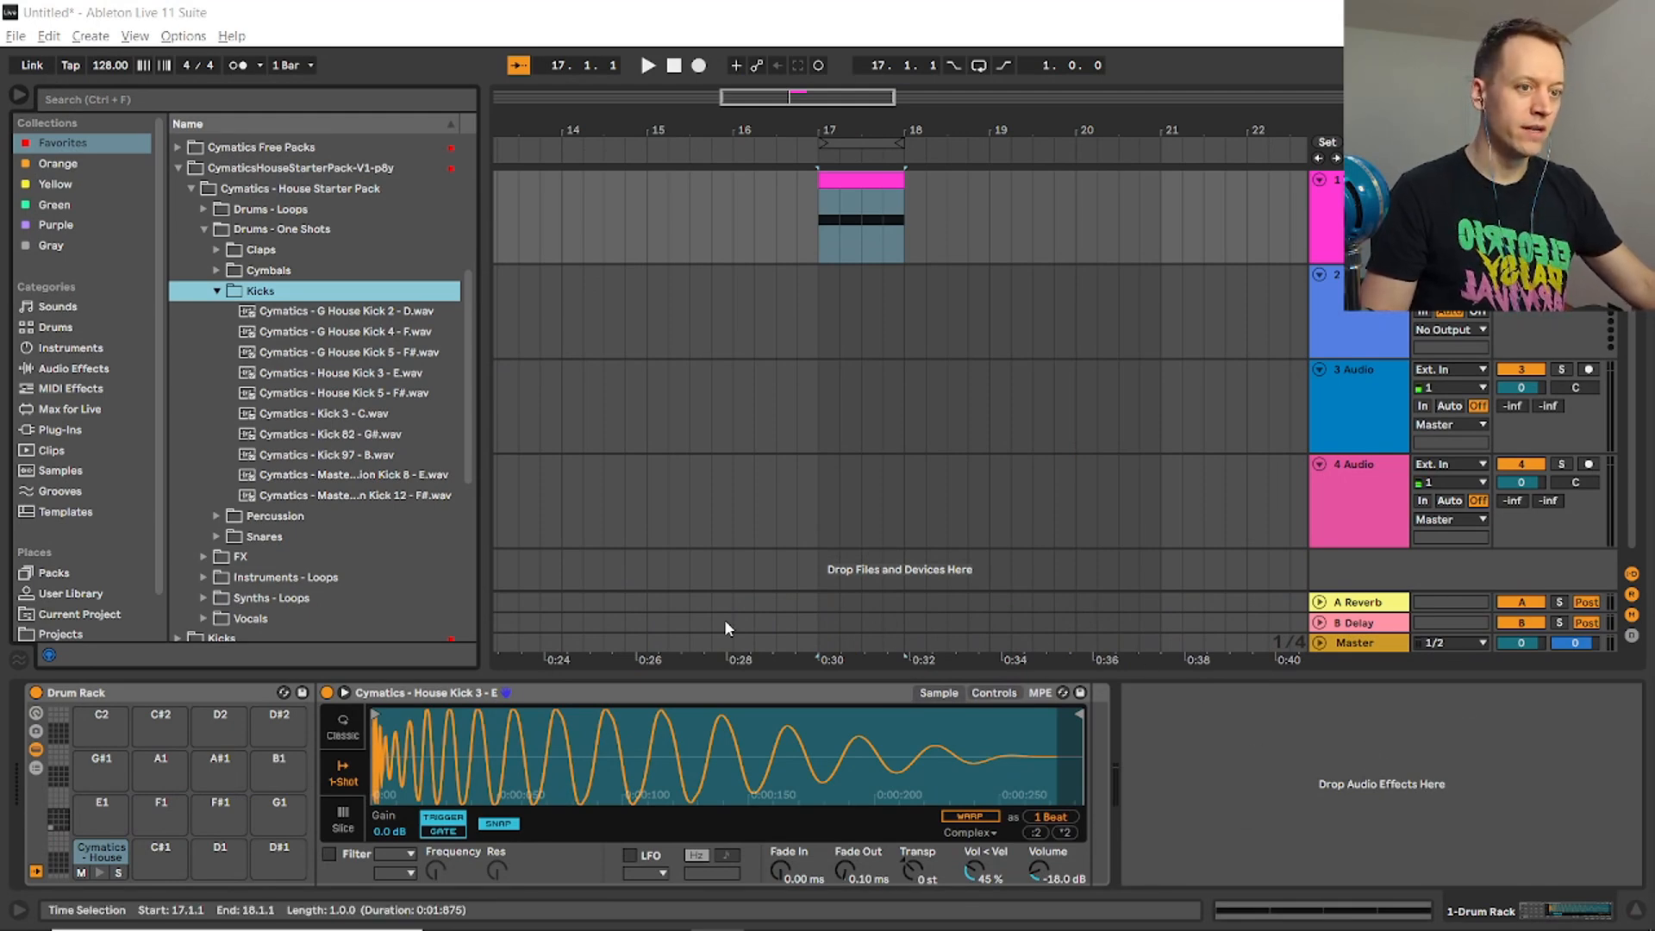
Audition the House Starter Pack snare one-shots and load Cymatics - G House Snare 1 - D# onto Drum Rack pad C#1.
left_click(216, 537)
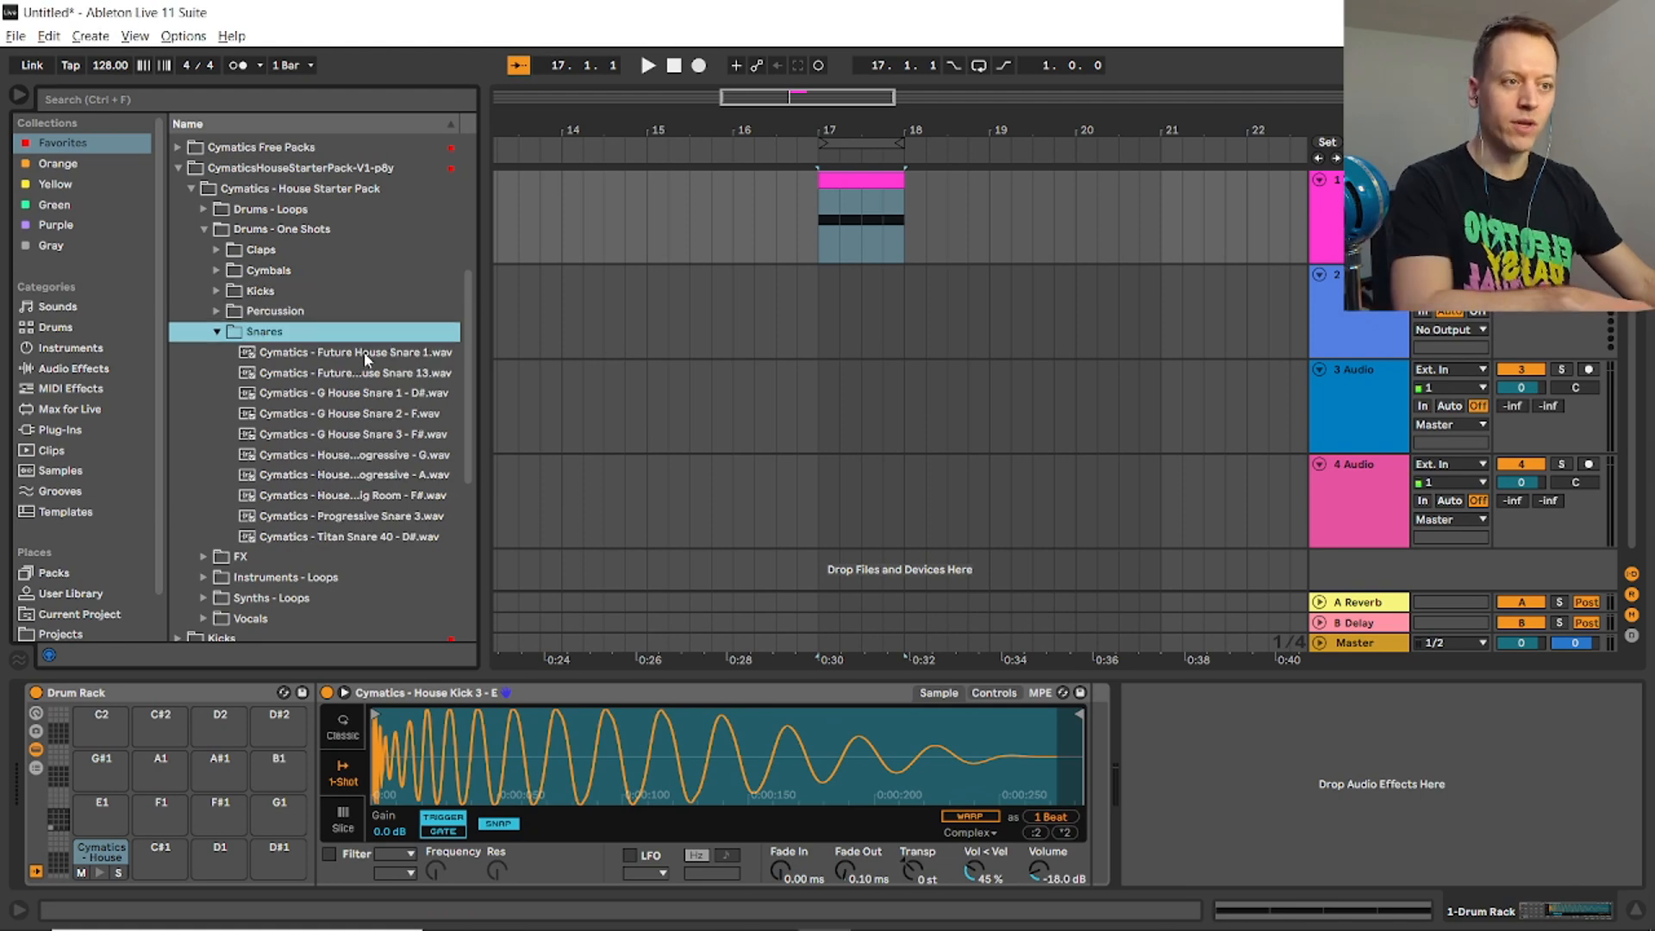
left_click(365, 355)
key("Down")
key("Down")
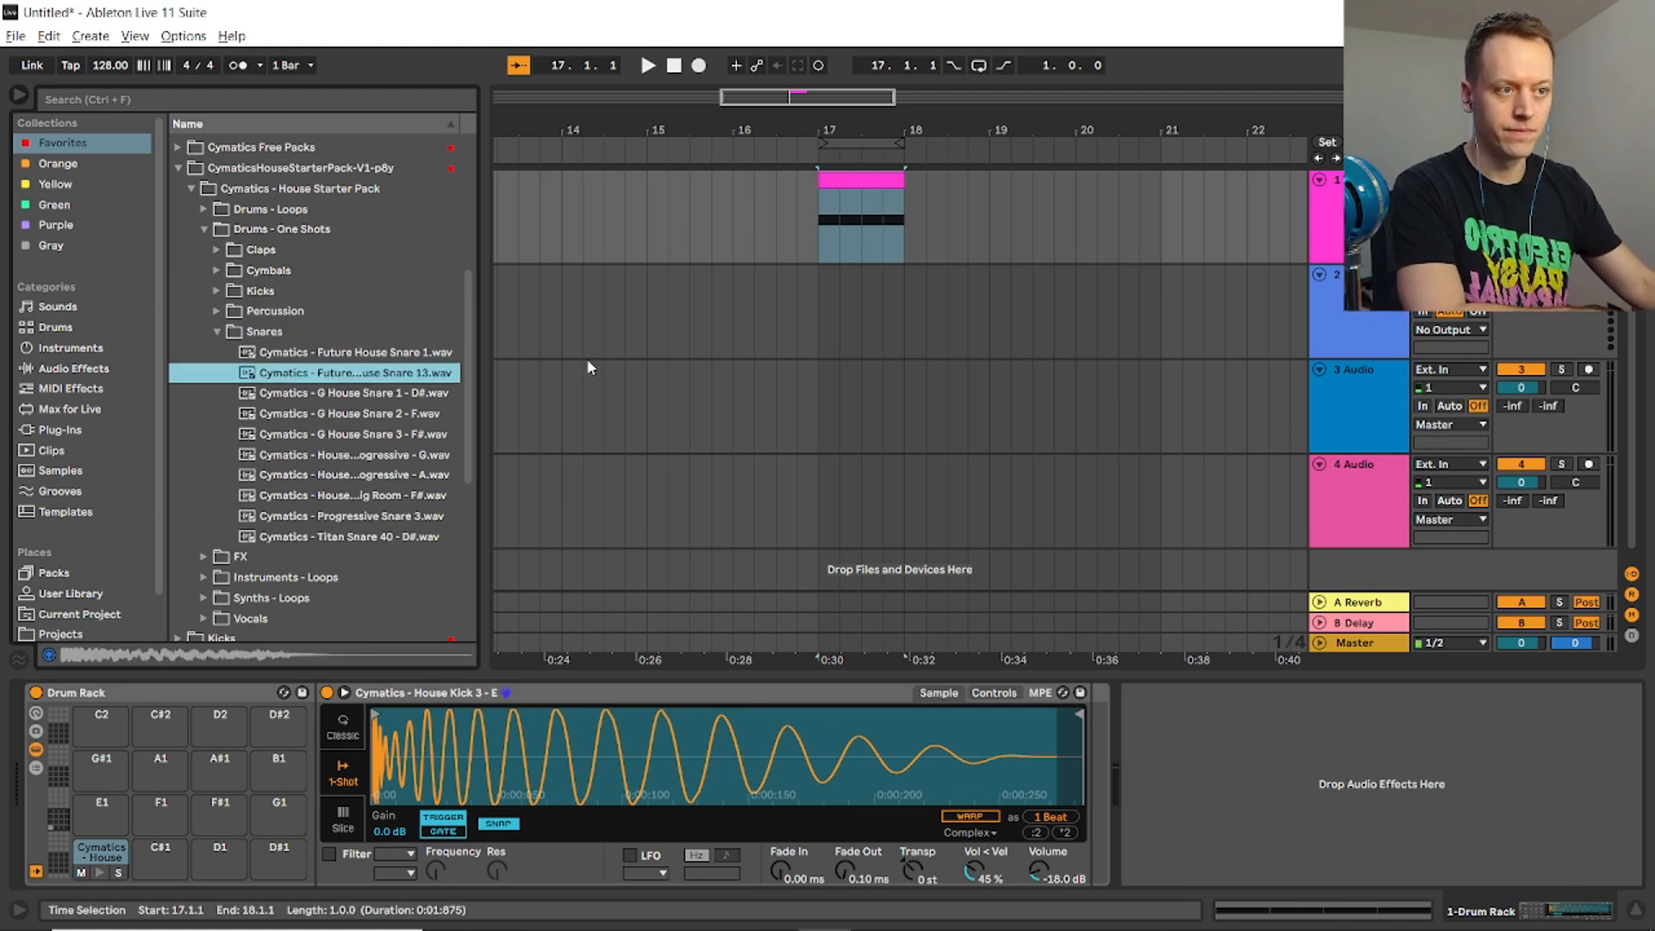
left_click_drag(362, 393, 160, 855)
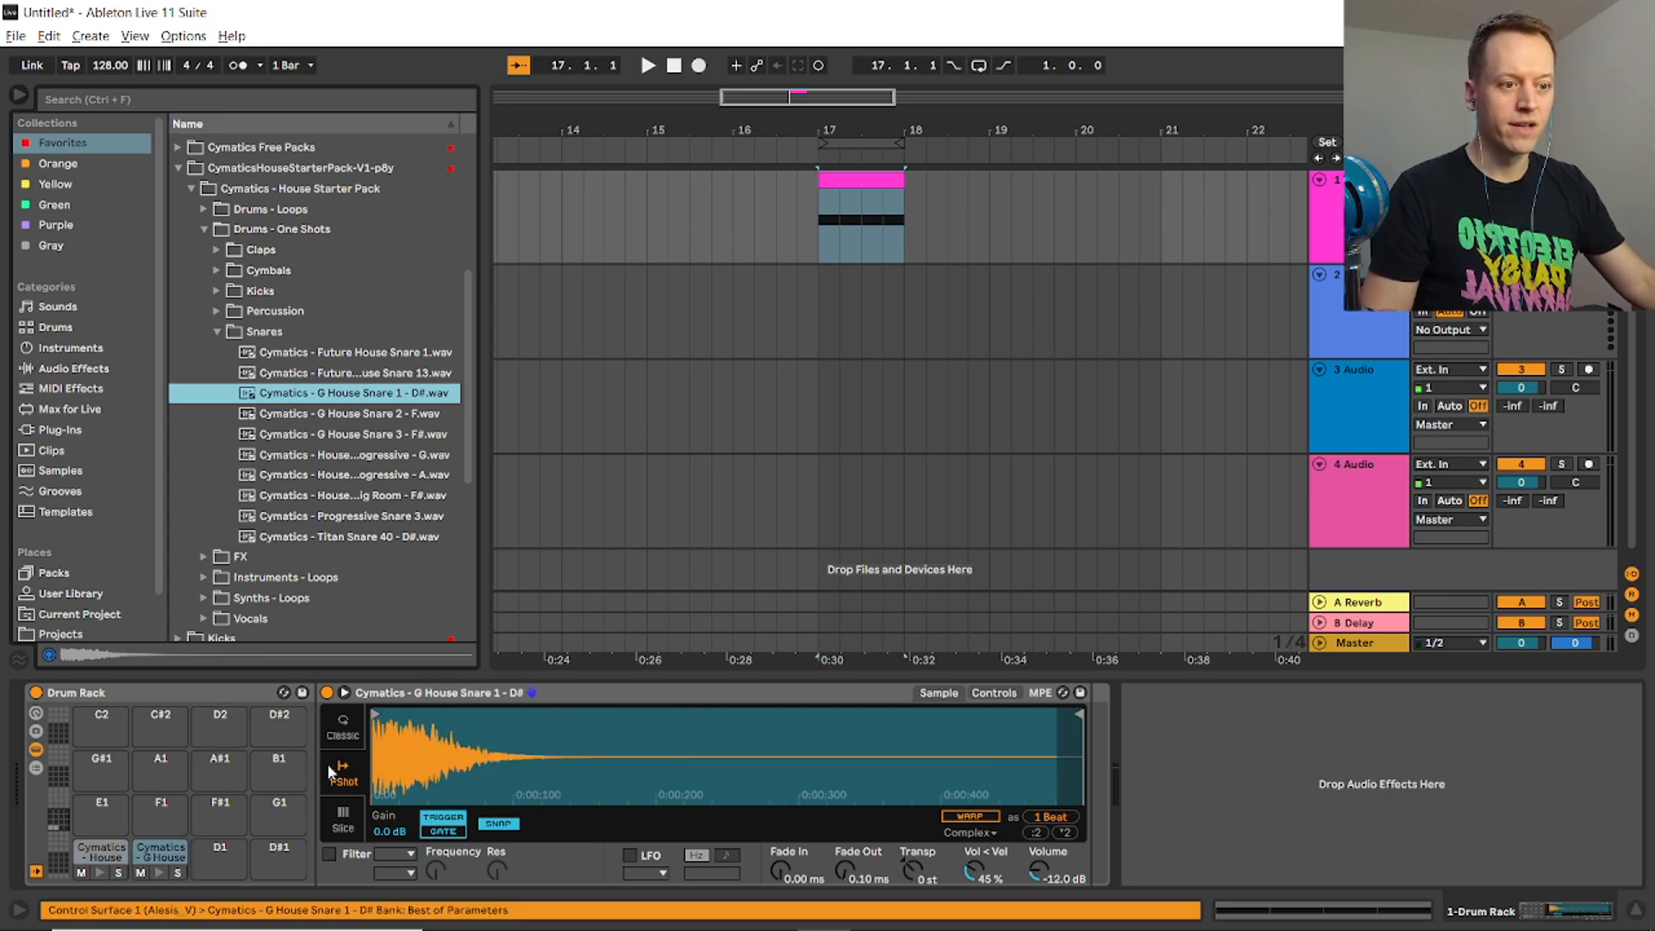
Draw quarter-note G House Snare 1 notes on beats 2 and 4 of the clip and play it from bar 17.
double_click(856, 179)
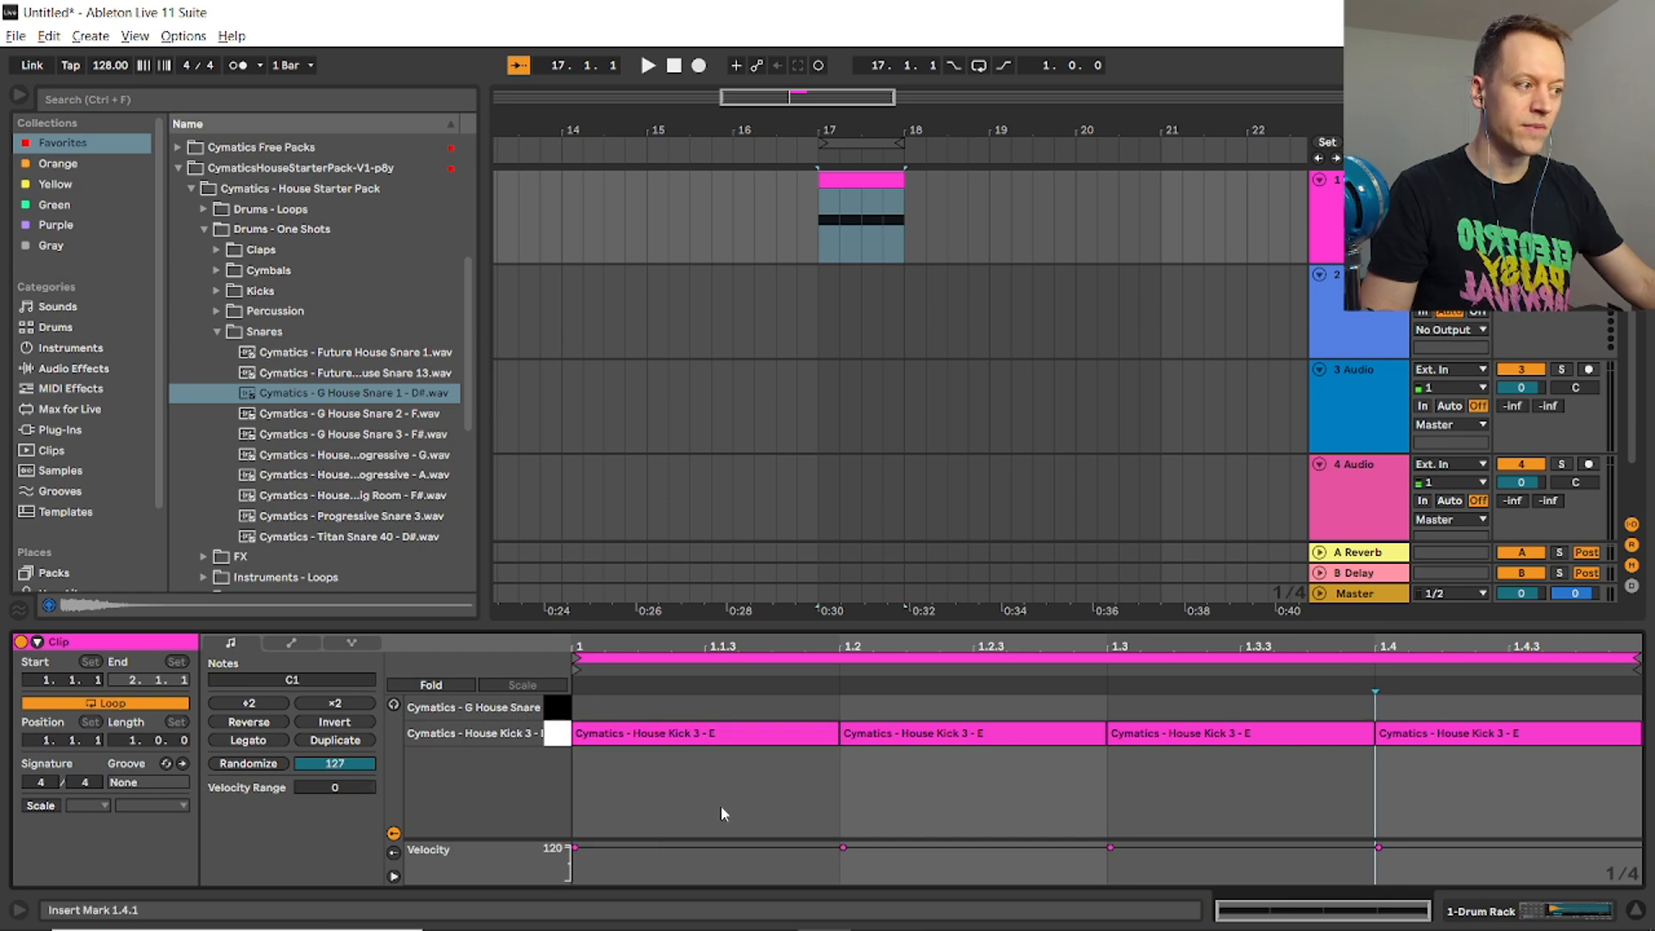
left_click(945, 702)
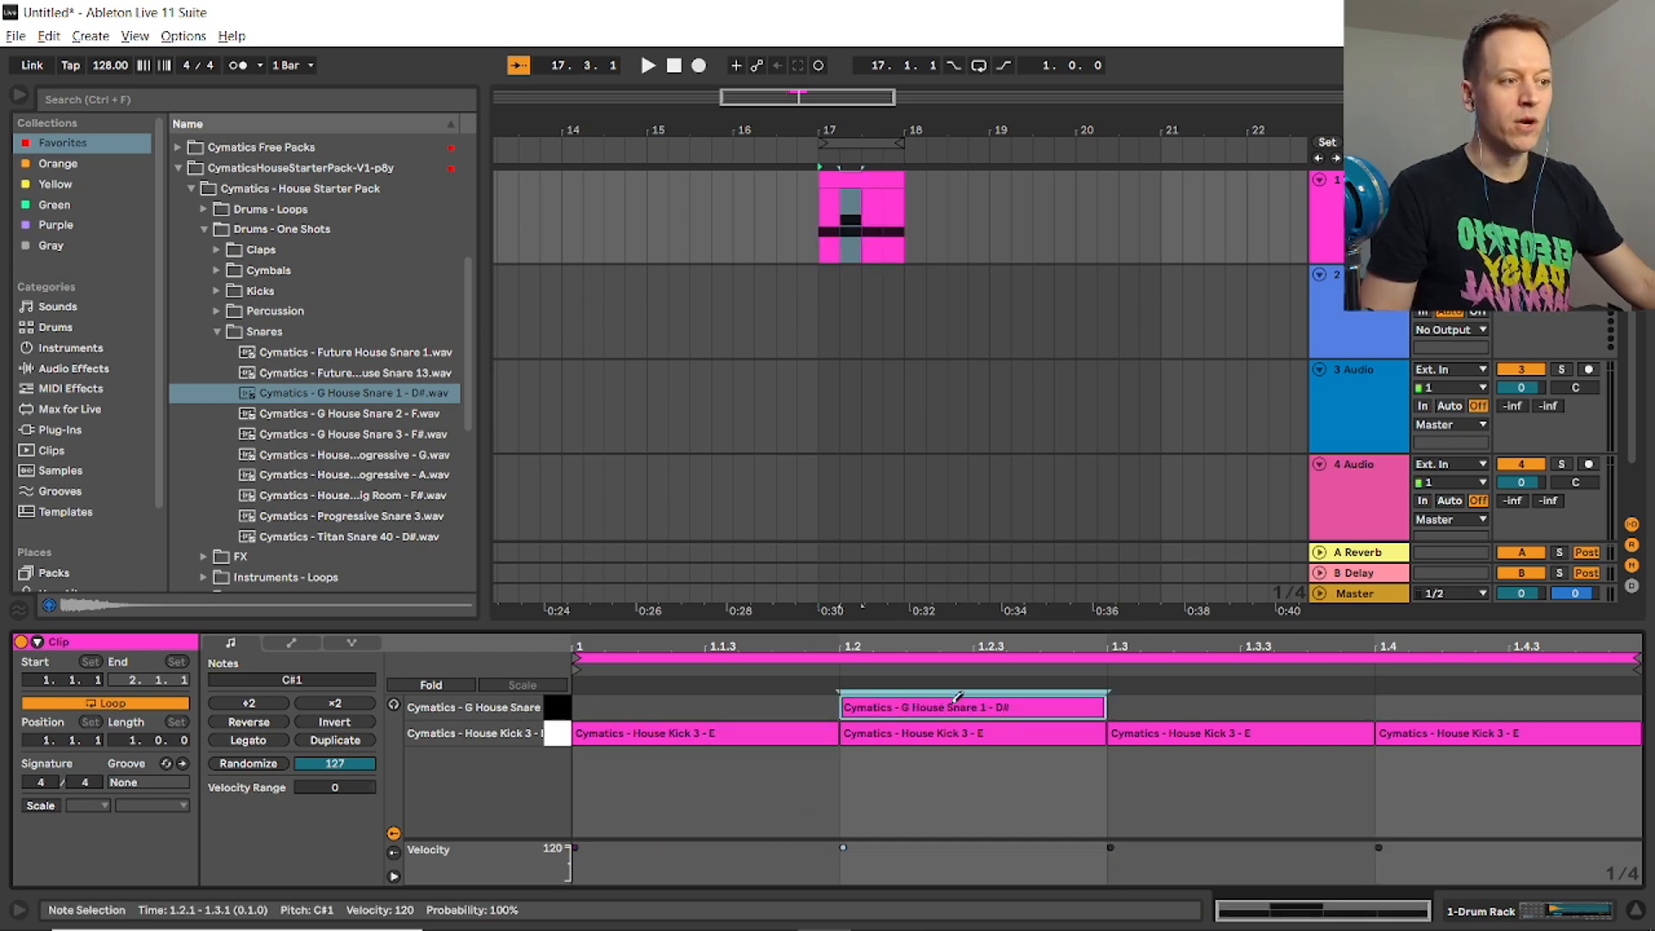
left_click(1415, 704)
left_click(819, 287)
key("space")
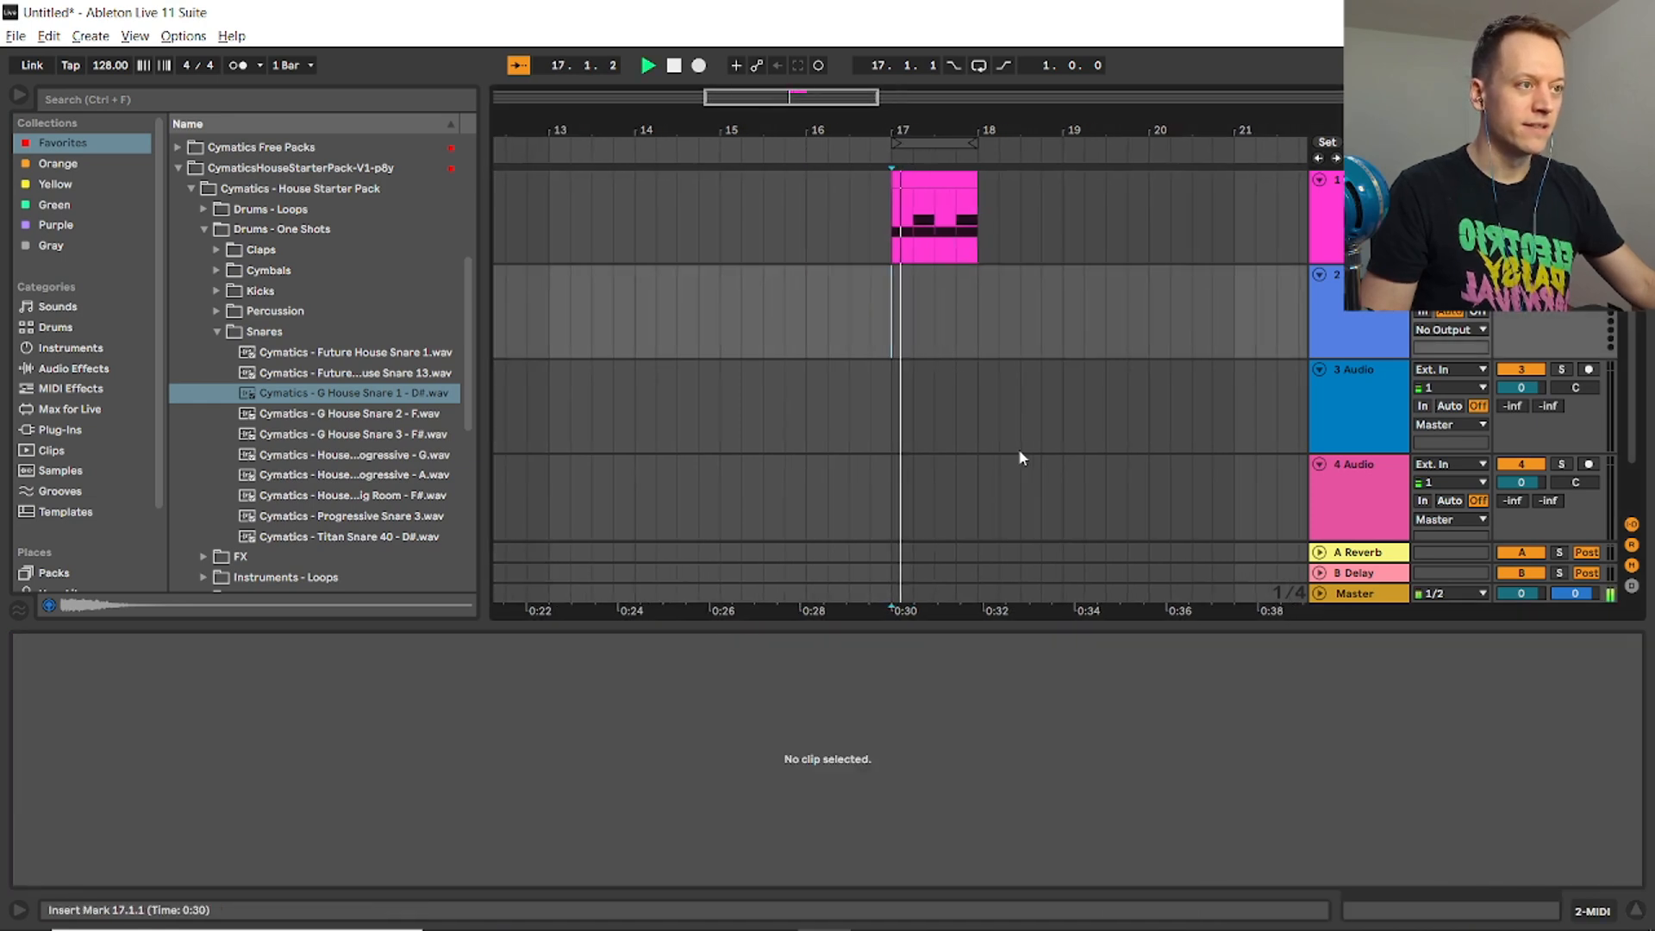
key("space")
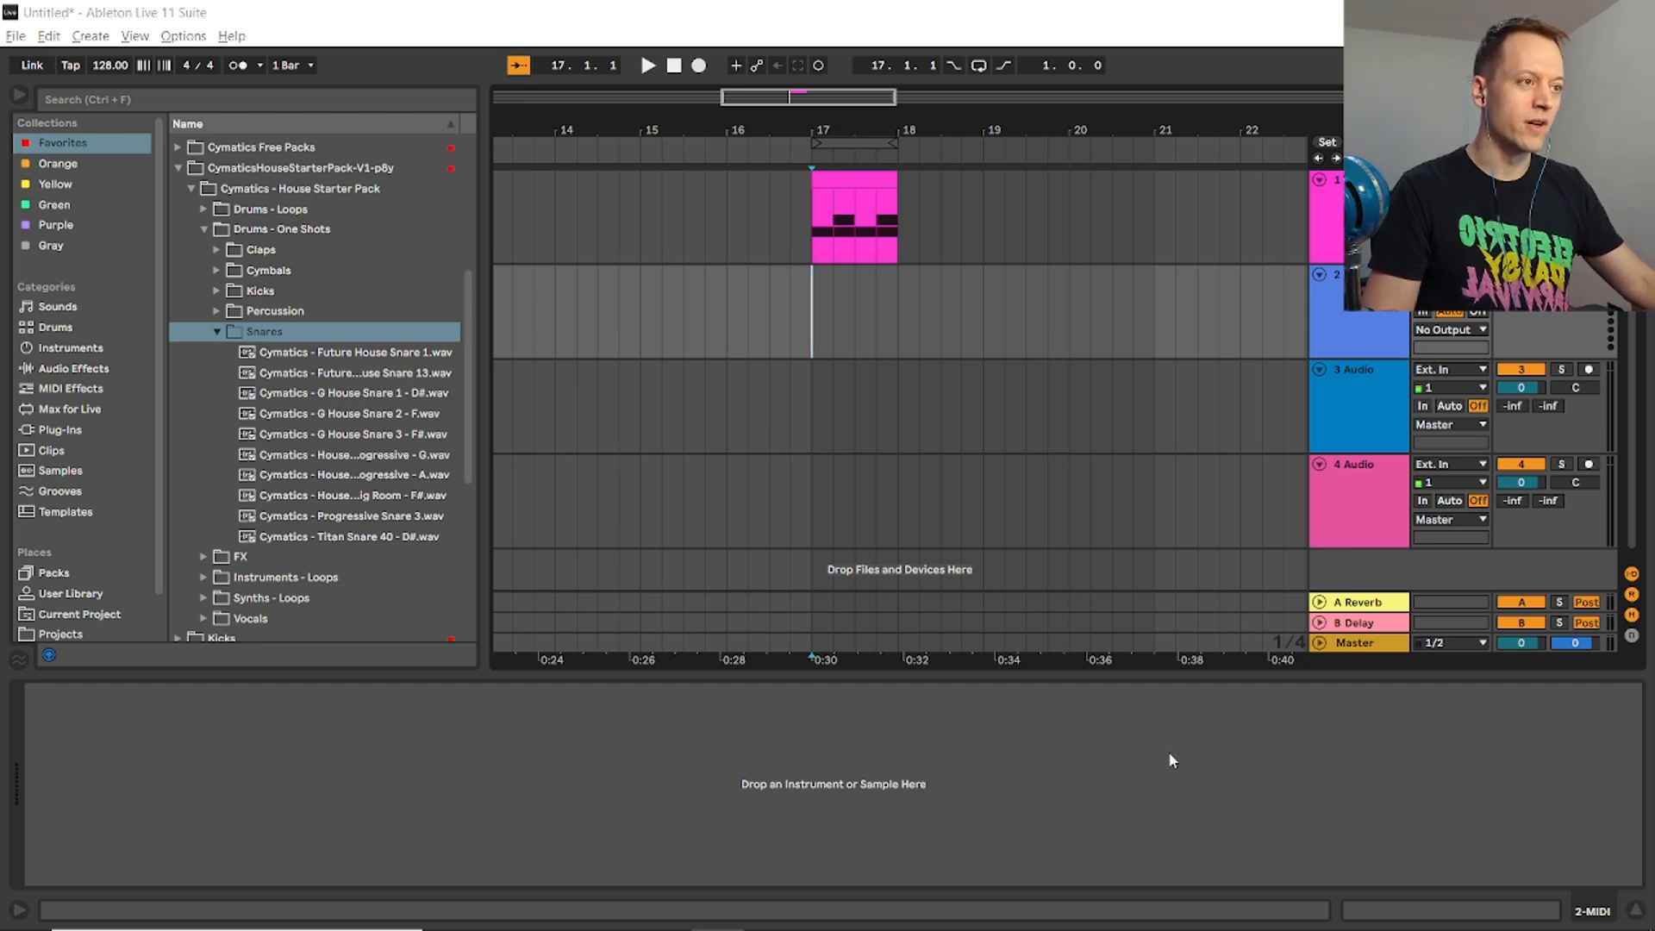
Load the Cymatics - House Clap 1 one-shot from the Claps folder onto Drum Rack pad D1.
left_click(1371, 181)
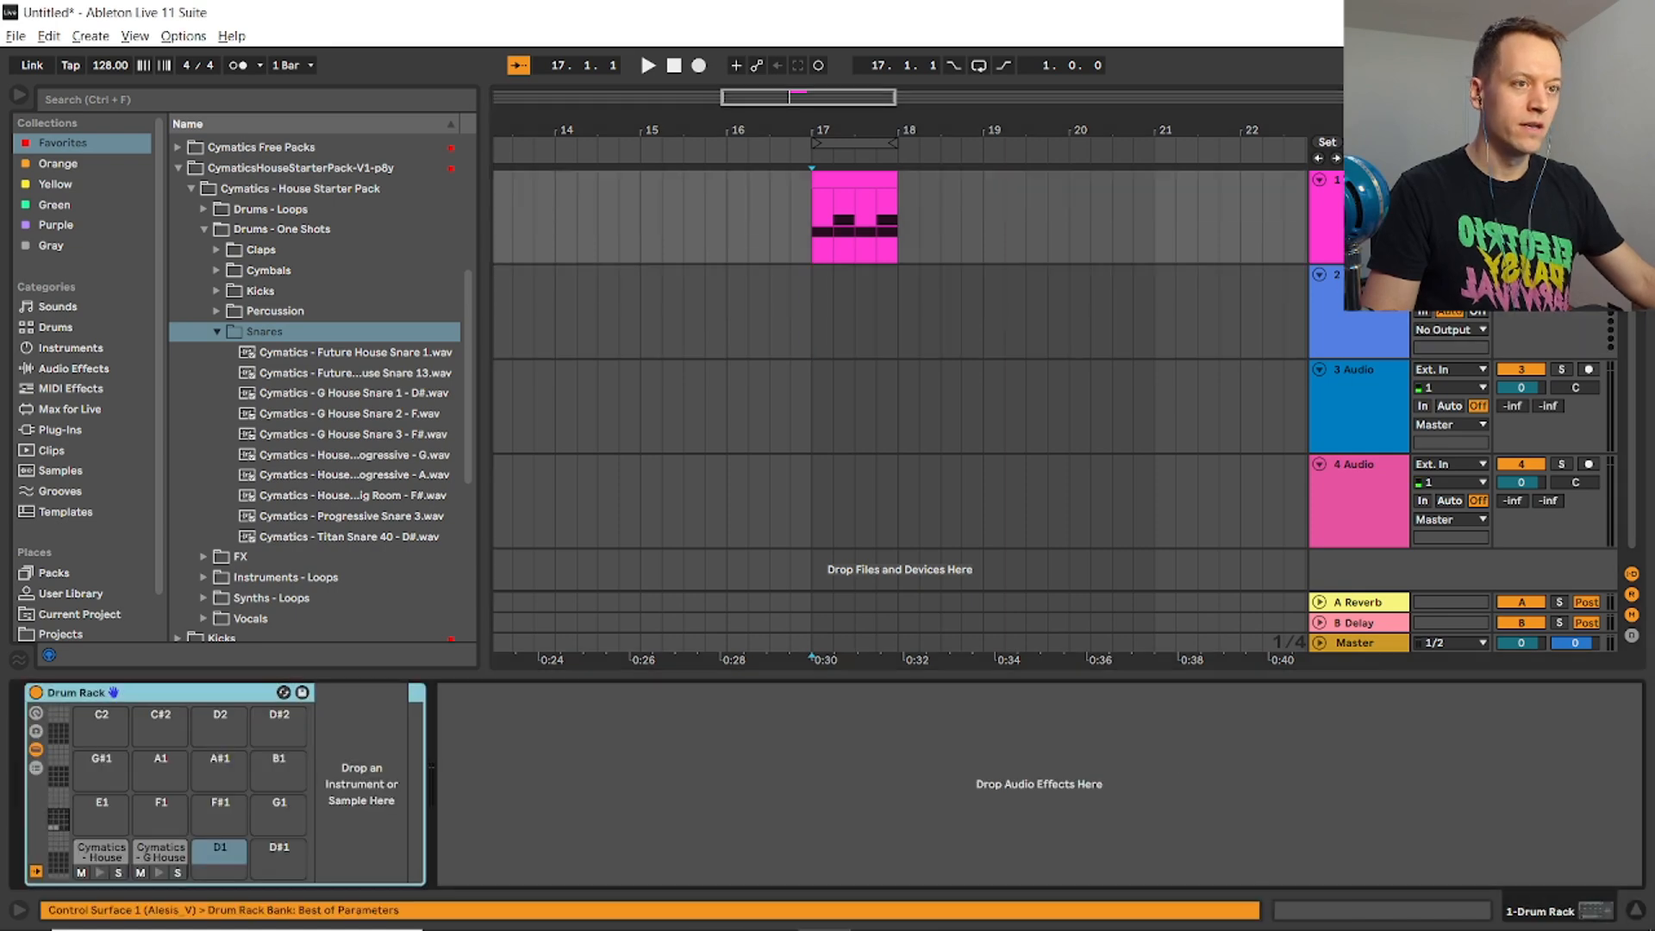
left_click(218, 250)
left_click_drag(354, 293, 220, 857)
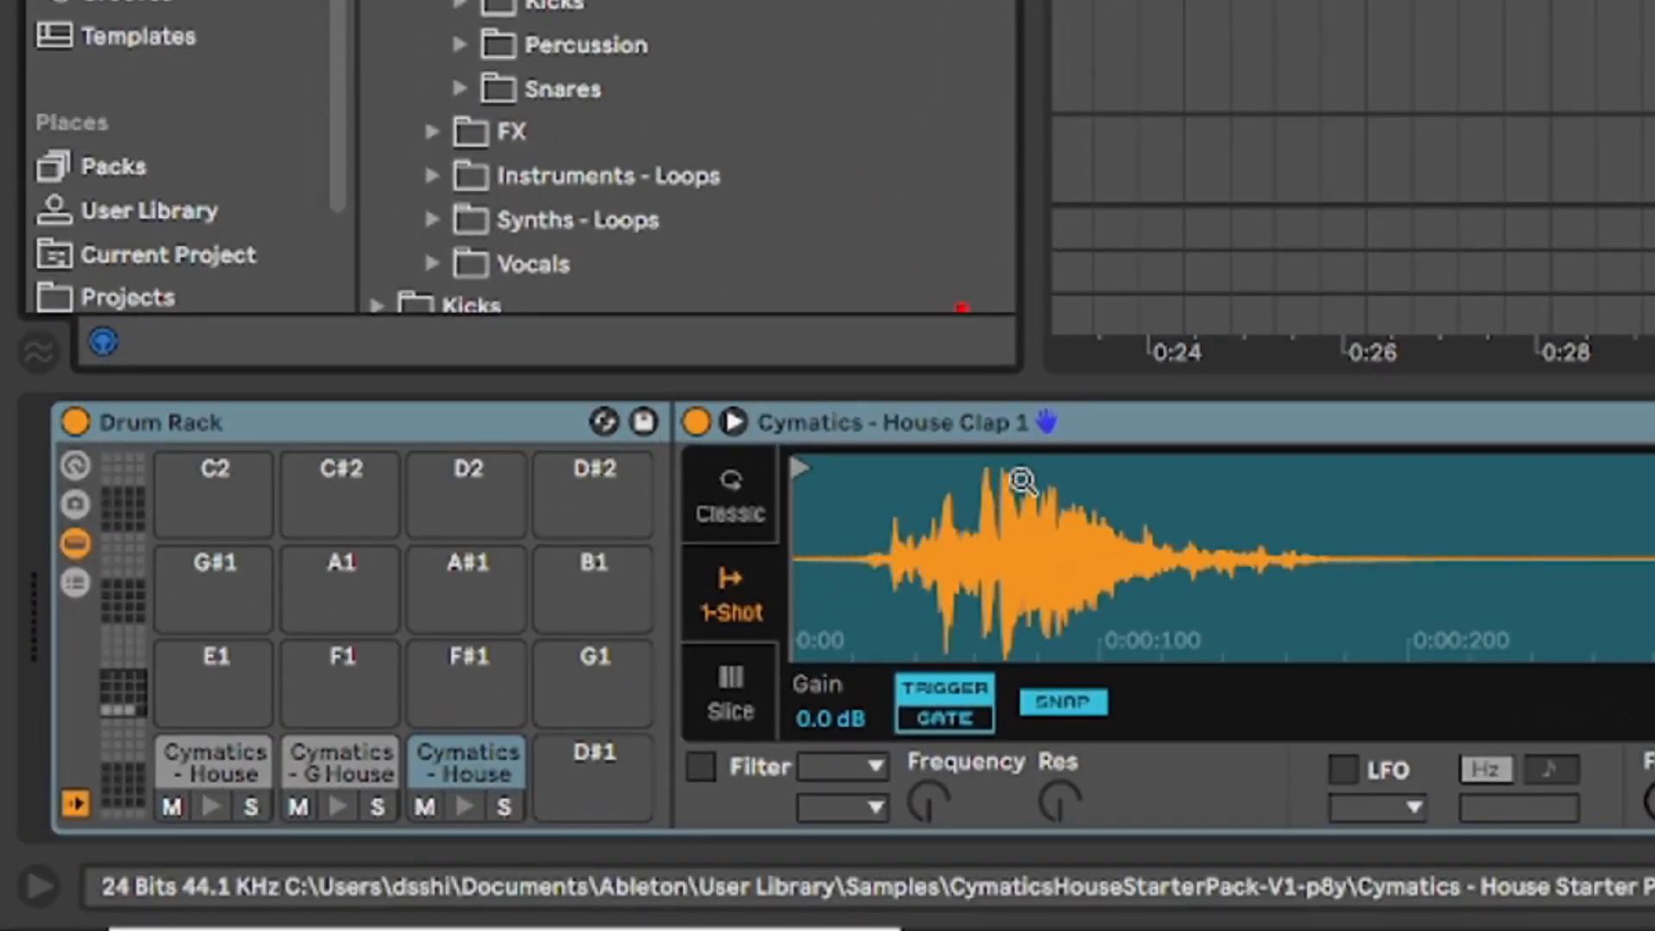
Compare the snare and clap waveforms in the Drum Rack and mute the kick pad.
left_click(326, 771)
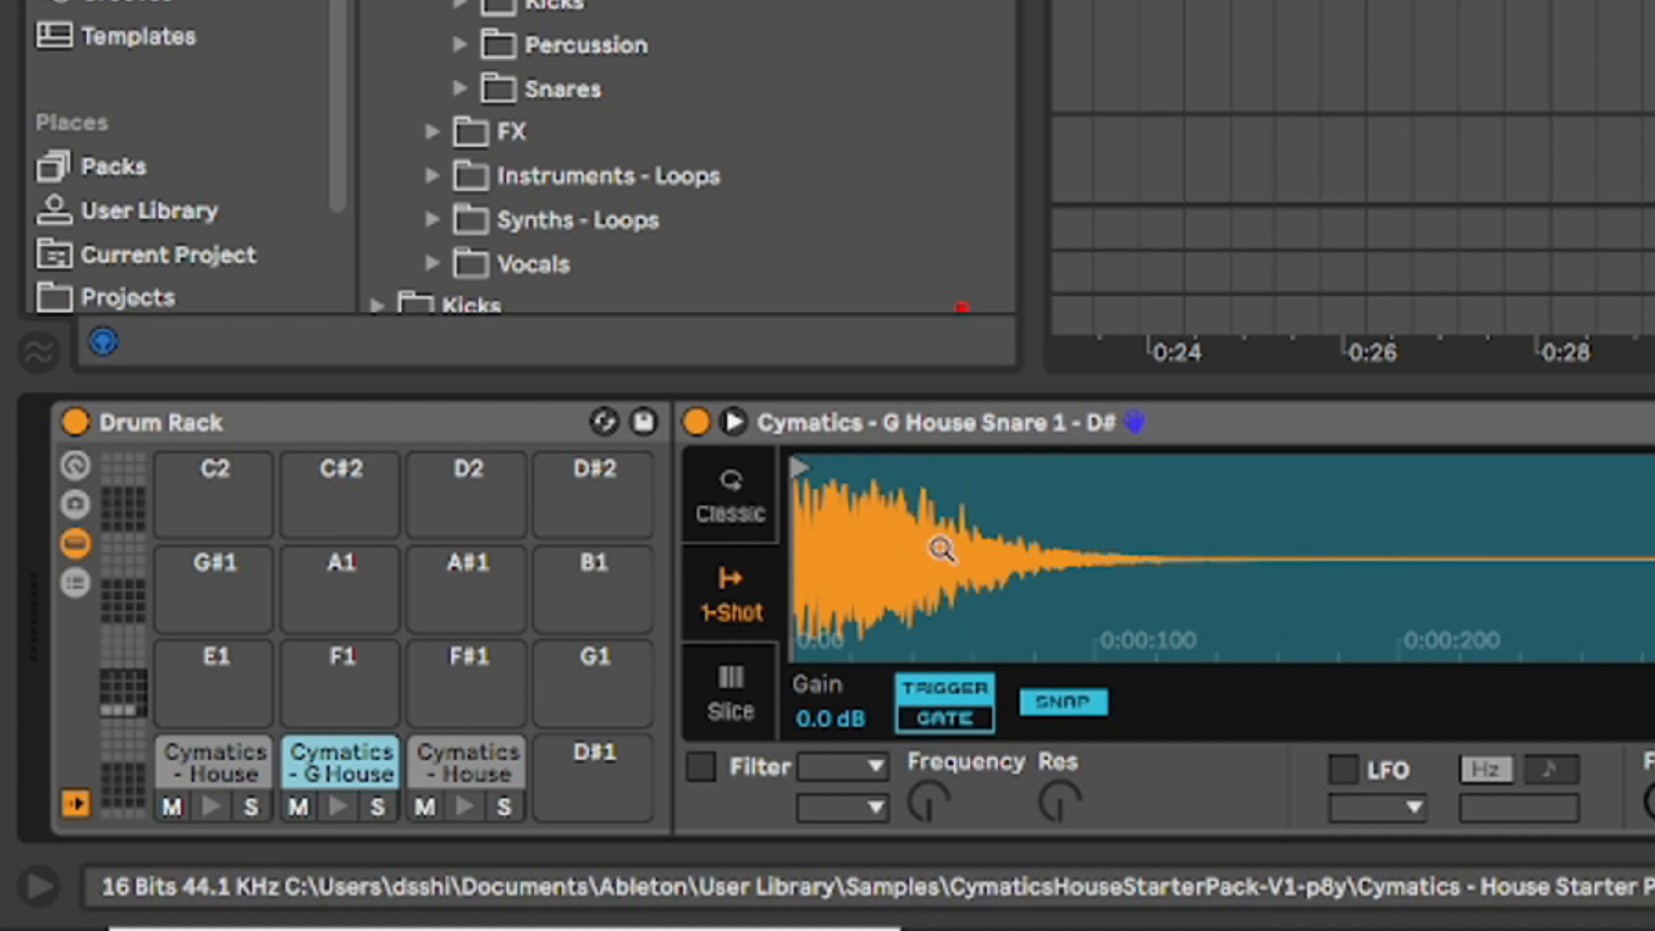
left_click(427, 758)
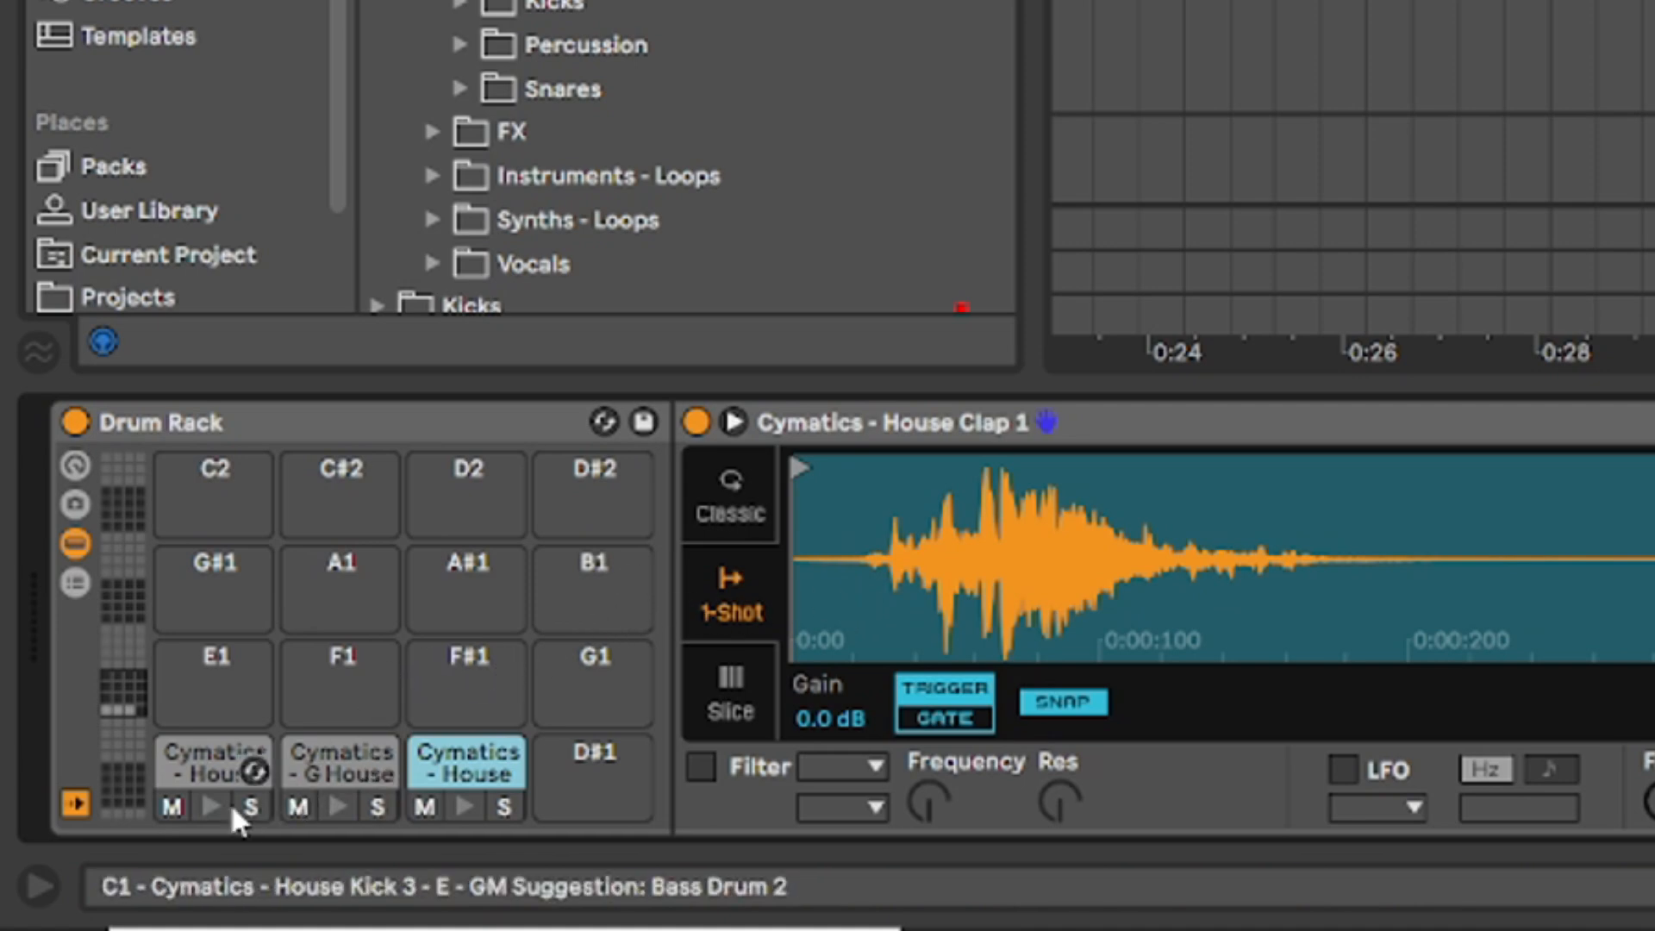
left_click(174, 812)
Draw quarter-note House Clap 1 notes on beats 2 and 4 above the snare and play the clip from bar 17.
double_click(836, 178)
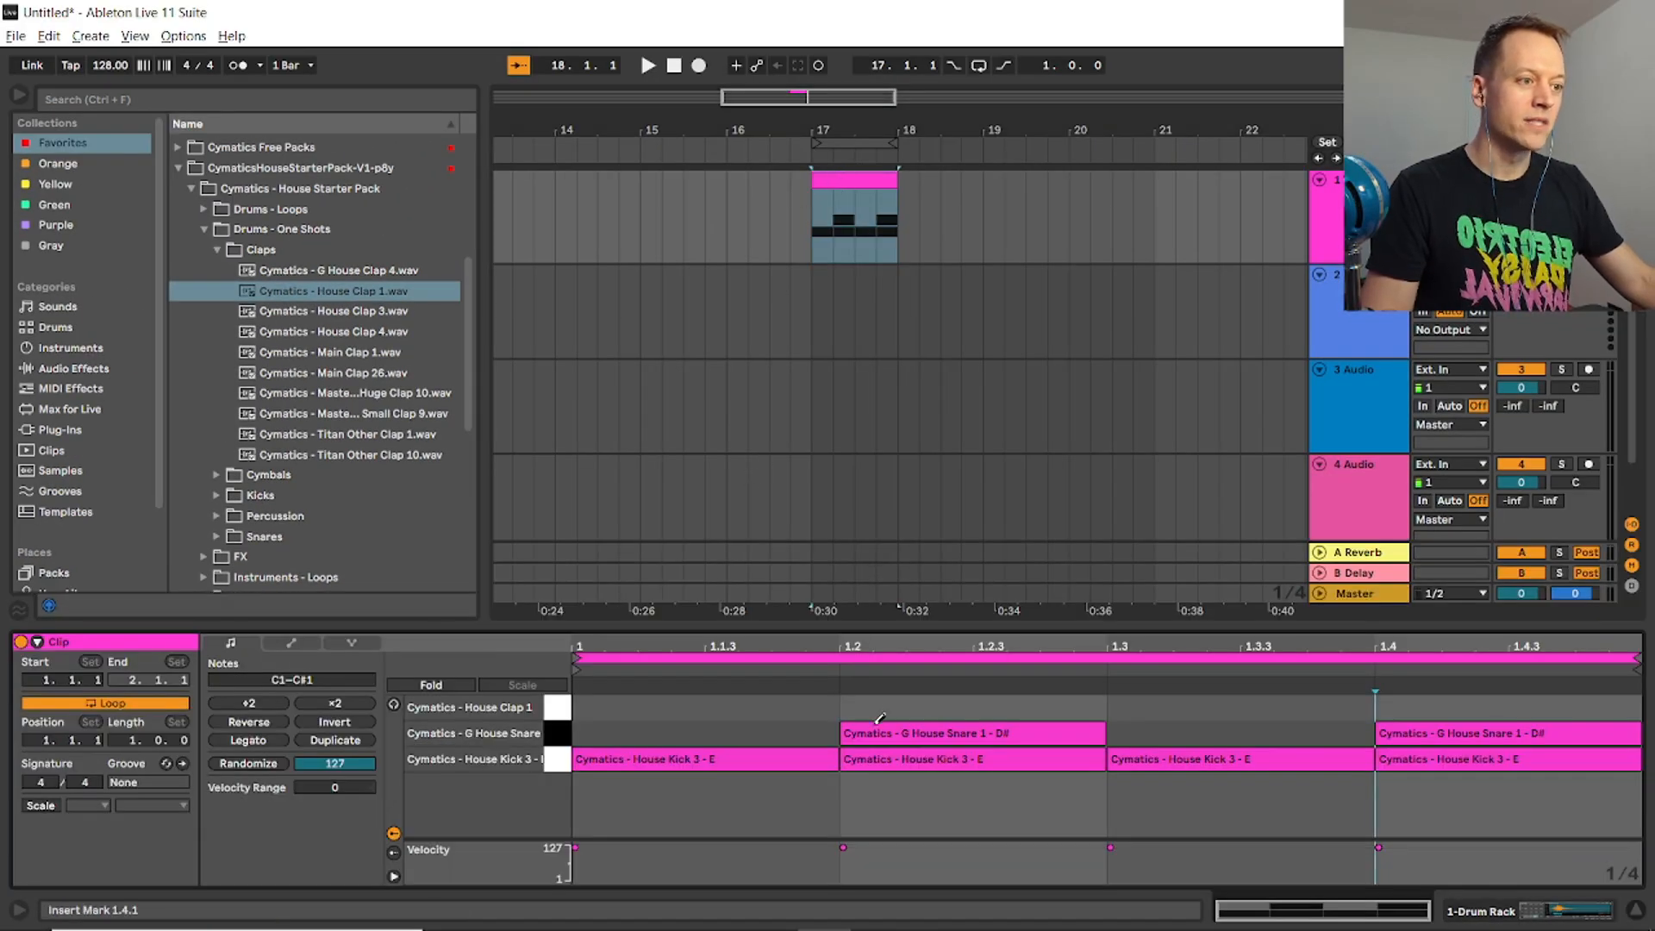
left_click(901, 707)
left_click(1465, 705)
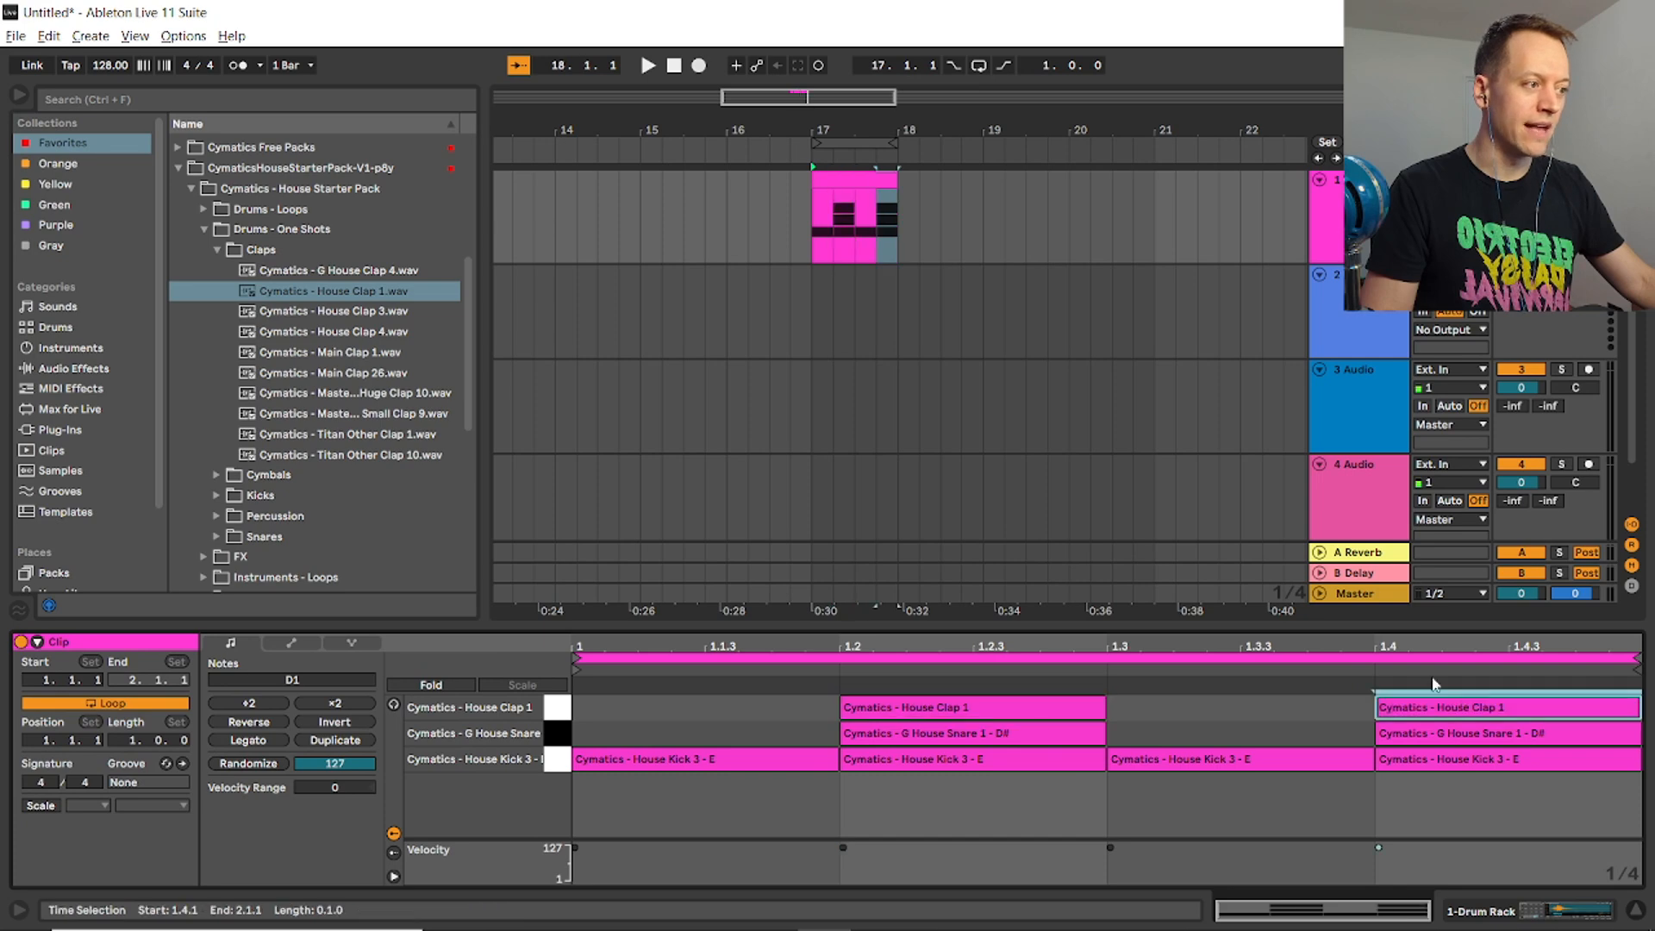
left_click(814, 295)
key("space")
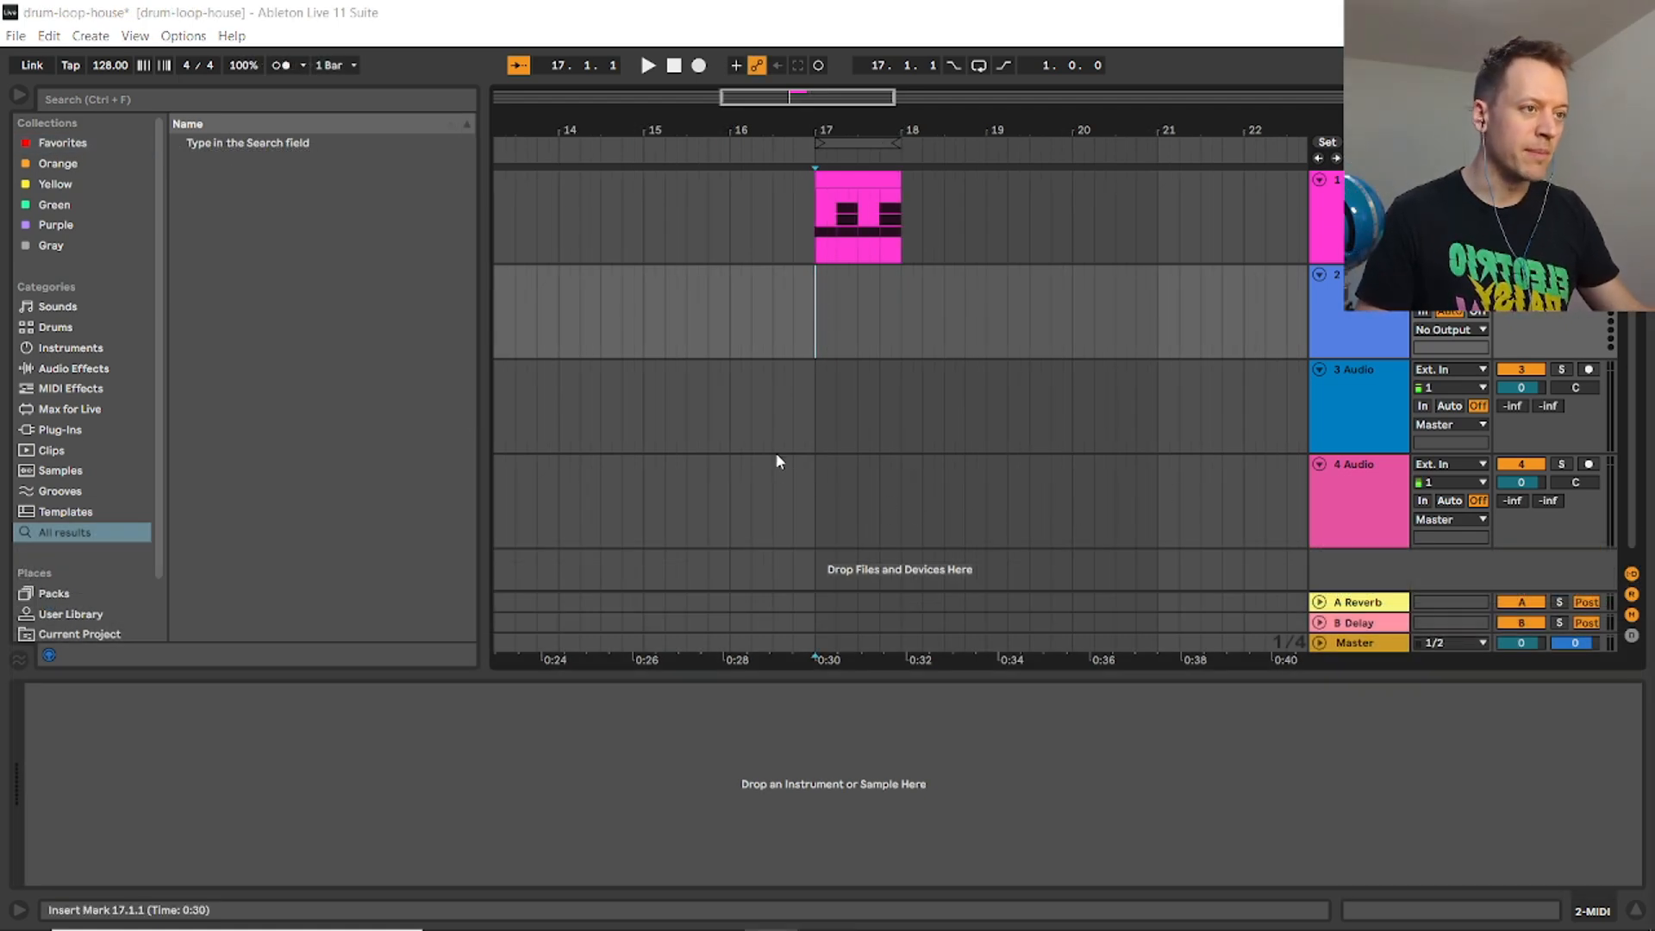
Lower the House Clap 1 sampler volume to -36 dB and select the snare pad.
left_click(862, 177)
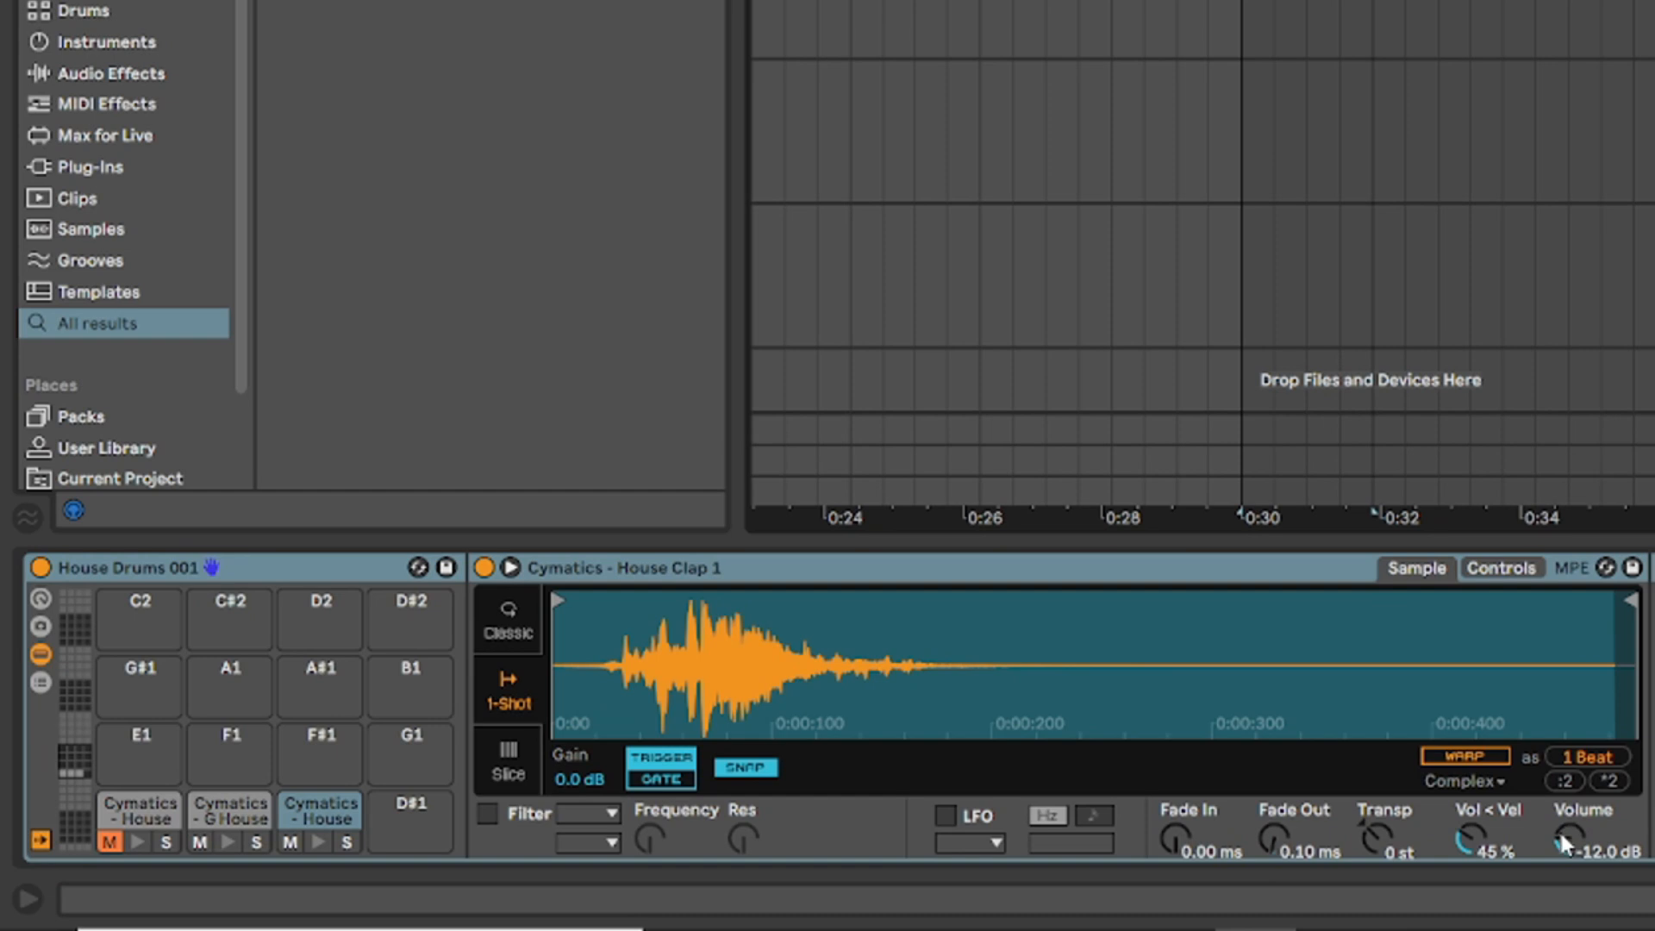
left_click_drag(1448, 844, 1448, 909)
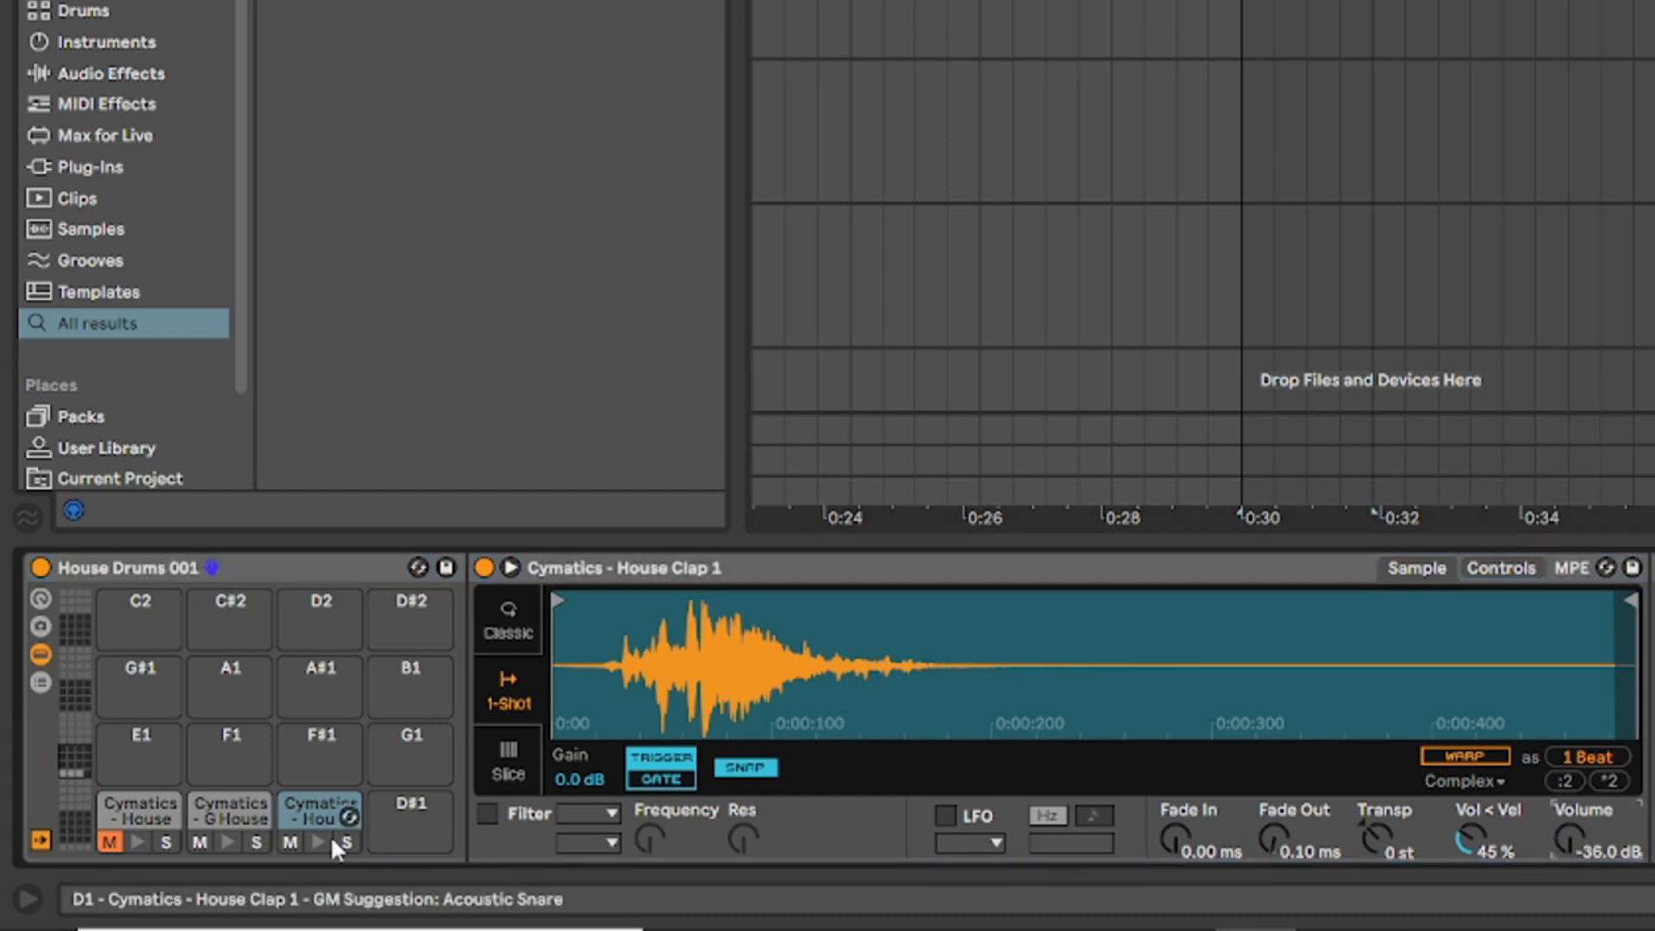
left_click(207, 806)
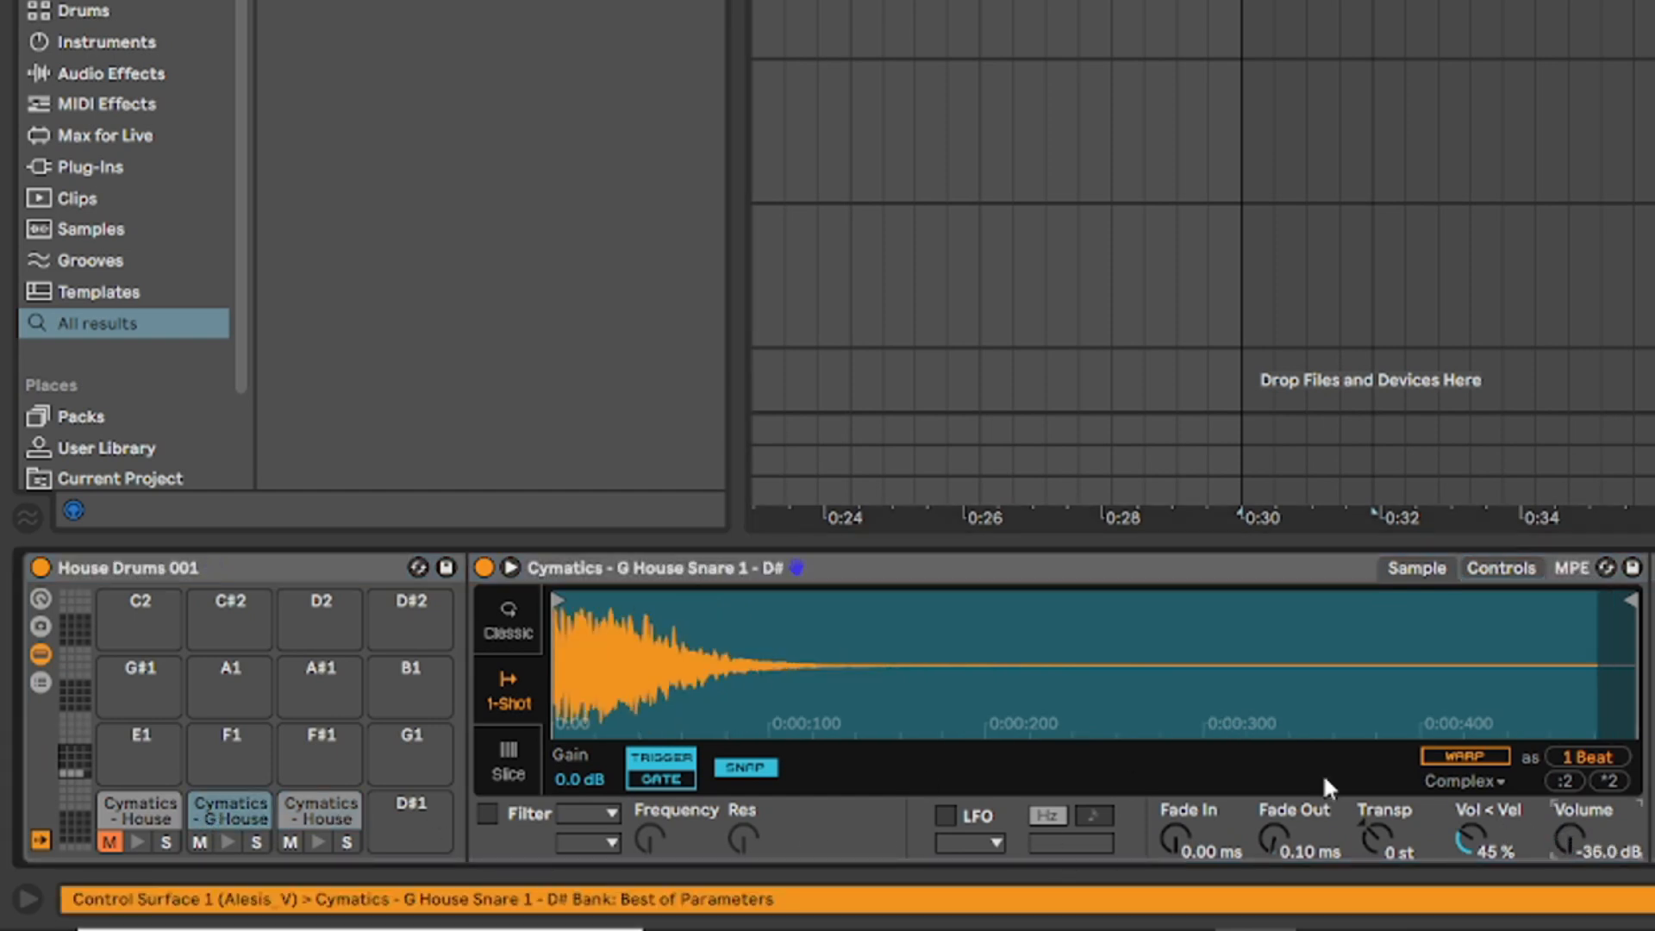
Unmute the kick pad and raise the snare and clap volumes, with the clap at -23.9 dB.
left_click(107, 842)
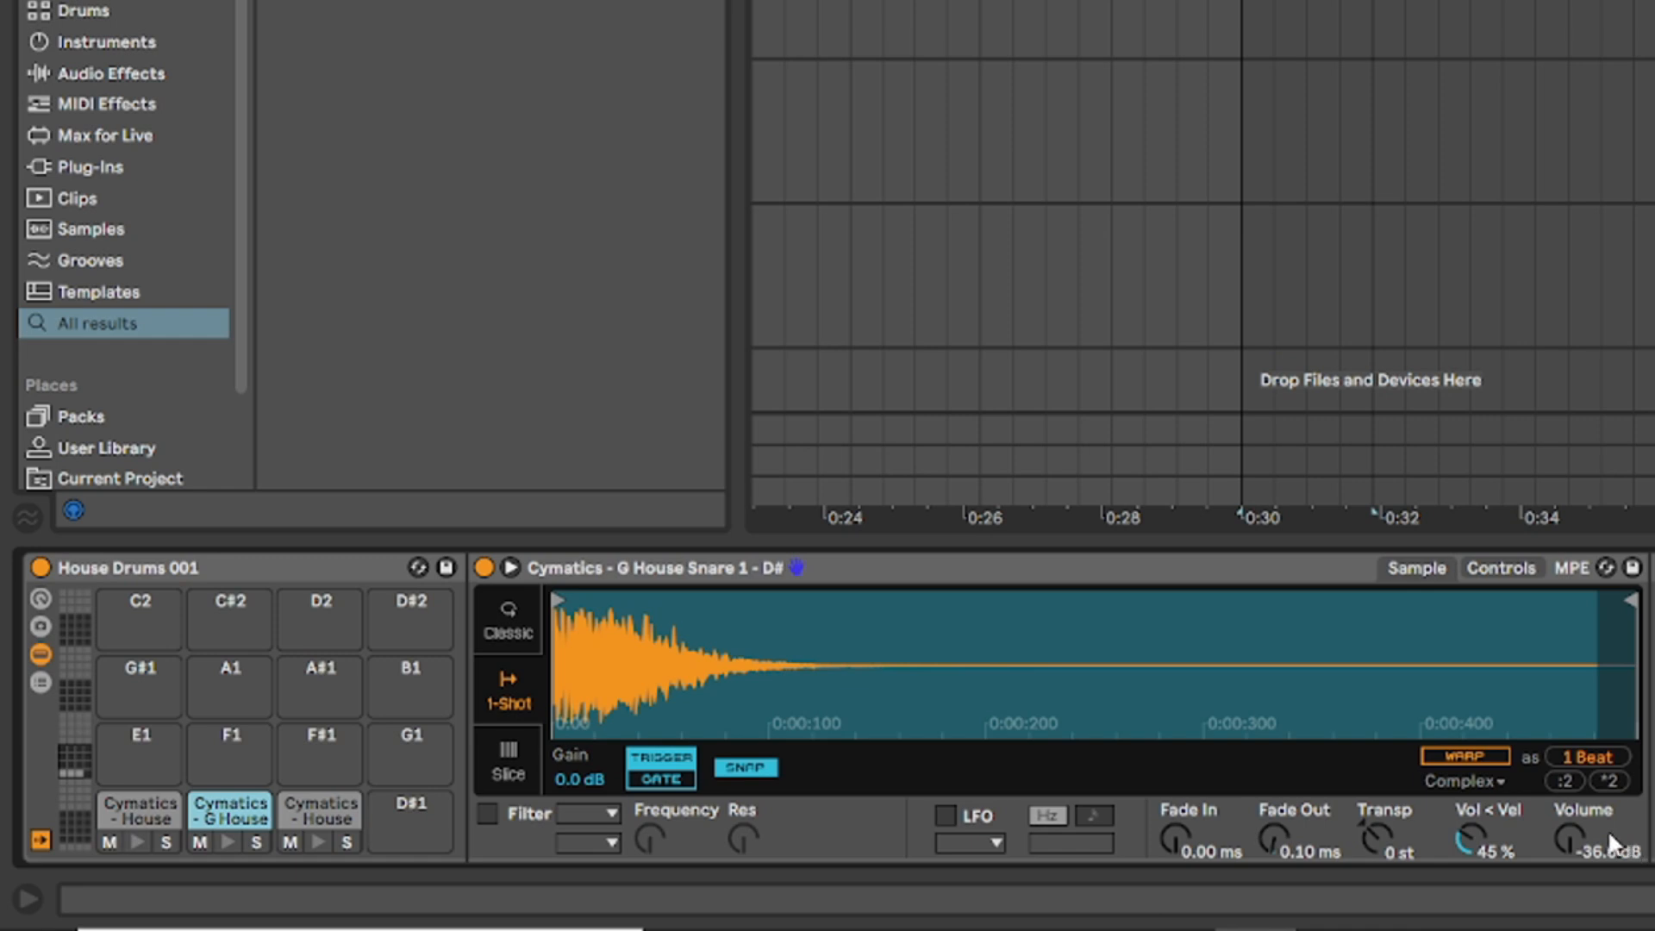
left_click_drag(1609, 843, 1578, 816)
left_click(320, 810)
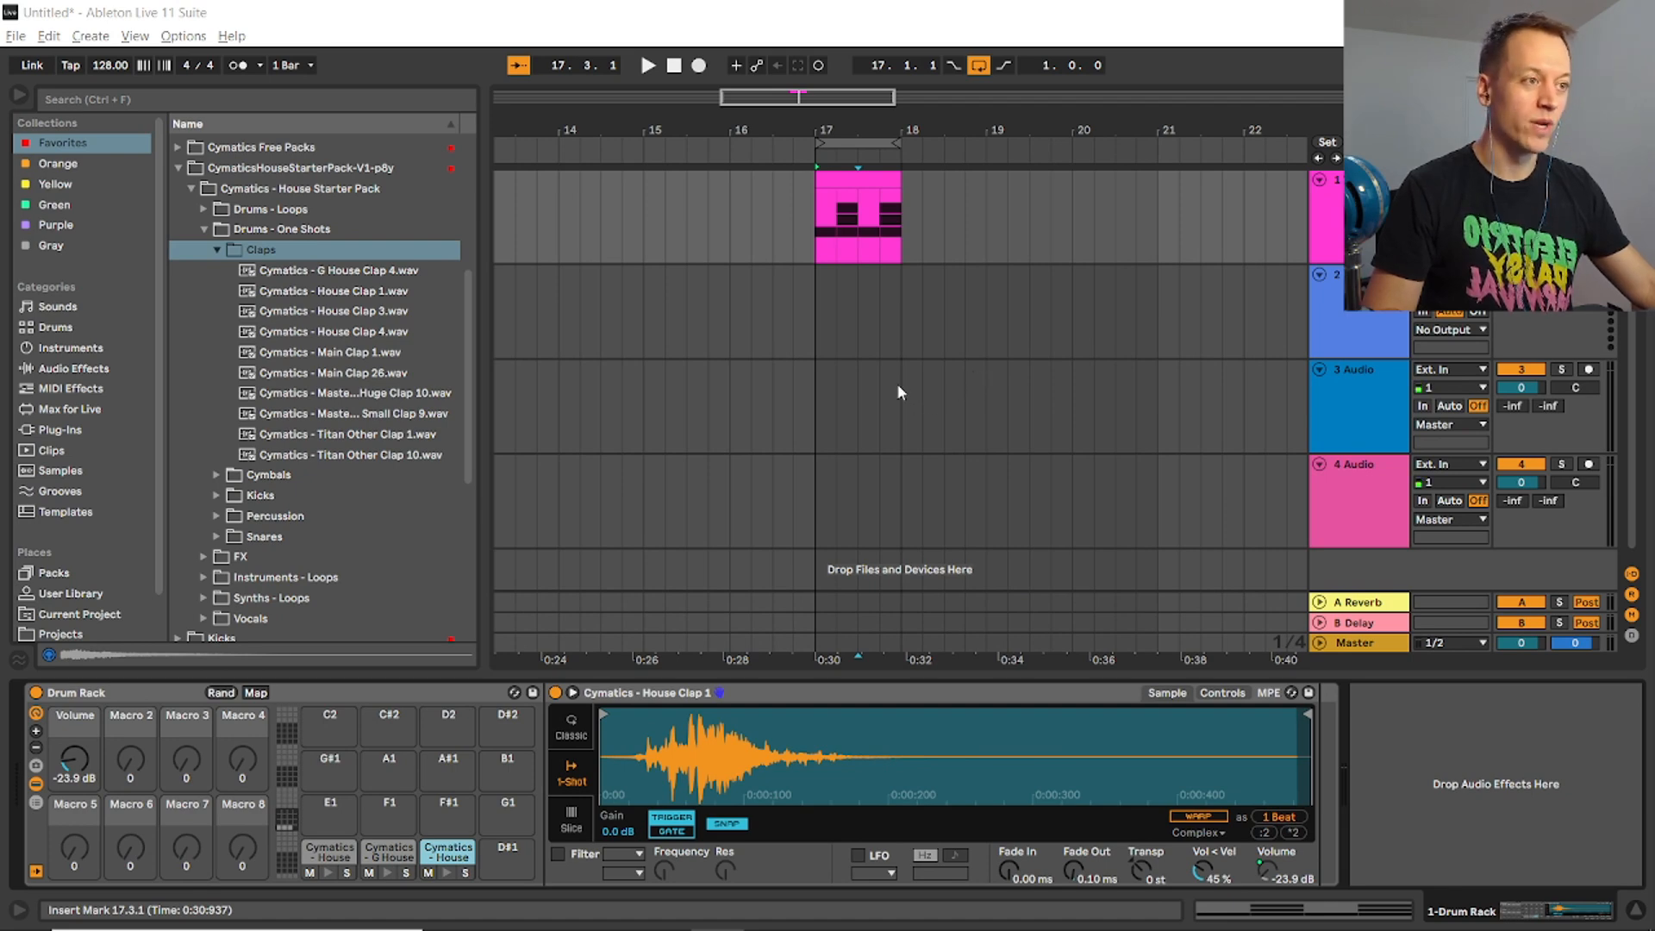
Audition the open hi-hat one-shots and load Cymatics - G House Open Hi-Hat 2 onto Drum Rack pad D#1.
left_click(215, 476)
left_click(268, 335)
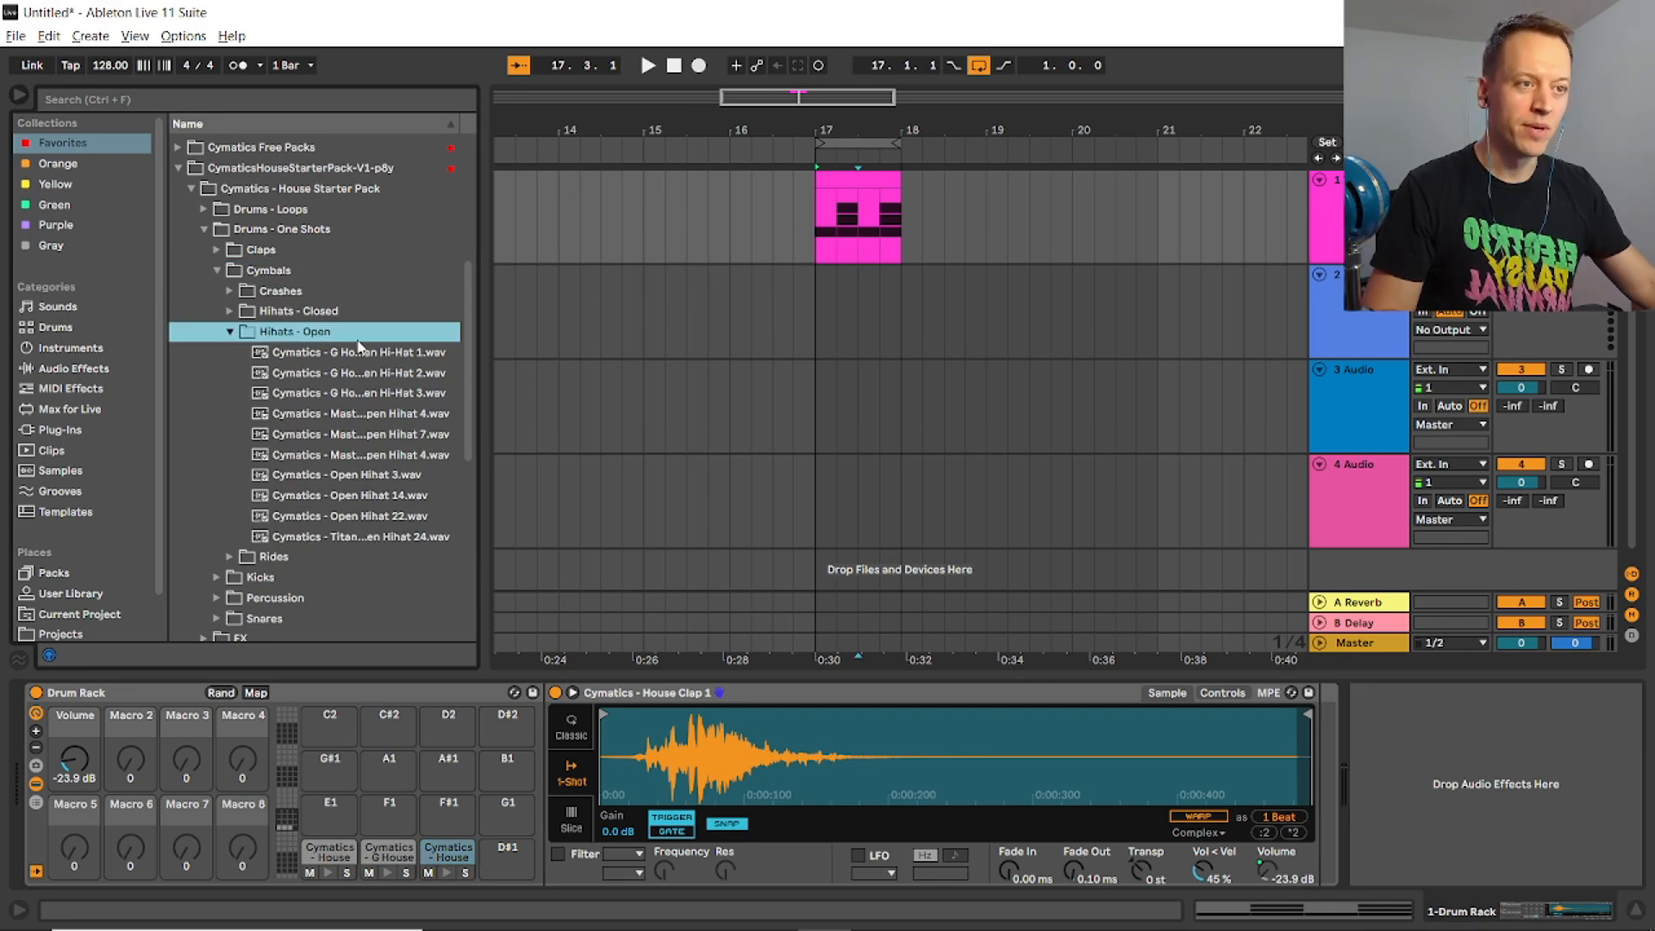
left_click(431, 358)
key("Down")
key("Down")
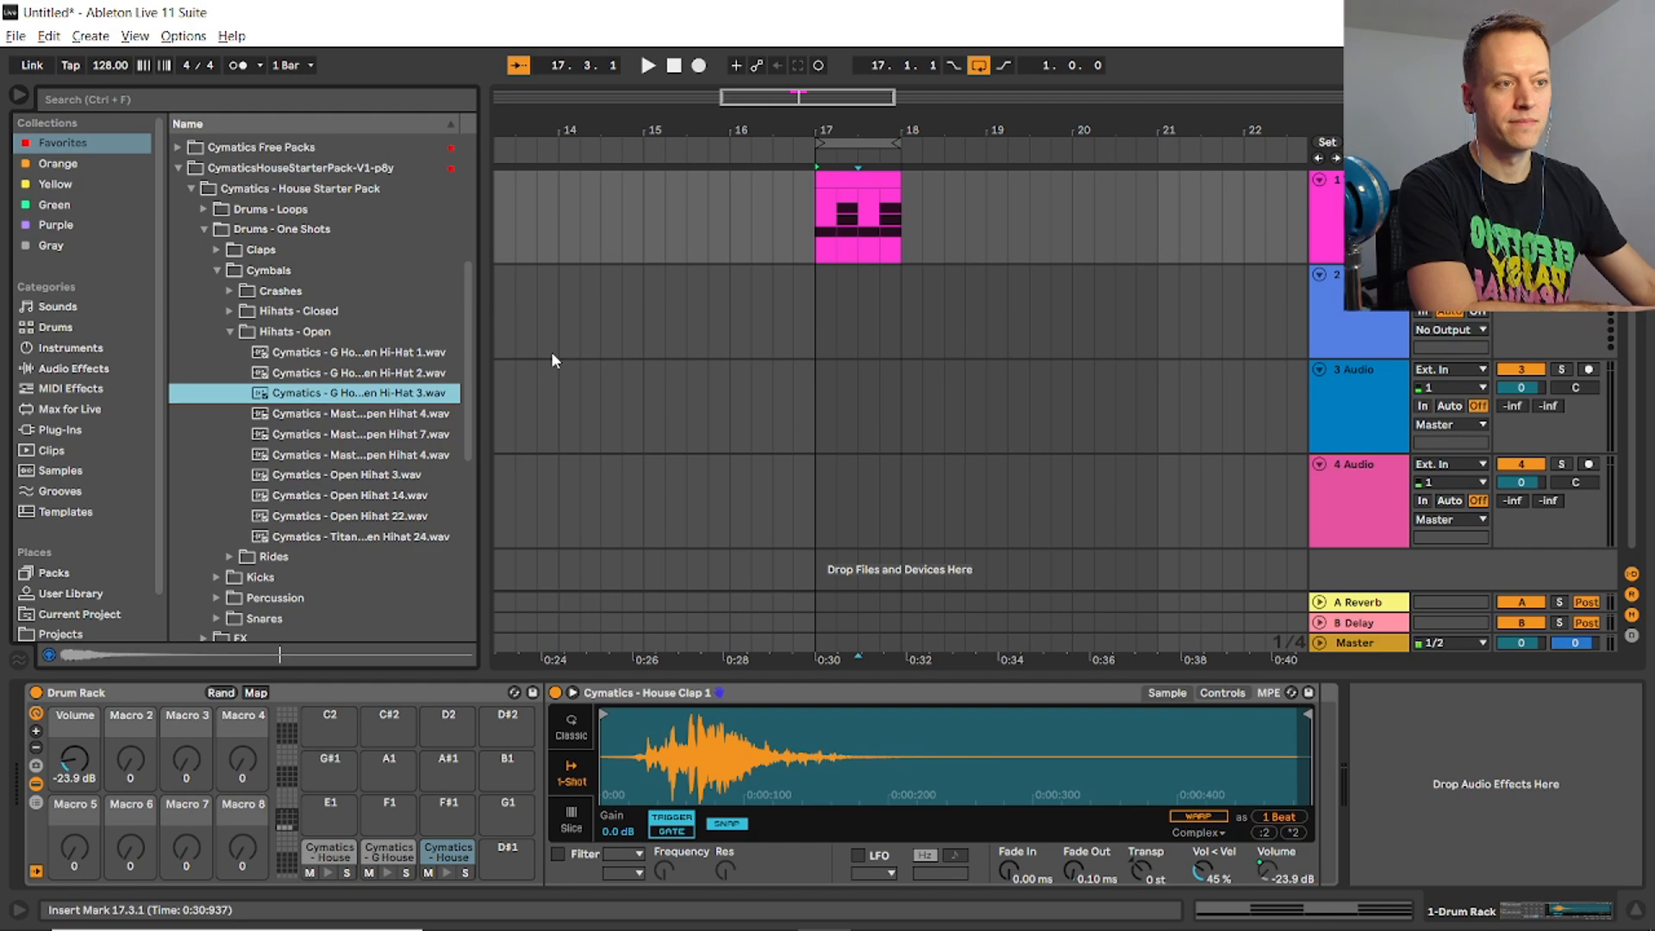
key("Up")
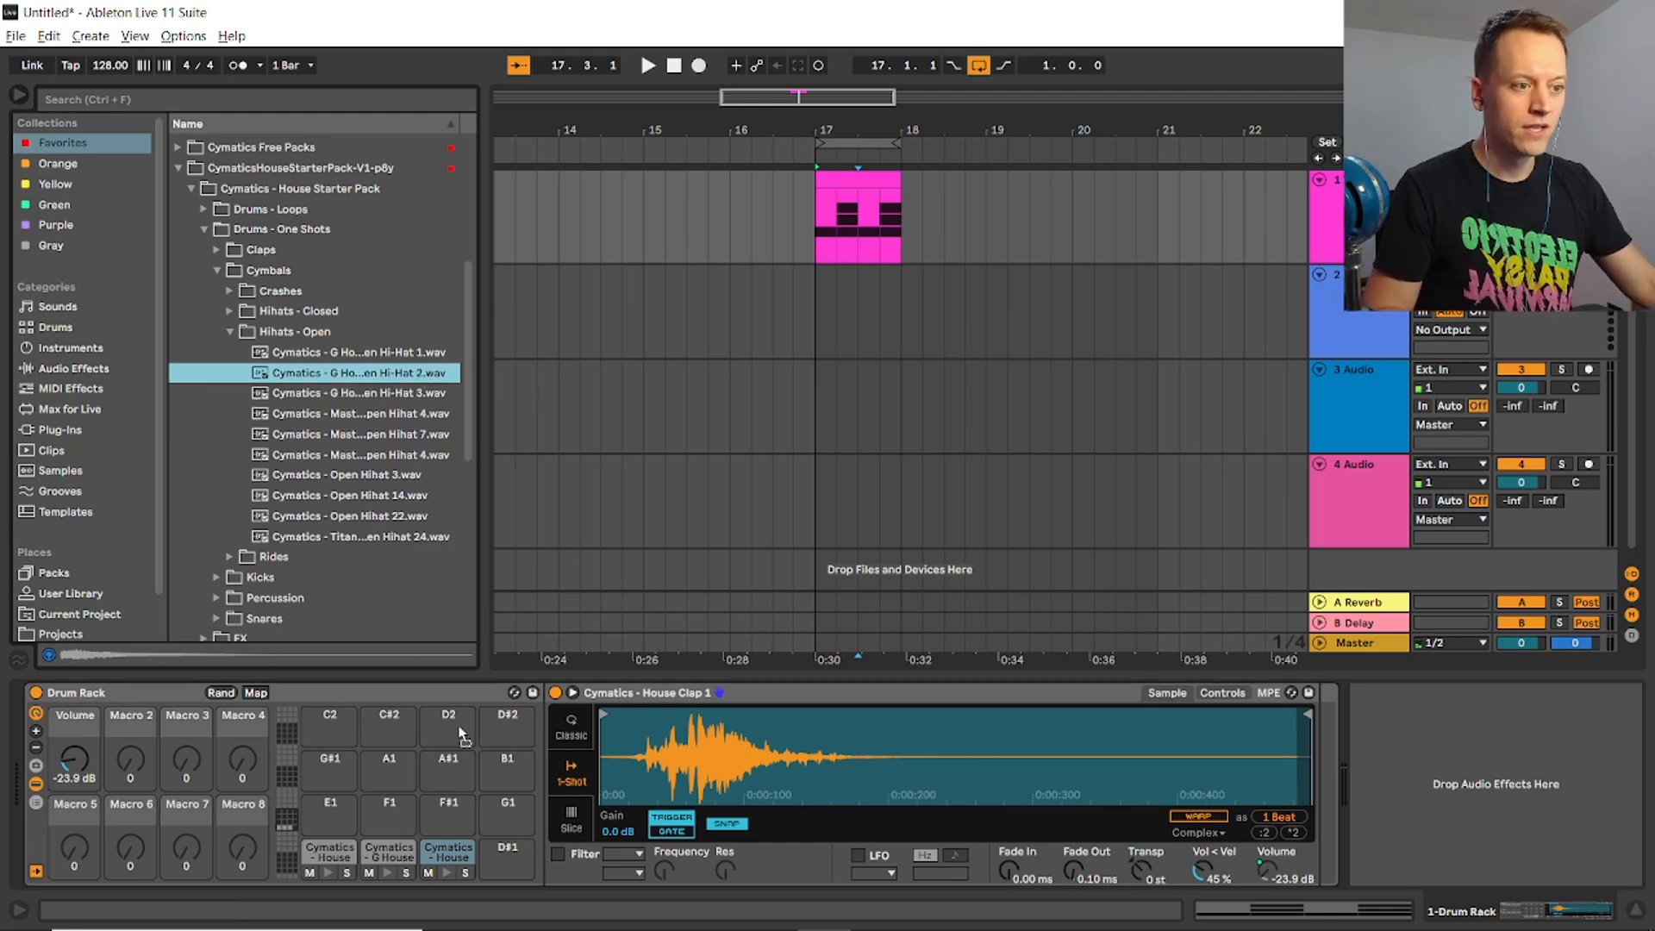
Narrow the clip's note grid to 1/8, draw open hi-hat notes on all four off-beats, and play the beat.
double_click(847, 194)
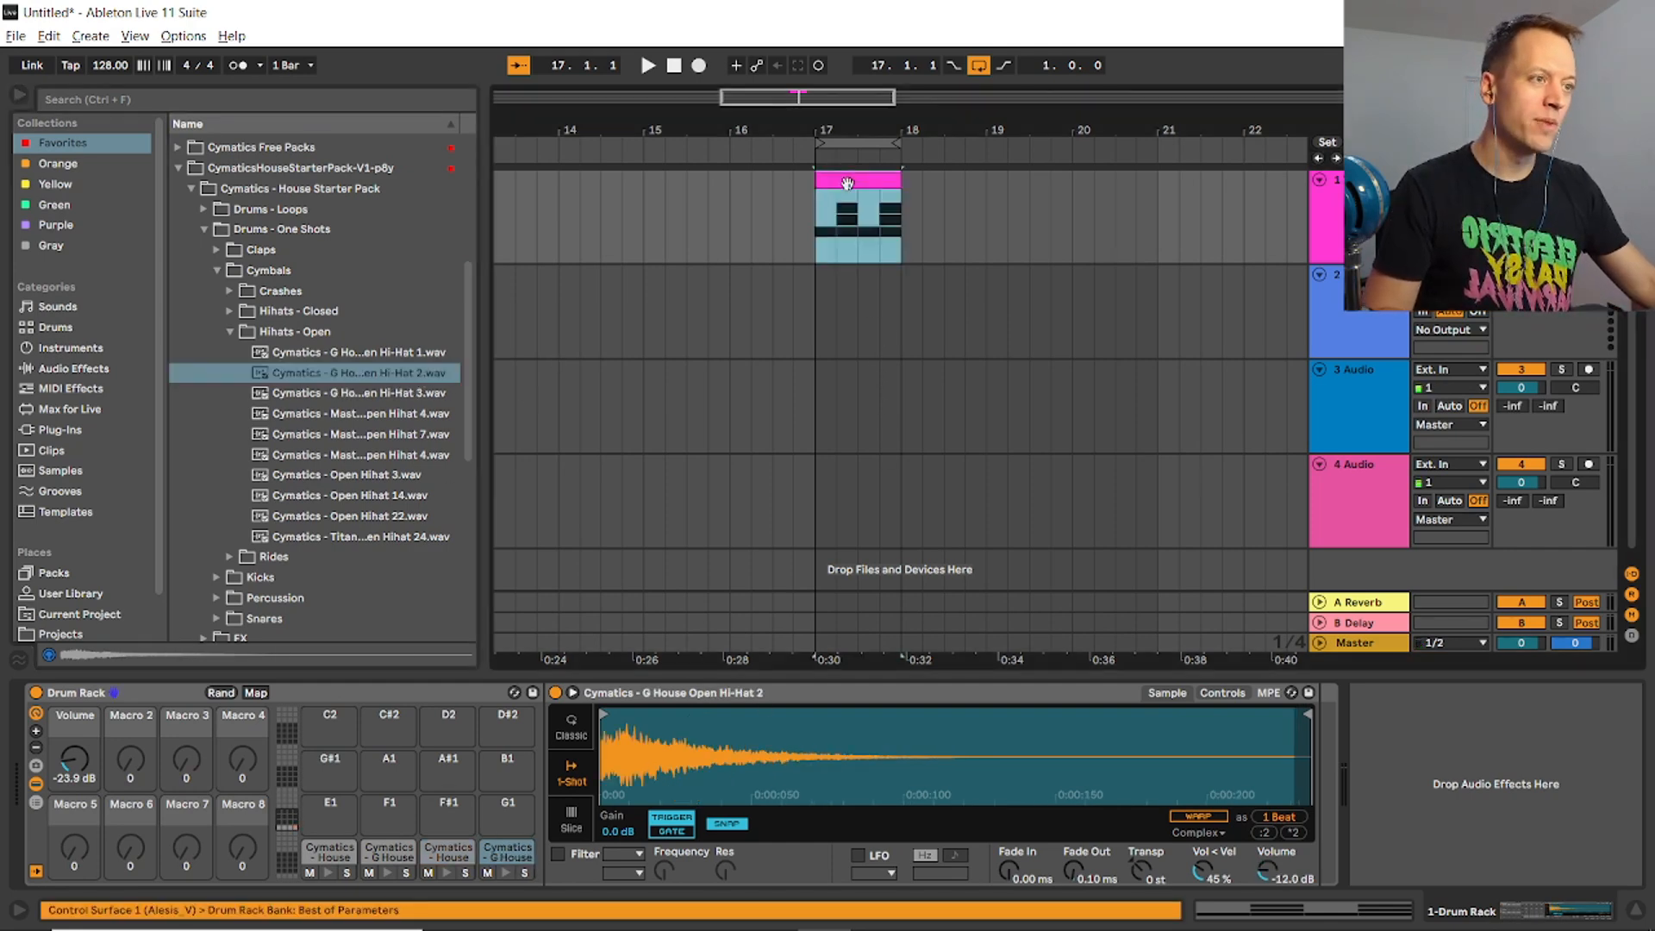
key("ctrl+1")
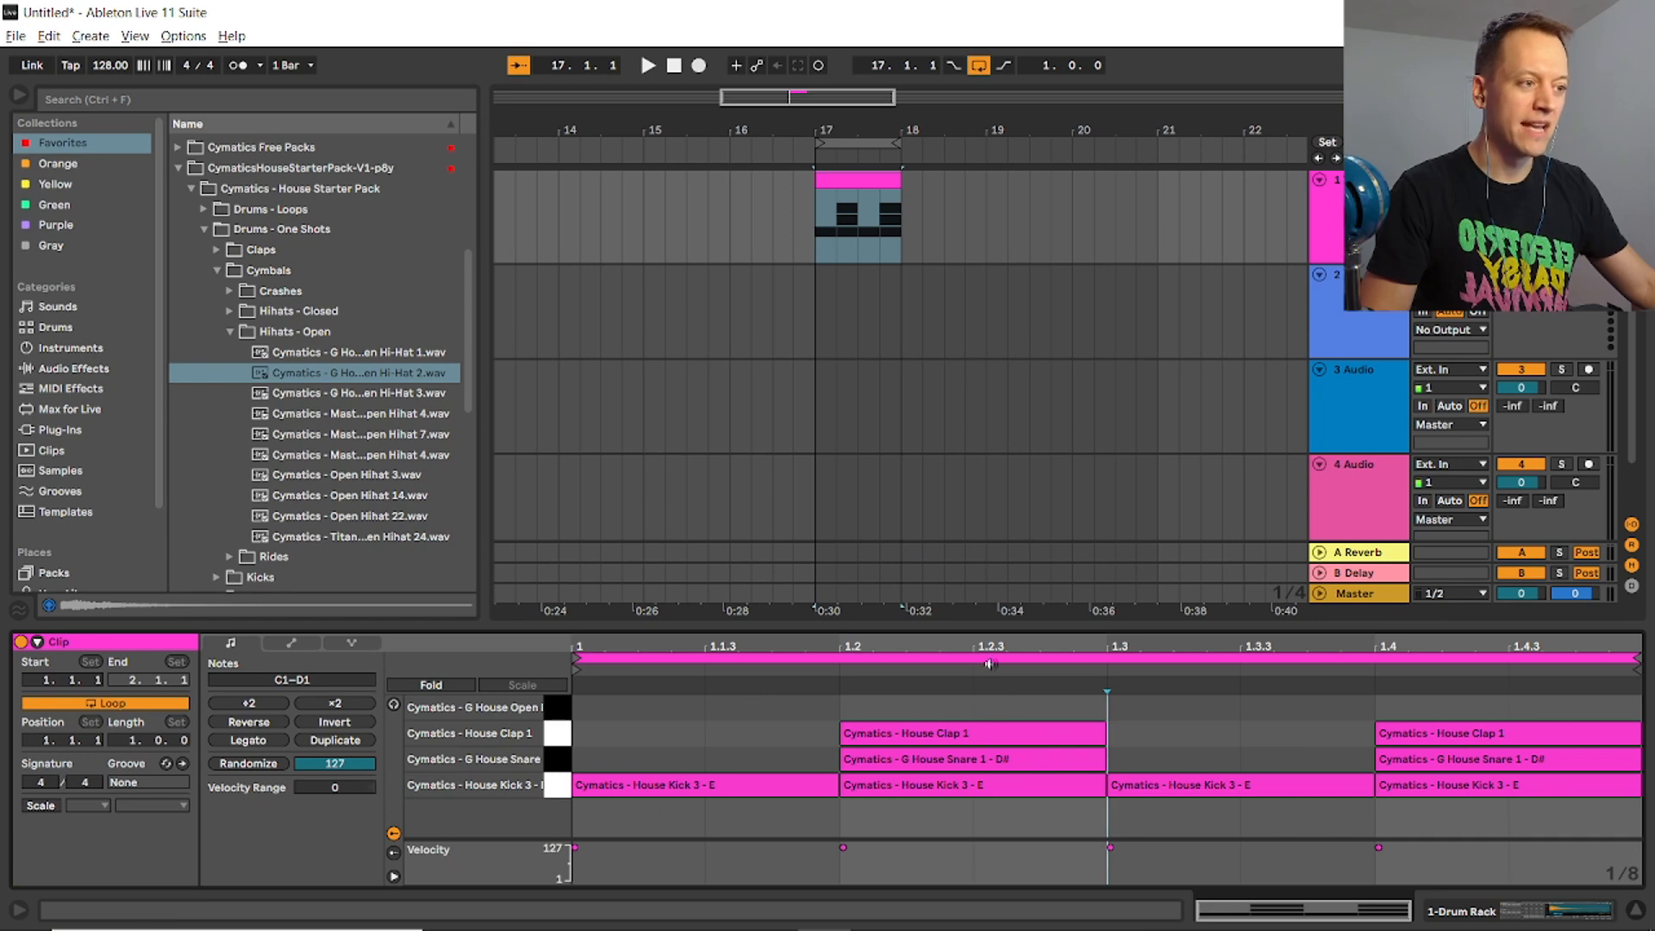
left_click(731, 707)
left_click(1004, 706)
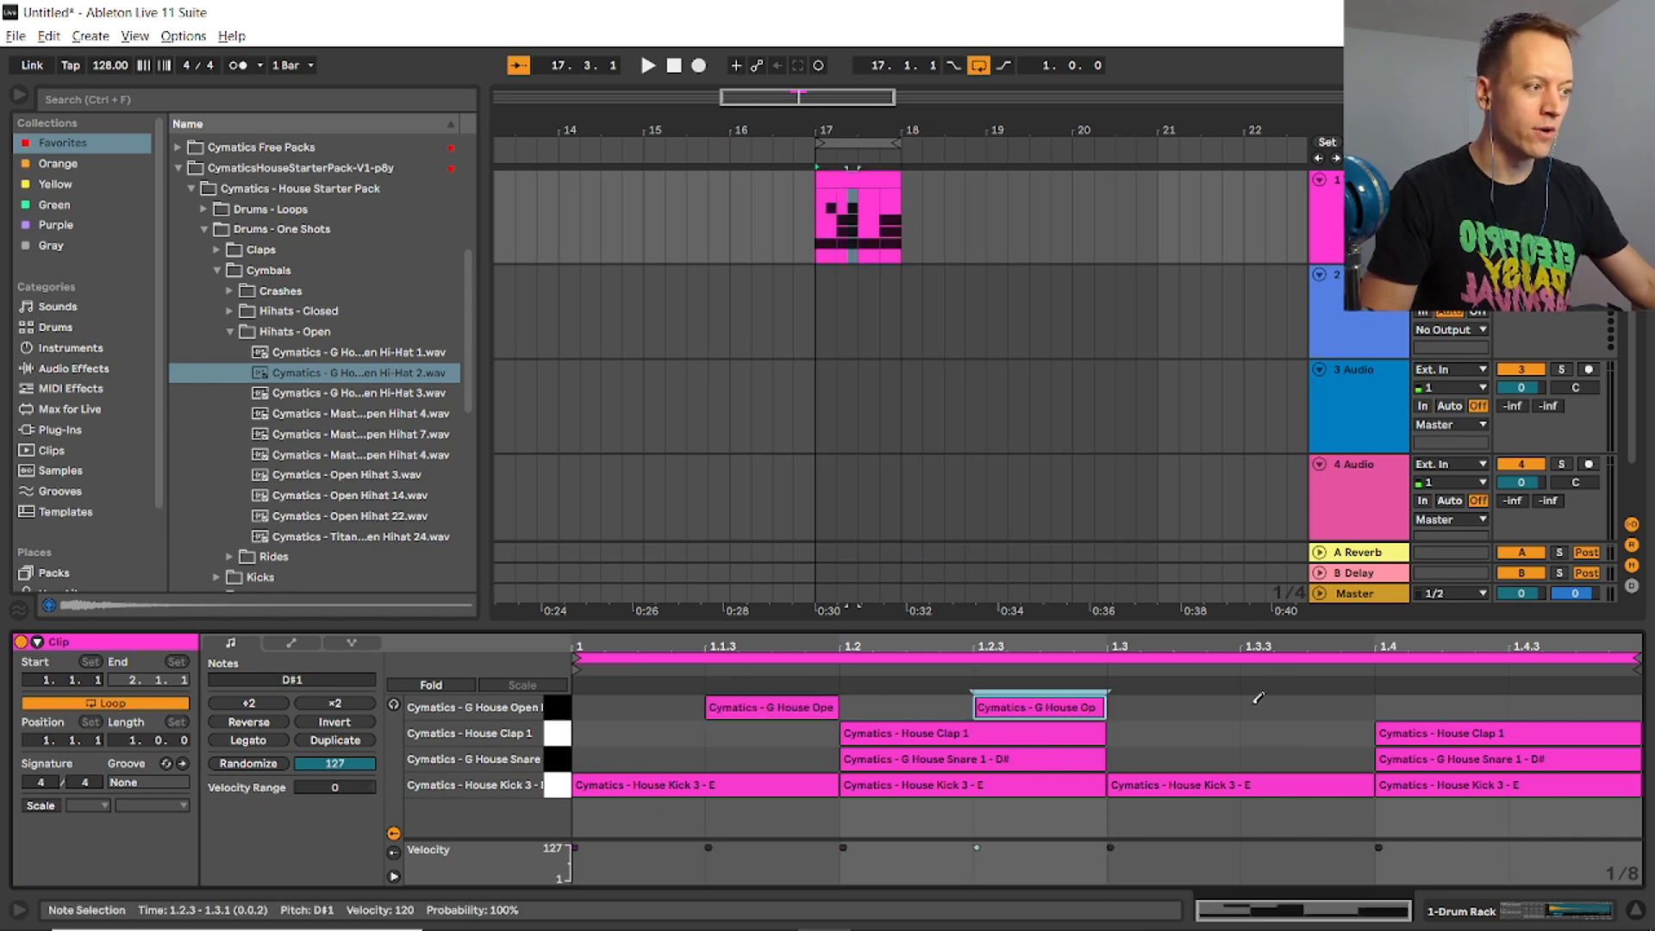
left_click(1274, 705)
left_click(1556, 704)
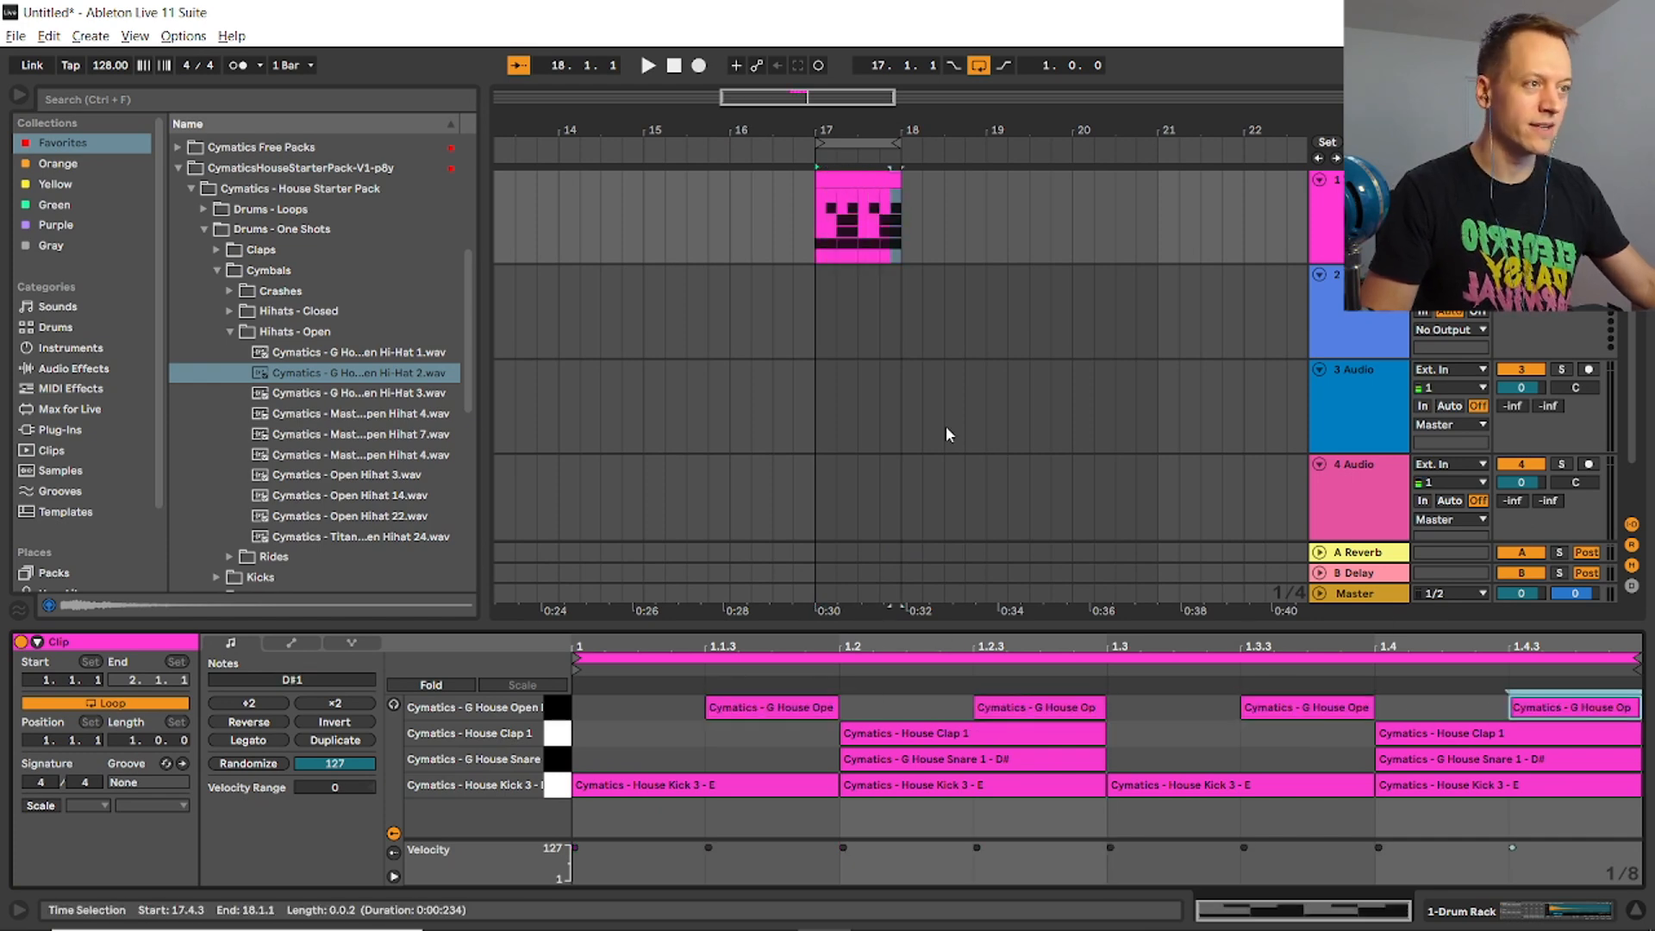
key("space")
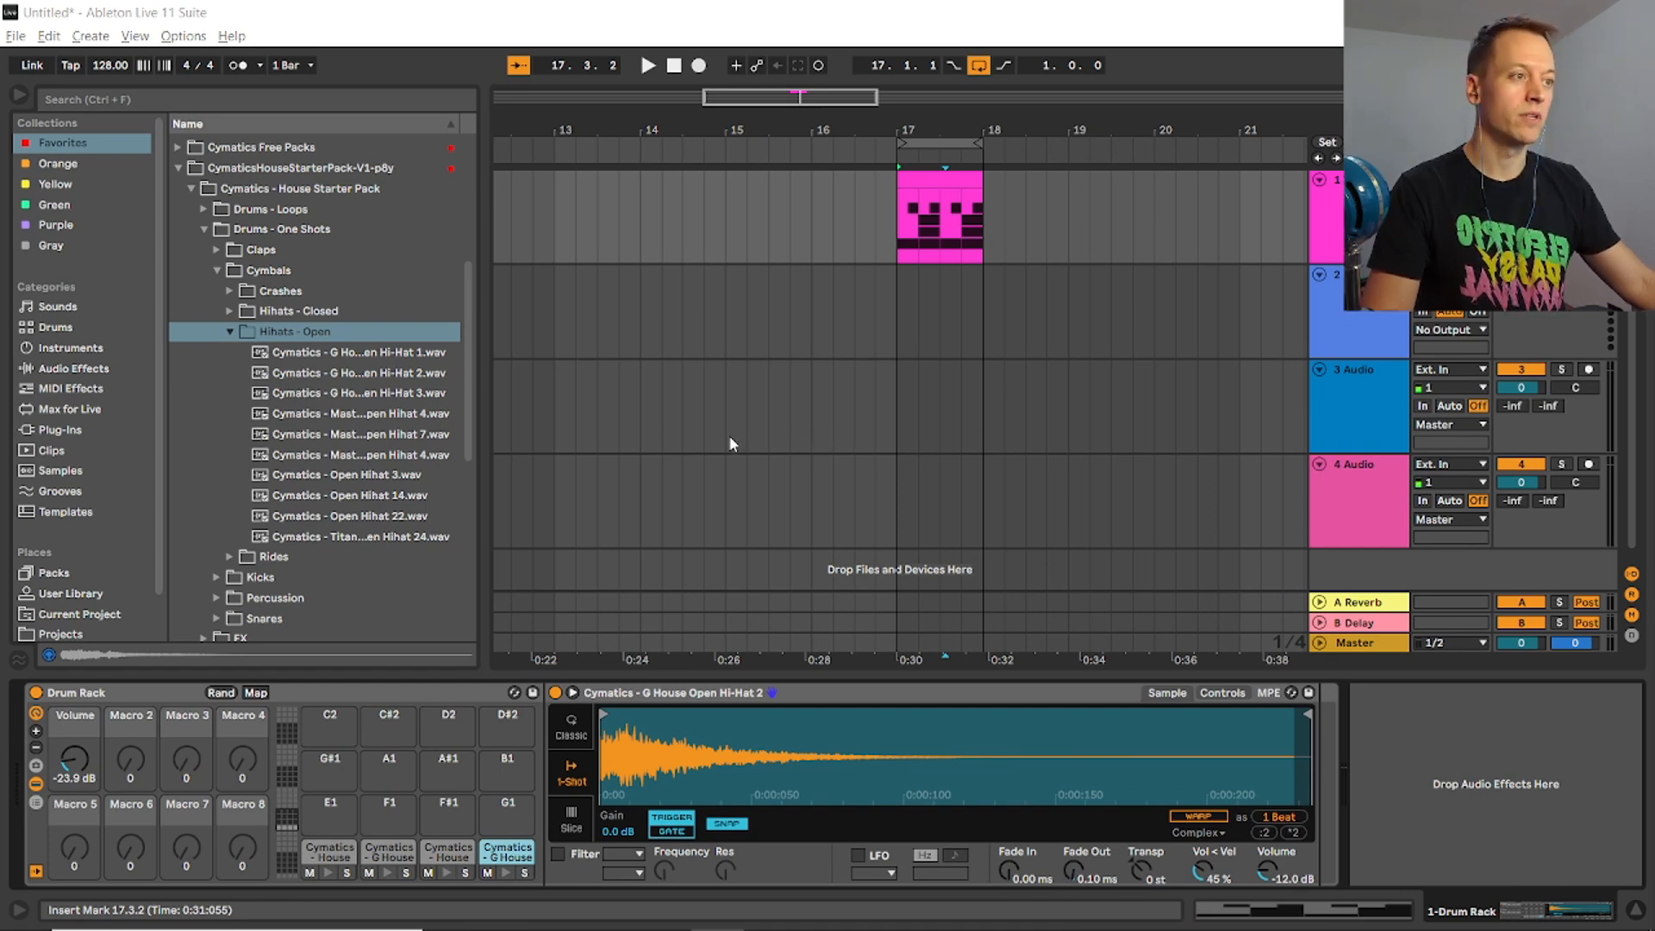
Audition the closed hi-hat one-shots and load Cymatics - G House Closed Hi-Hat 1 onto Drum Rack pad E1.
left_click(229, 311)
left_click(353, 335)
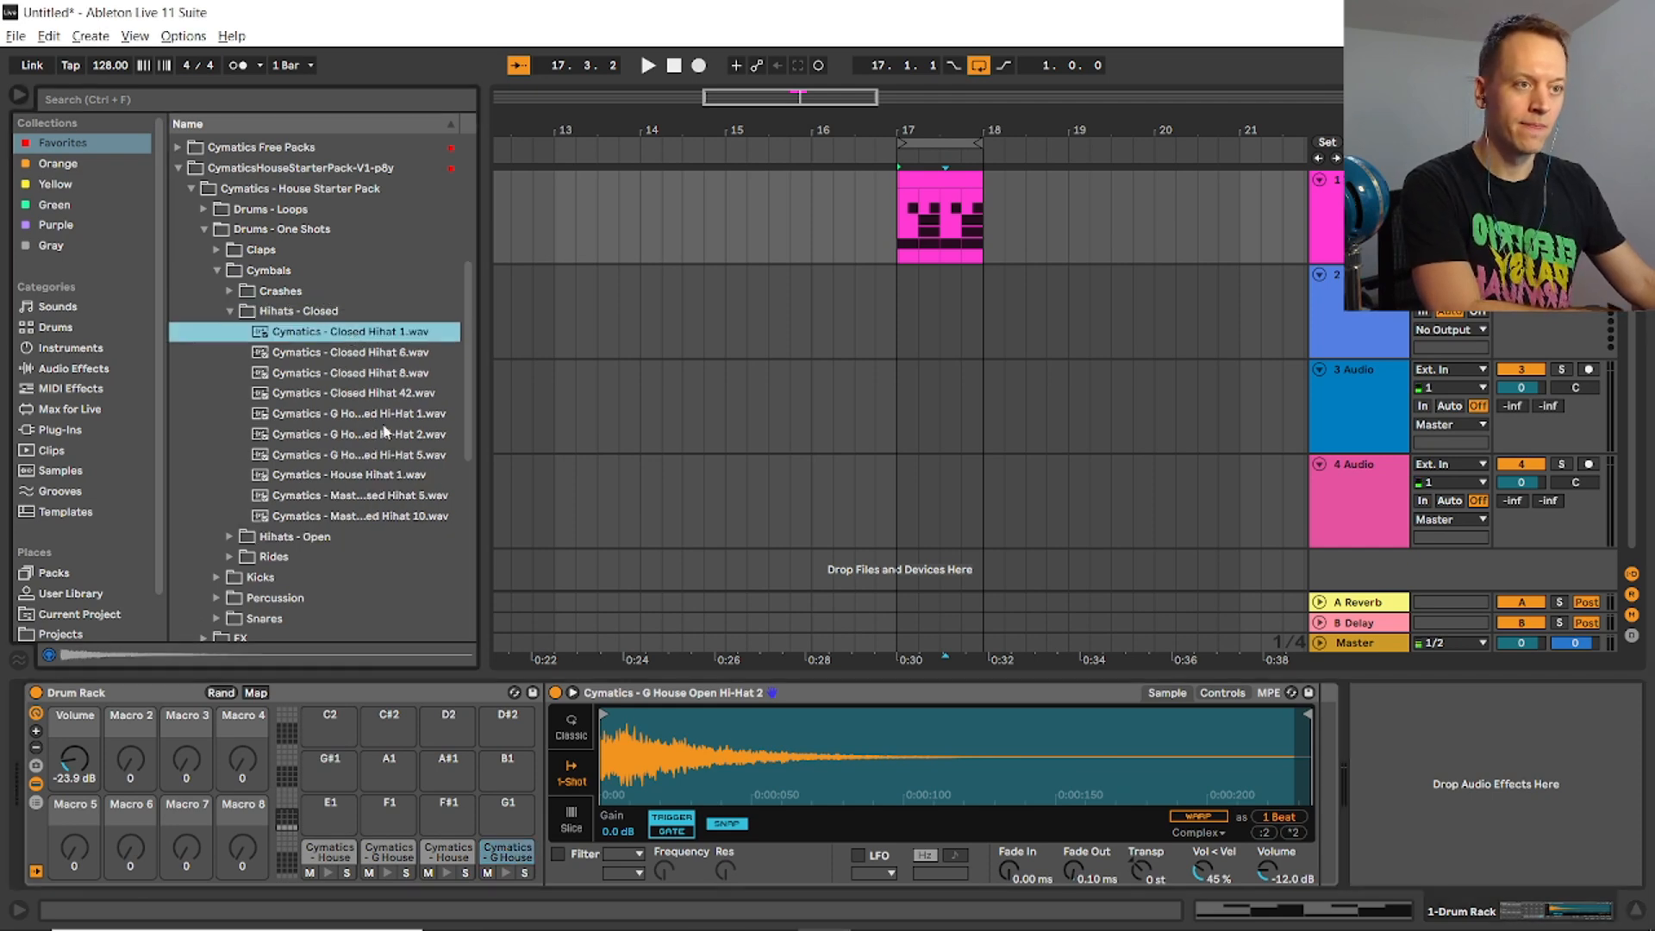
key("Down")
key("Down")
key("Down")
key("Down")
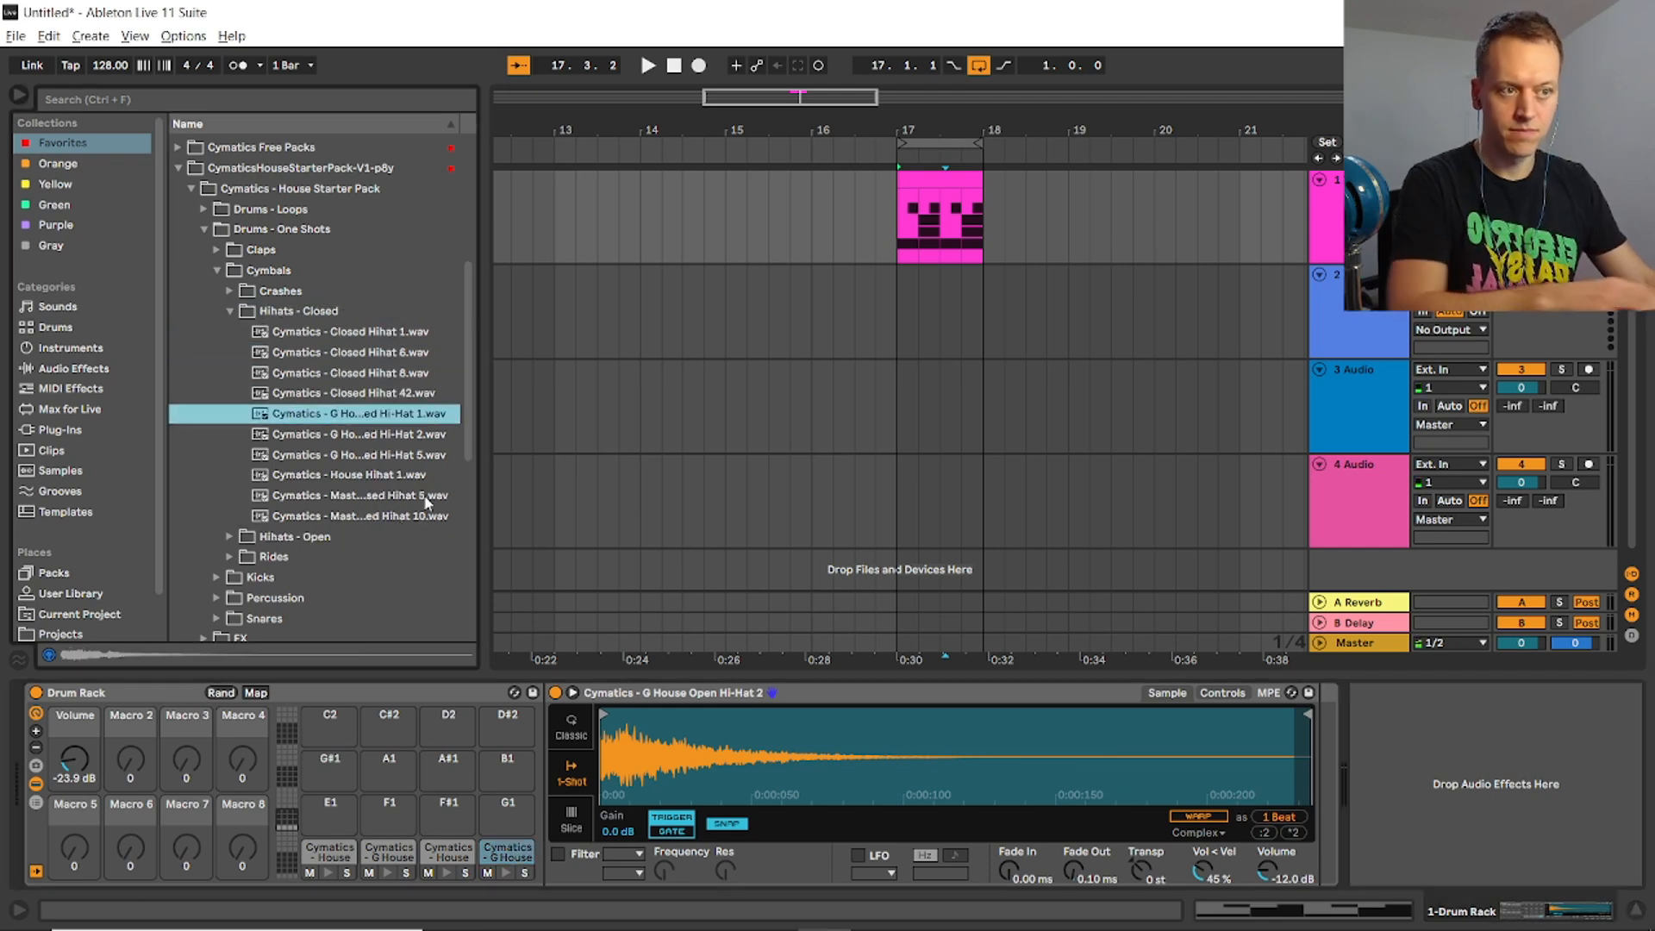
left_click_drag(405, 415, 330, 815)
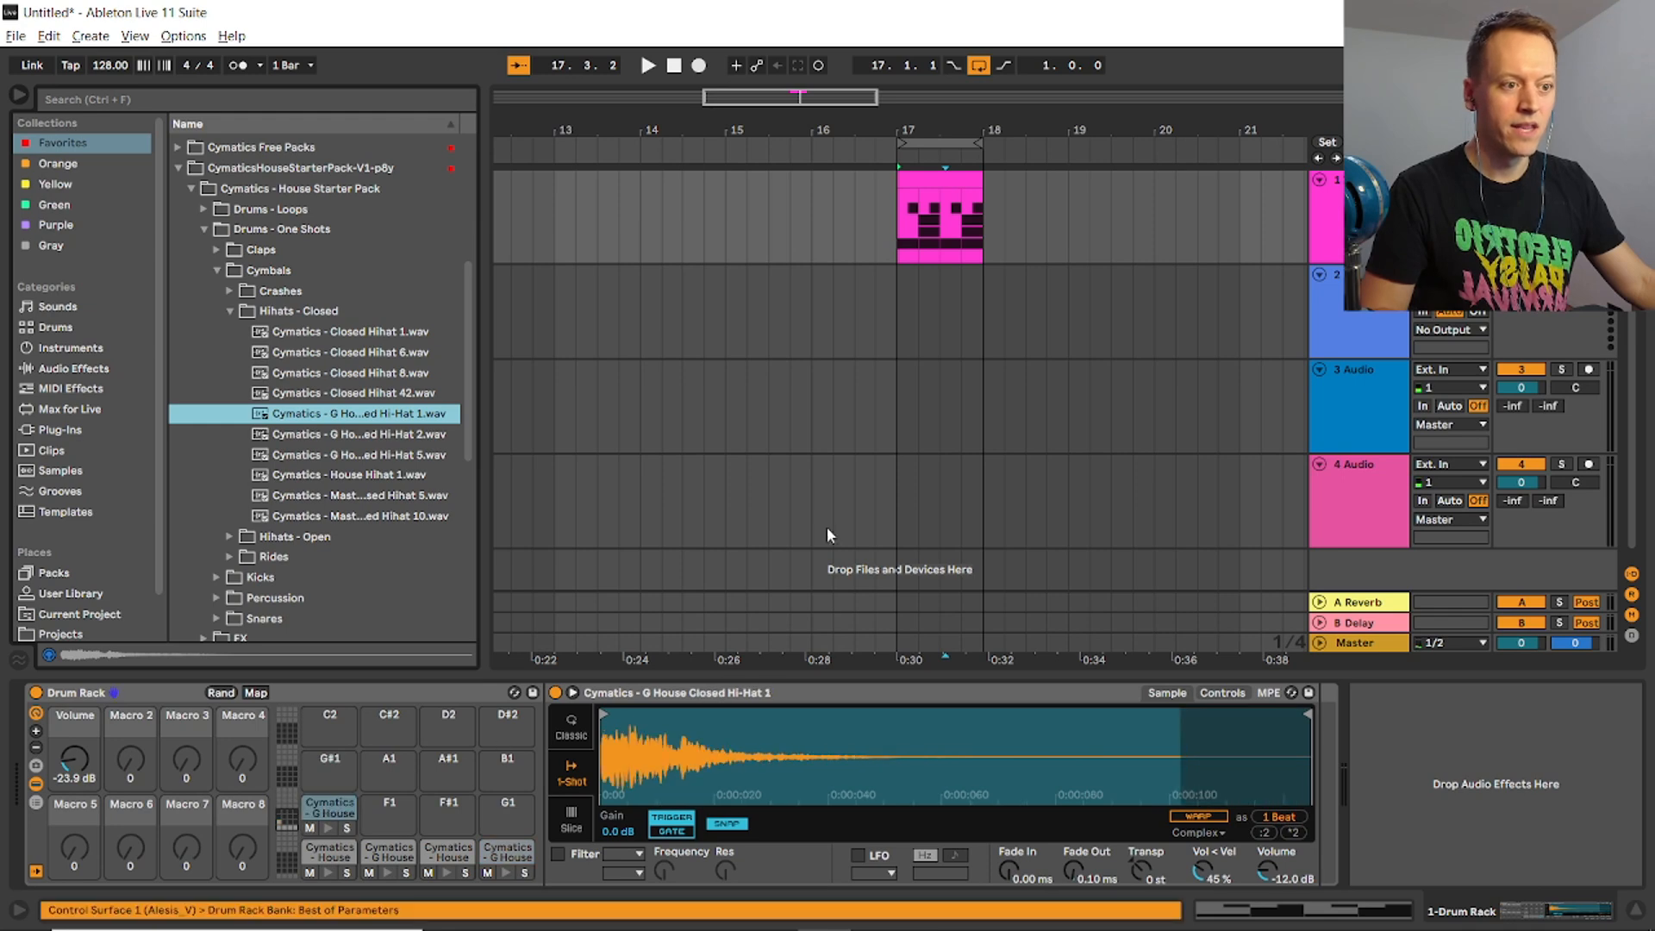
Reopen the drum clip's notes, set a 1/16 grid, and draw closed hi-hats at 1.1, 1.1.2, 1.2, 1.2.2 and 1.2.4.
double_click(930, 181)
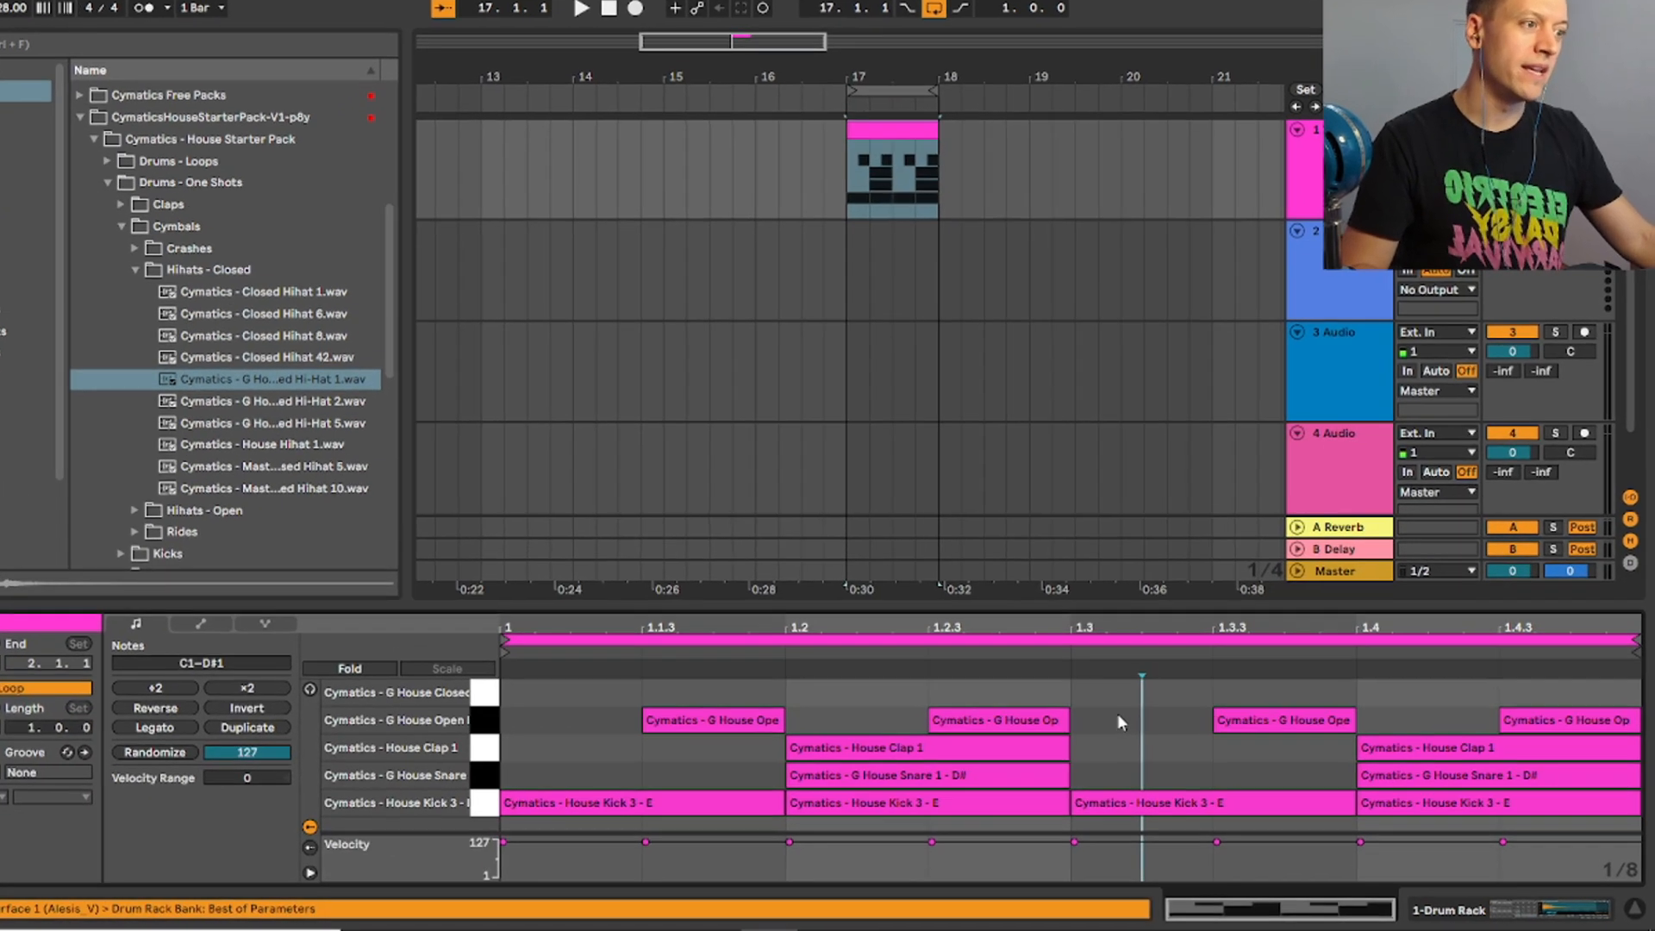
key("b")
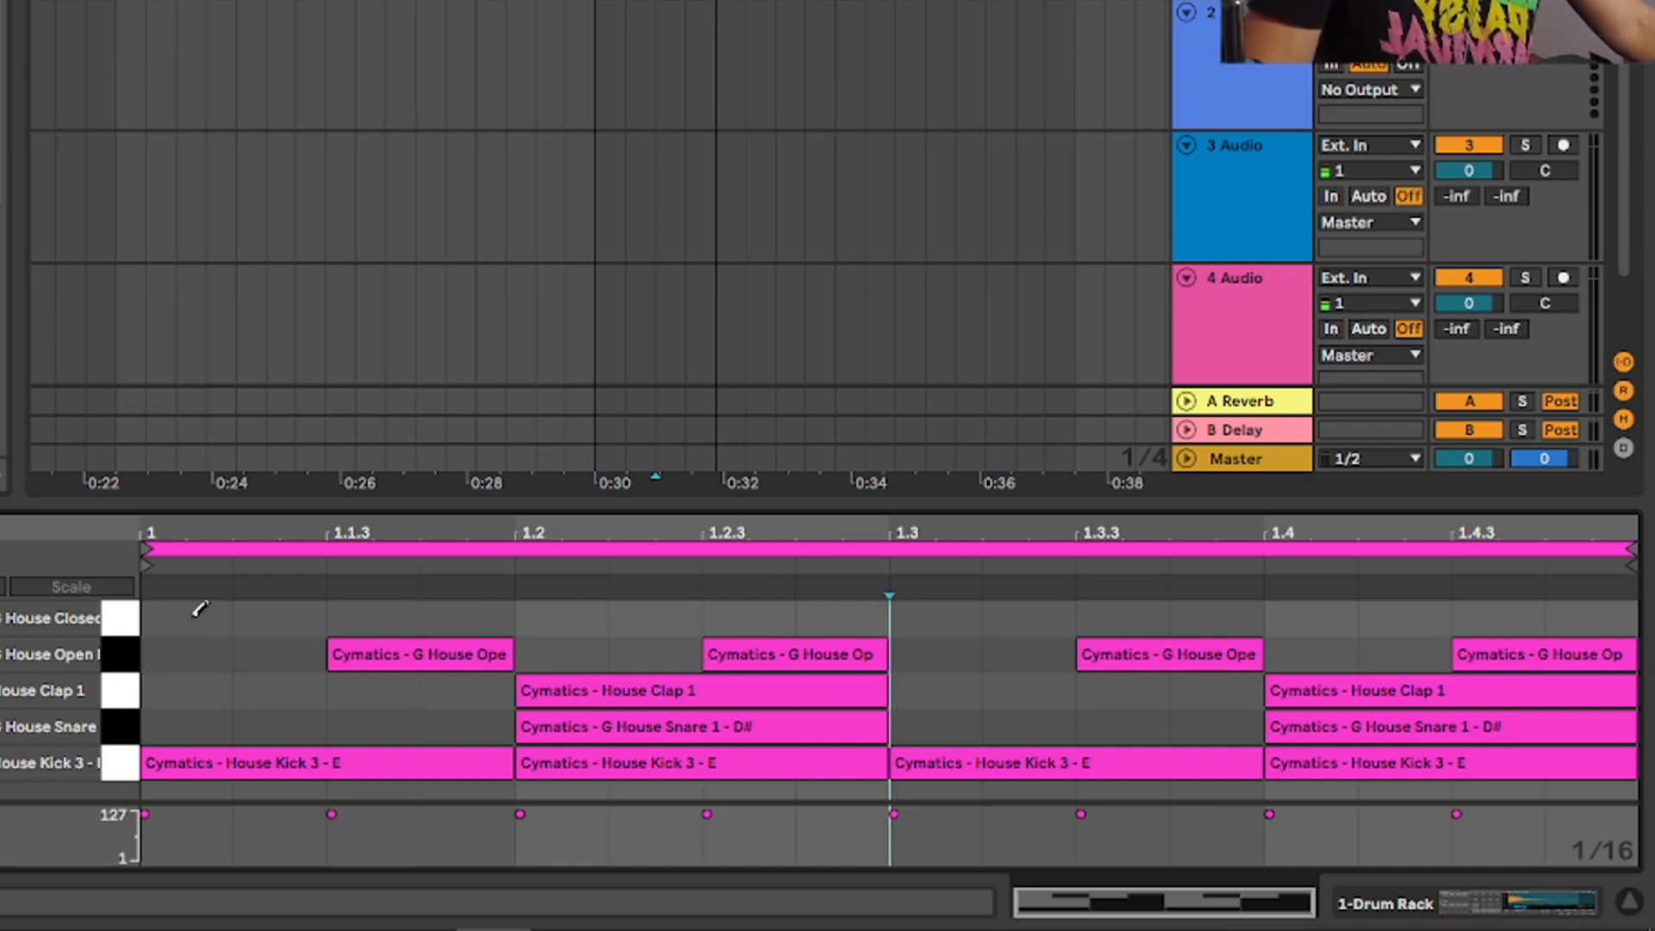
left_click_drag(191, 618, 278, 618)
left_click(564, 617)
left_click(655, 618)
left_click(841, 618)
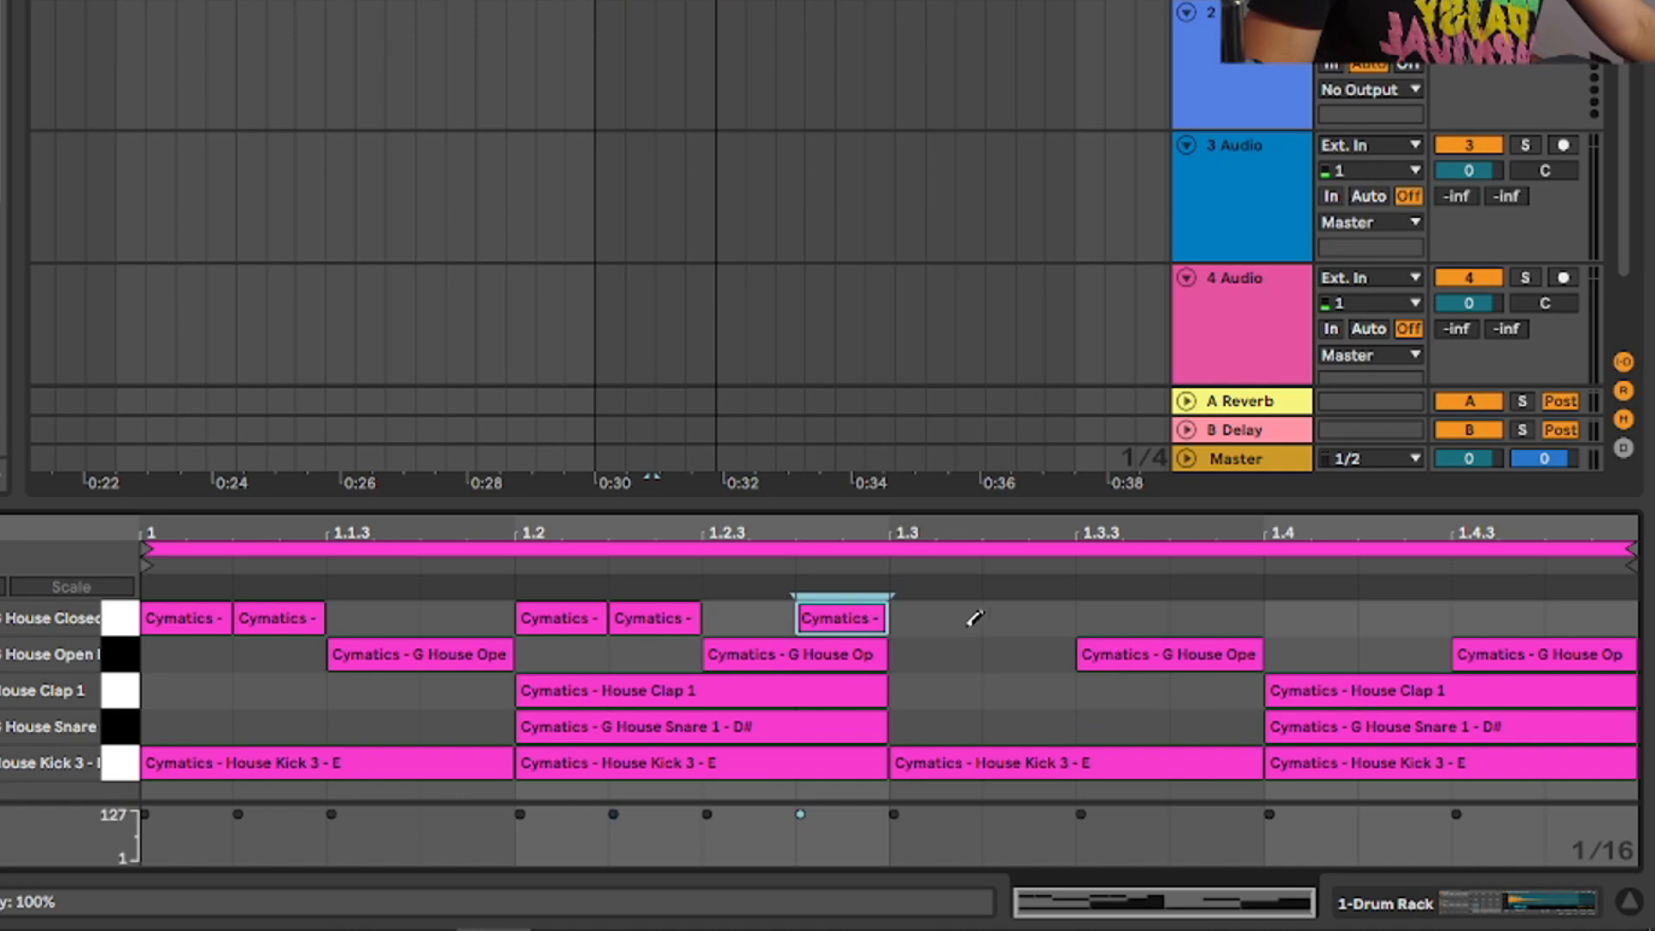
Repeat the closed hi-hat pattern in the clip's second half at 1.3, 1.3.2, 1.4, 1.4.2 and 1.4.4, and play the beat.
left_click(935, 618)
left_click(1029, 618)
left_click(1305, 618)
left_click(1400, 618)
left_click(1589, 618)
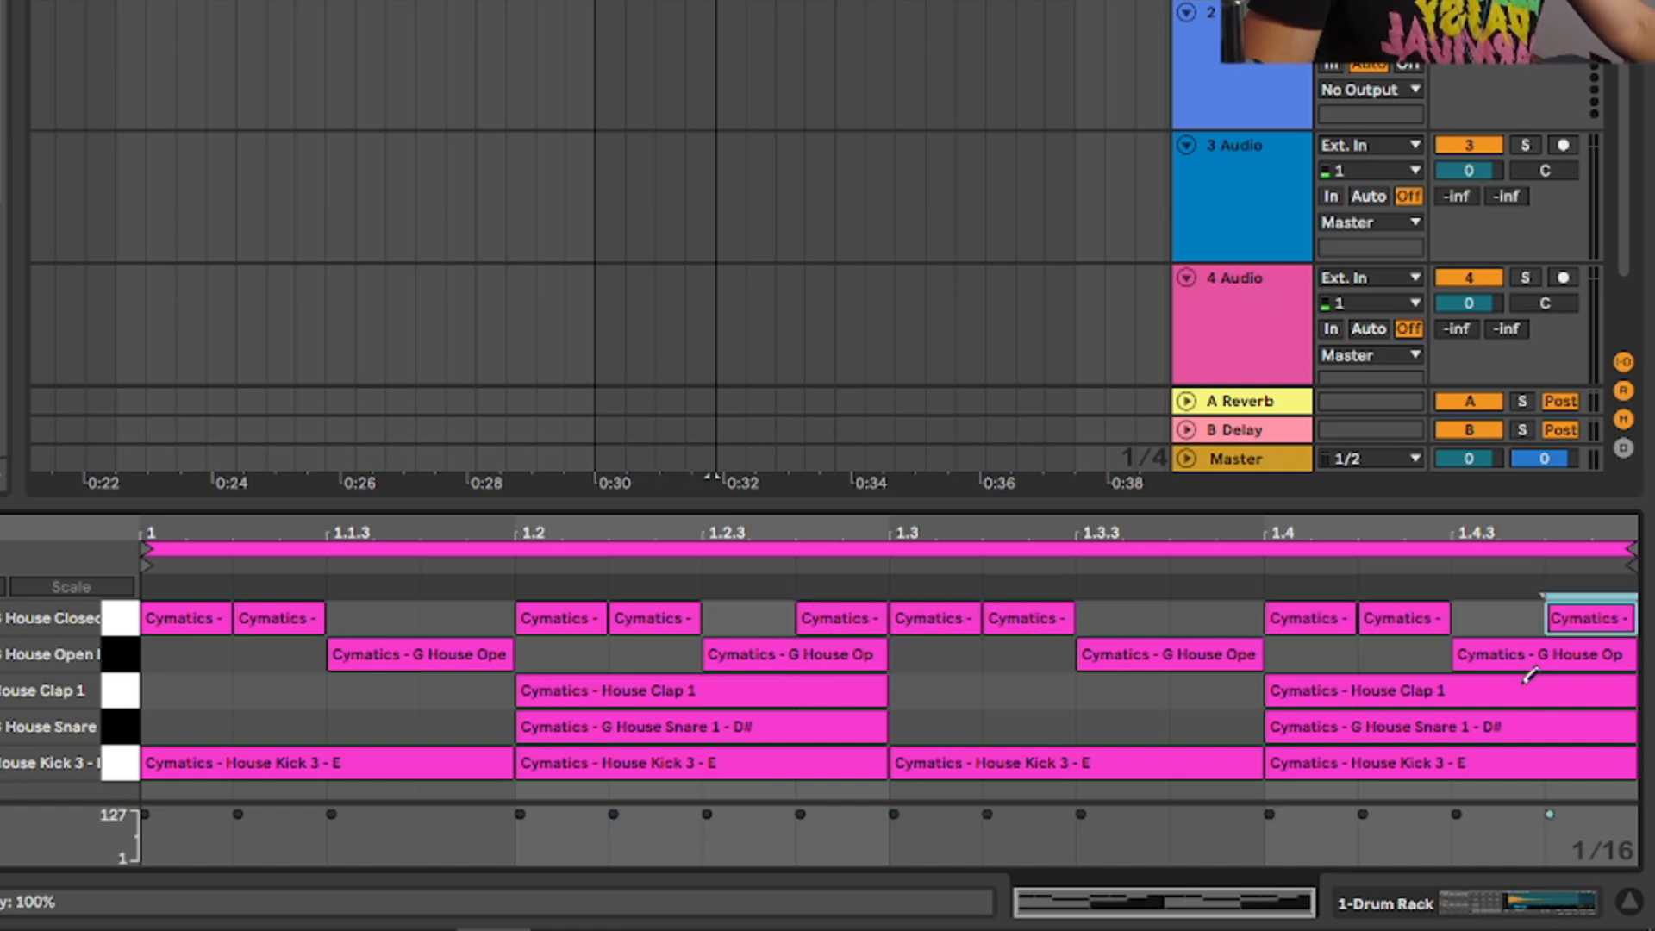
key("space")
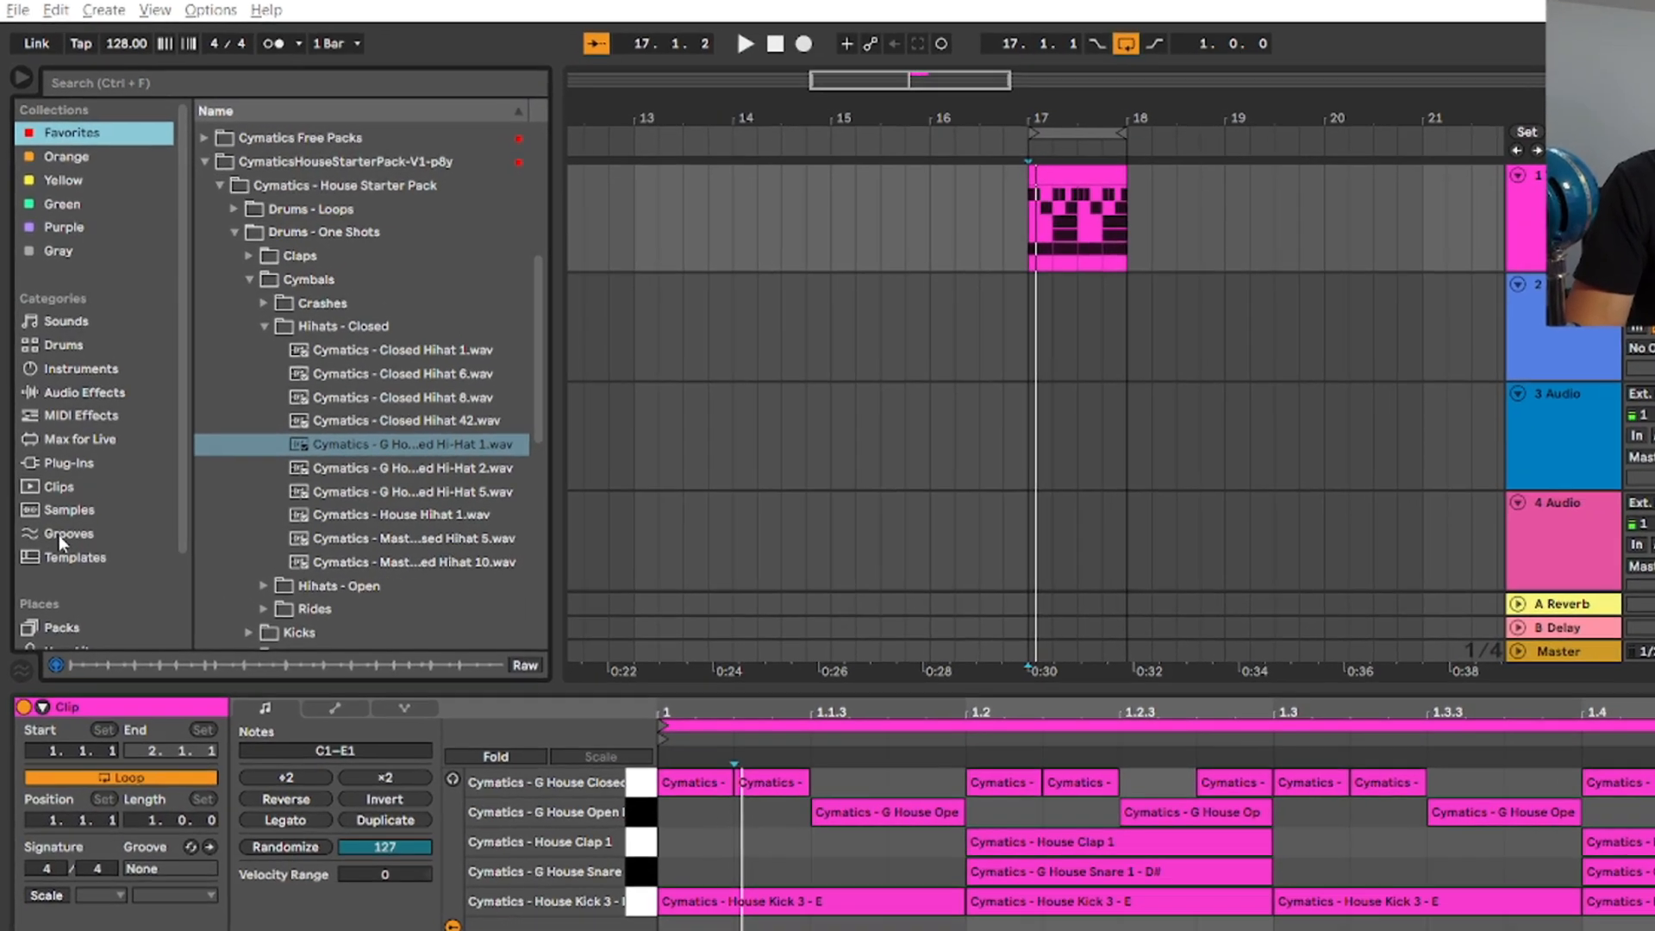
Browse the groove library and preview Swing 16ths 52 and Swing 16ths 73.
left_click(58, 534)
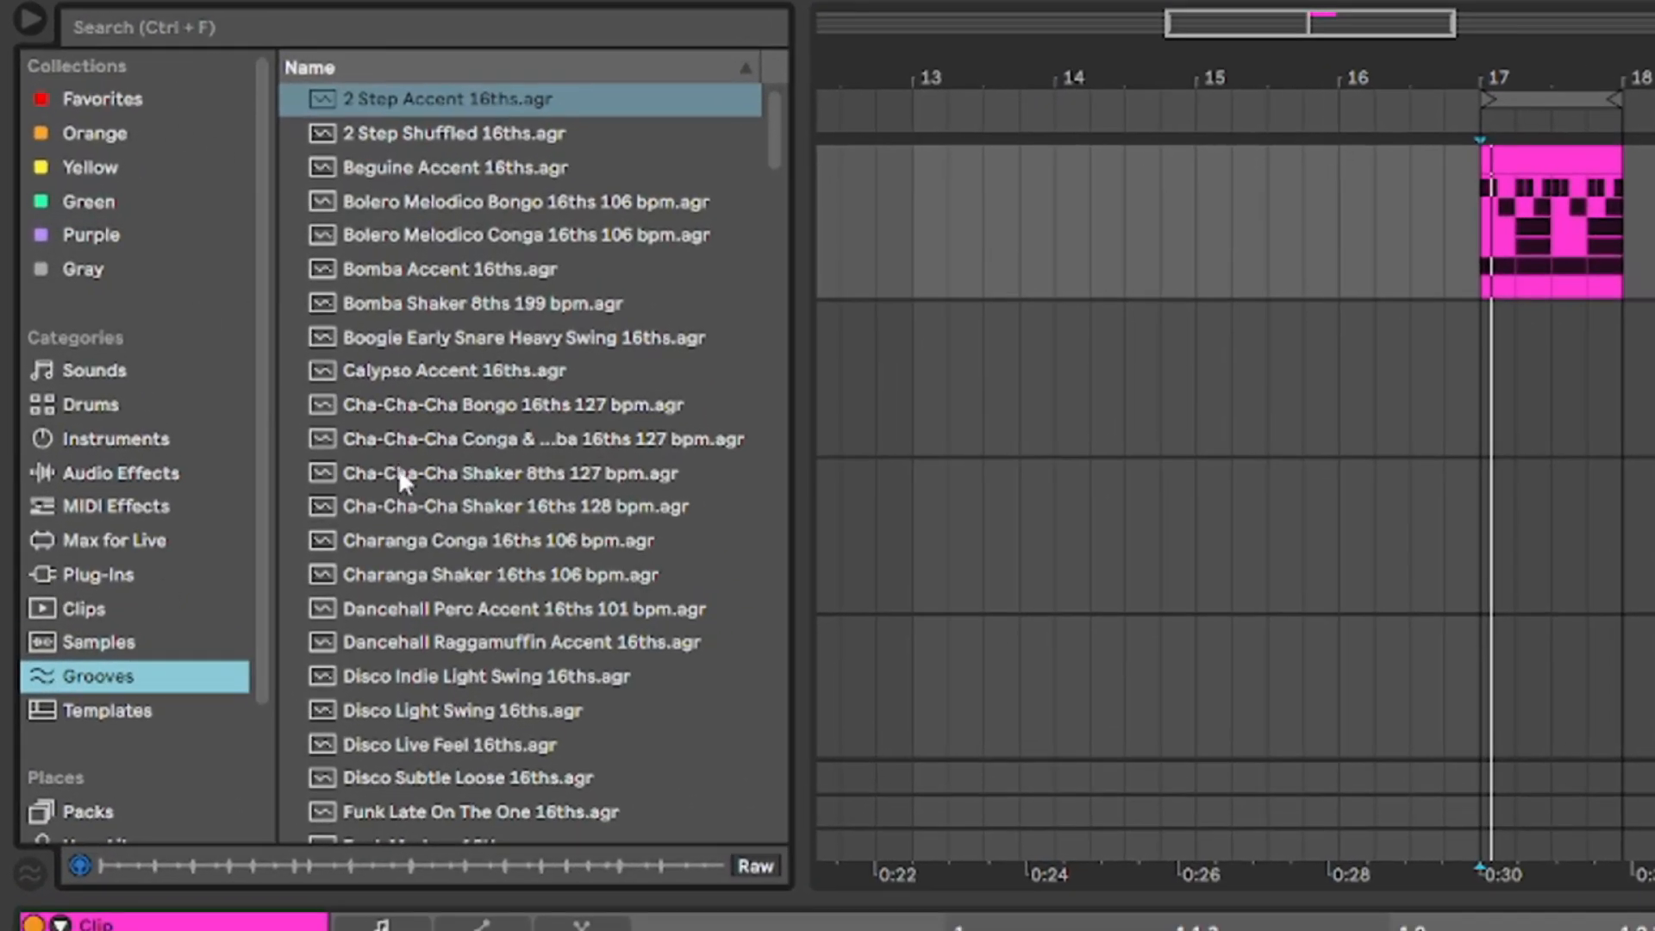
scroll(393, 479, "down", 20)
scroll(491, 505, "down", 8)
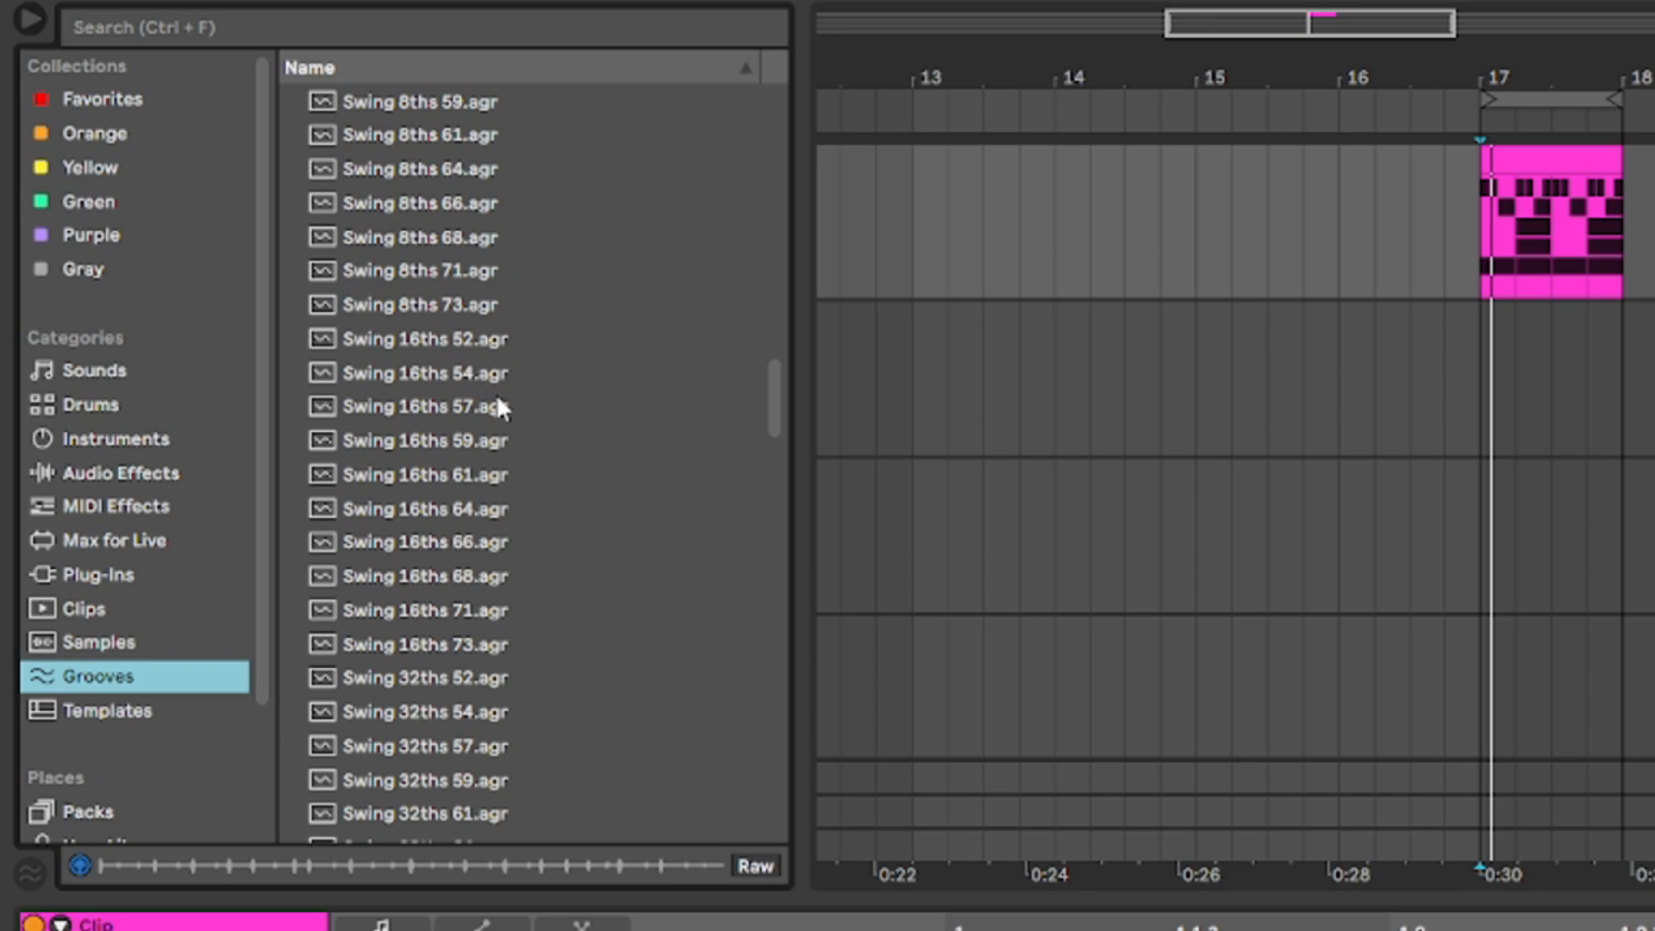
left_click(606, 349)
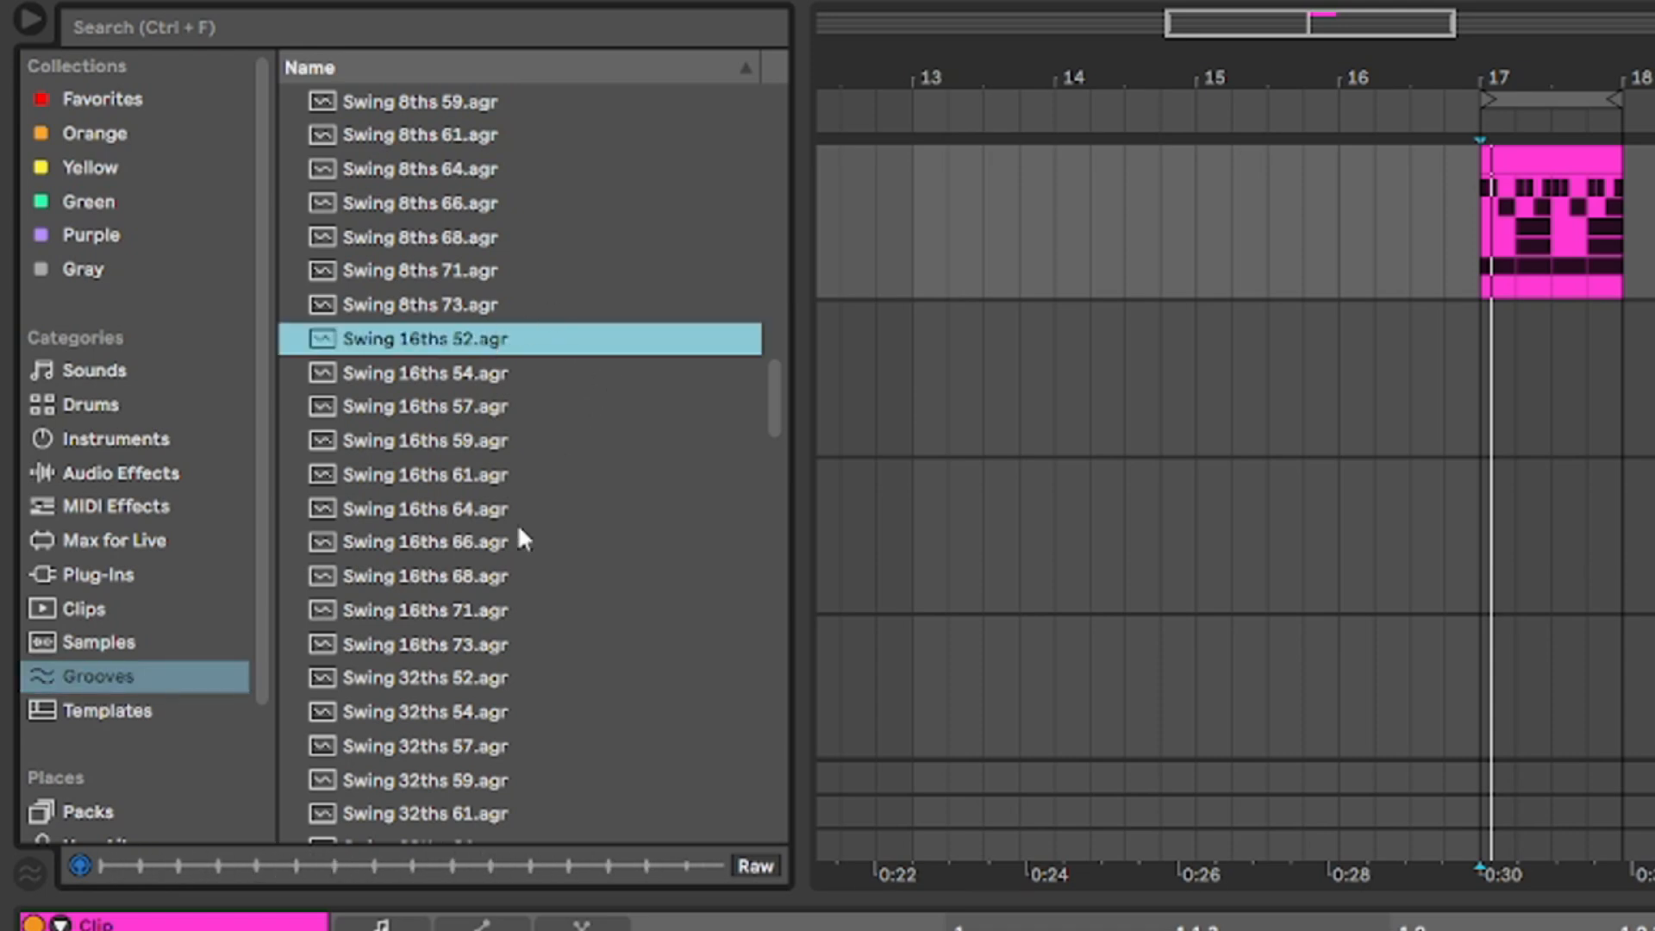
left_click(613, 644)
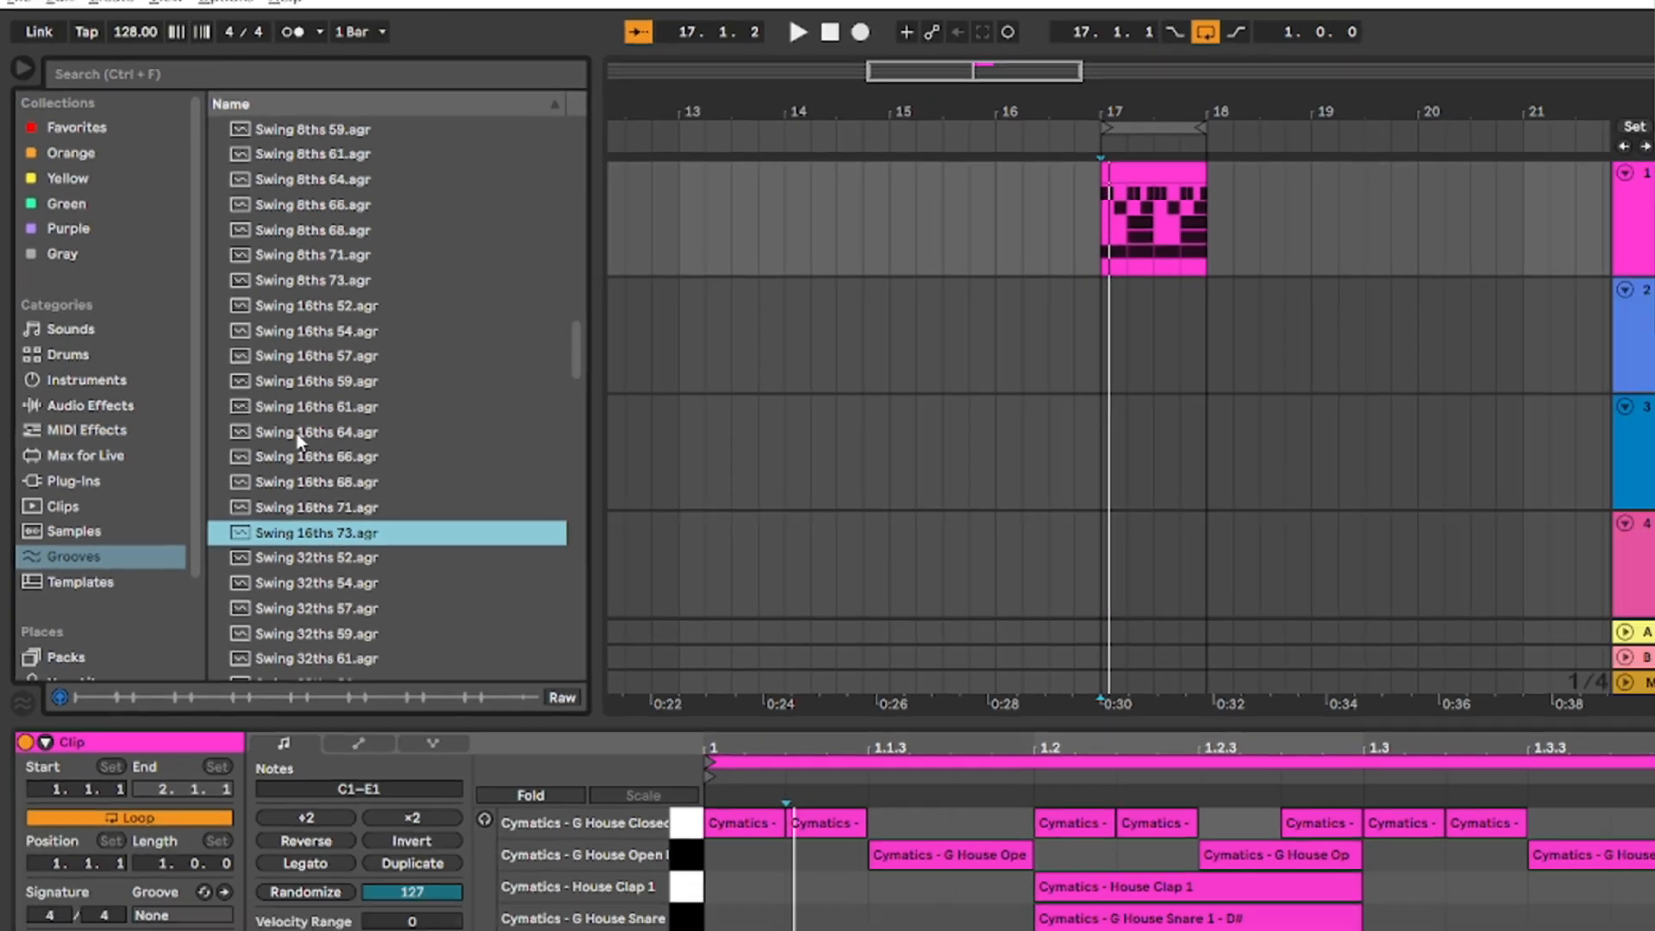
Apply the Swing 16ths 64 groove to the drum clip and play the swung beat.
left_click_drag(454, 505, 1550, 199)
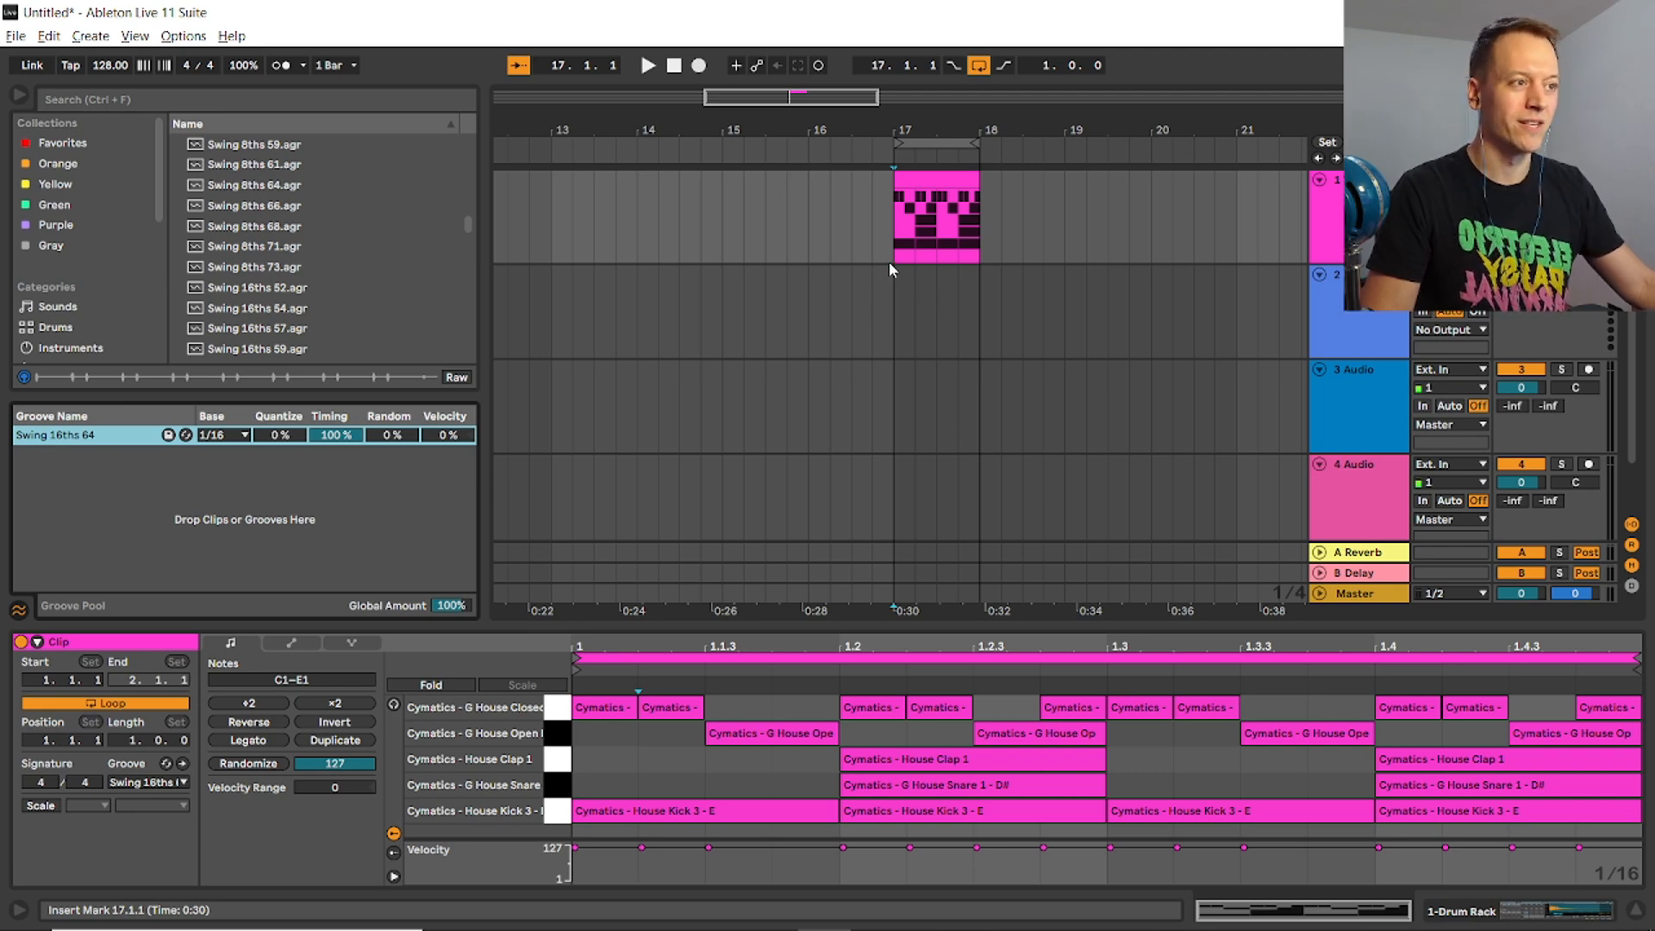
key("space")
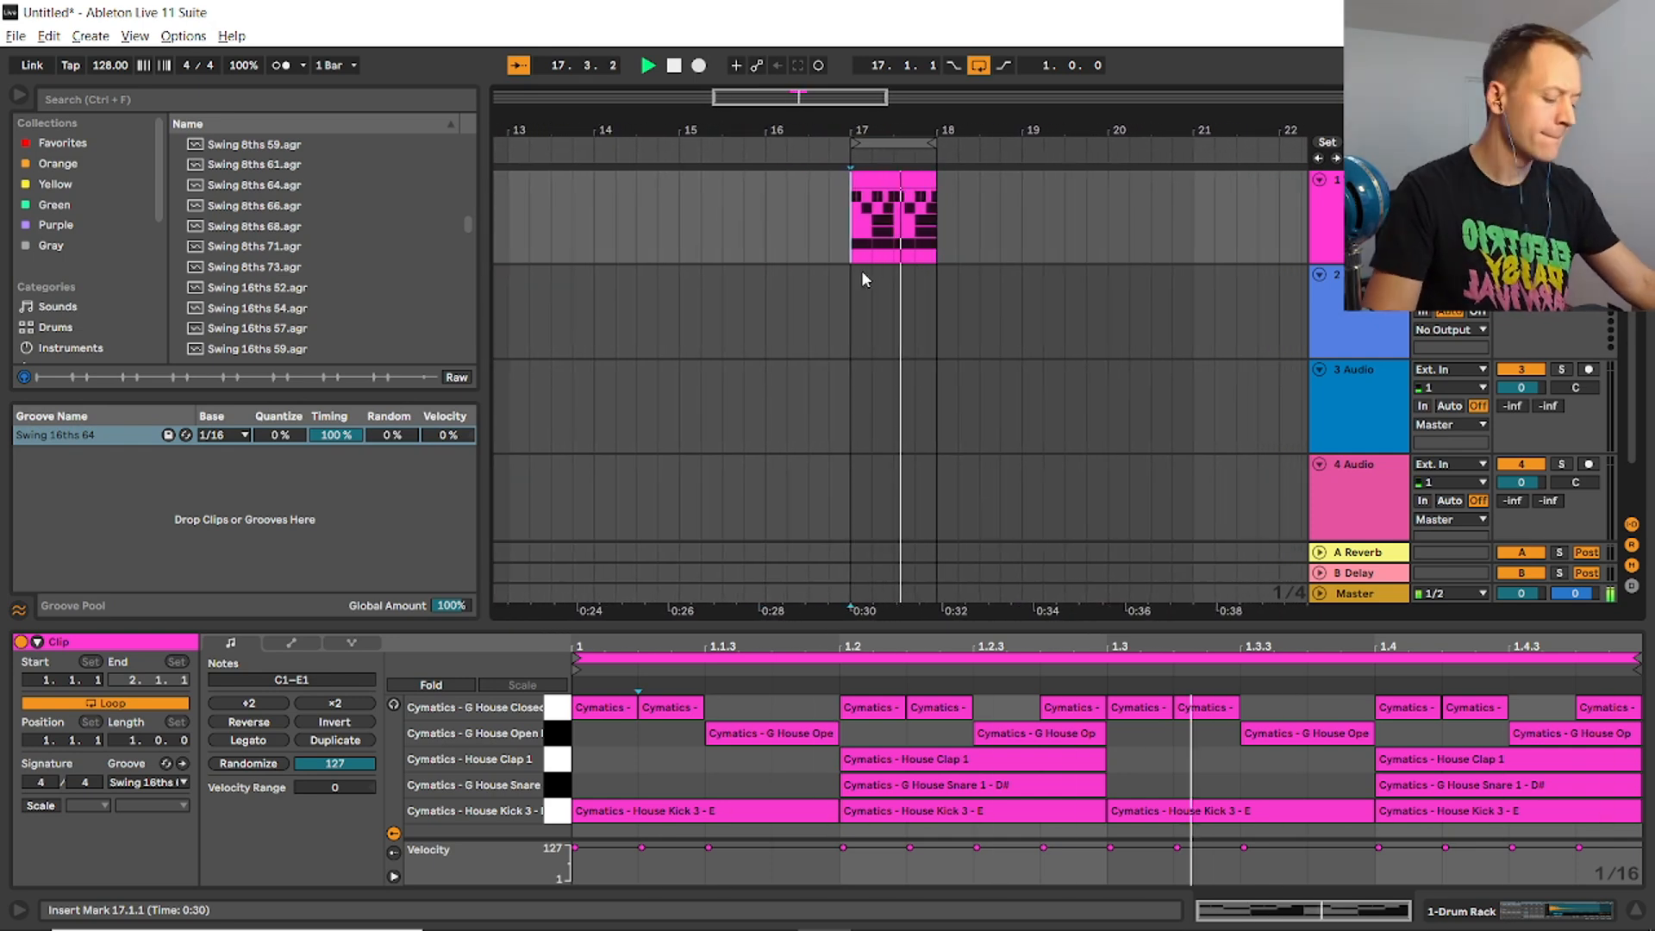
key("space")
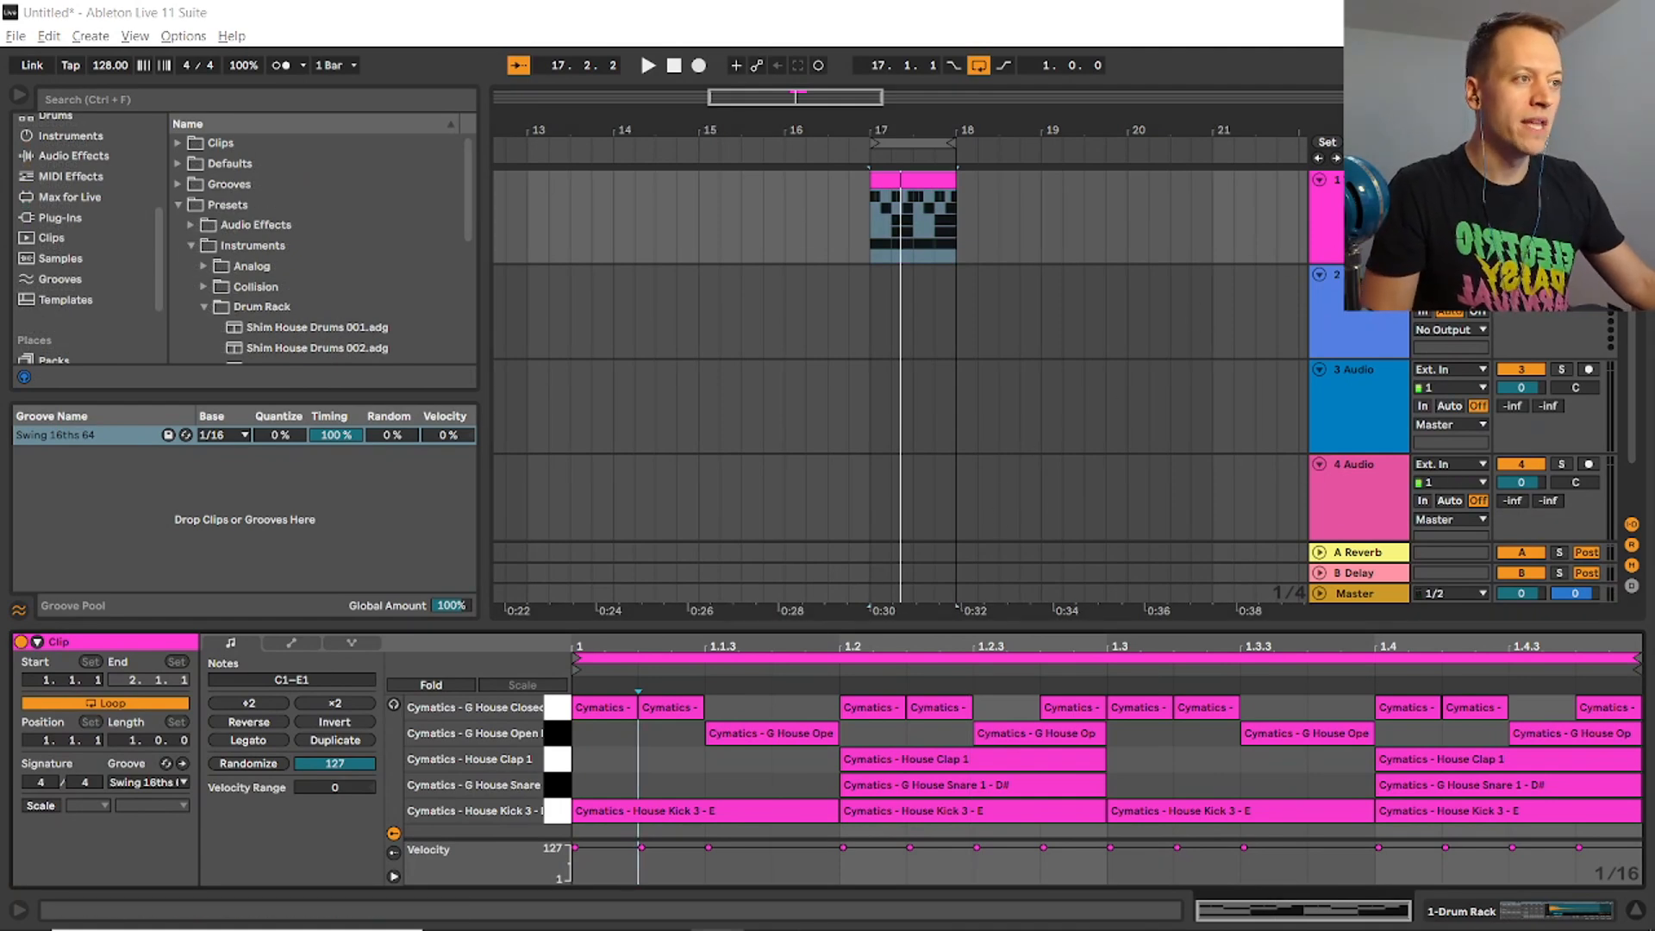
Save the drum track's Drum Rack as a User Library preset named House Drums 001.
double_click(1370, 179)
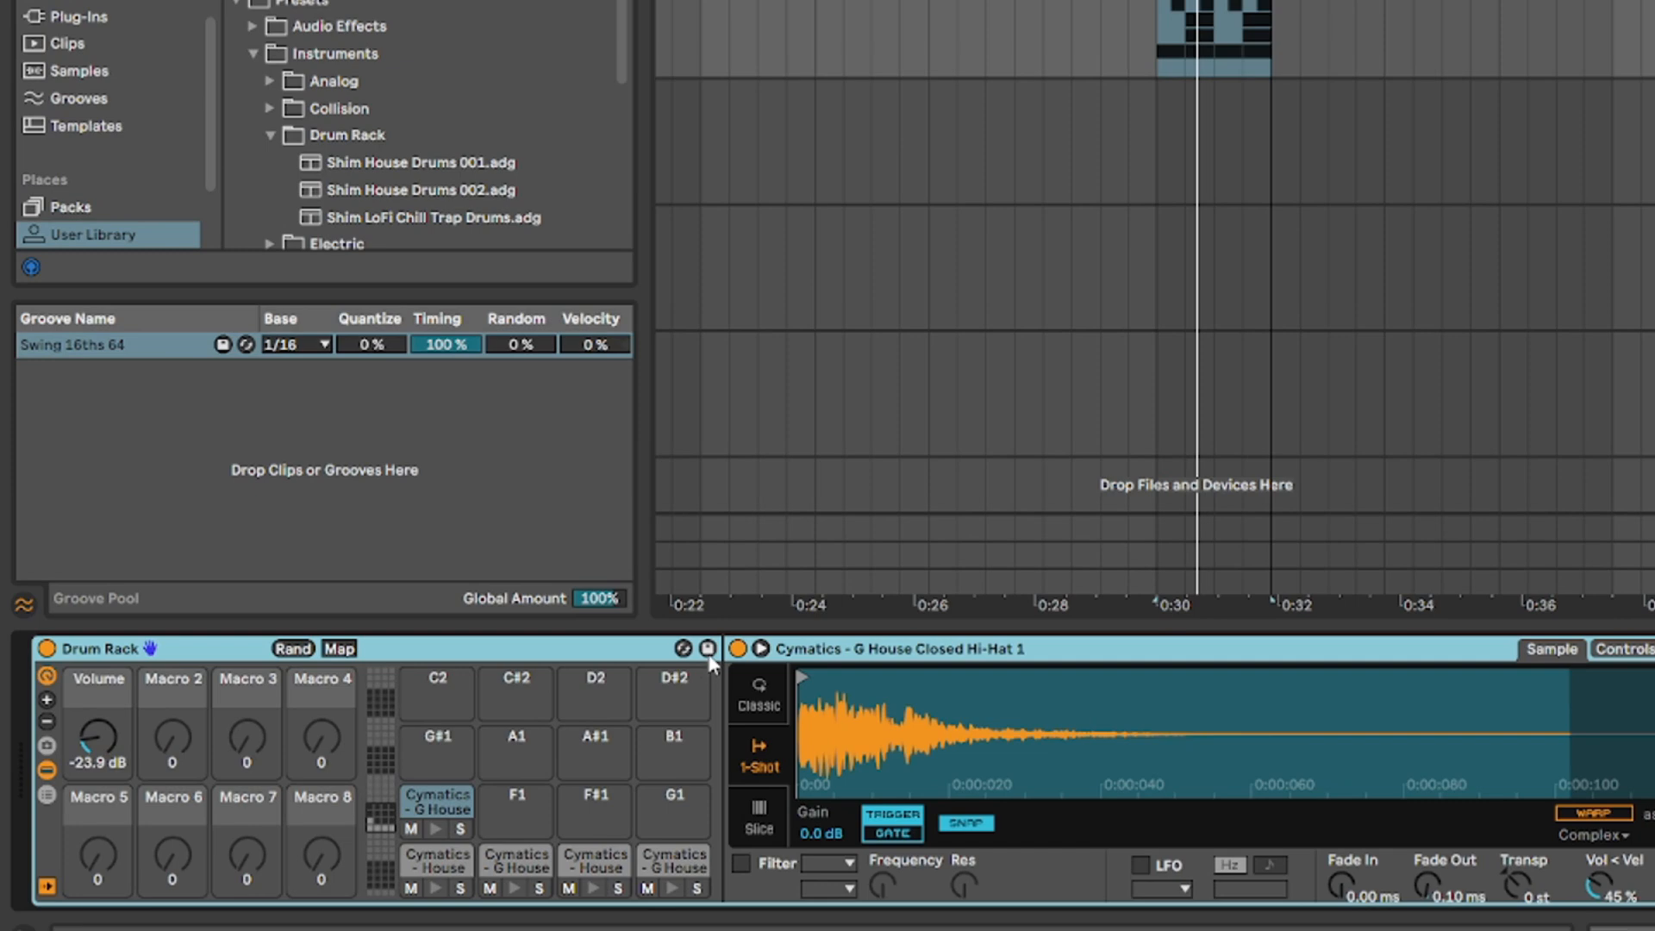
left_click(708, 649)
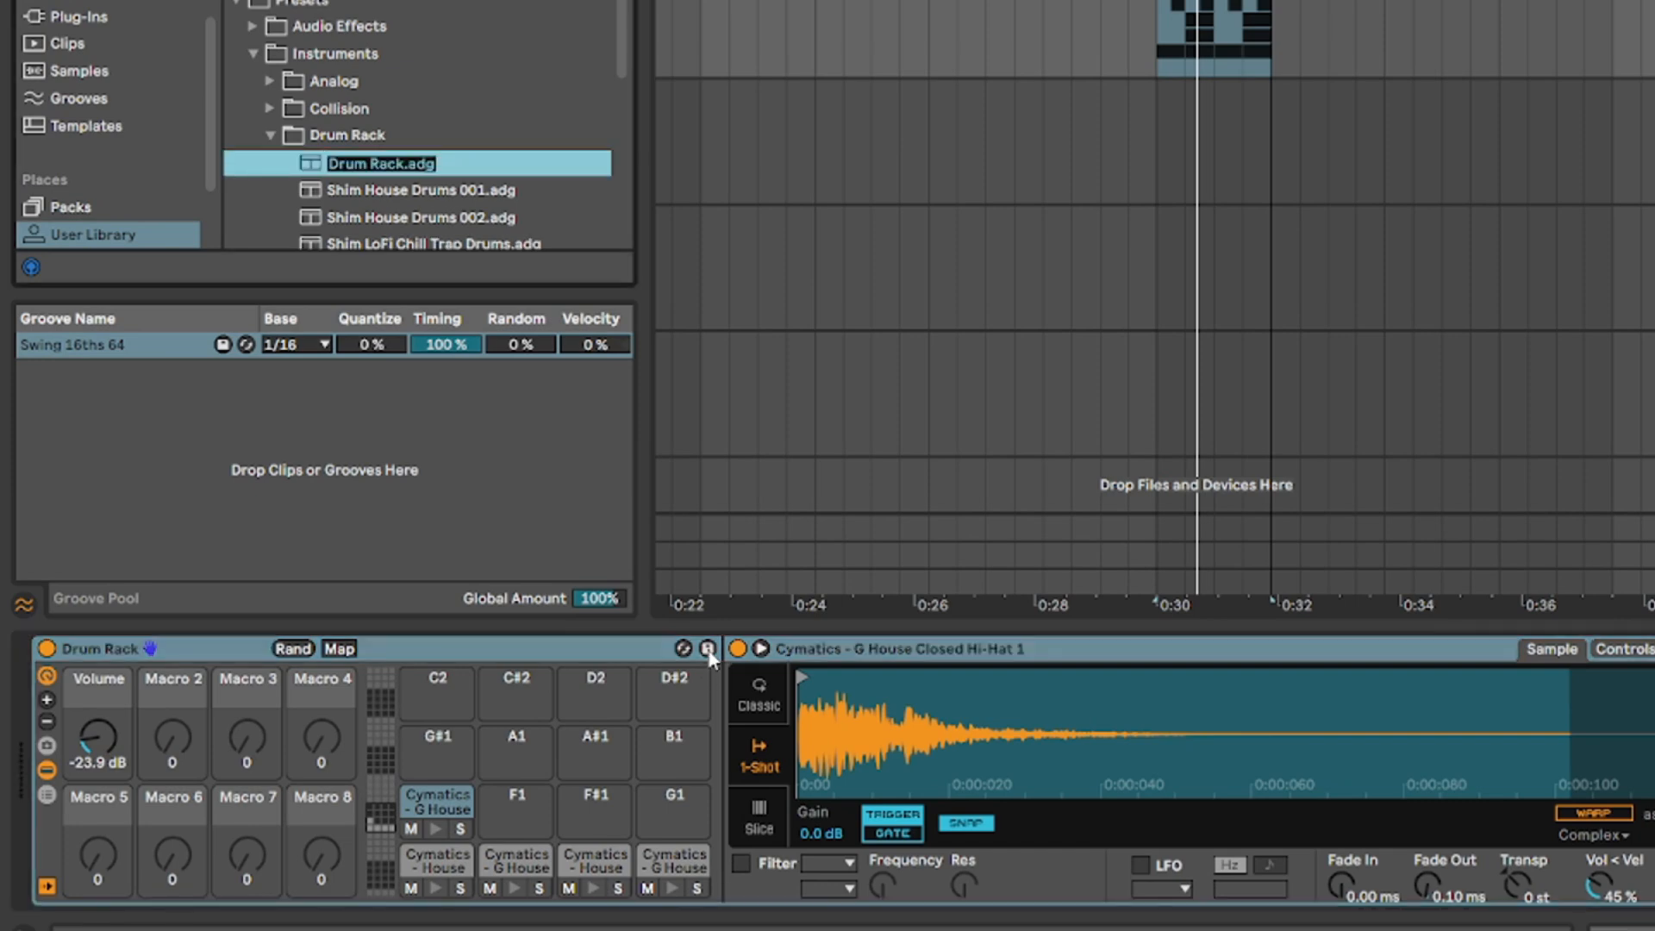
type("House Drums")
key("Return")
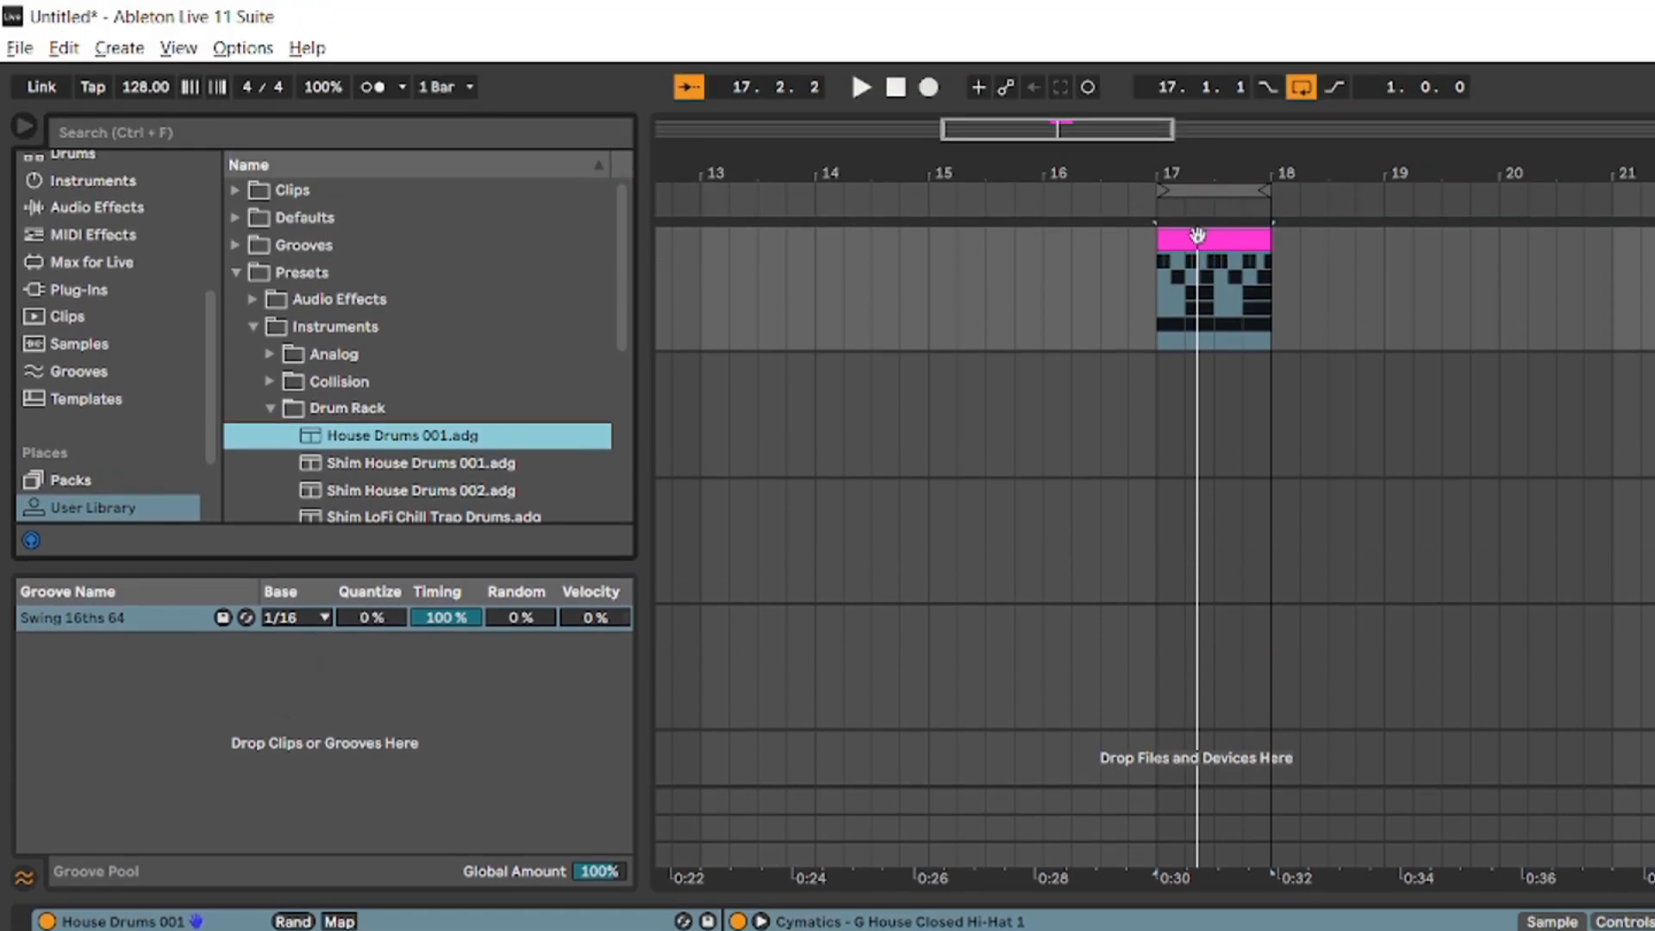
Save the drum clip to the User Library's Clips folder as 4 to the floor.
left_click(1197, 235)
left_click_drag(1249, 239, 292, 222)
left_click_drag(285, 200, 286, 197)
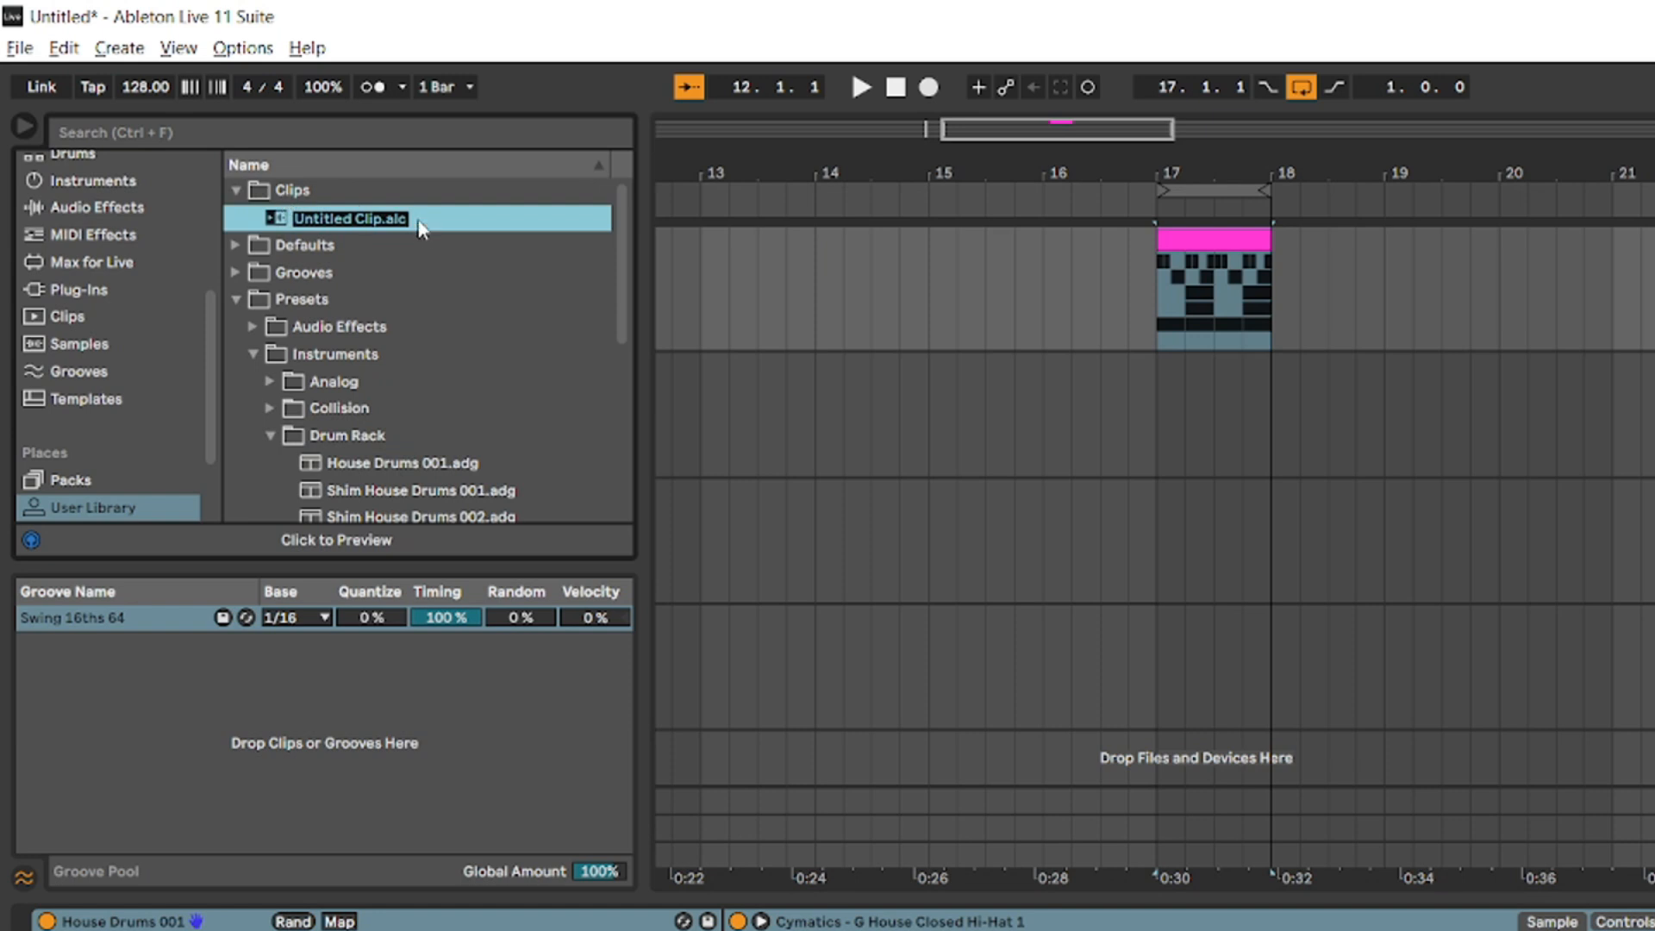
type("4 to the")
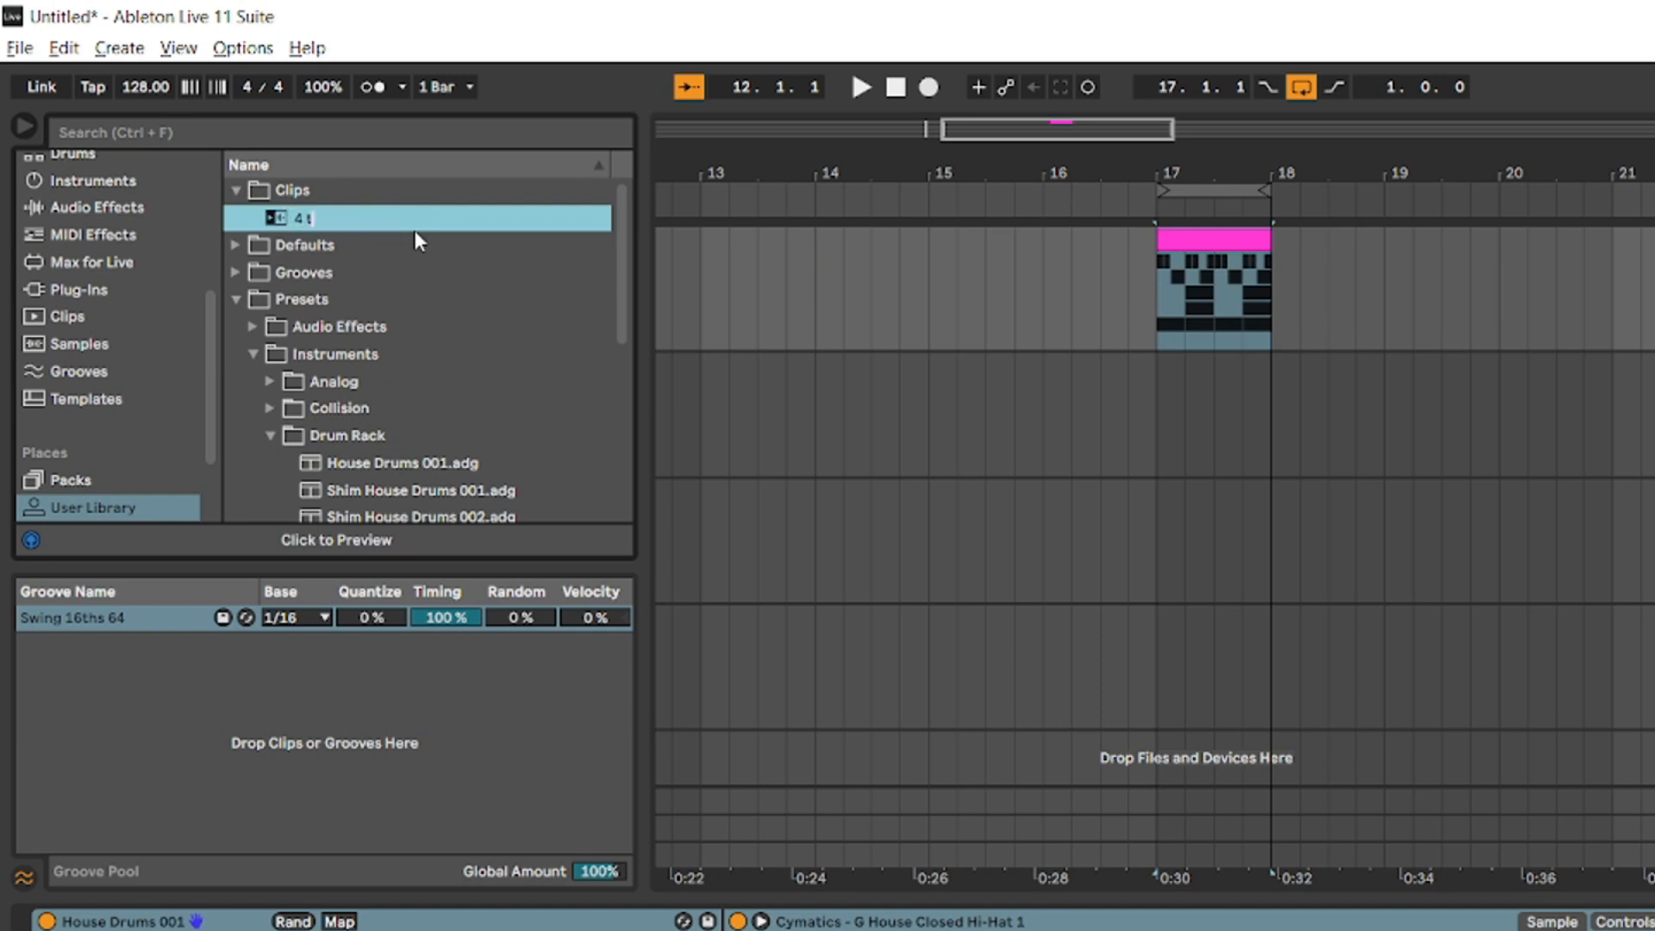
type(" floor")
key("Return")
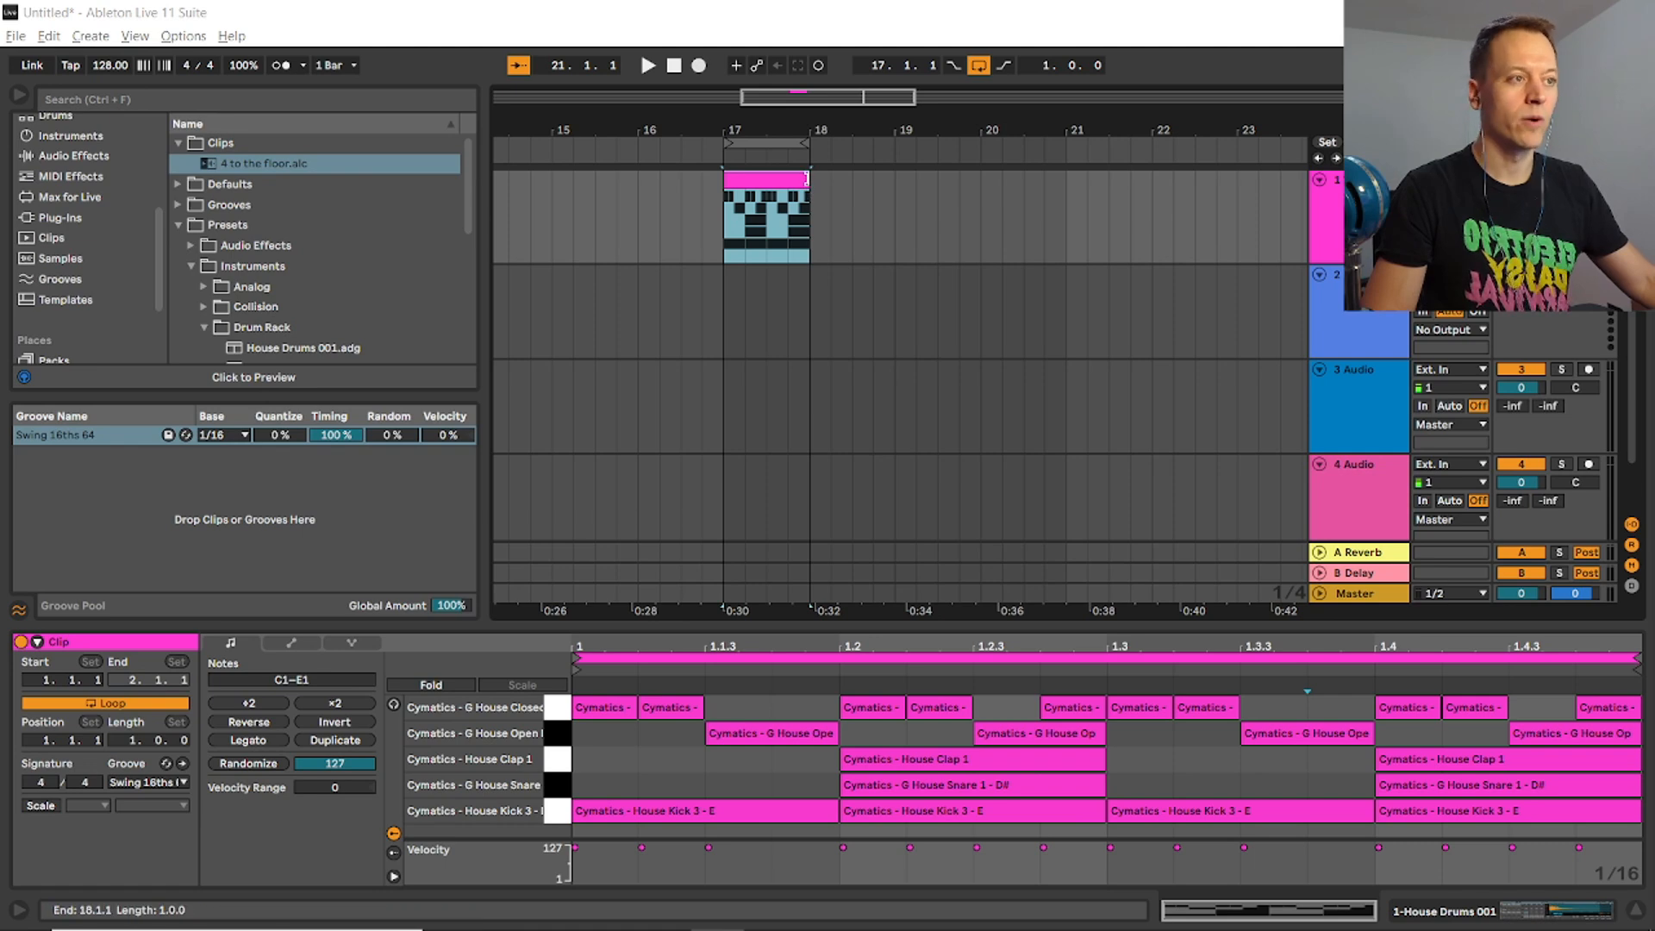
Extend the drum clip to four bars, remove its closed hi-hats at 1.1.2 and 1.3.2, and add one at 1.3.4.
left_click_drag(807, 178, 1066, 204)
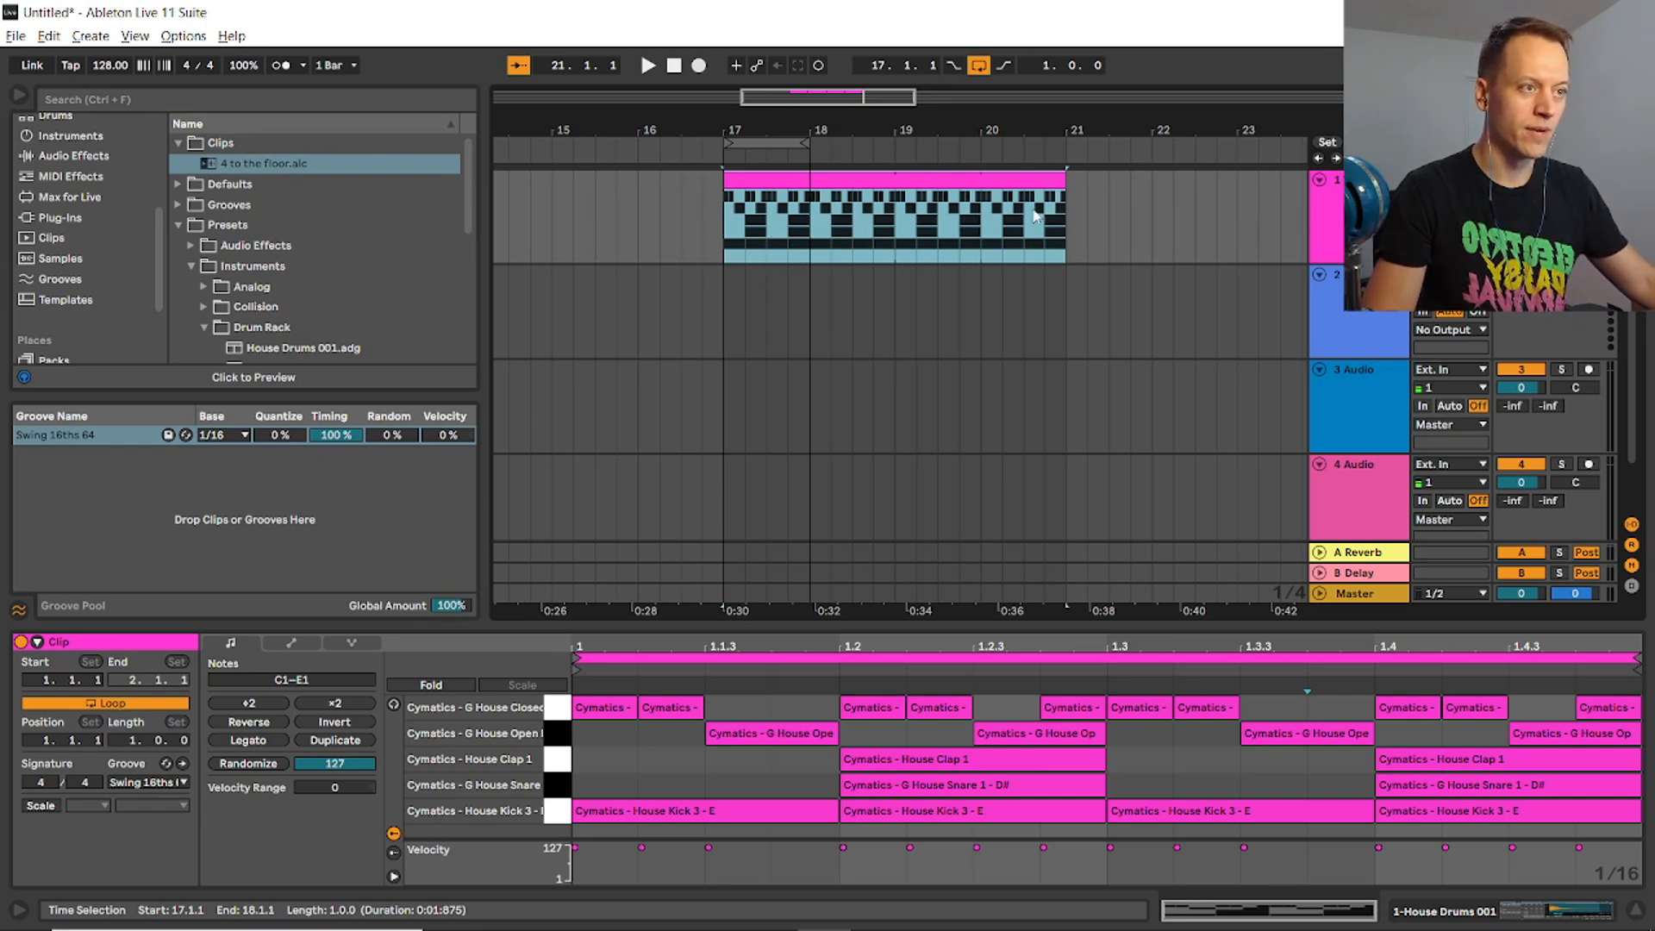
left_click(687, 701)
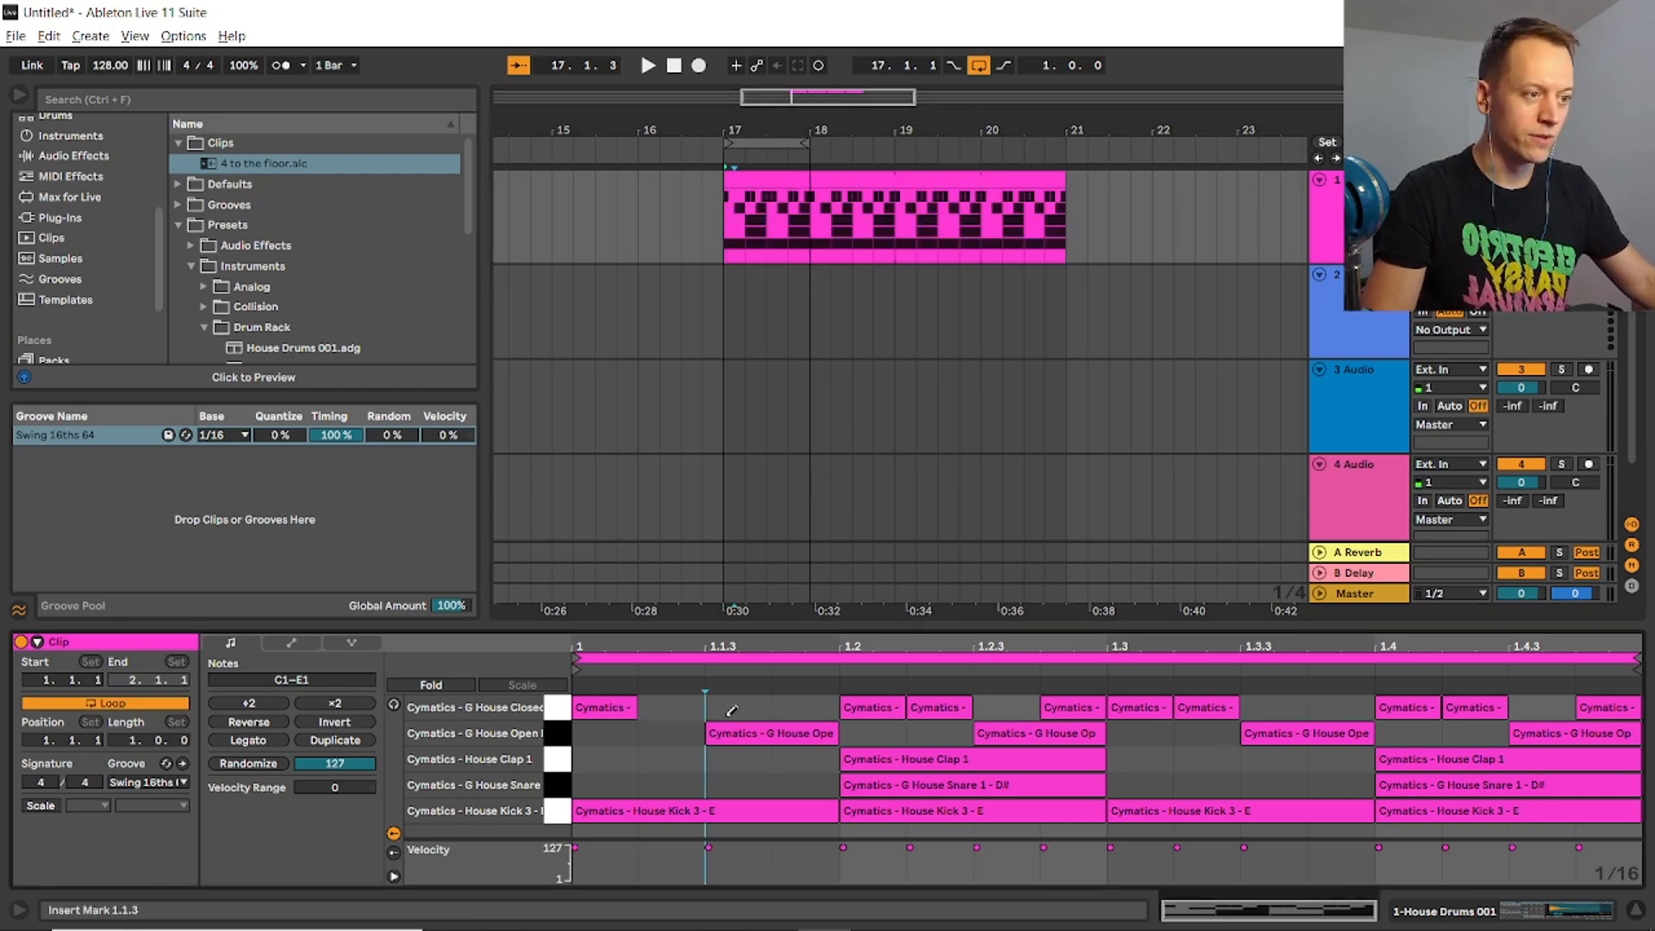
left_click(1205, 706)
left_click(1337, 707)
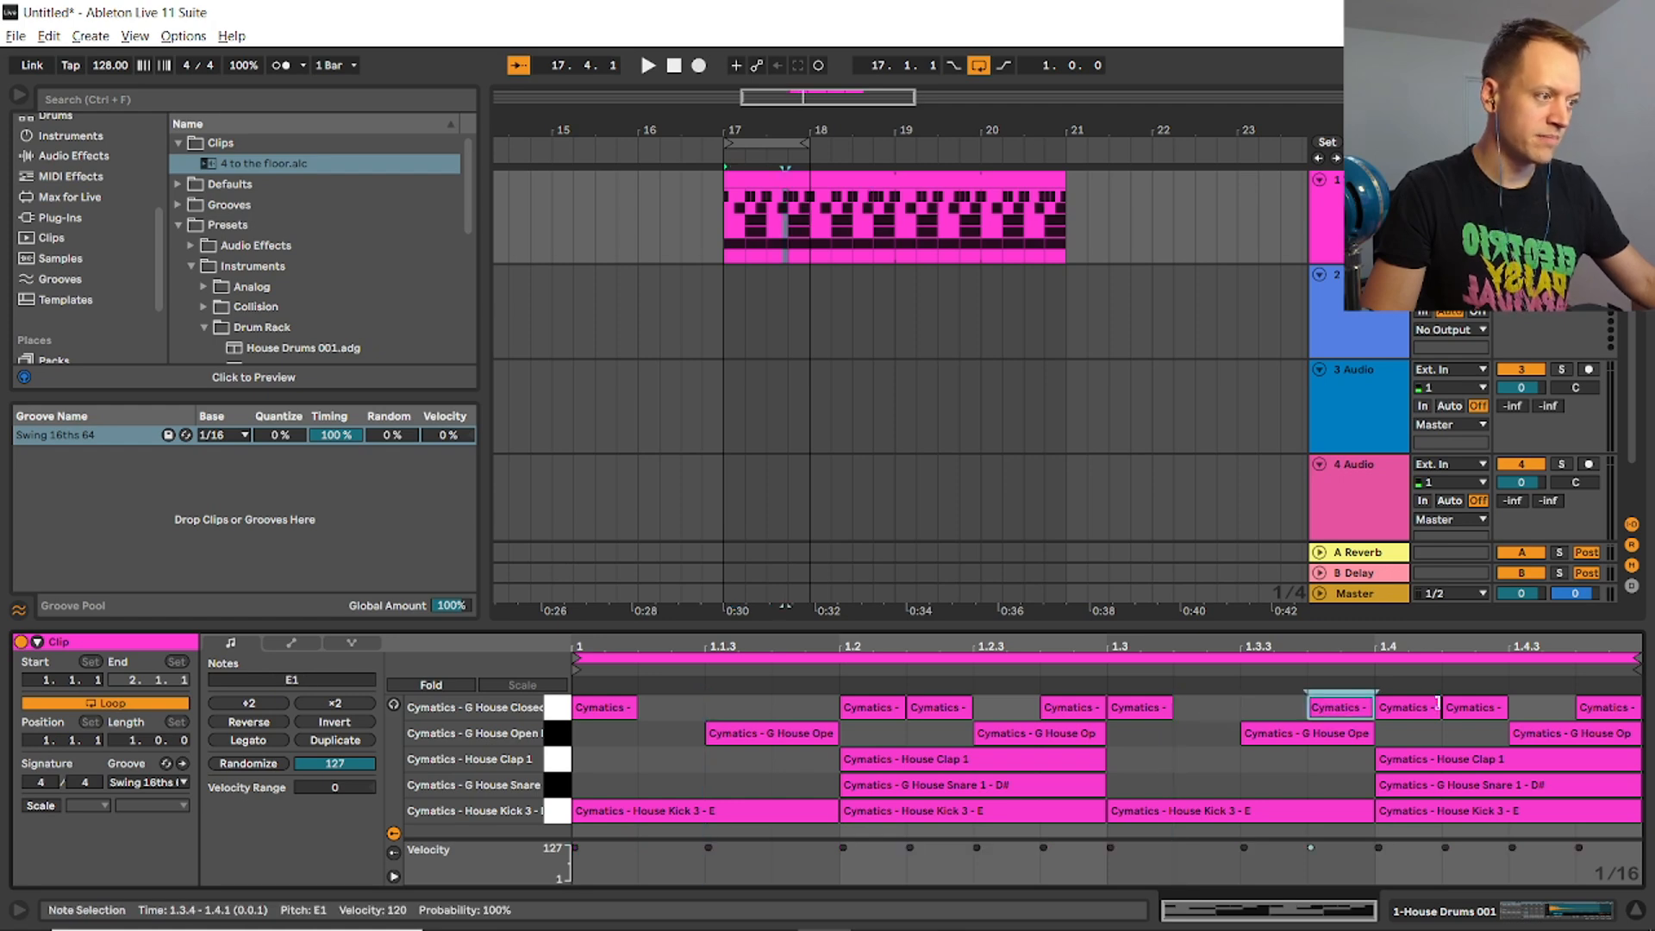
Turn off the arrangement loop and play the extended drum clip from bar 17.
left_click(978, 65)
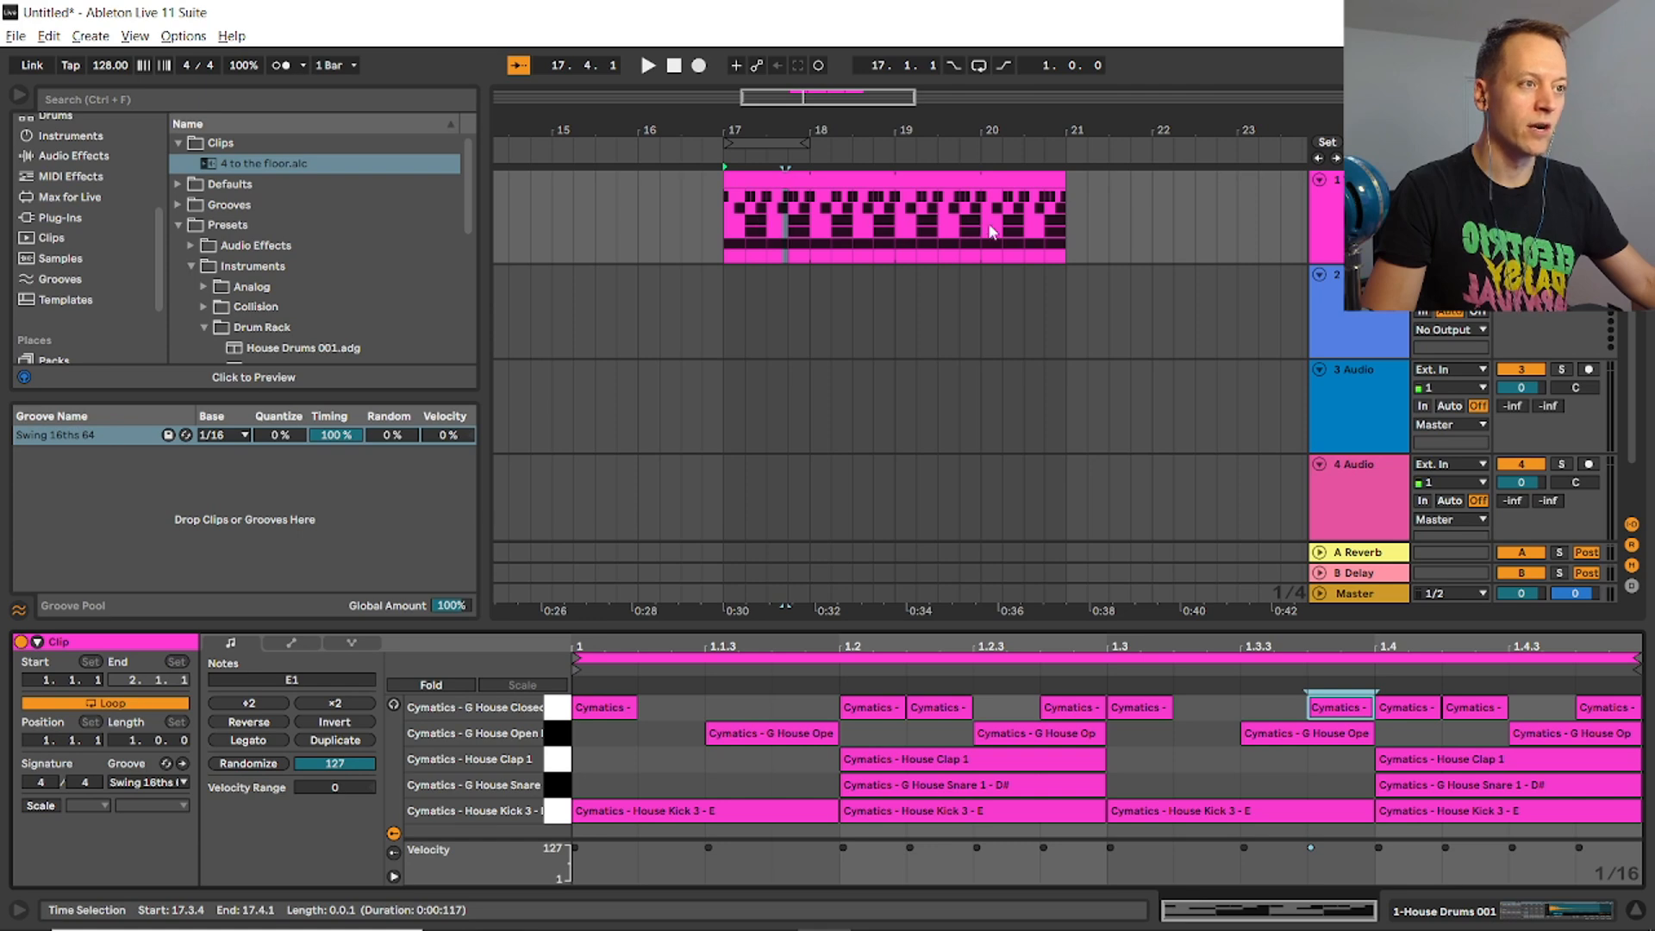
left_click(726, 236)
key("space")
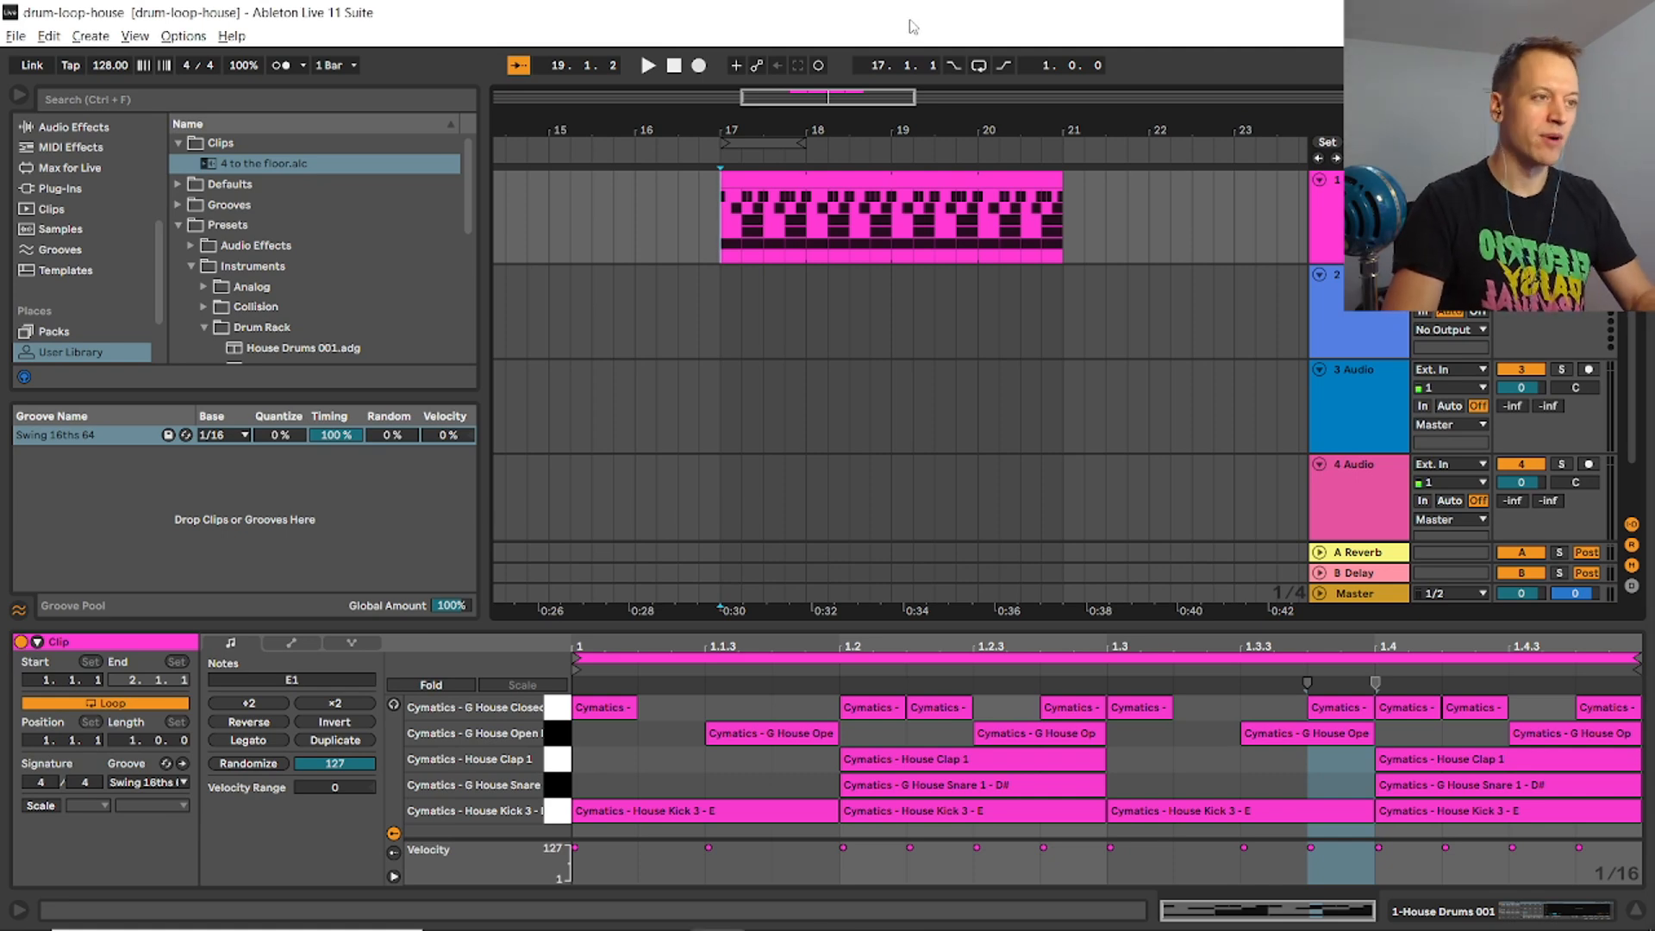
Create a new Live Set and set its tempo to 150 BPM.
key("ctrl+n")
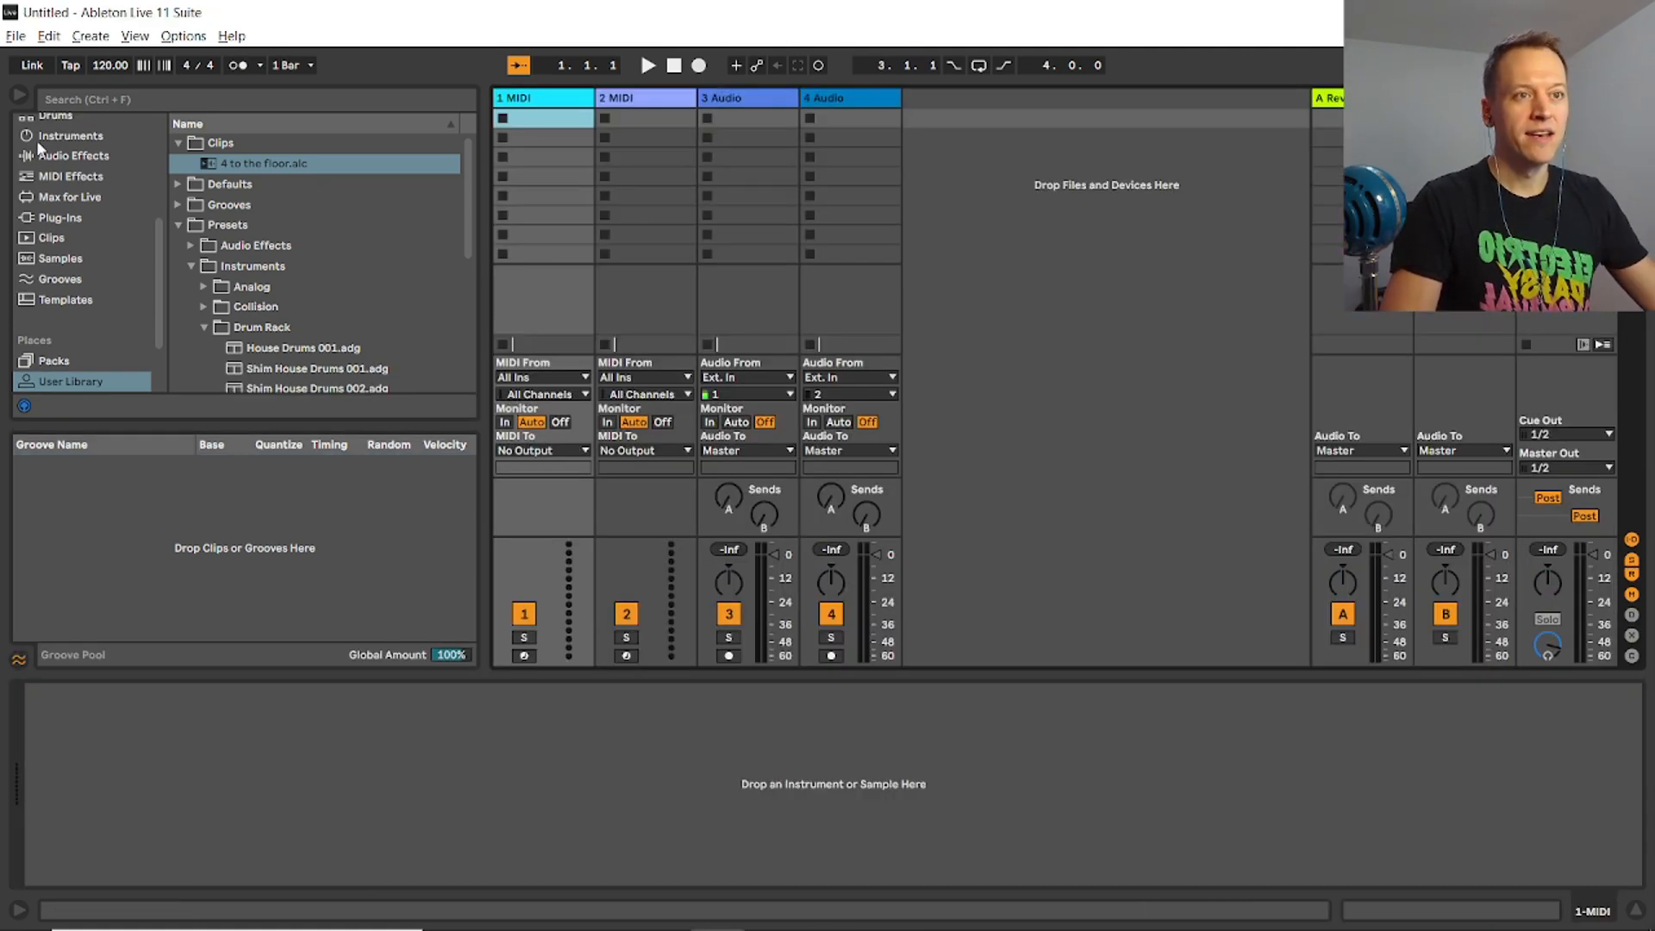
left_click(113, 68)
type("150")
key("Return")
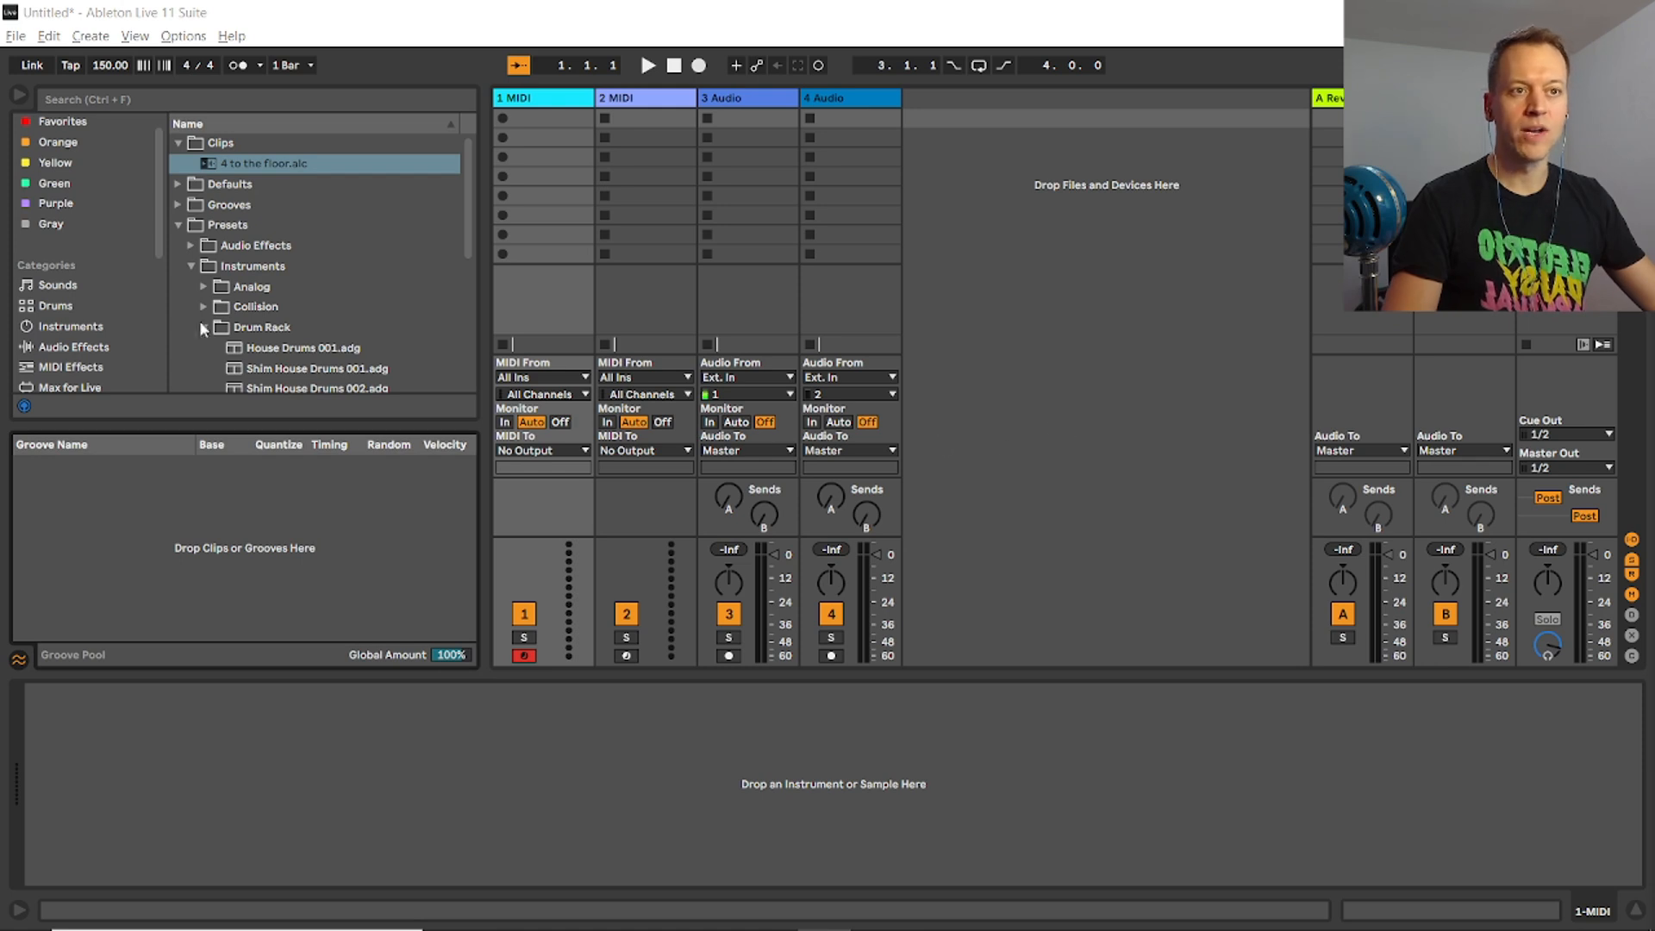
Add an empty Drum Rack from the Favorites collection to the first MIDI track.
scroll(43, 310, "up", 1)
left_click(55, 143)
left_click_drag(250, 191, 233, 775)
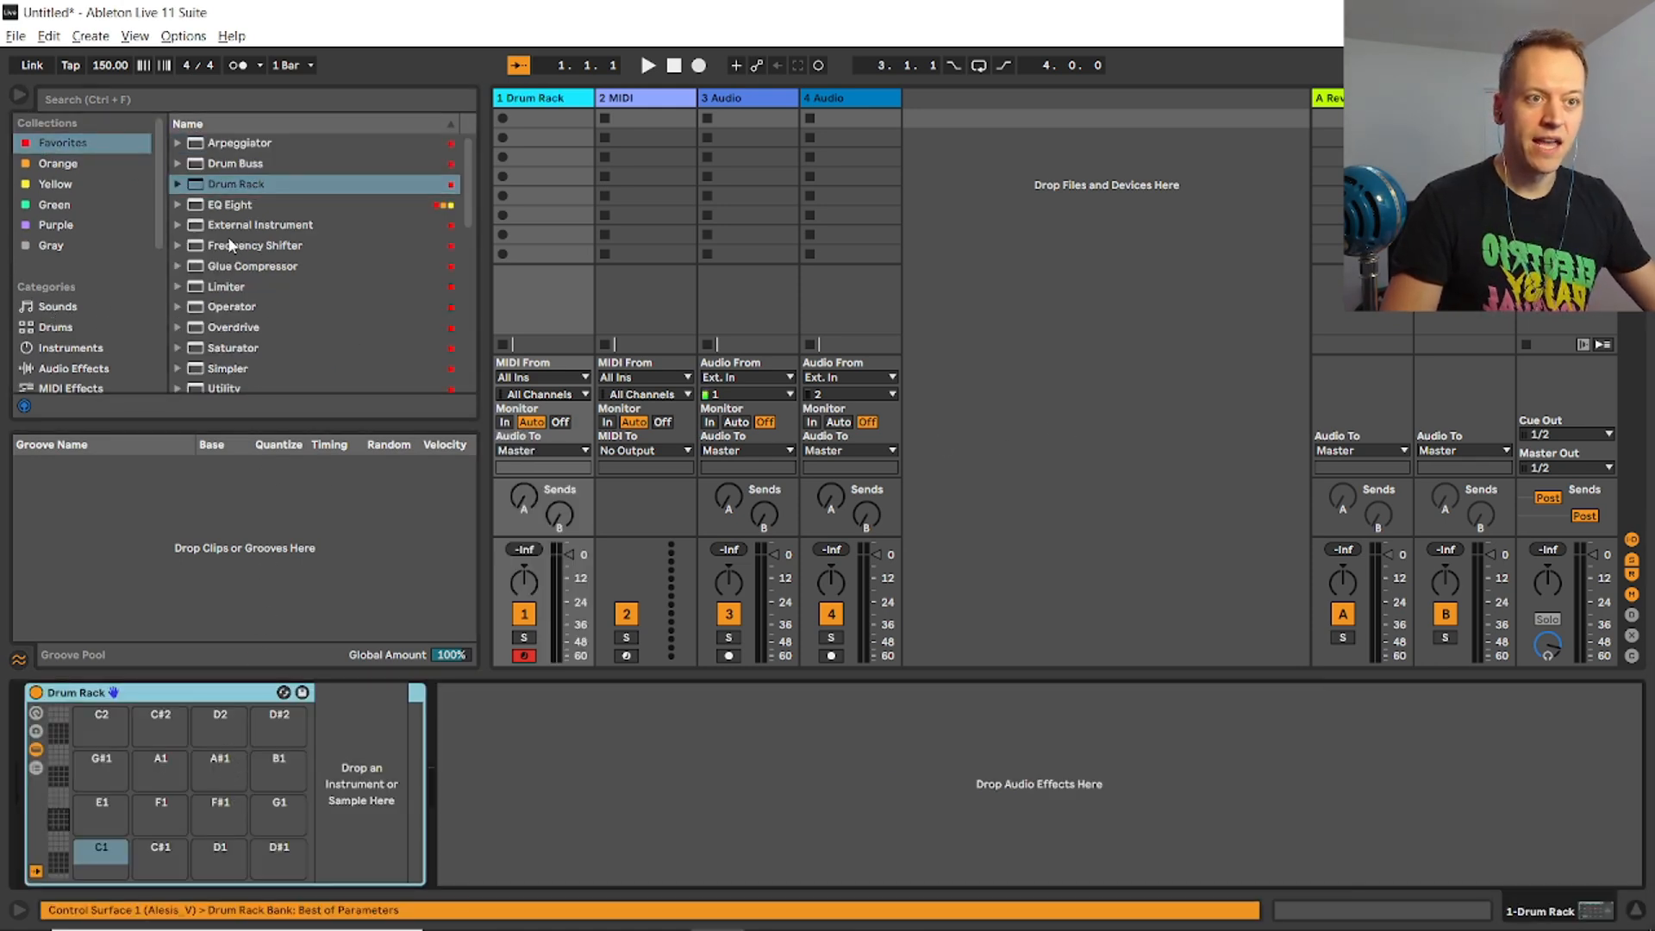
Audition the kicks in Cymatics - Trap Starter Pack and load Cymatics - Erosion Kick onto Drum Rack pad C1.
scroll(267, 247, "down", 3)
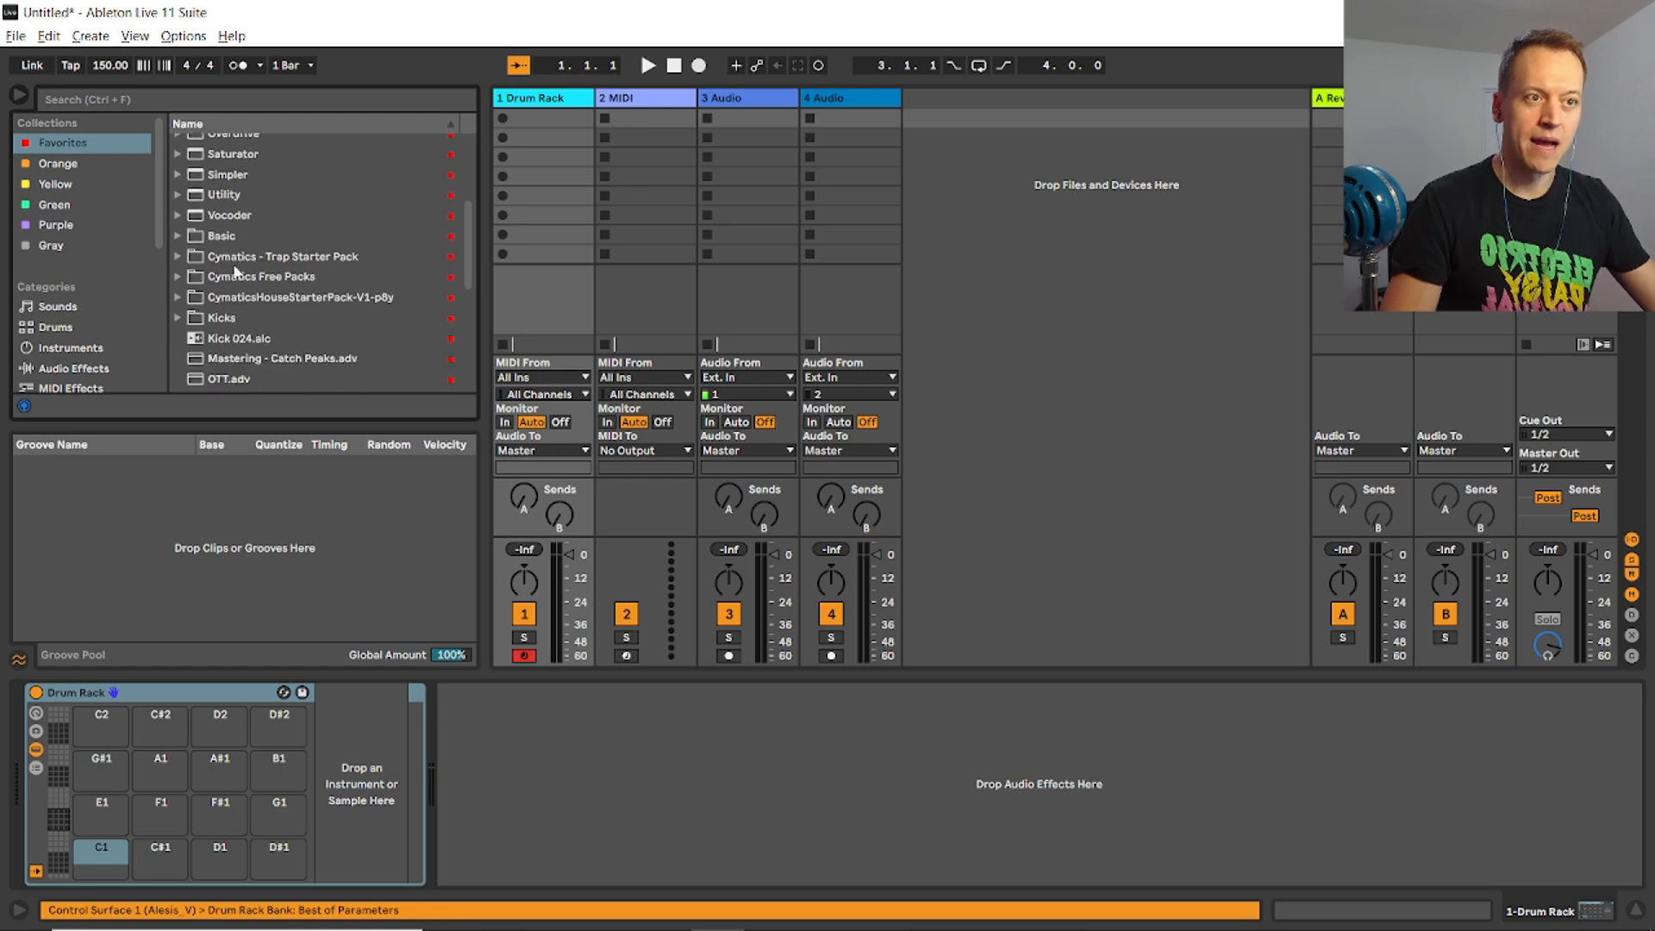
left_click(175, 256)
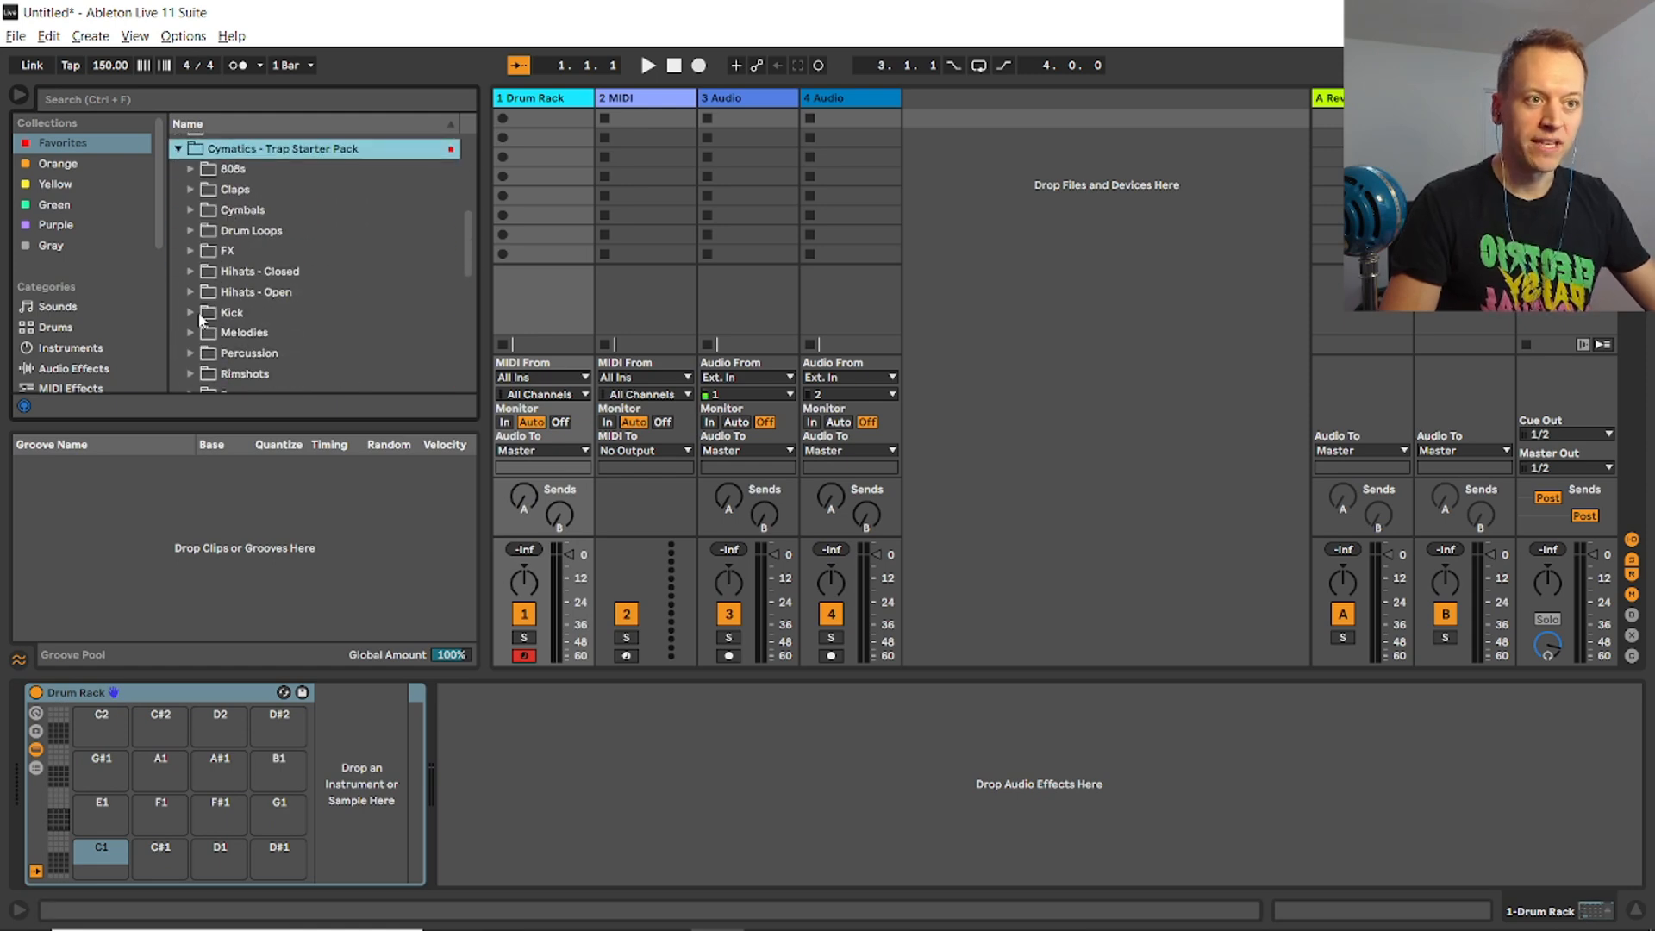
left_click(204, 316)
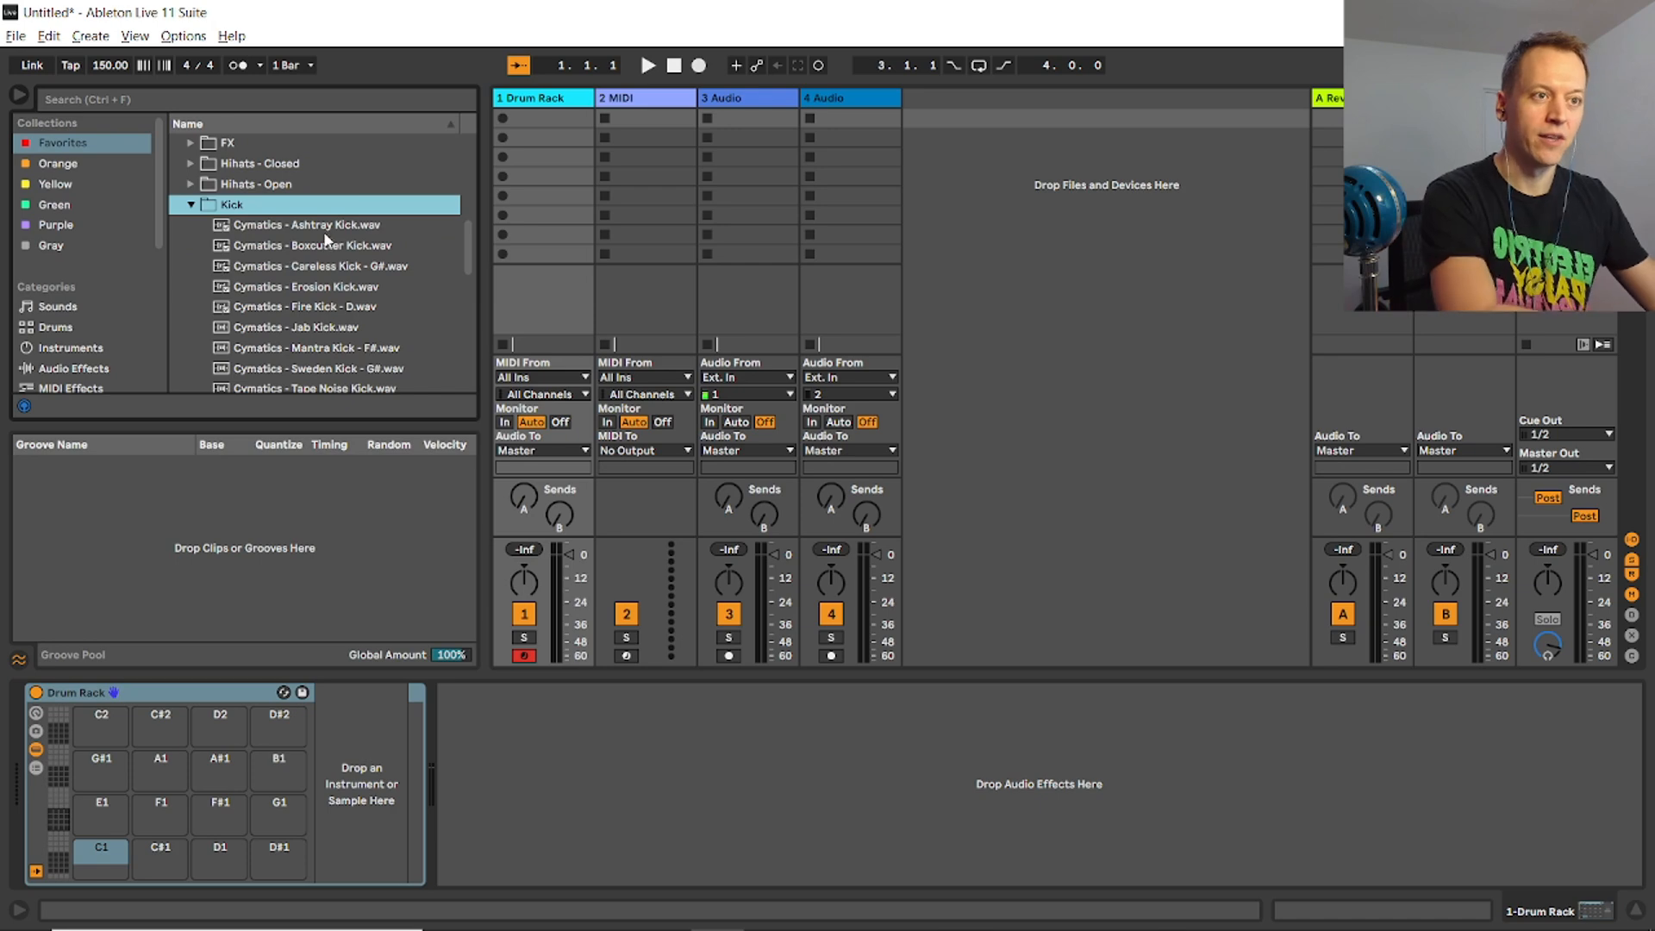
key("Down")
key("Down")
key("Down")
key("Down")
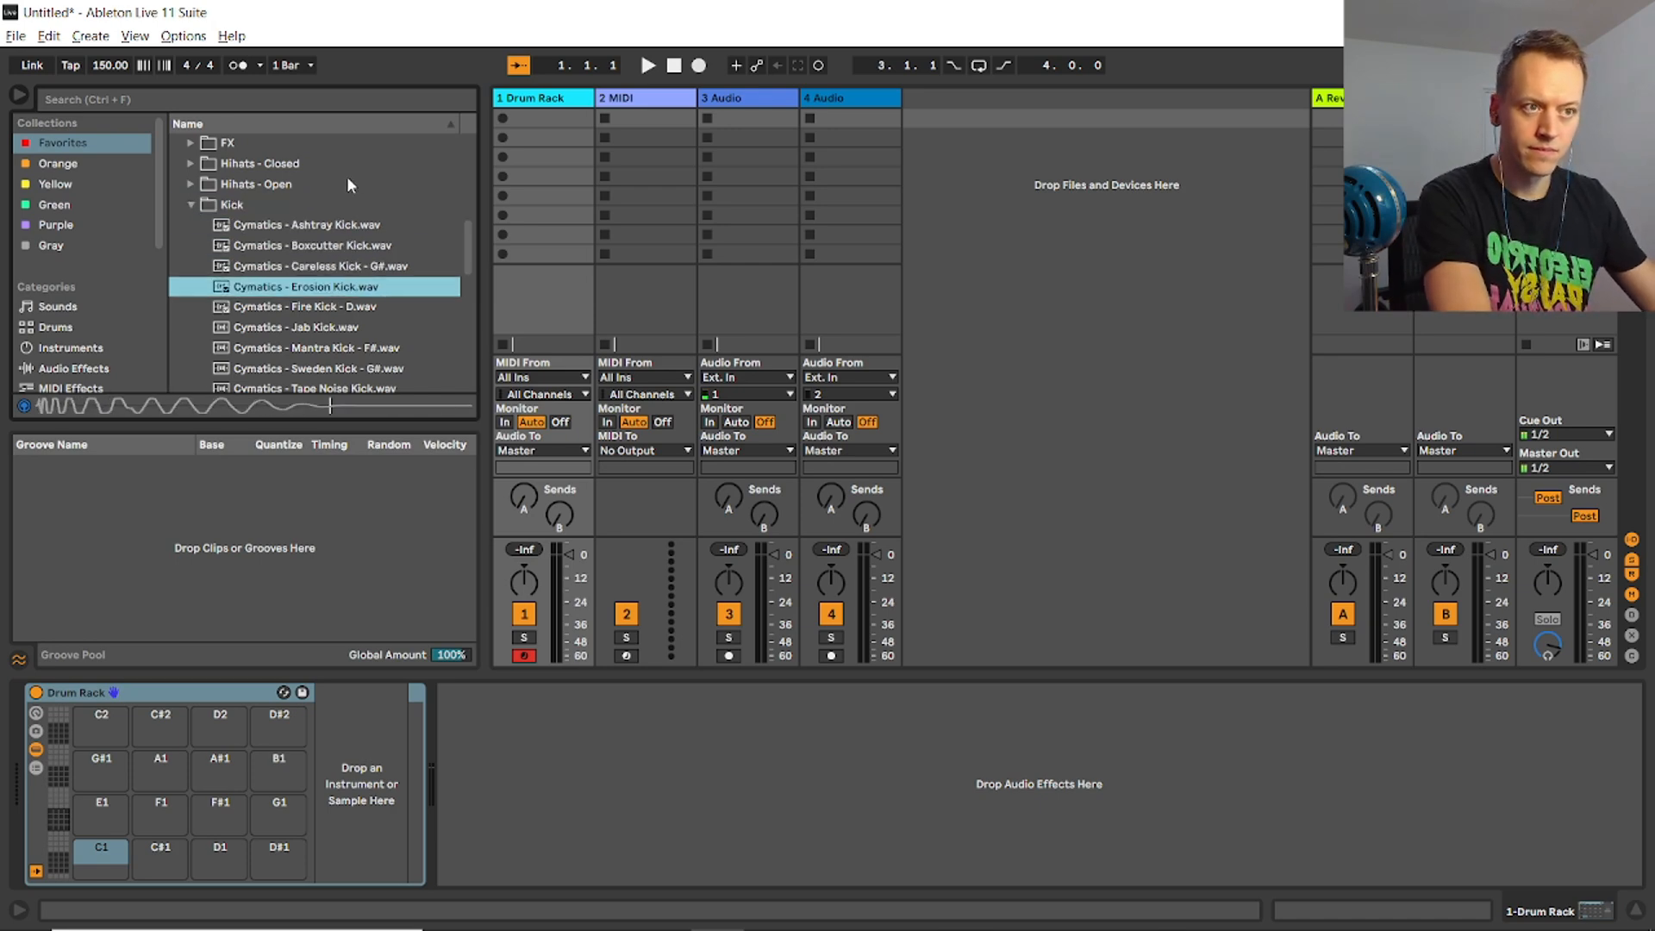
key("Down")
key("Up")
left_click_drag(328, 339, 101, 857)
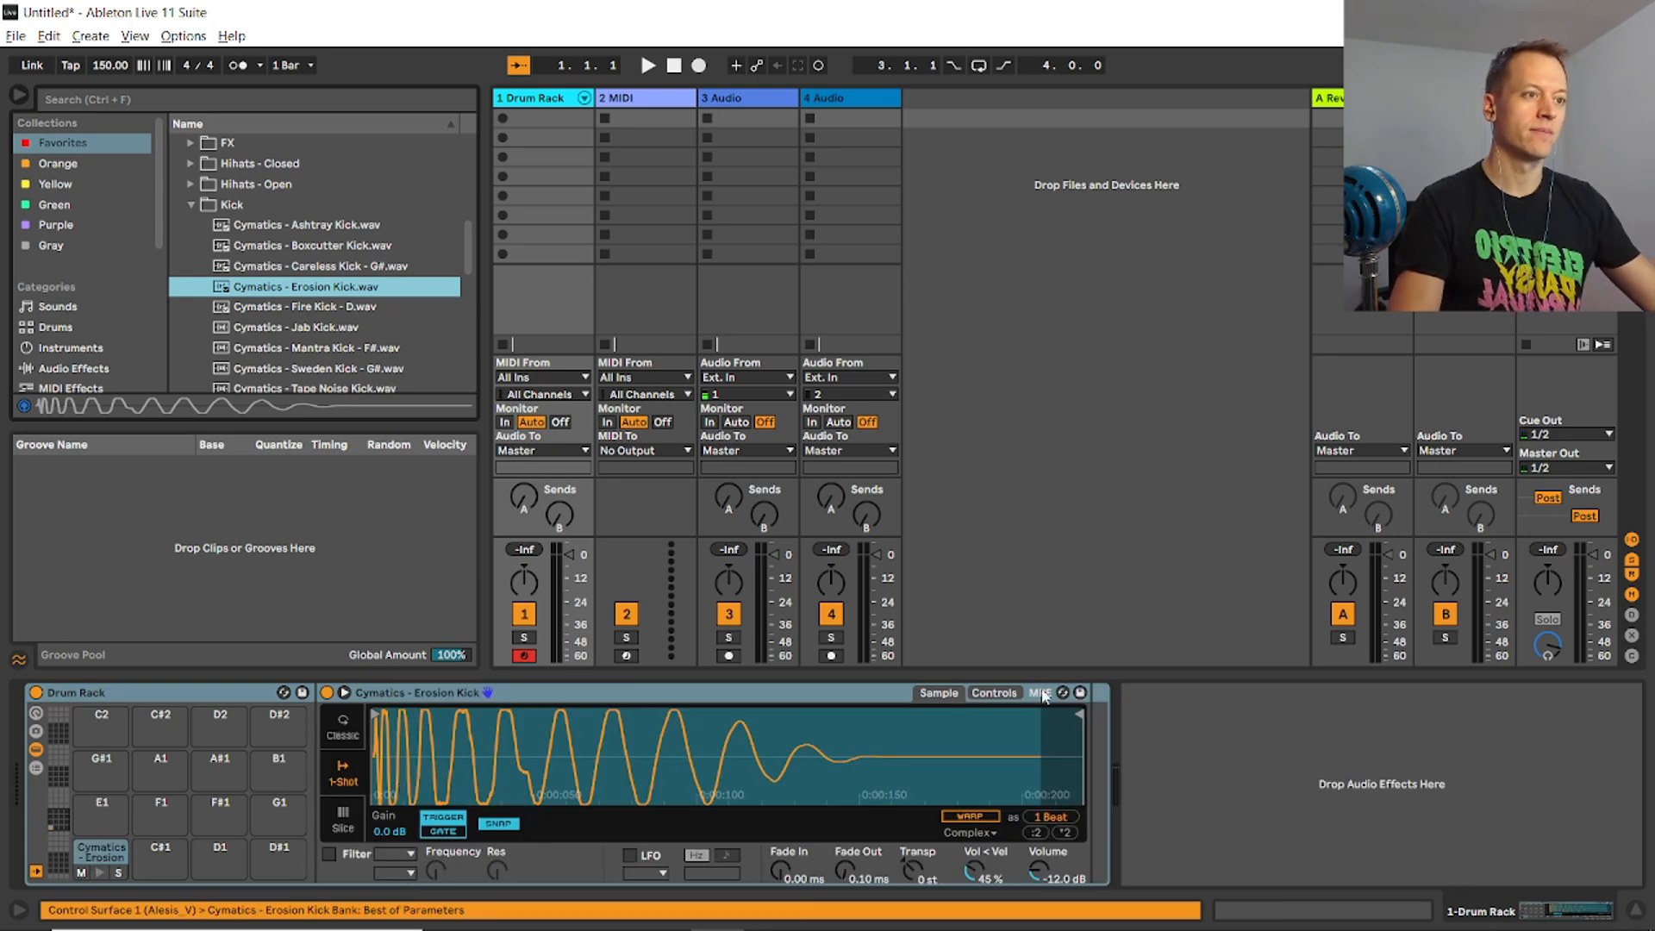
Audition the trap pack's snares and load Cymatics - Trap Snare - G onto Drum Rack pad C#1.
left_click(160, 857)
scroll(293, 285, "down", 4)
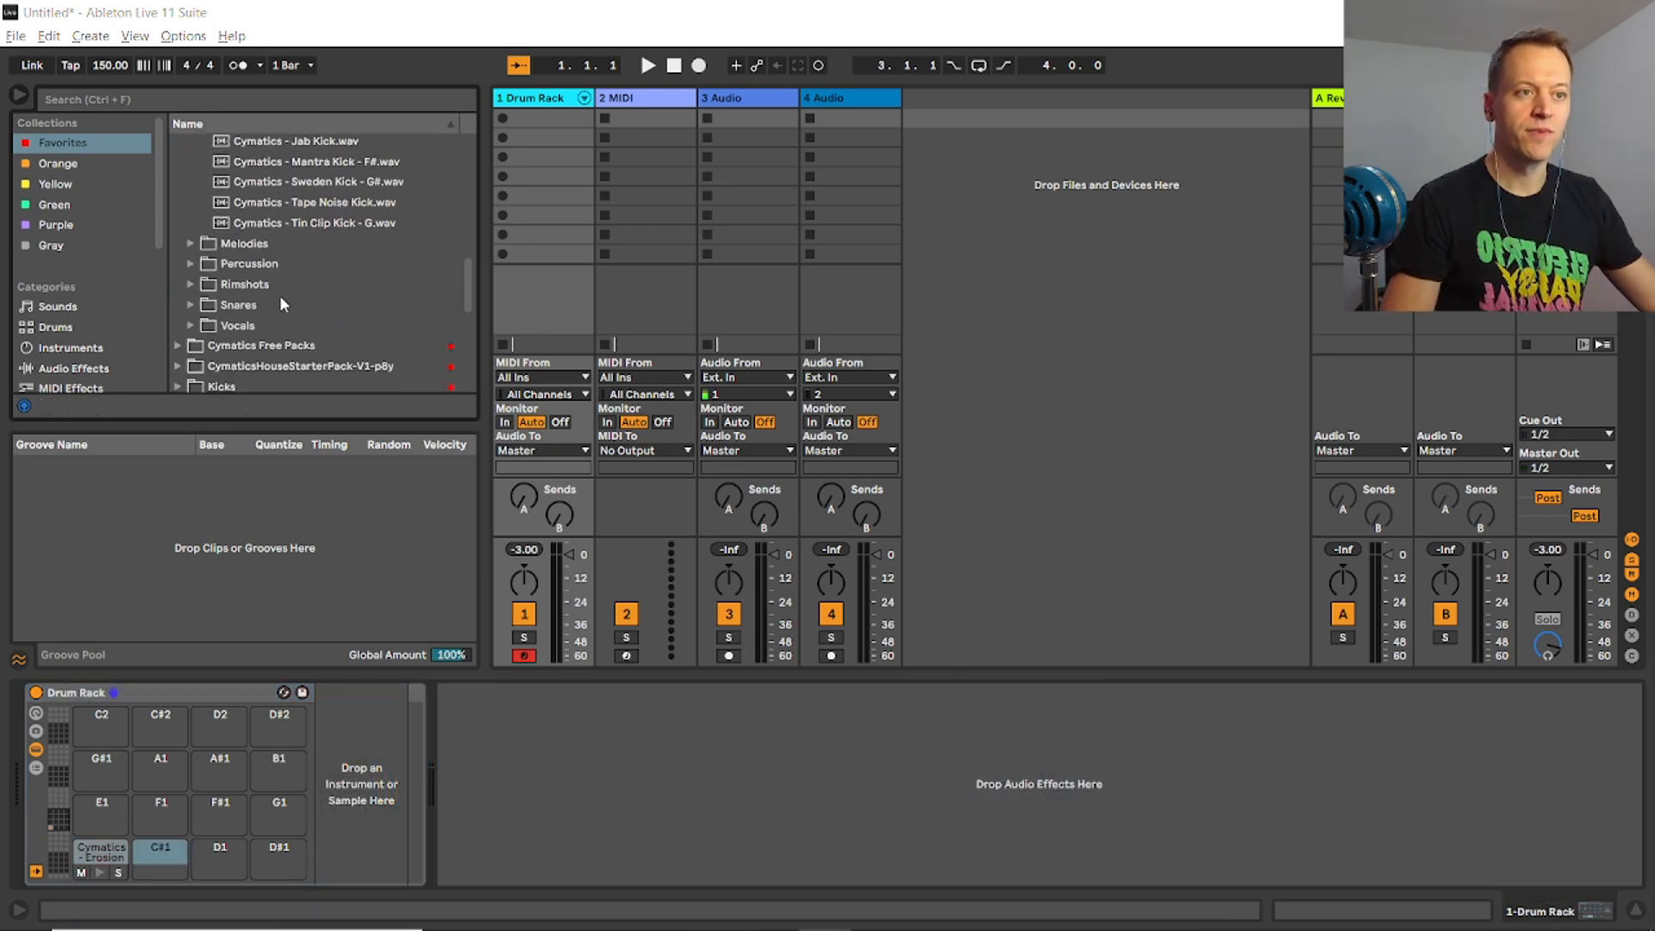
left_click(190, 306)
scroll(281, 268, "down", 1)
left_click(340, 306)
key("Up")
key("Up")
left_click_drag(353, 267, 160, 853)
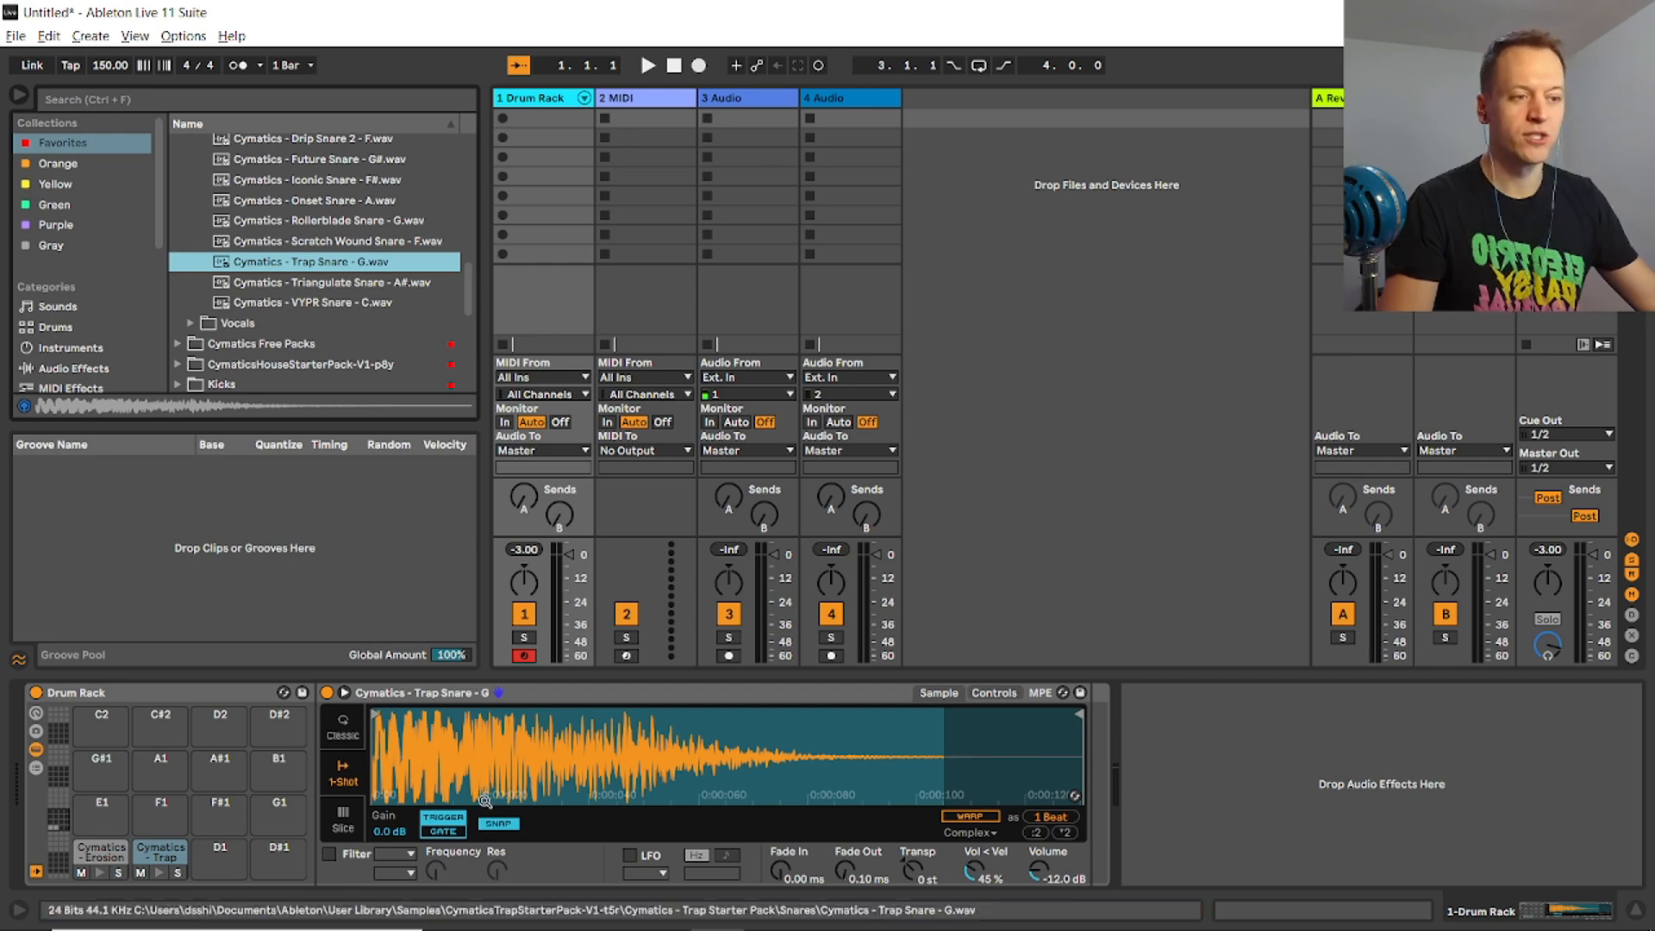
left_click(448, 772)
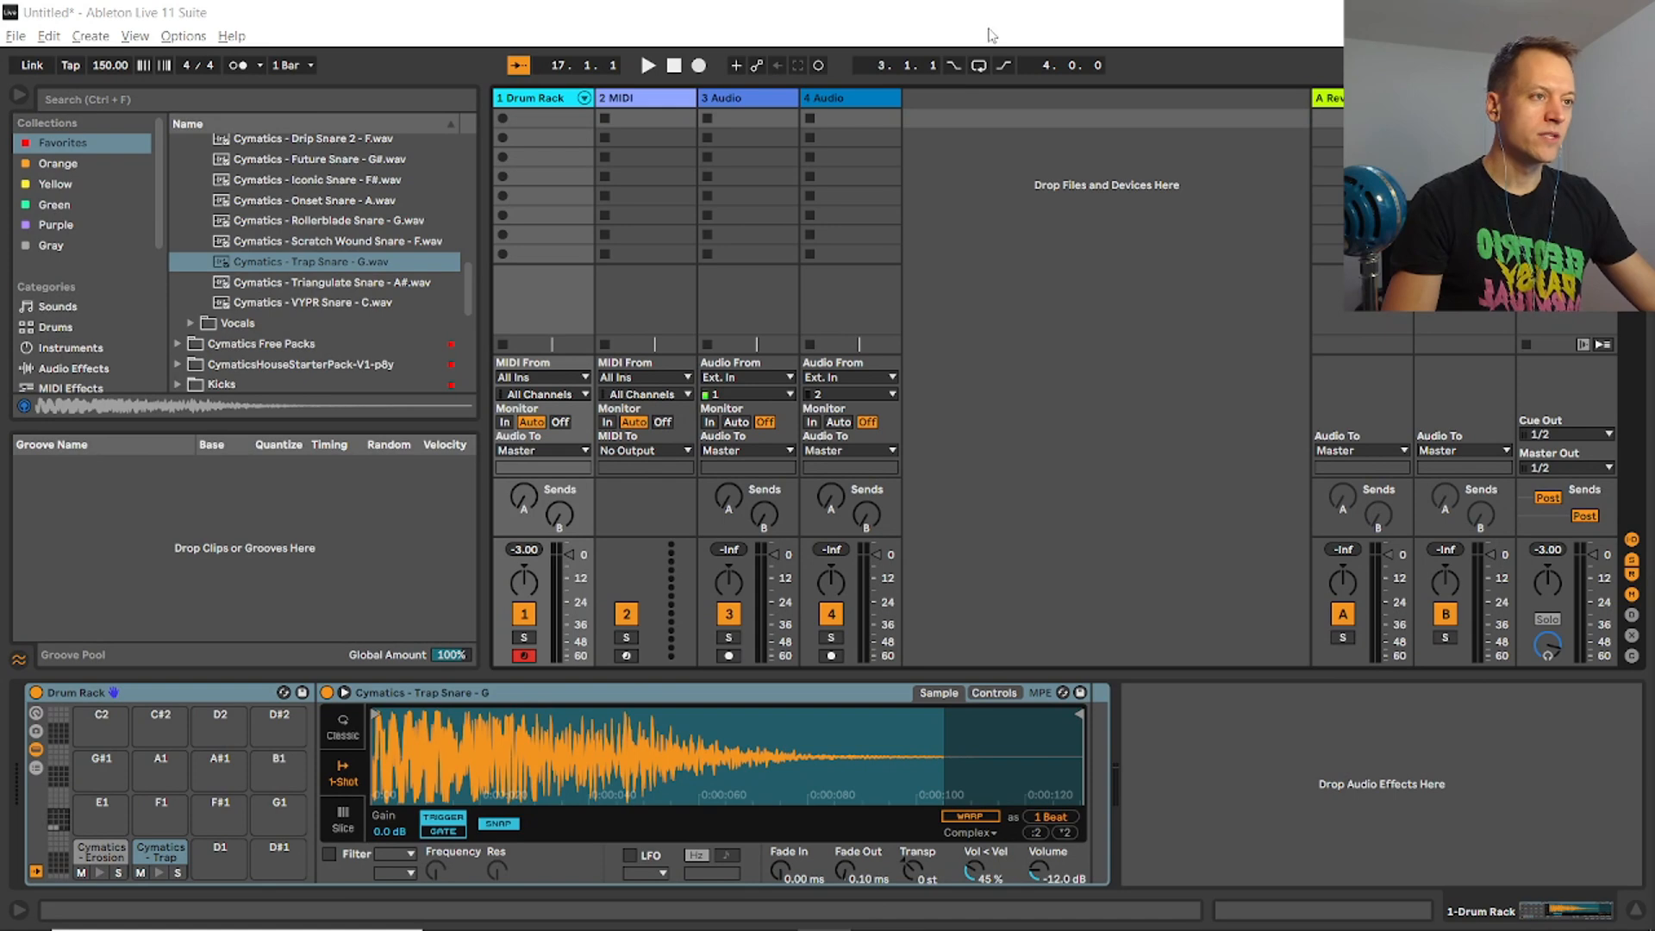
Create an empty four-bar MIDI clip on the Drum Rack track in the Arrangement, from bar 17 to bar 21.
key("Tab")
left_click_drag(763, 194, 834, 196)
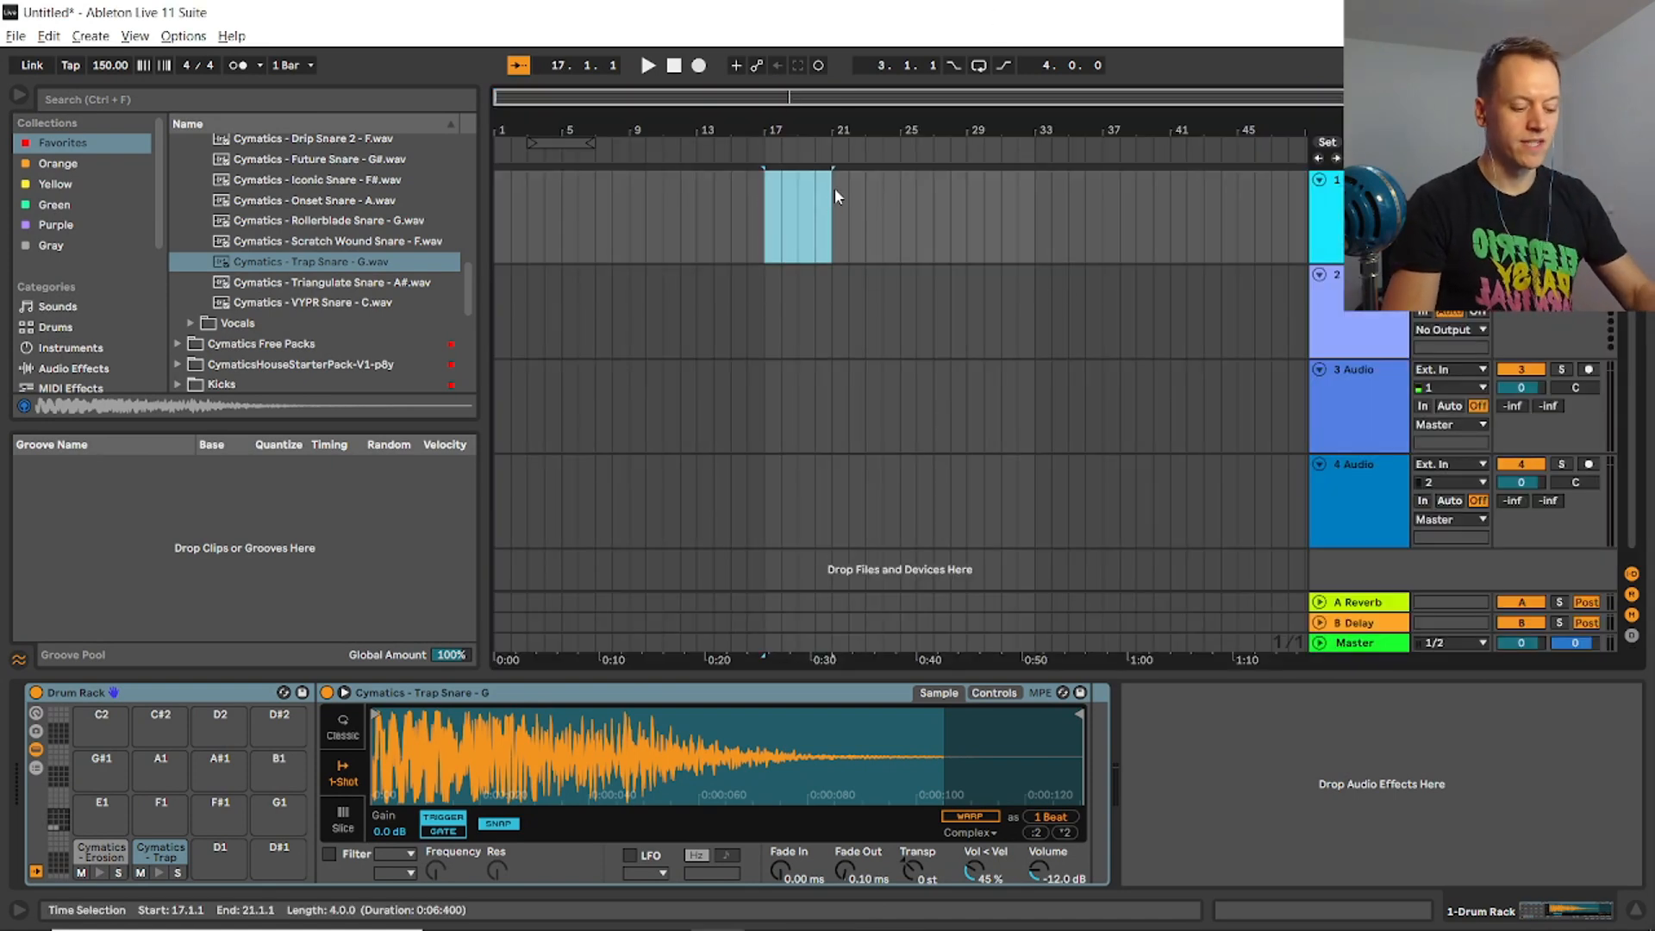
key("ctrl+shift+m")
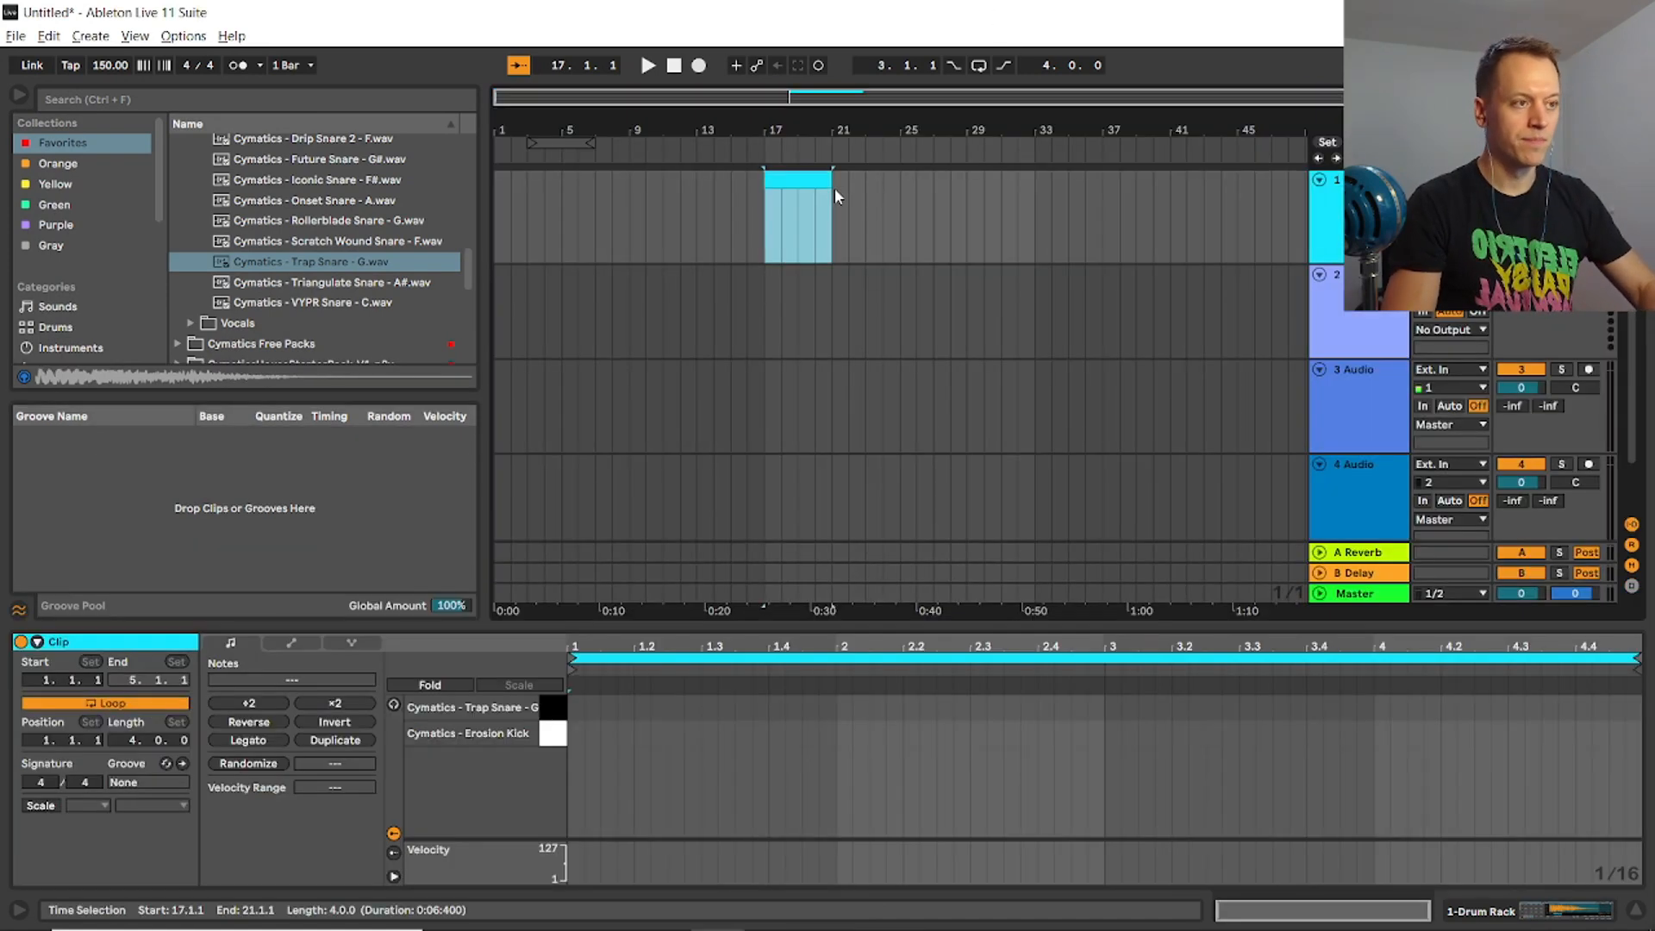
On a 1/8 grid, draw kicks at 1, 2.1.3 and 2.2 and trap snares at 1.3 and 2.3.
left_click(972, 767)
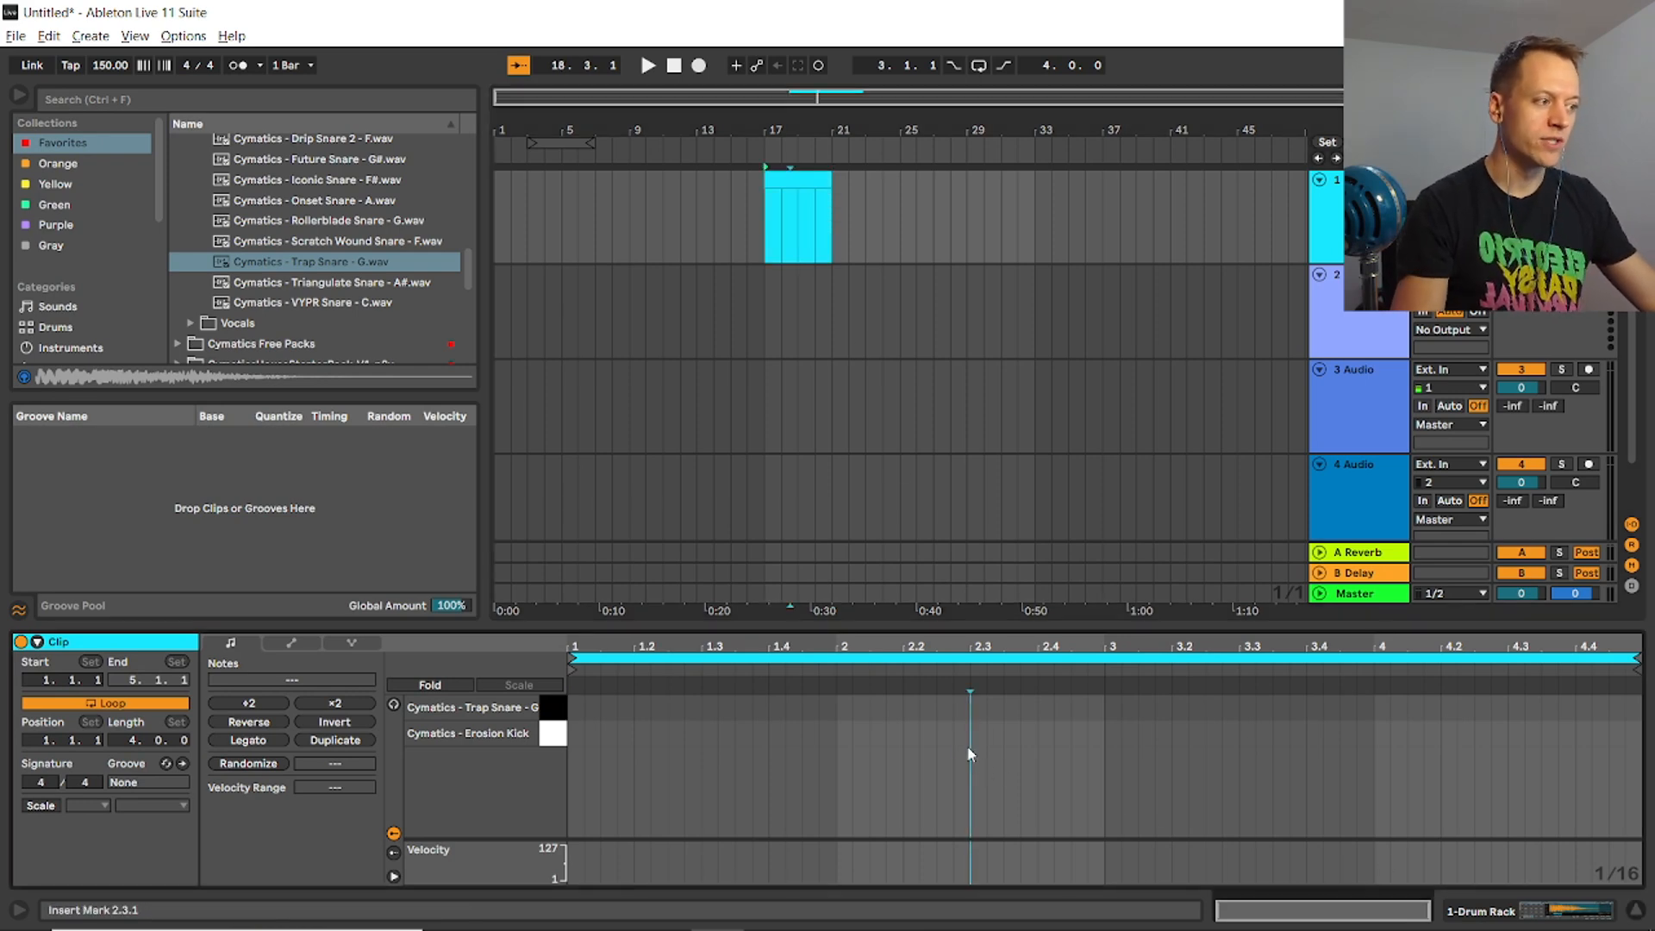
key("ctrl+2")
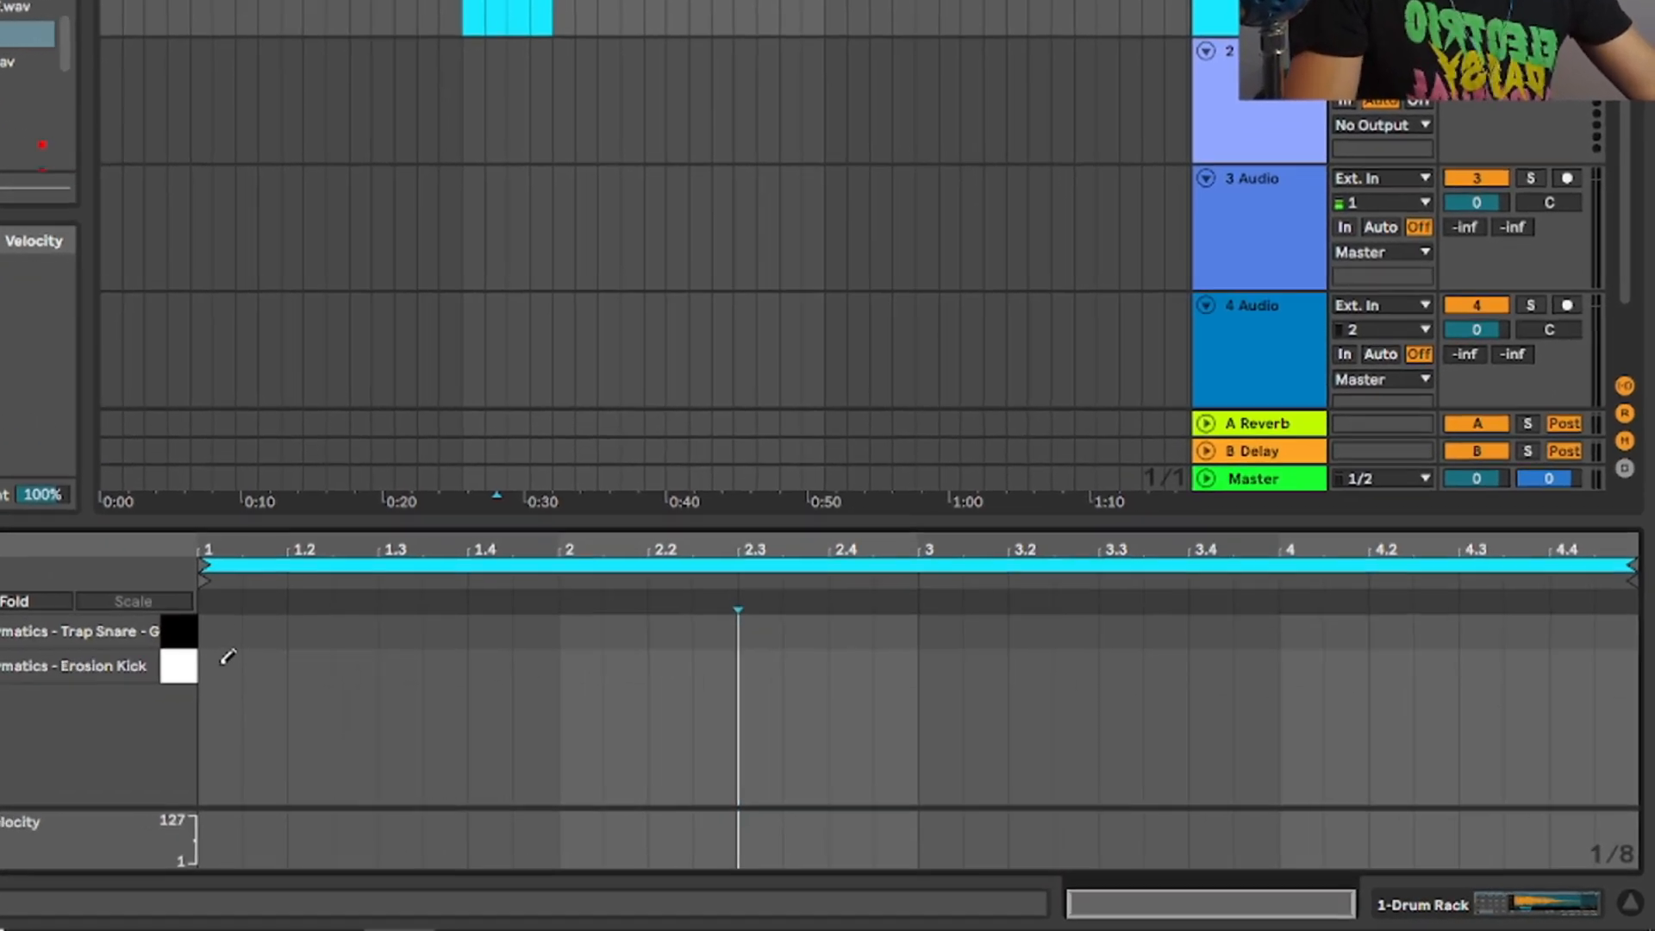
left_click(541, 724)
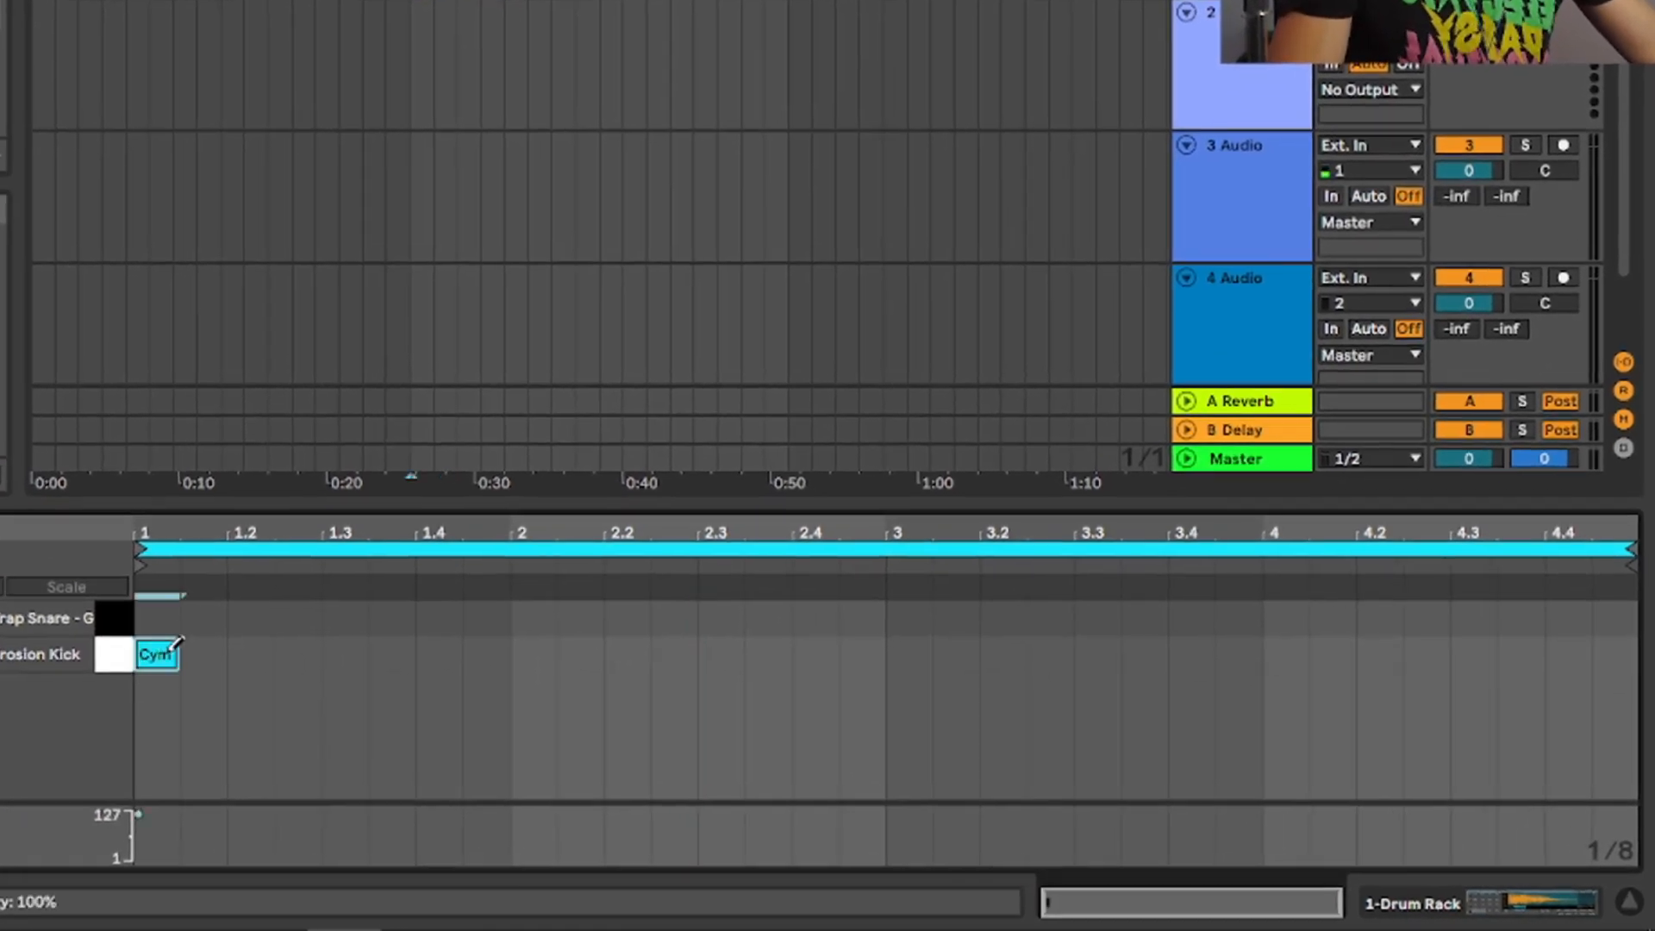
left_click(345, 618)
left_click(578, 654)
left_click(627, 655)
left_click(720, 618)
Draw kicks at 3, 3.2.3, 4.2, 4.4 and 4.4.3 and snares at 3.3, 3.4.3, 4.1.3 and 4.3, and play the beat.
left_click(908, 655)
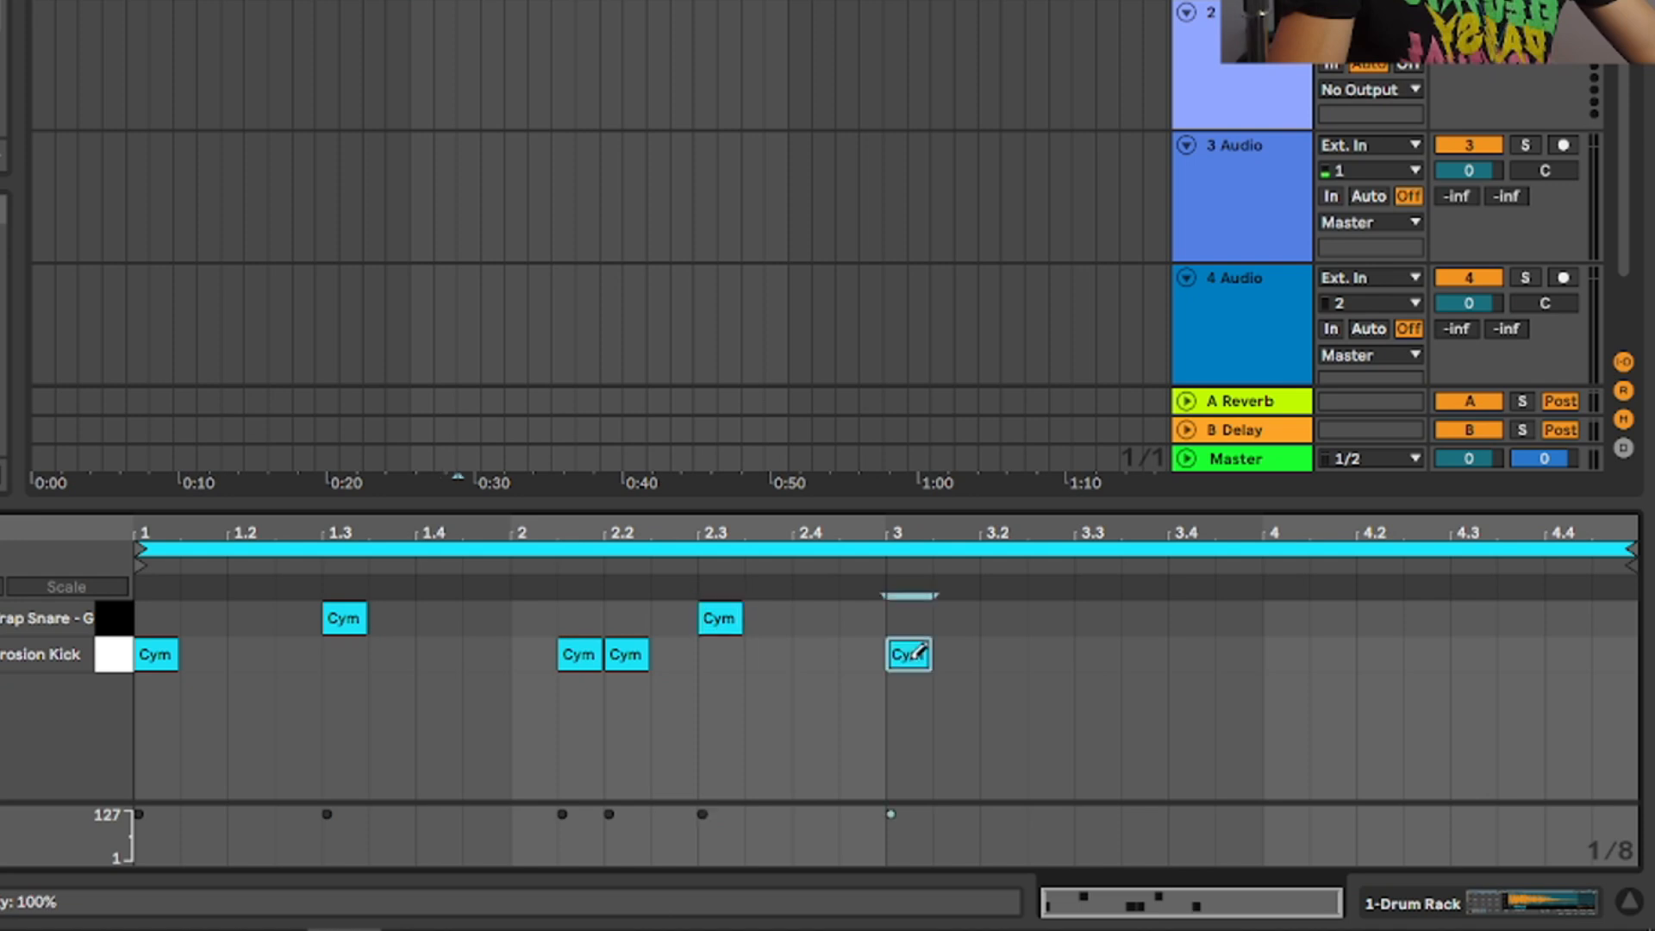
left_click(1049, 654)
left_click(1095, 618)
left_click(1237, 618)
left_click(1332, 618)
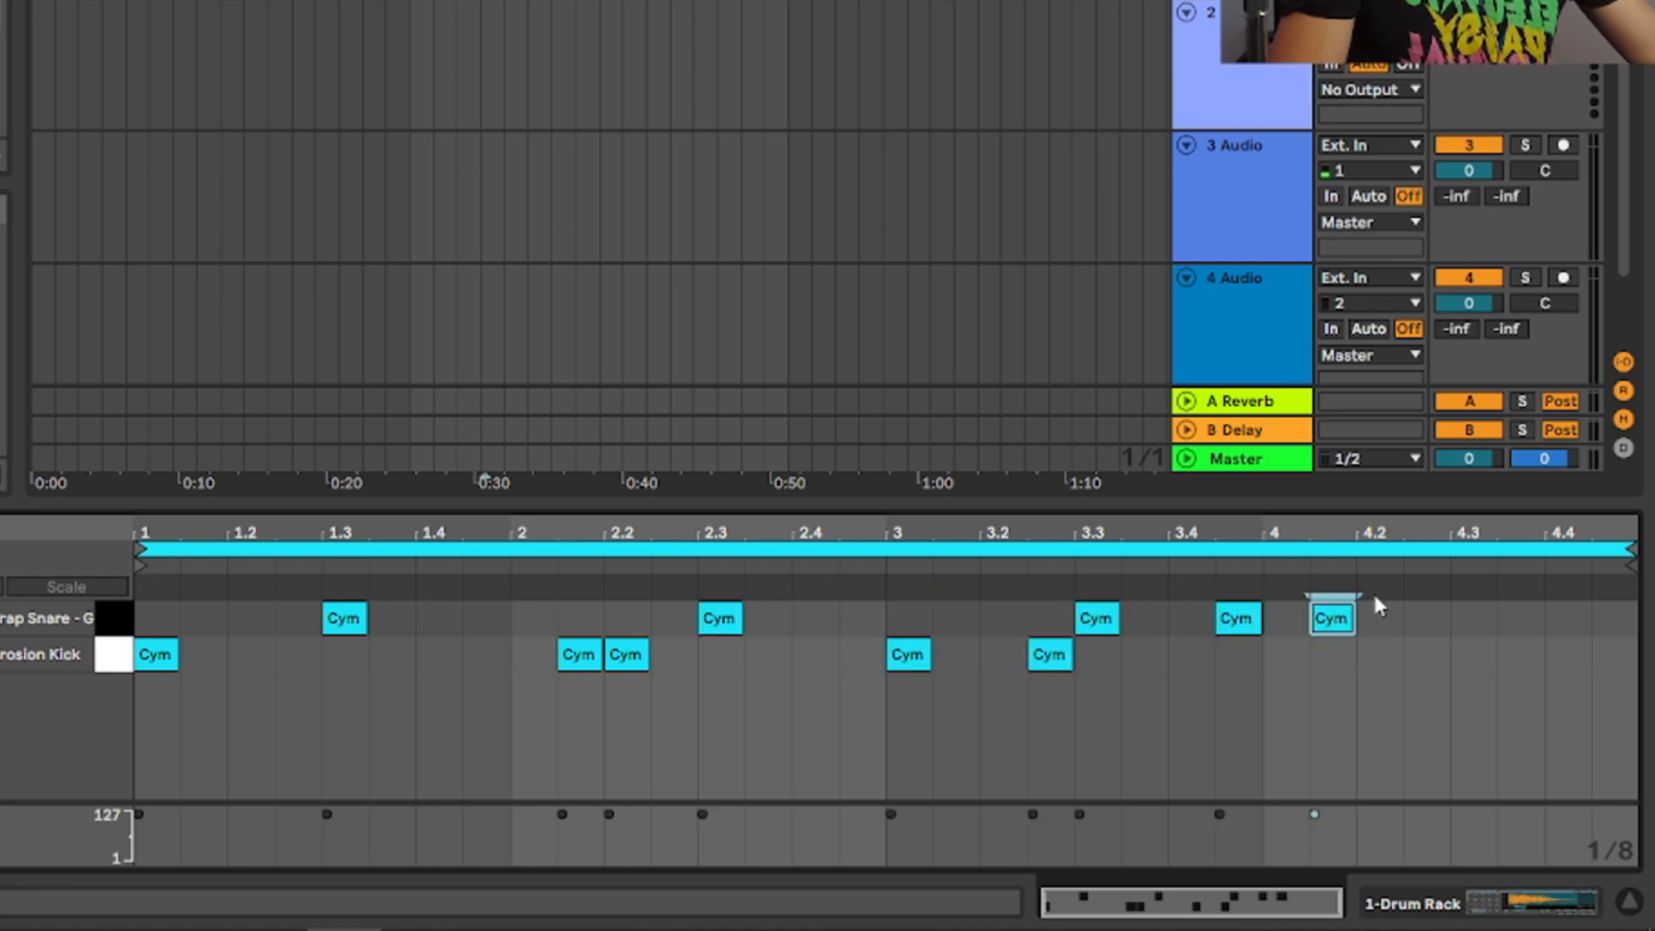
left_click(1378, 654)
left_click(1472, 618)
left_click(1566, 654)
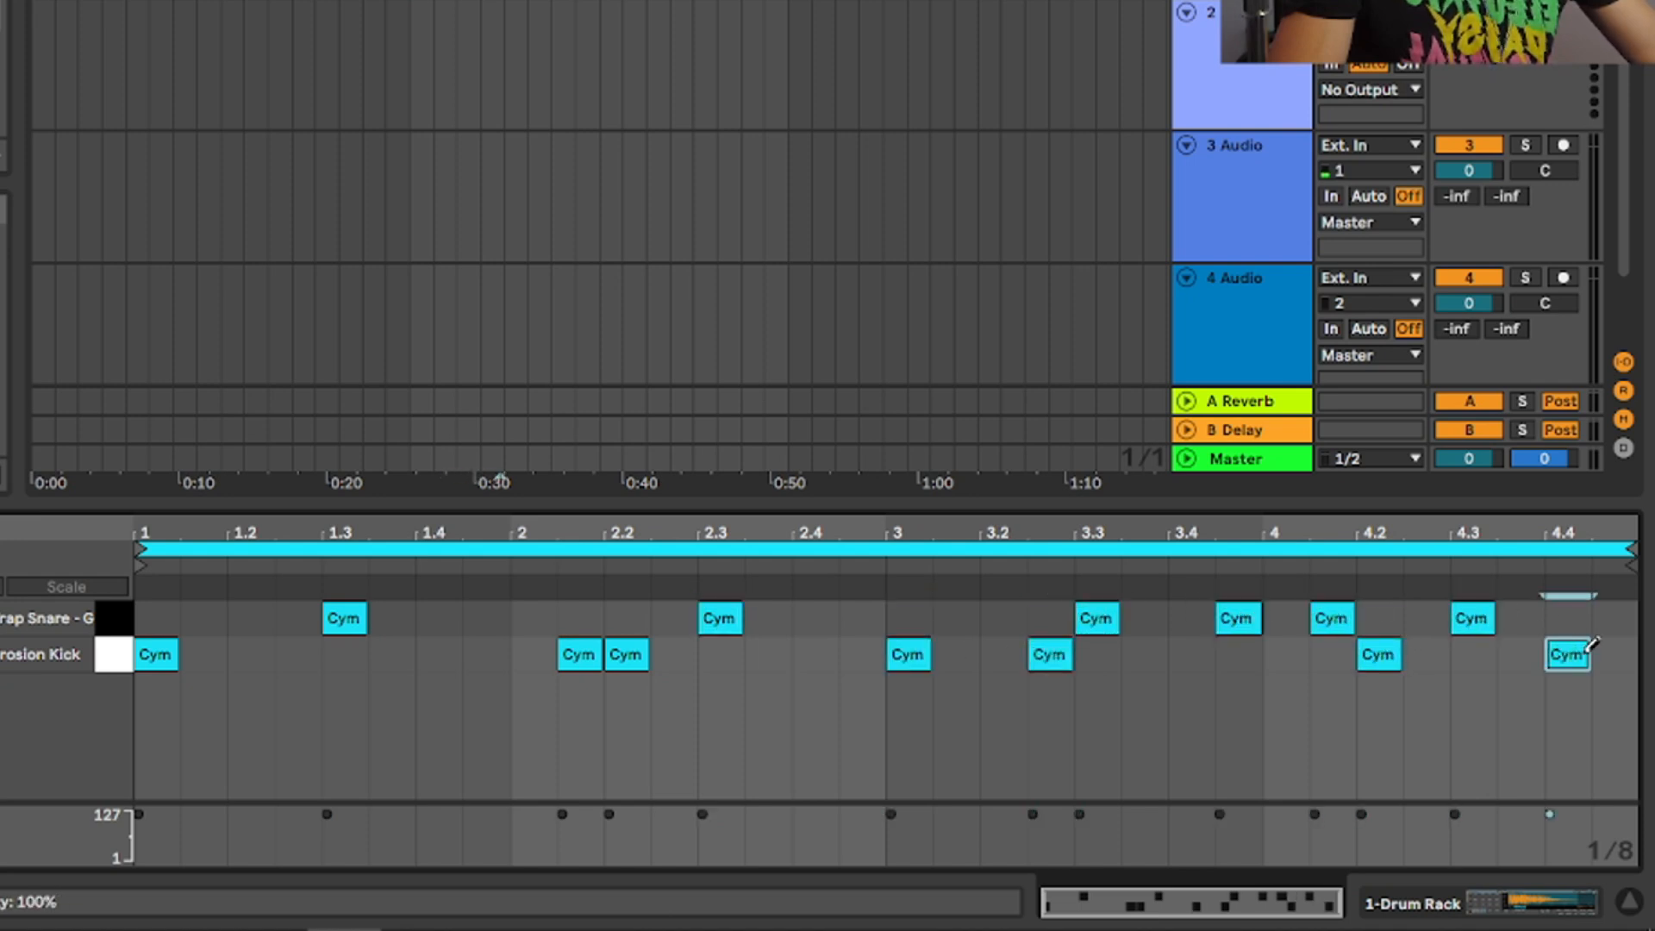
left_click(1613, 654)
key("space")
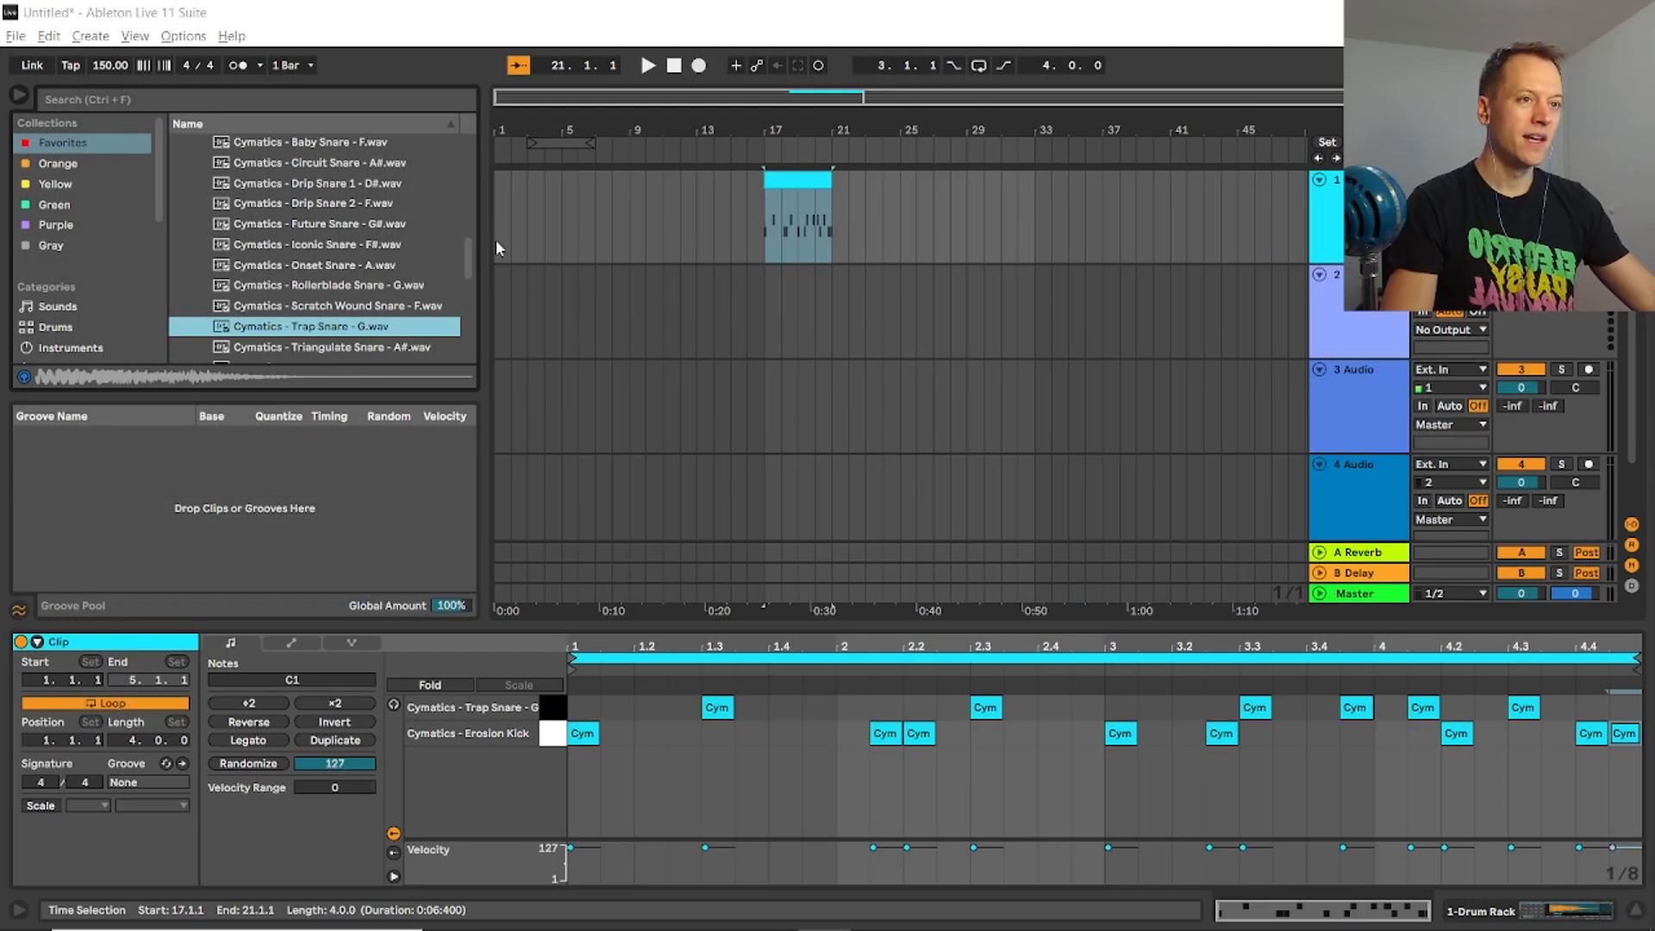
Load Cymatics - Blitz Hihat from the trap pack's closed hi-hats onto Drum Rack pad D1.
scroll(323, 274, "up", 2)
scroll(323, 274, "up", 4)
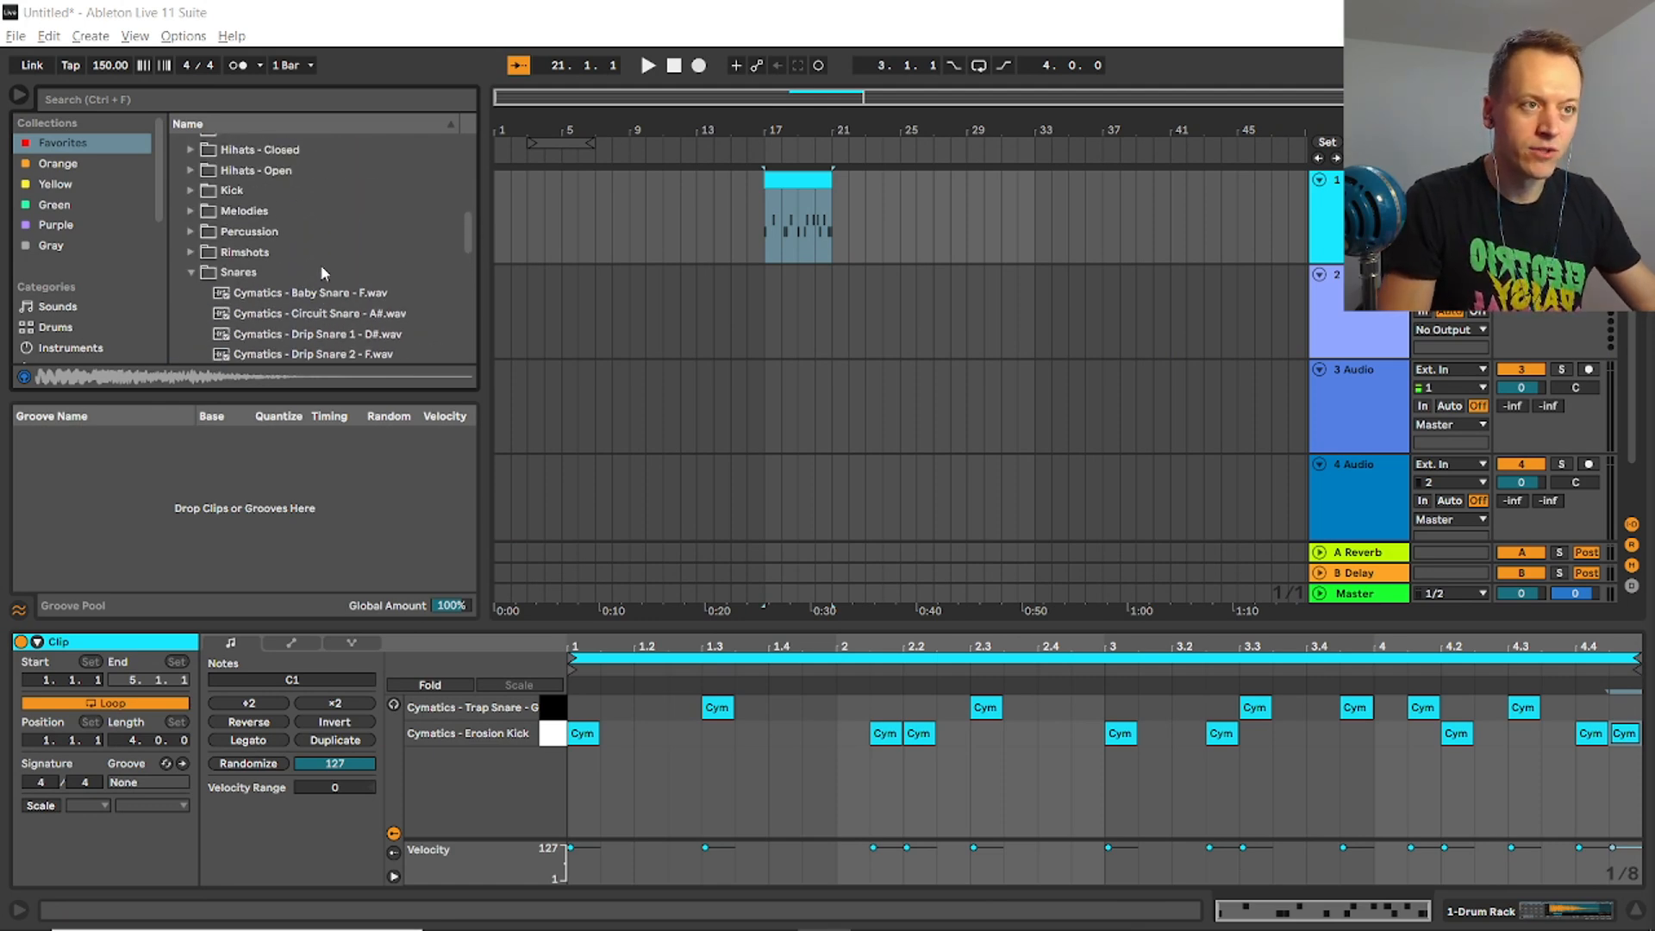
left_click(284, 170)
left_click_drag(341, 193, 220, 853)
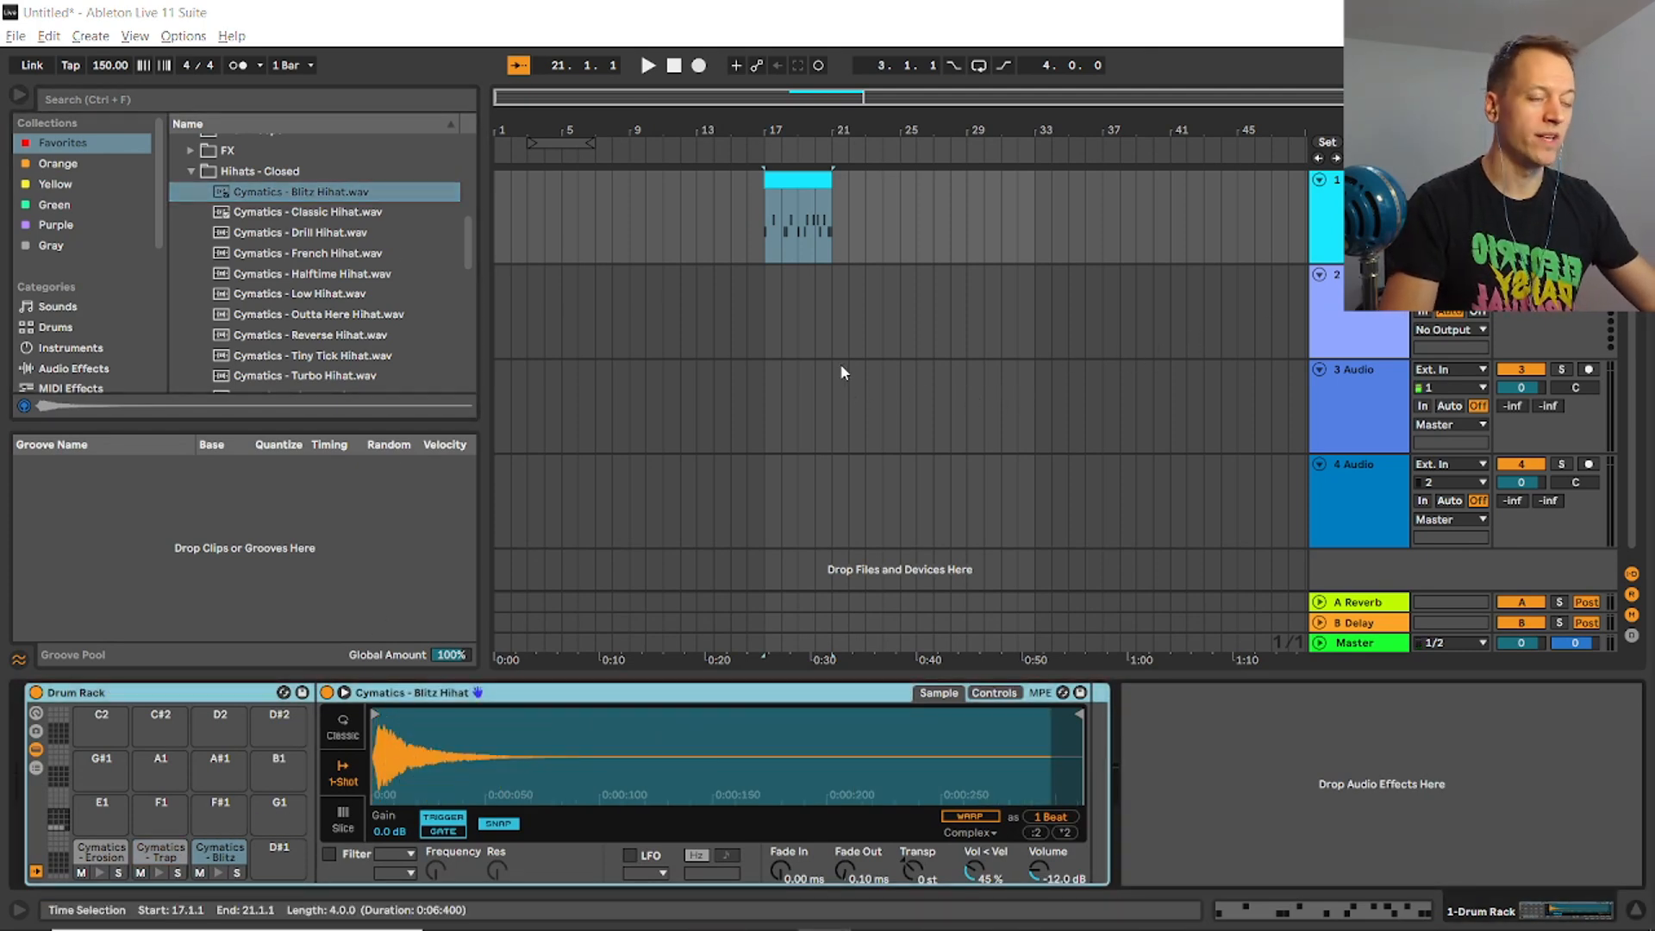
Hide the Groove Pool, insert an Arpeggiator MIDI effect before the Blitz Hihat sample on pad D1, and audition the pad.
double_click(786, 179)
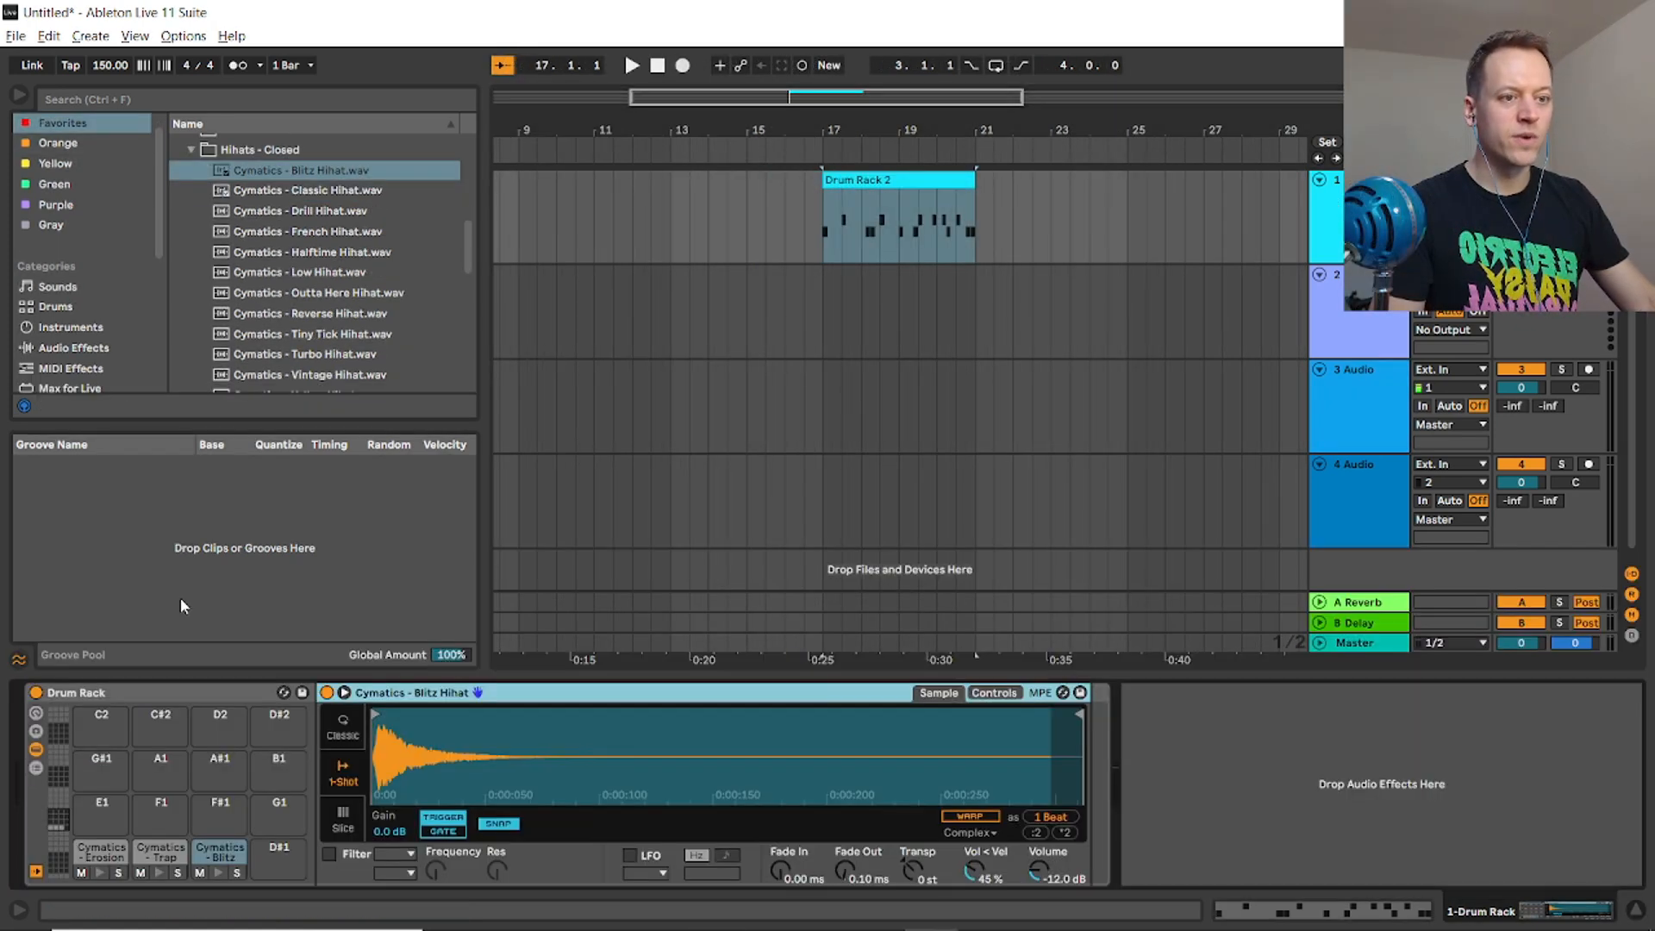
left_click(19, 661)
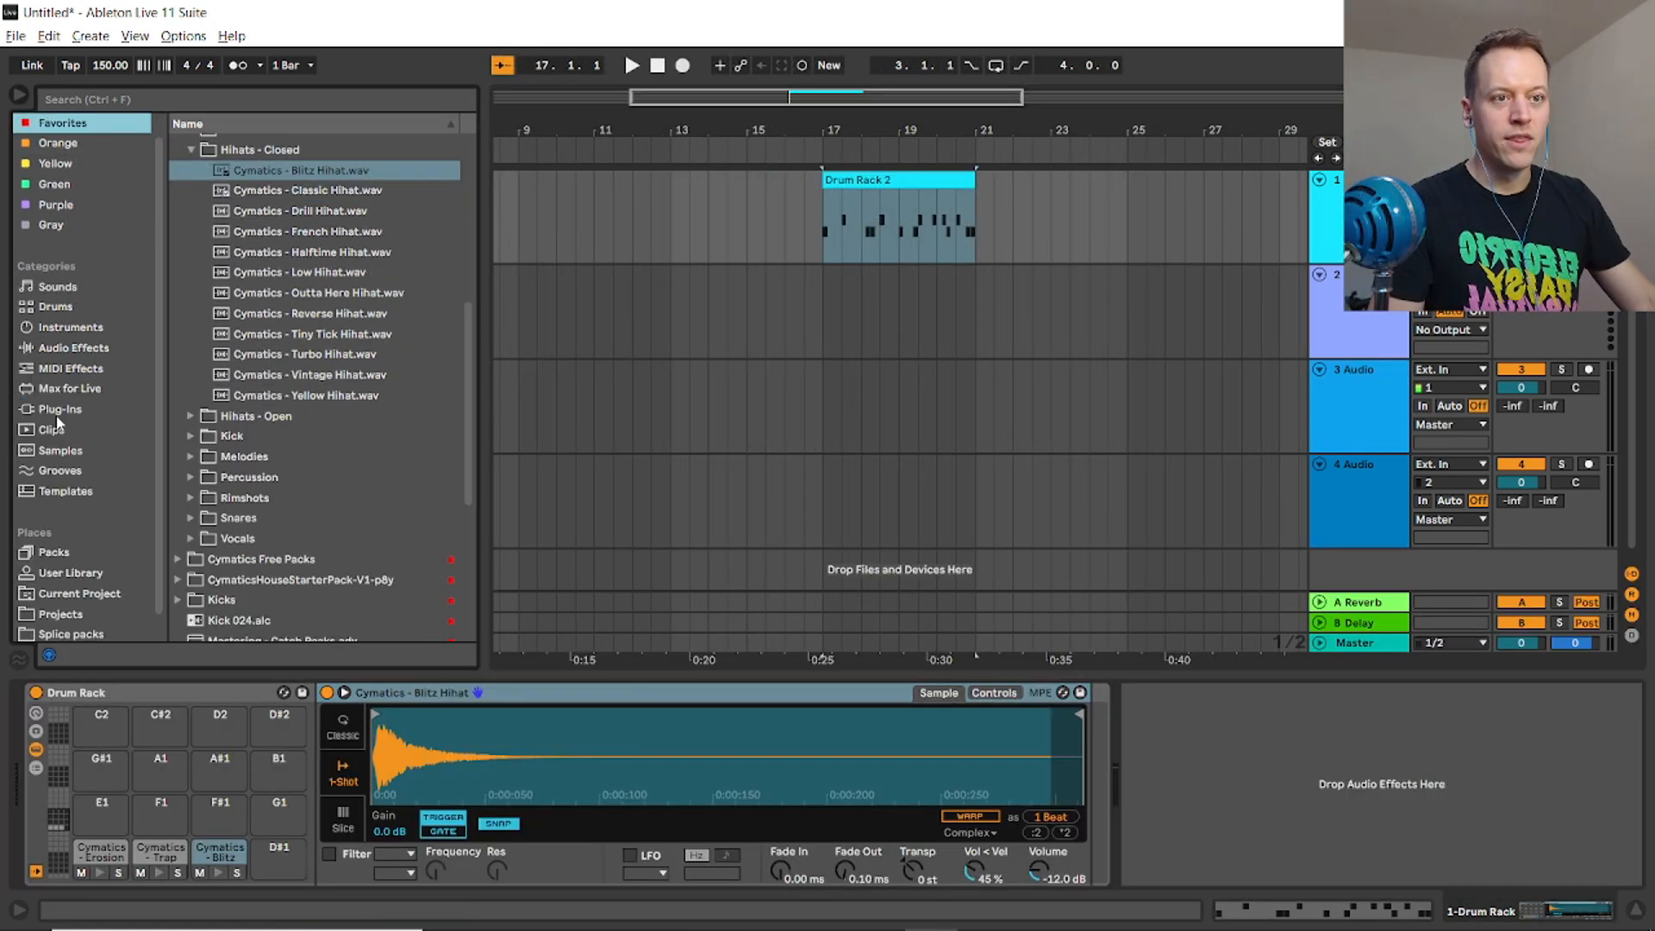
left_click(74, 370)
left_click_drag(240, 147, 356, 741)
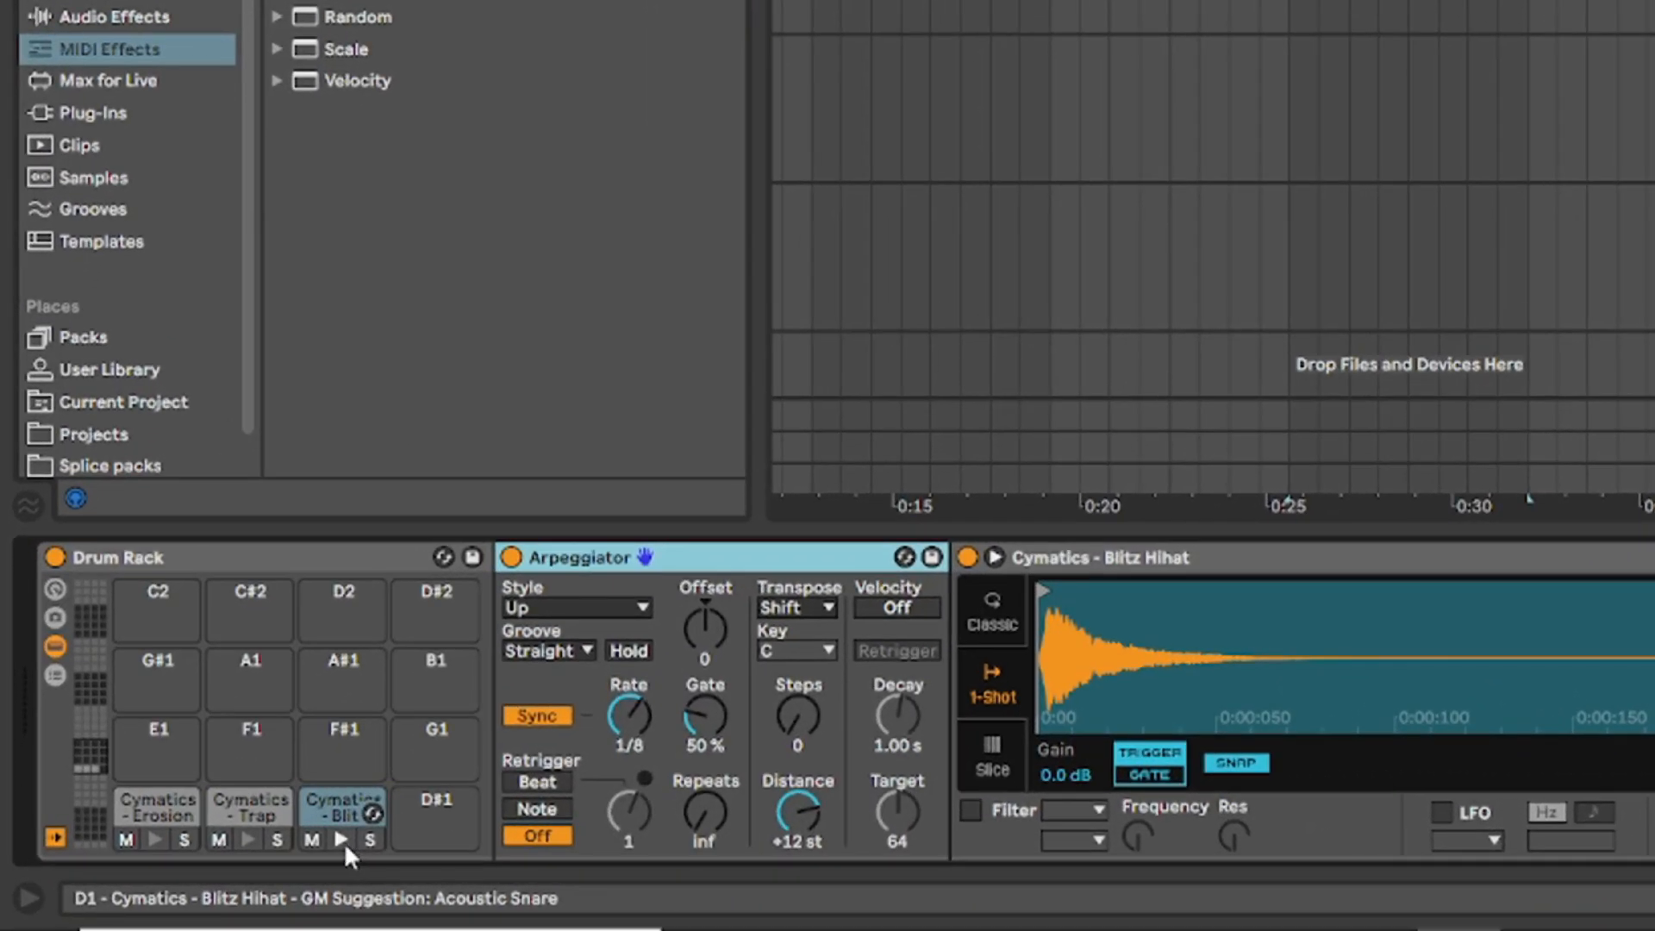
left_click(341, 839)
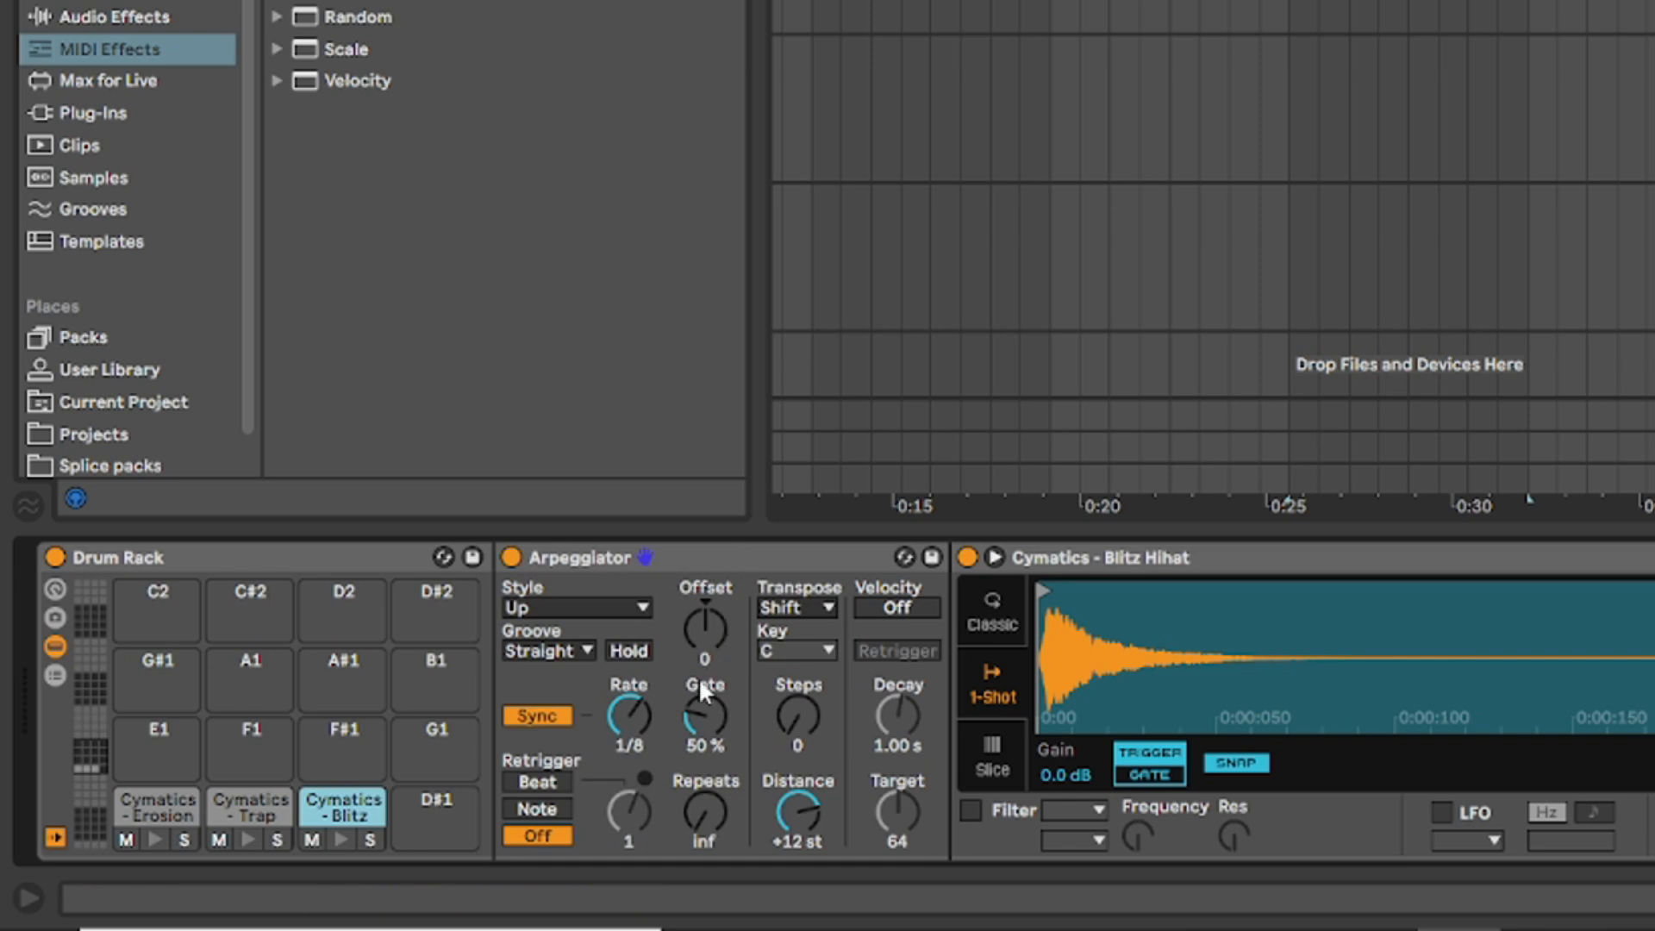
Set the Arpeggiator's synced rate to 1/16 and audition the hi-hat pad.
left_click(641, 715)
left_click_drag(641, 716, 638, 711)
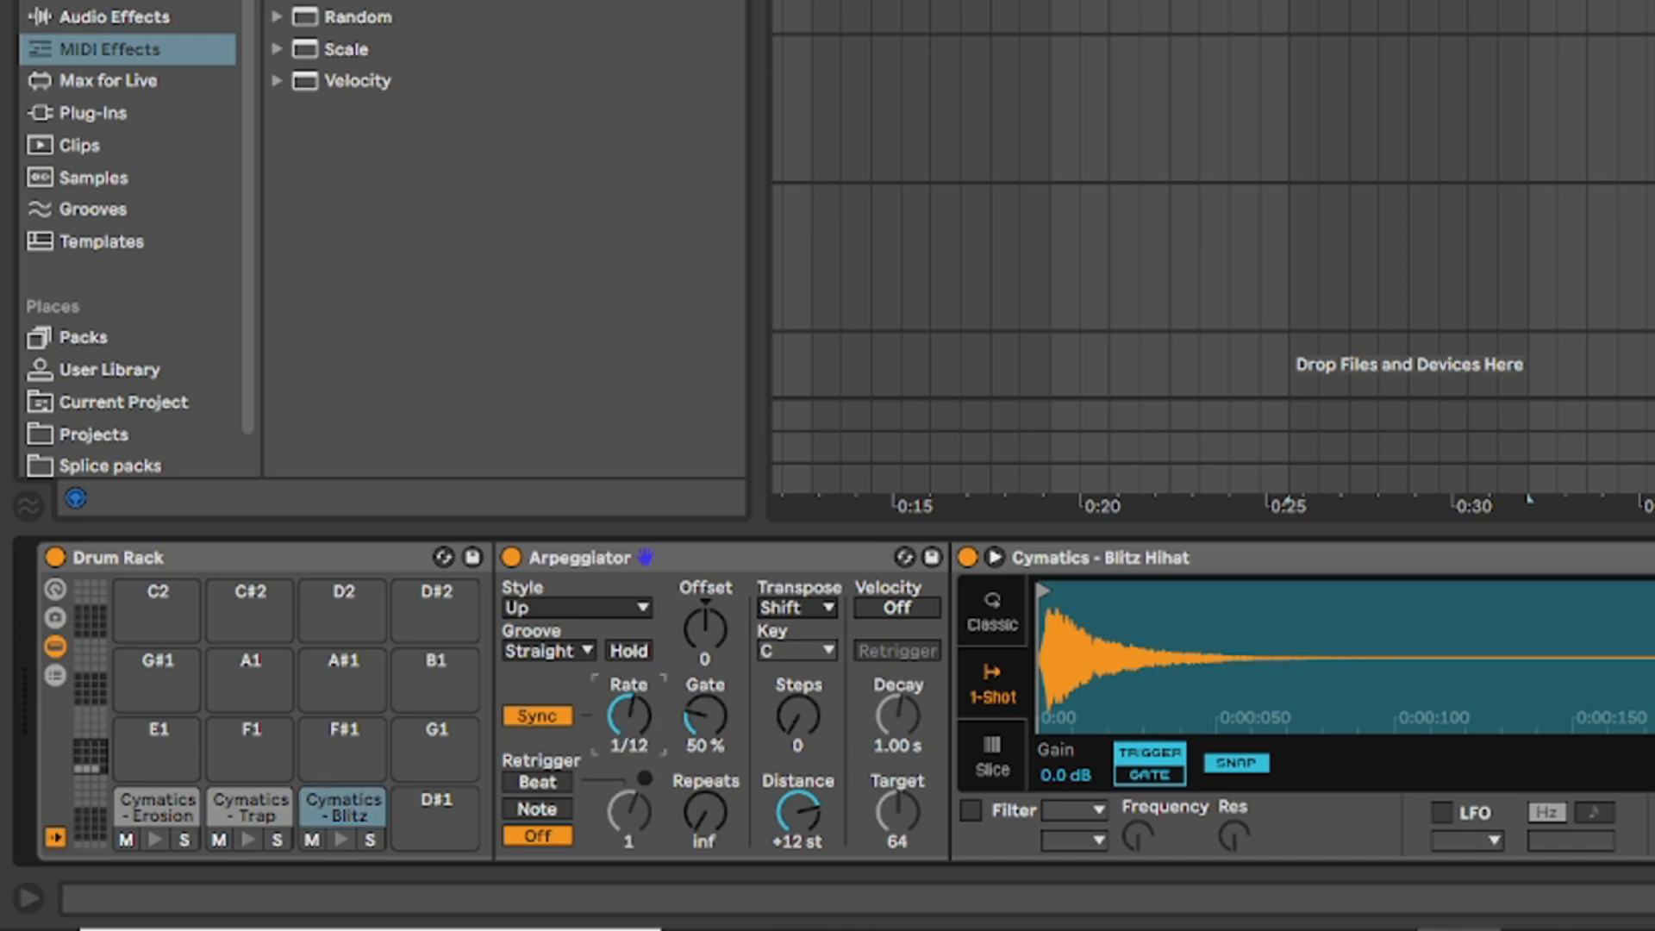
left_click(344, 840)
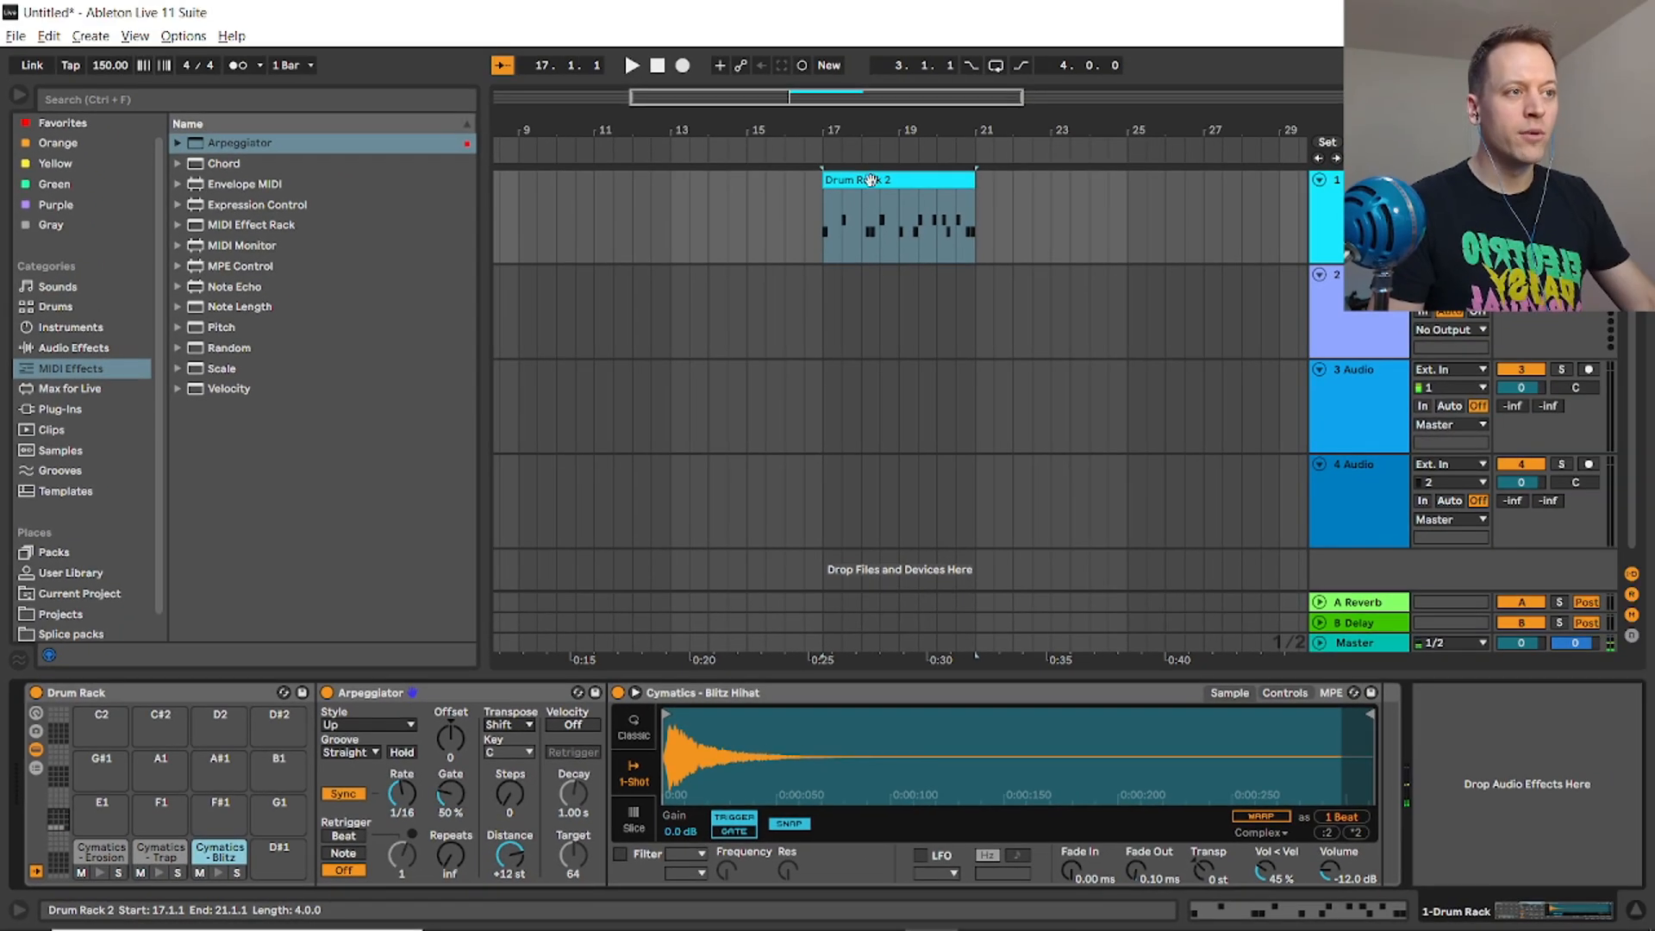
Draw a Blitz Hihat note at 1, stretch it across all four bars of the clip, and play the beat.
double_click(871, 185)
key("b")
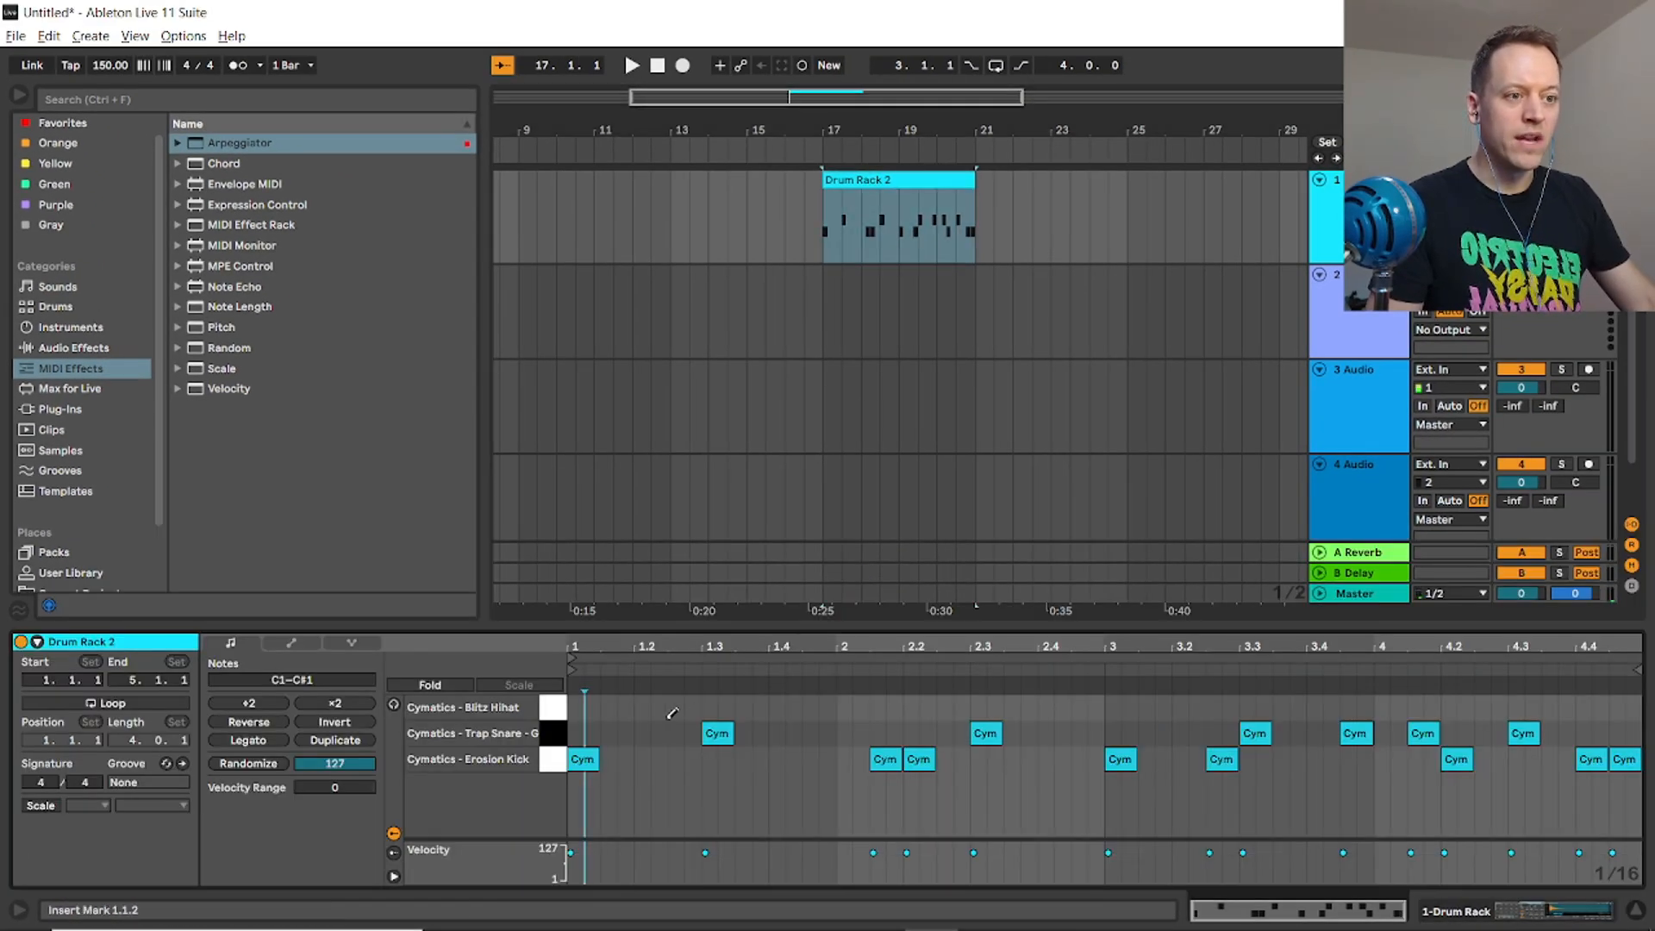
left_click(575, 706)
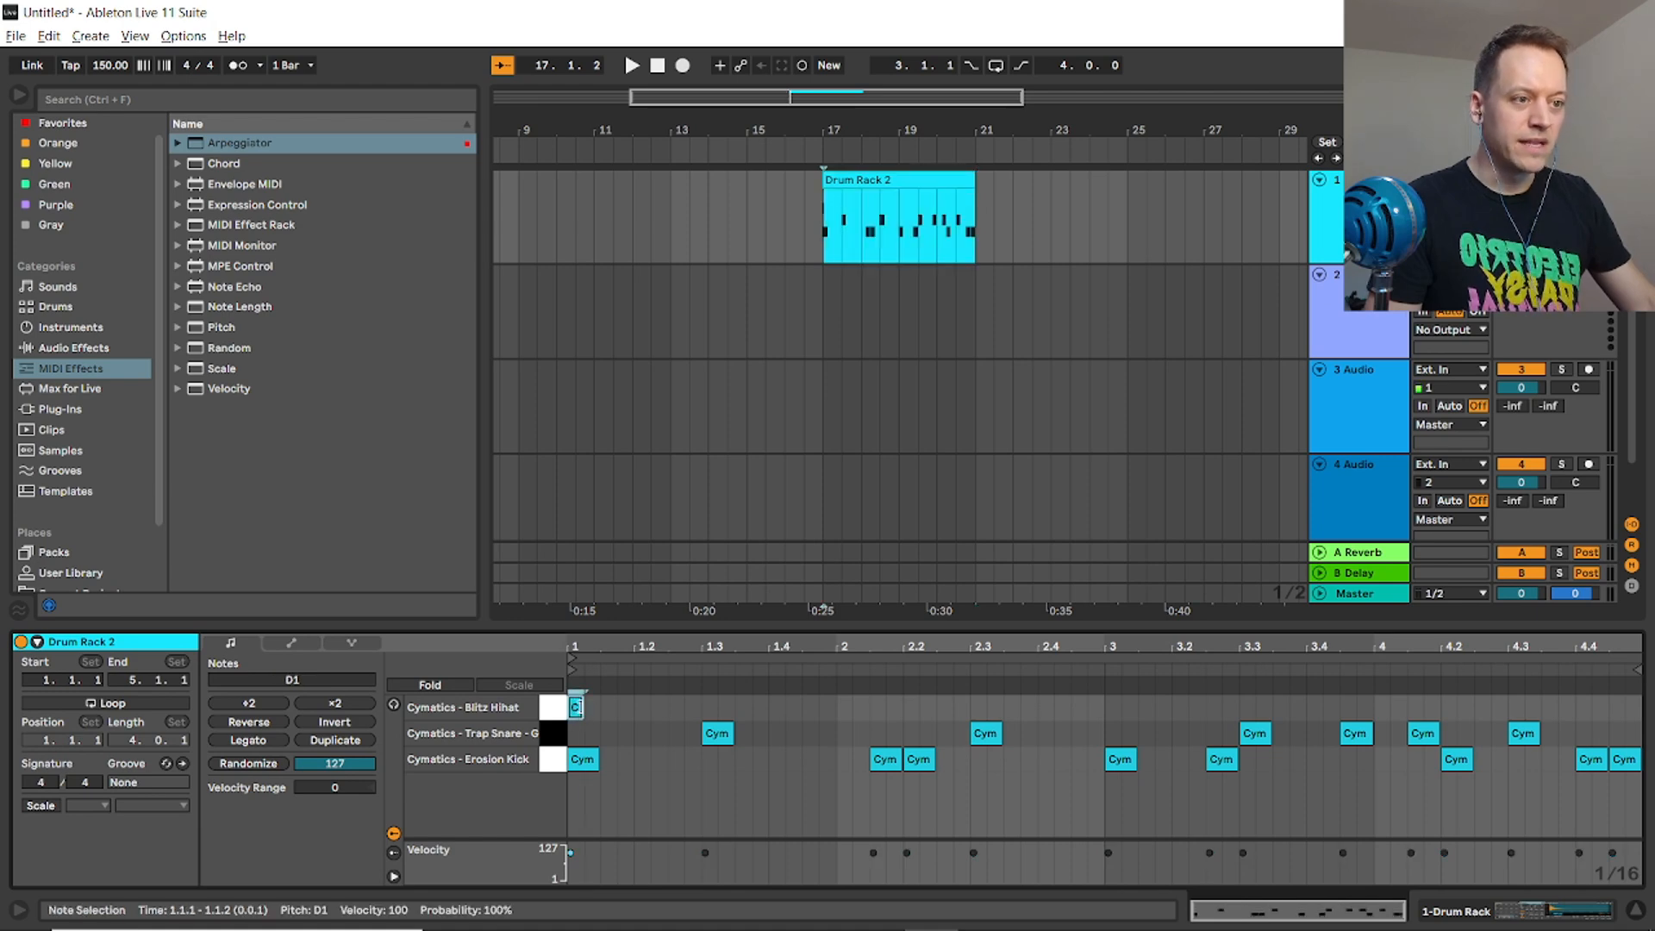
left_click_drag(578, 706, 1637, 712)
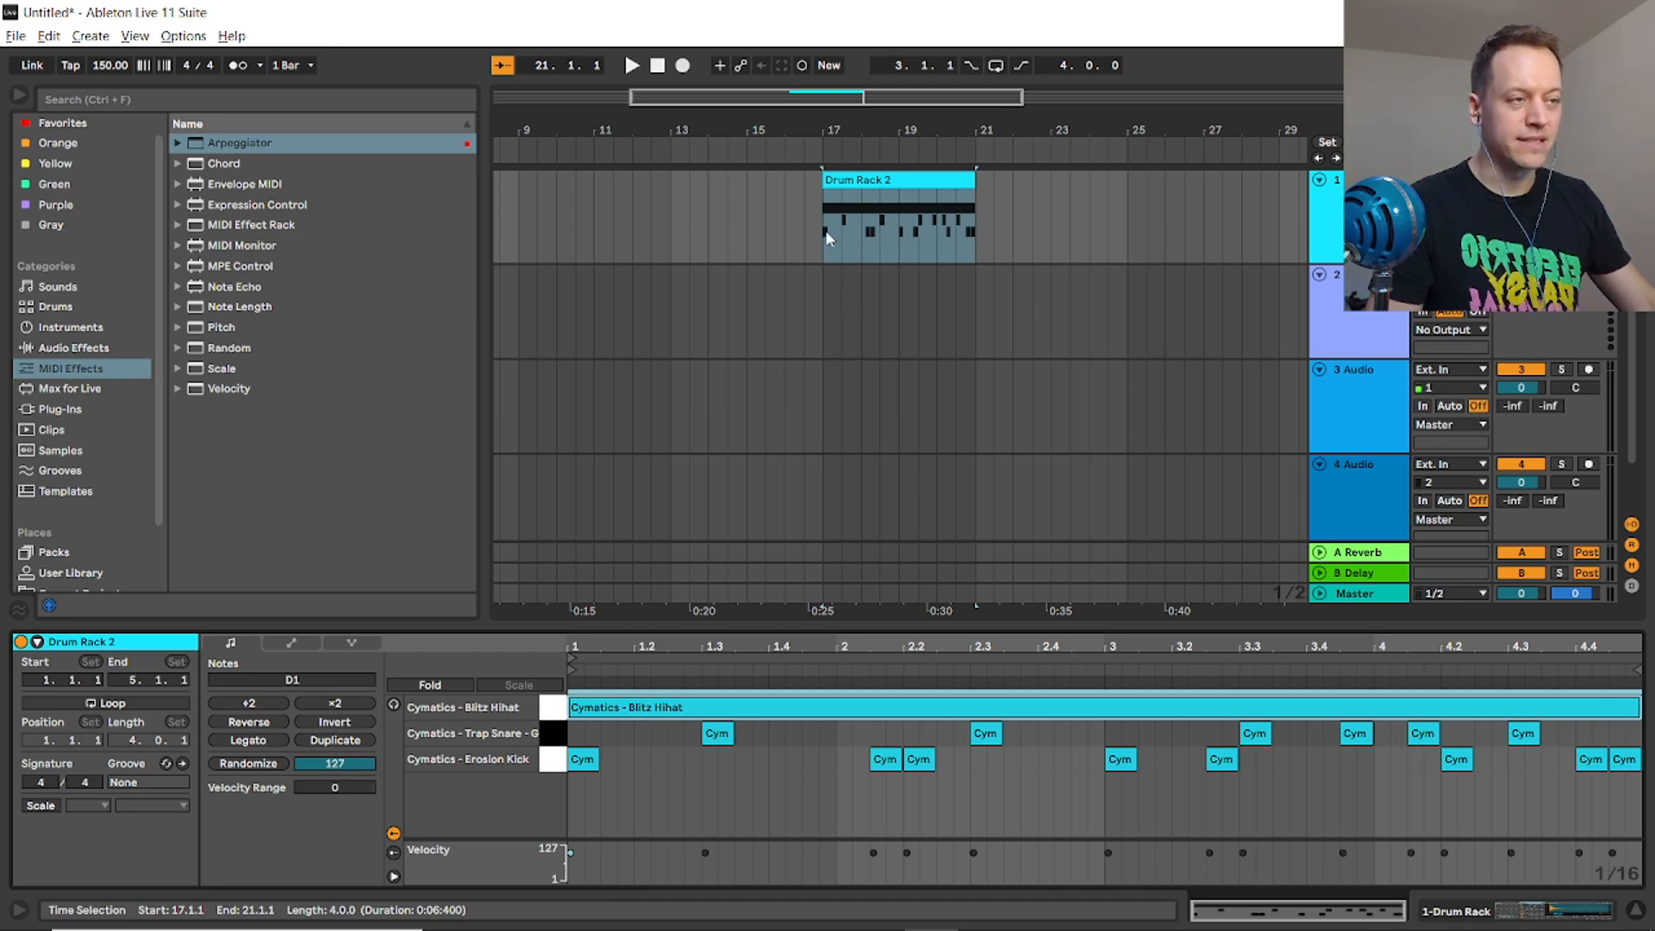
key("space")
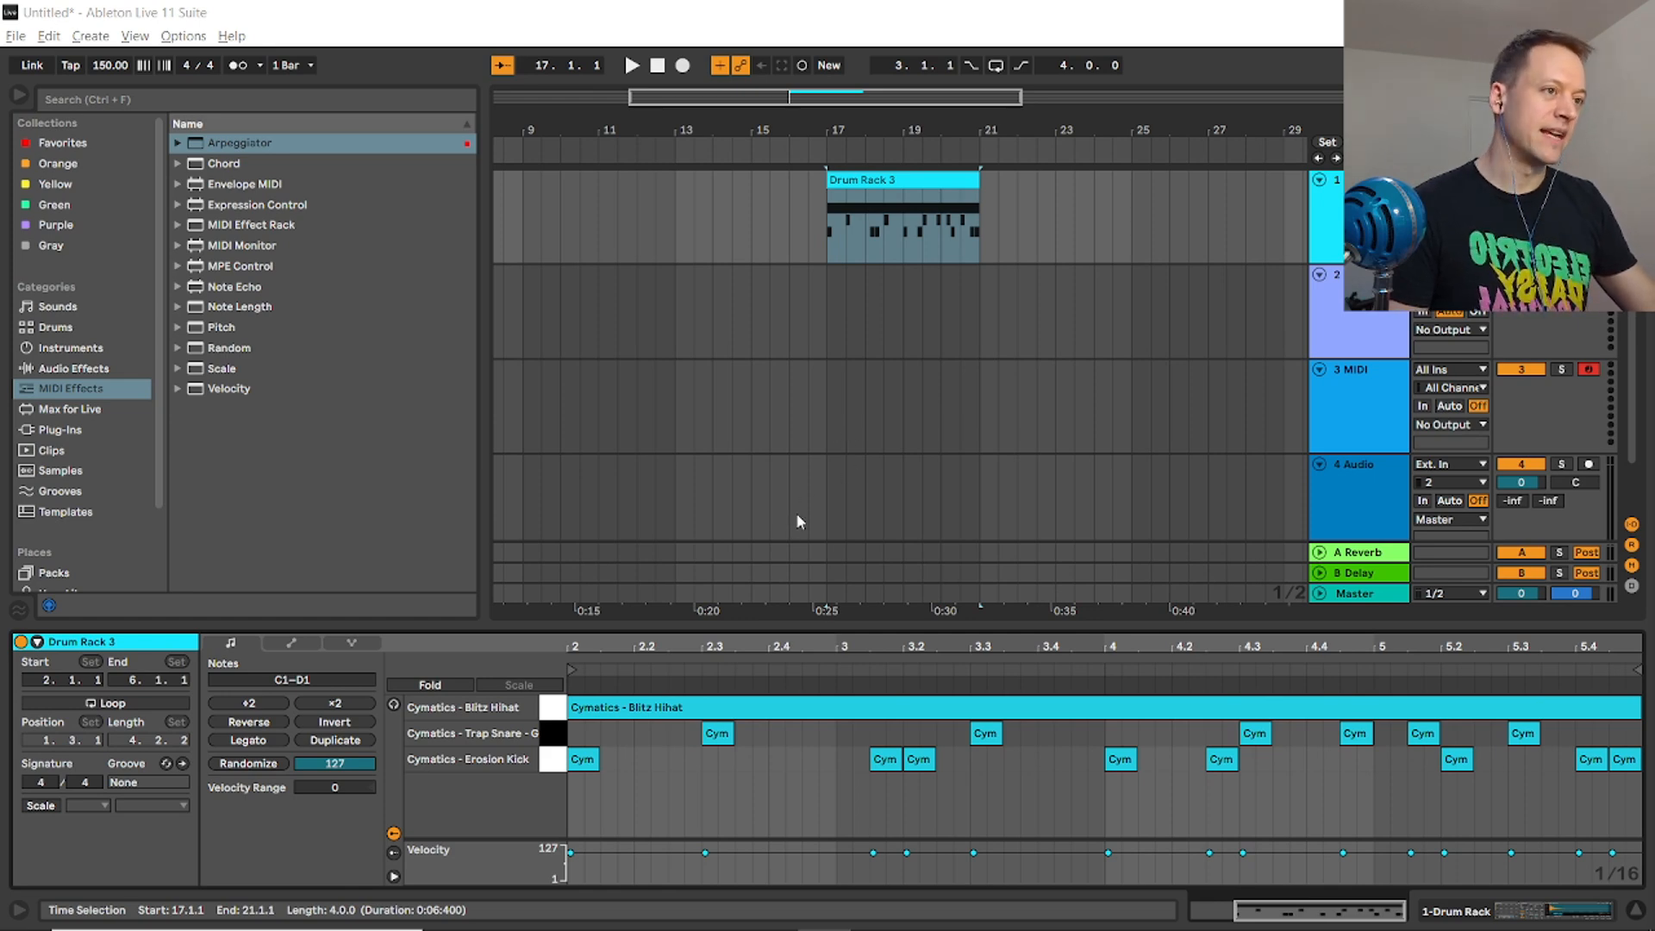
Map the Arpeggiator's Rate on the hi-hat pad to Macro 1 of the Drum Rack.
double_click(1371, 207)
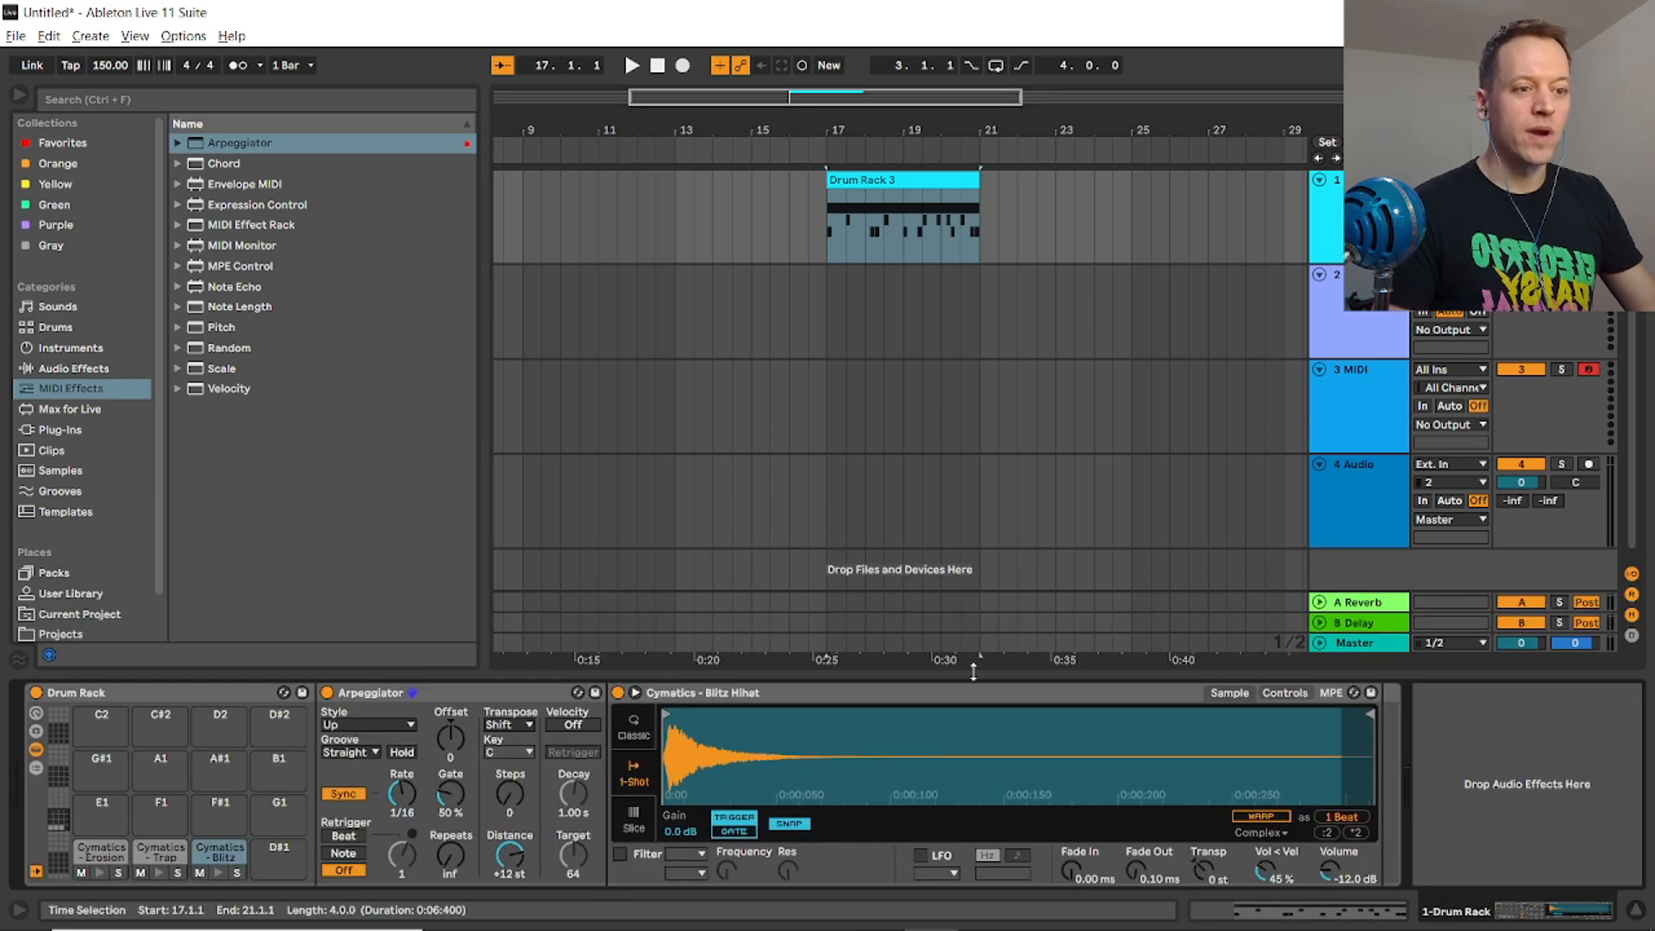
right_click(405, 798)
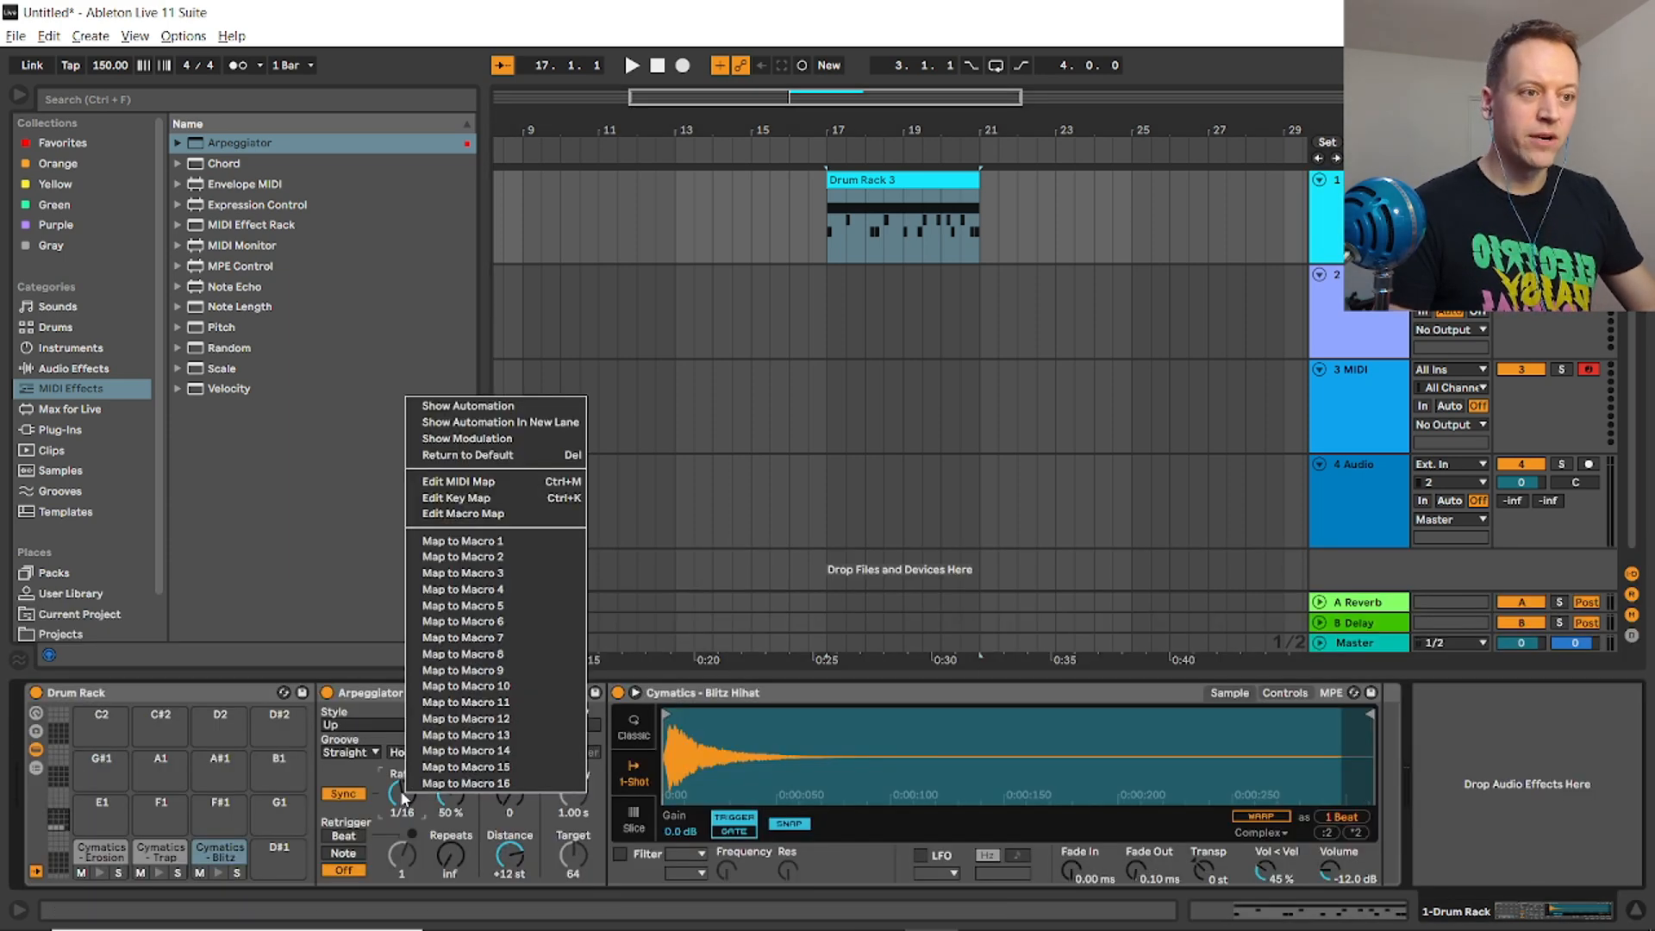
left_click(474, 543)
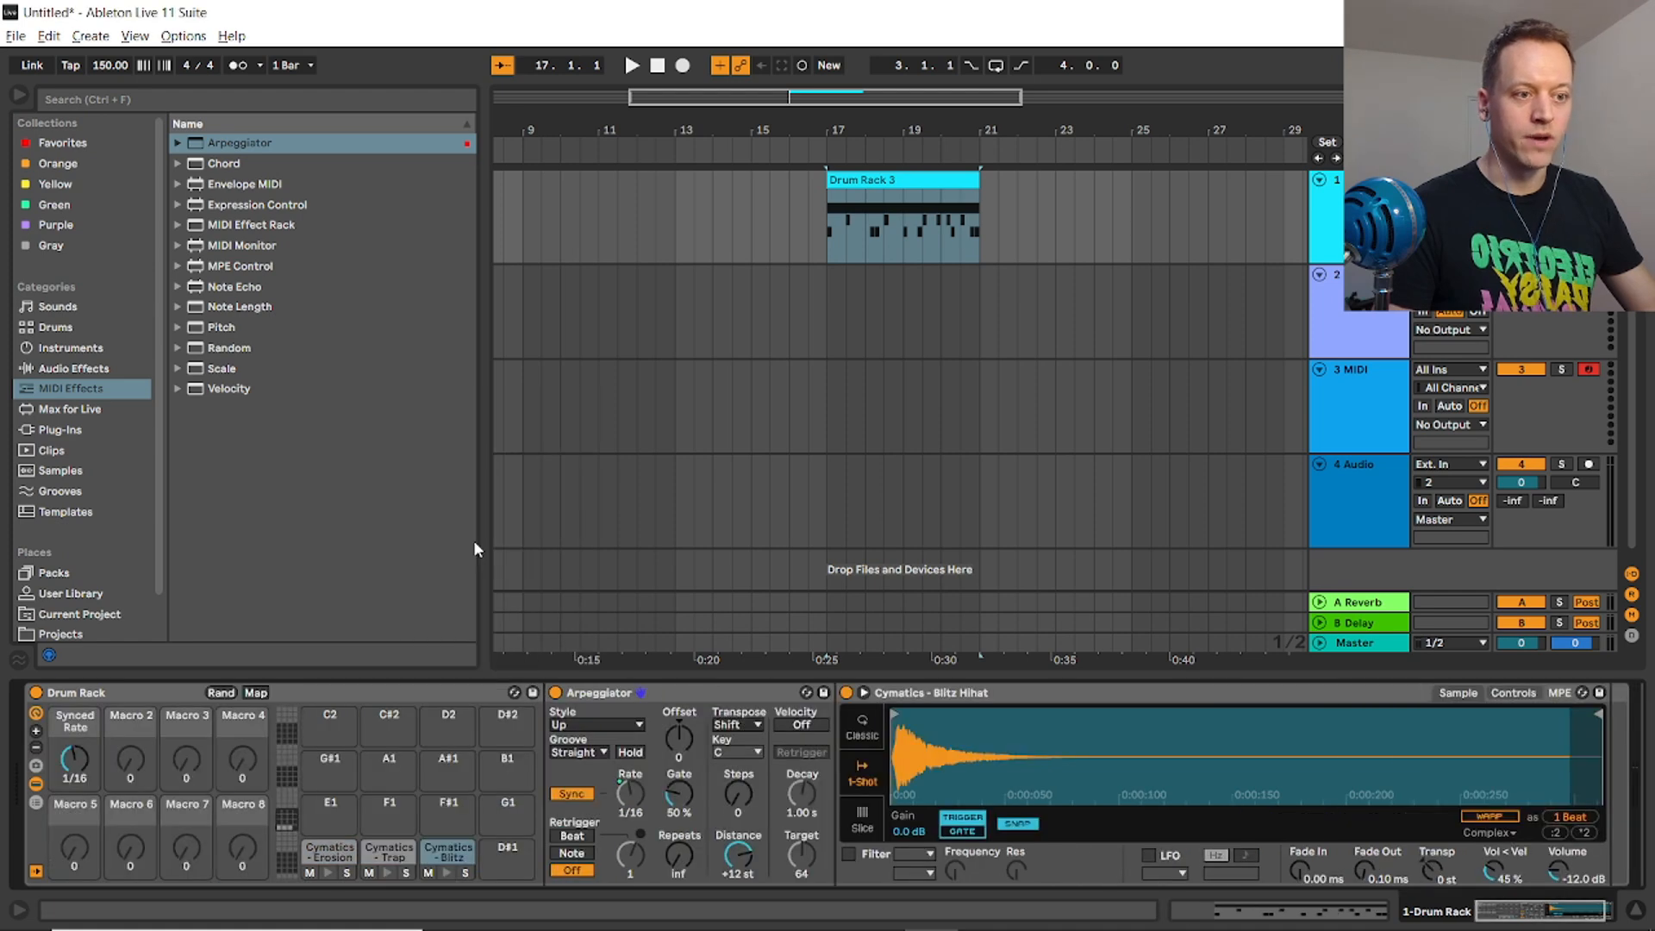
Limit the Synced Rate macro mapping to a minimum of 1/32 and a maximum of 1/8, and turn the macro to 1/8.
right_click(638, 801)
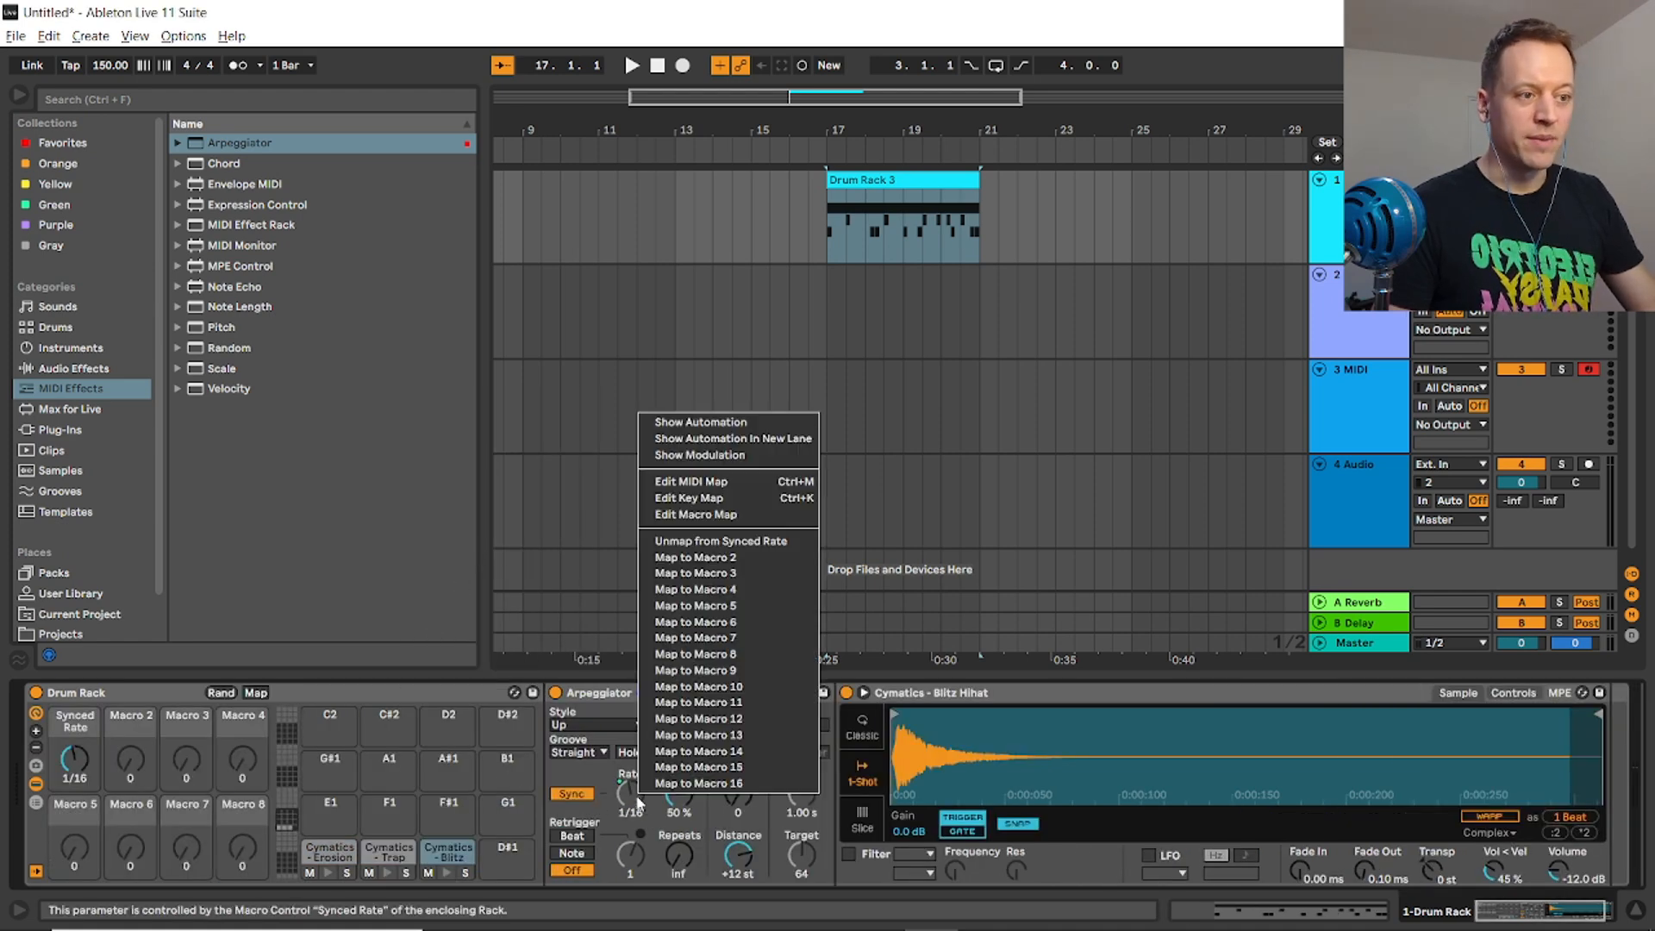
left_click(696, 516)
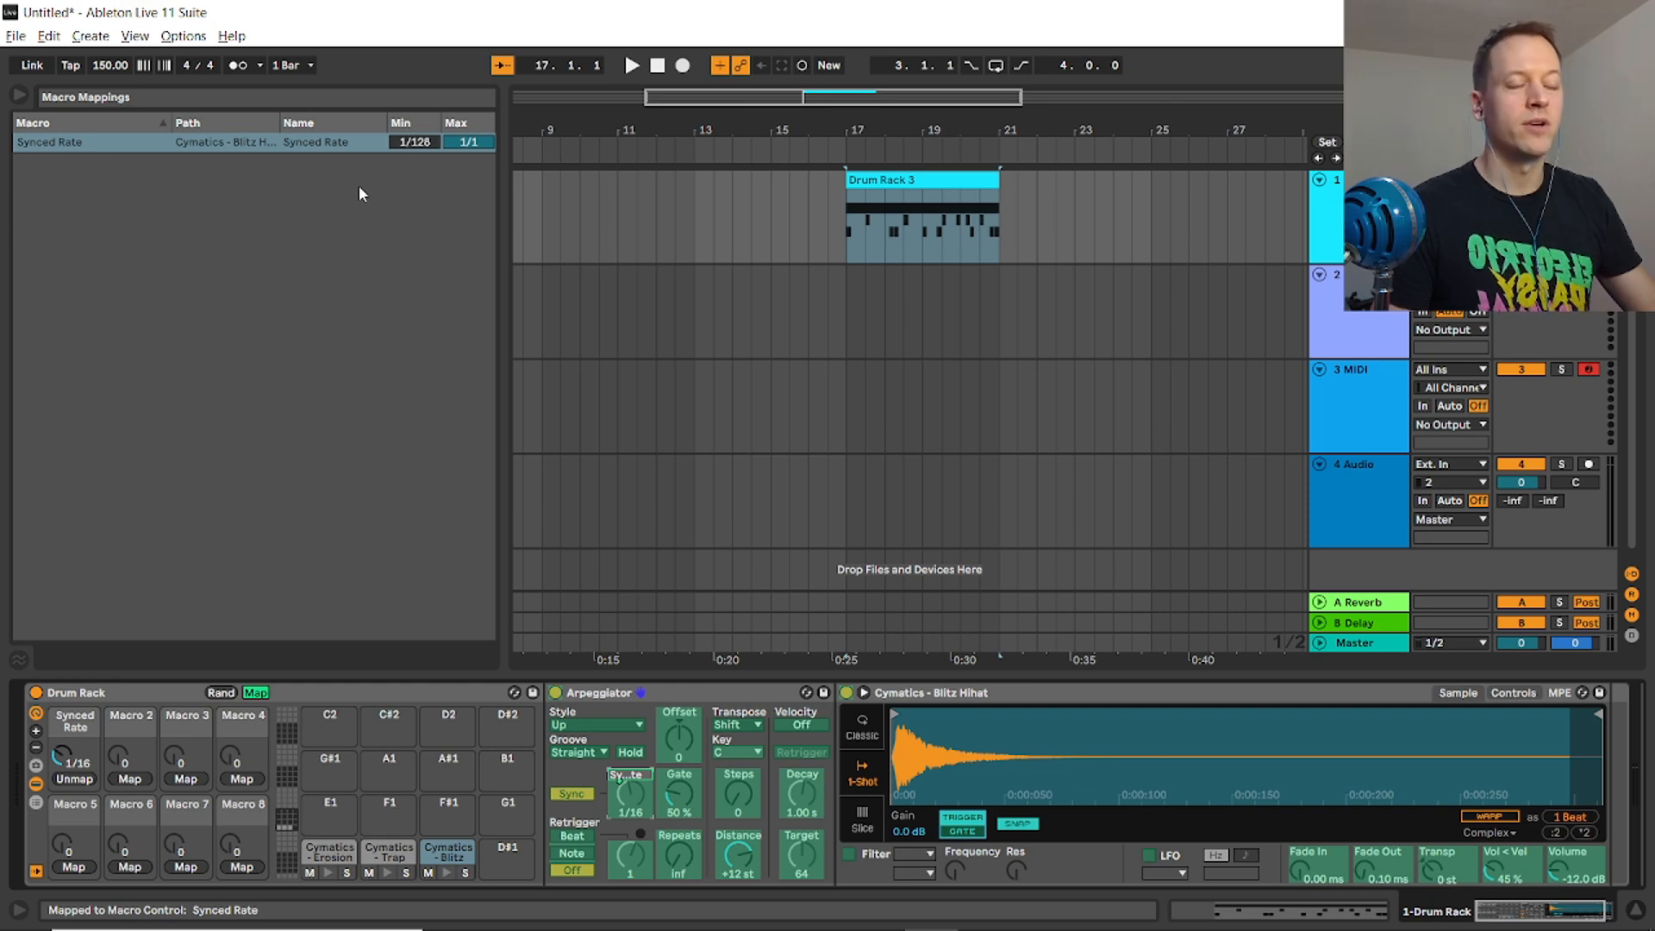
left_click_drag(431, 140, 483, 161)
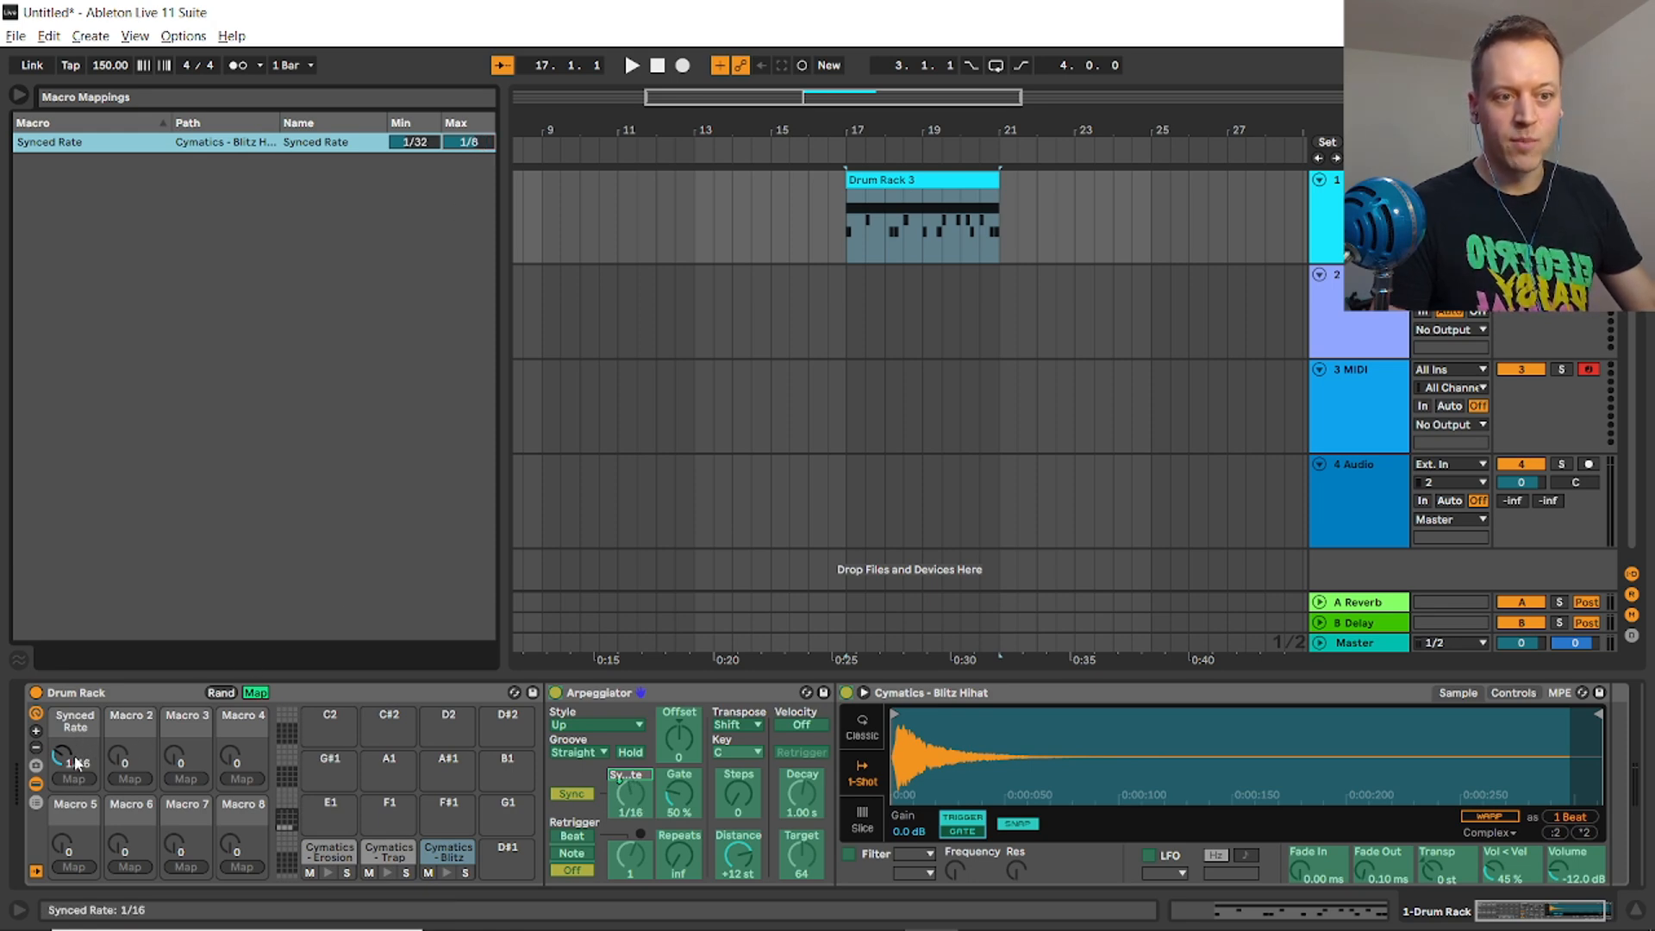
mouse_move(61, 762)
left_mouse_down()
mouse_move(61, 797)
mouse_move(61, 711)
mouse_move(61, 806)
mouse_move(62, 767)
left_mouse_up()
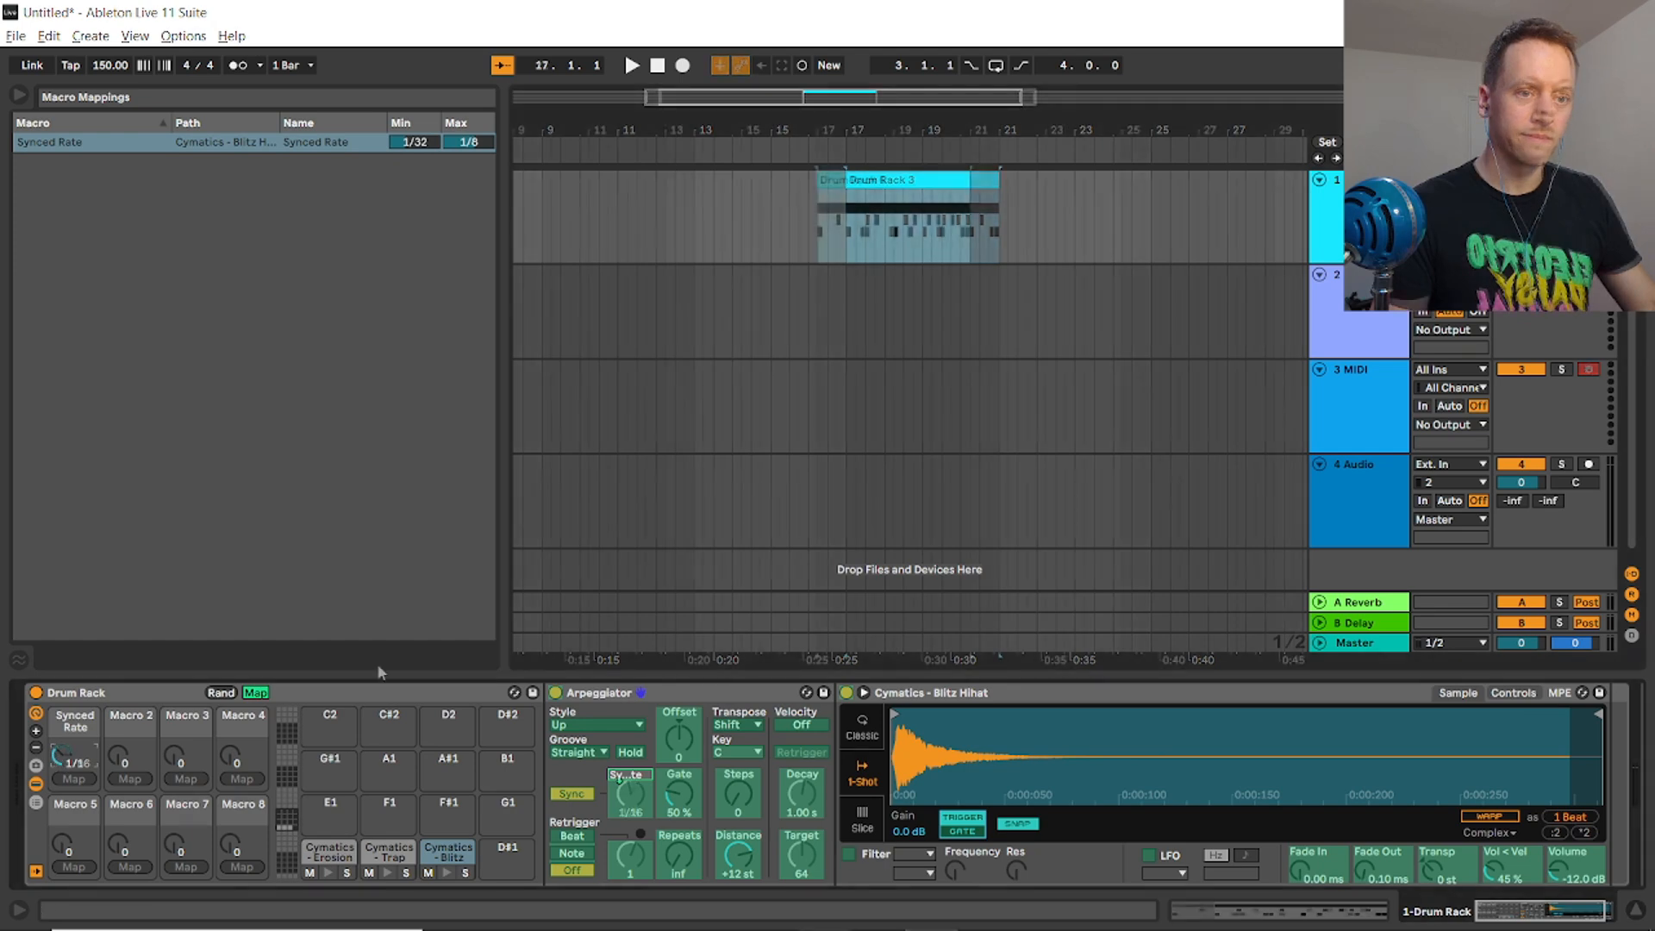
left_click(889, 4)
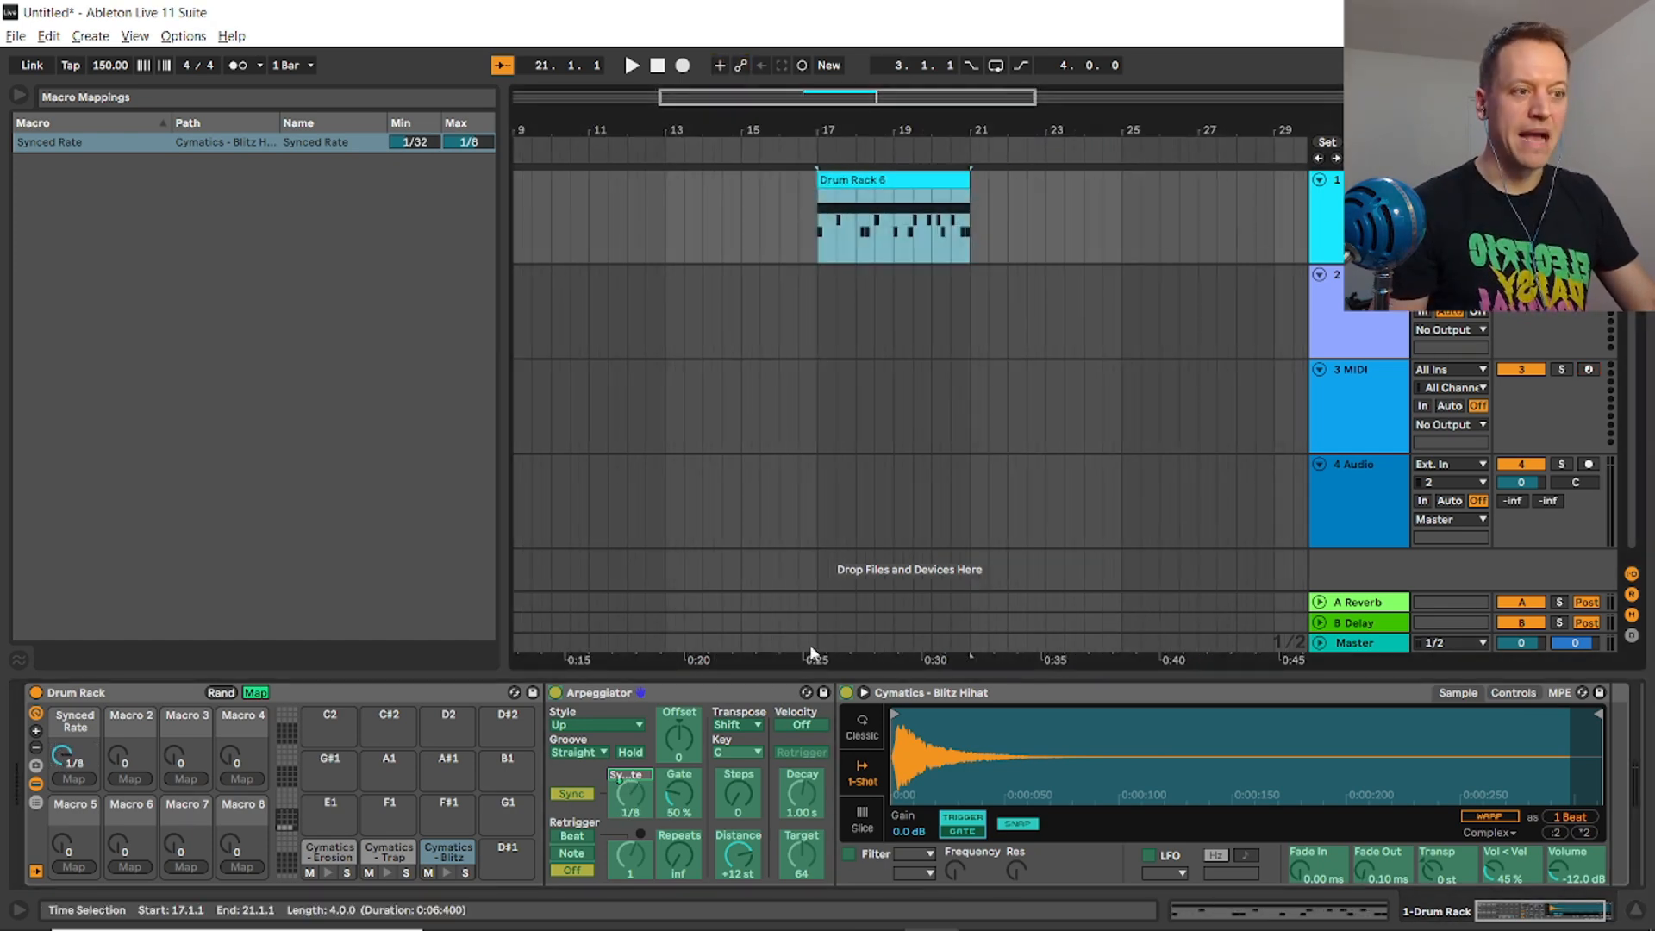
key("Escape")
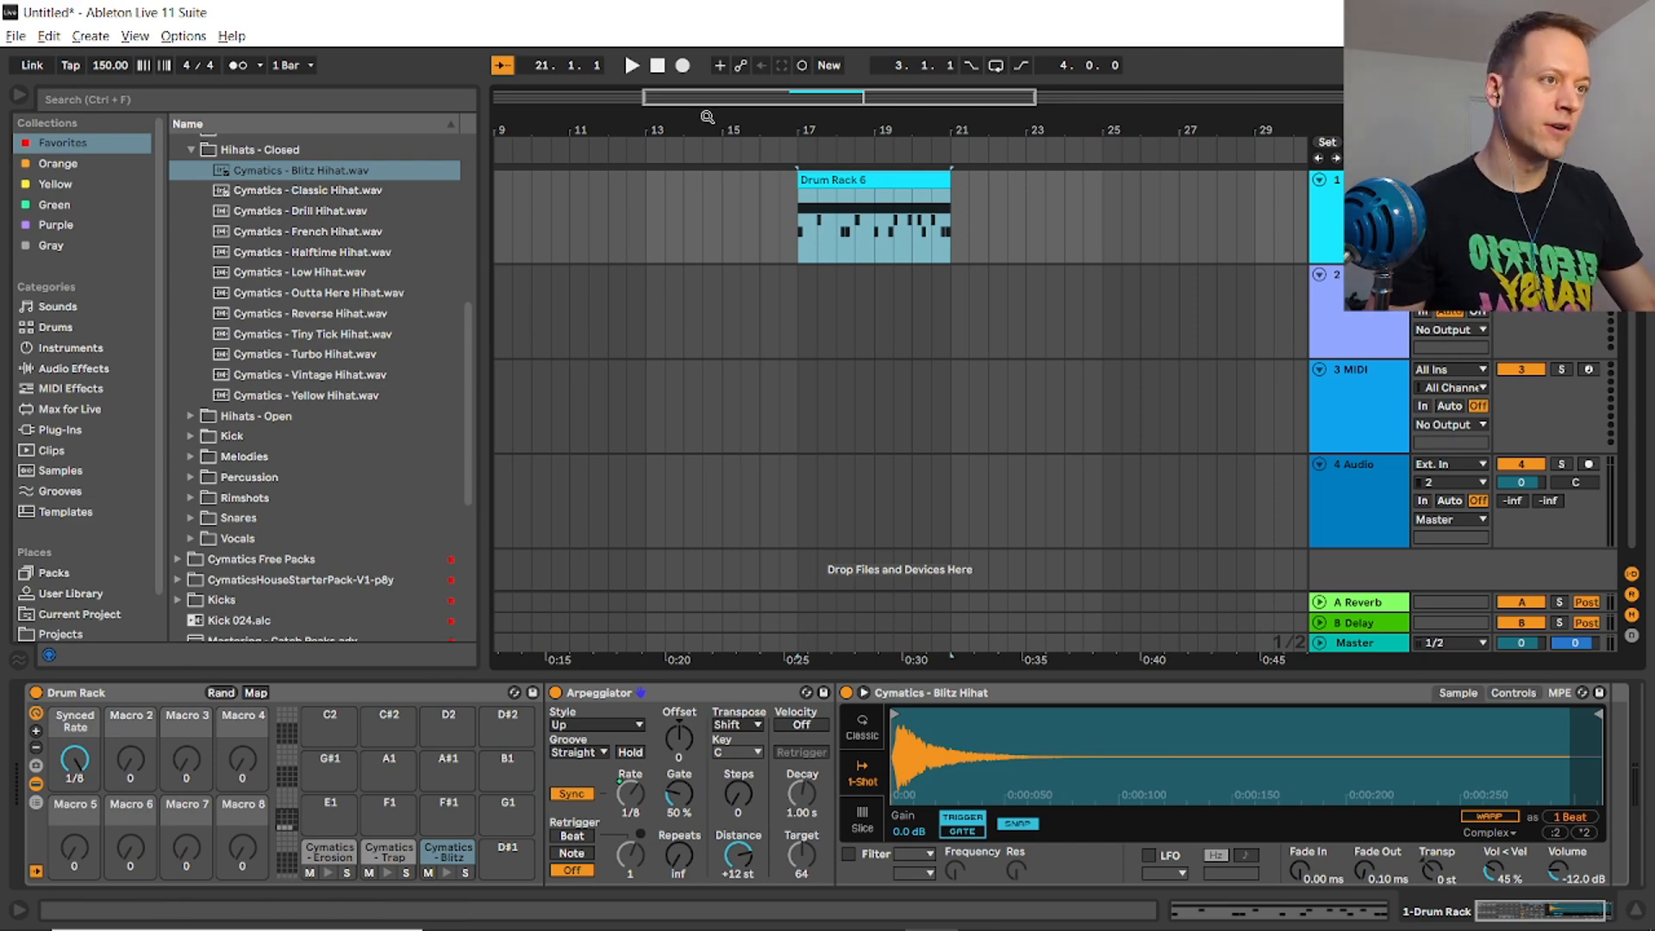
Enable MIDI Arrangement Overdub and Automation Arm, and set the start position to bar 17.
left_click(720, 66)
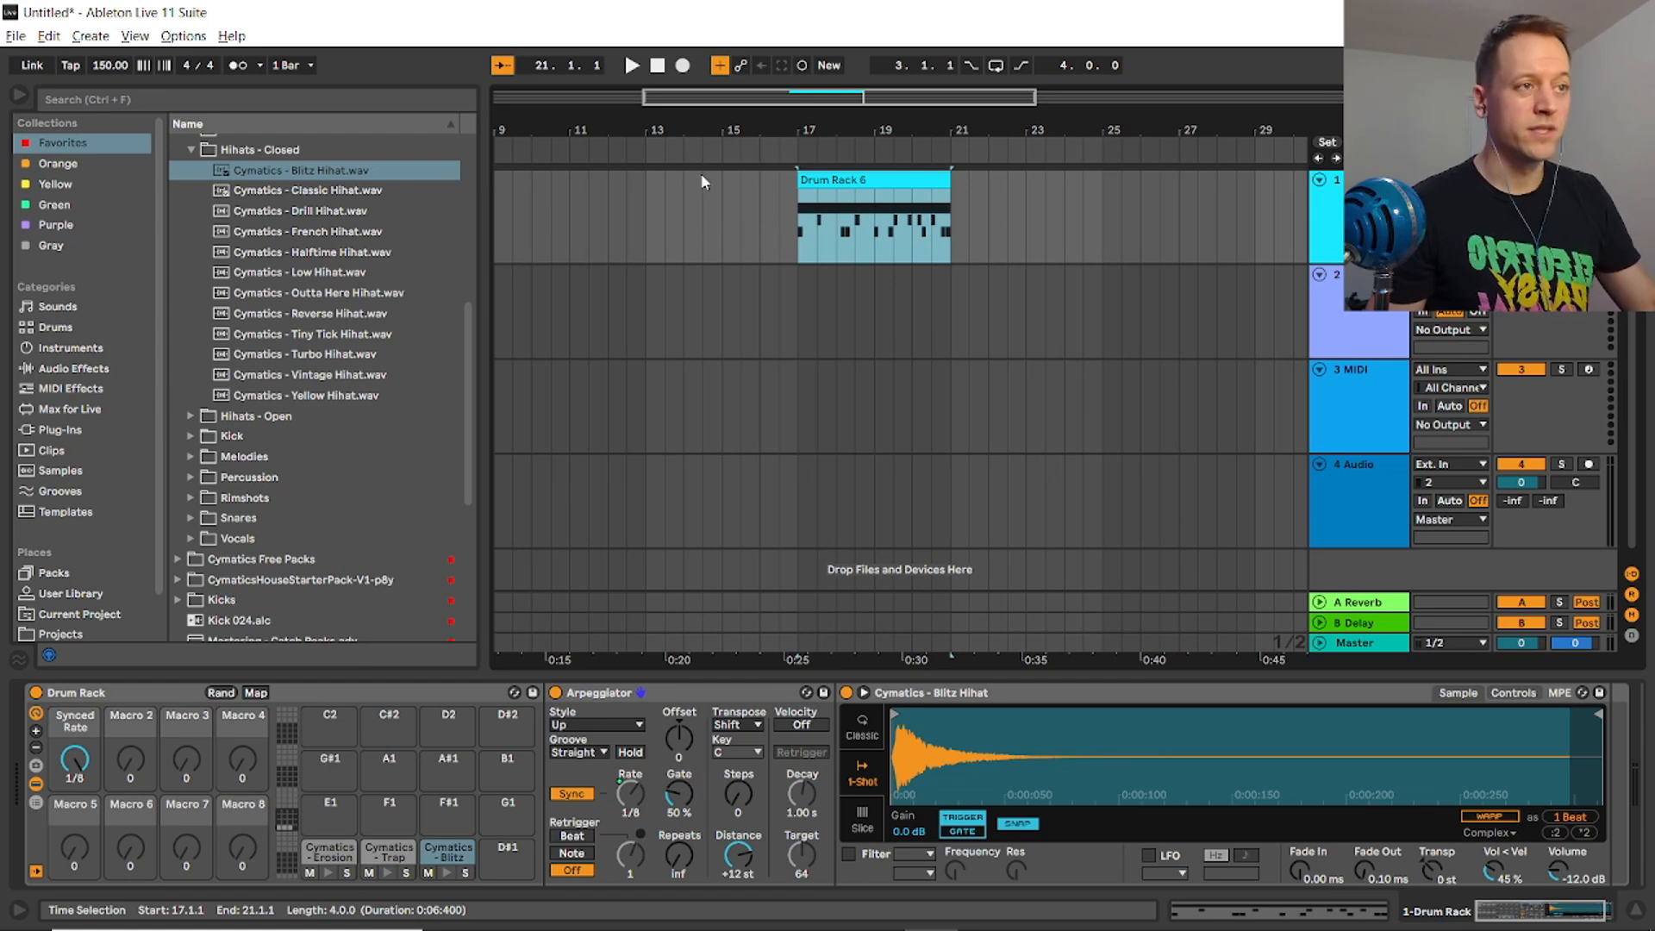
left_click(739, 67)
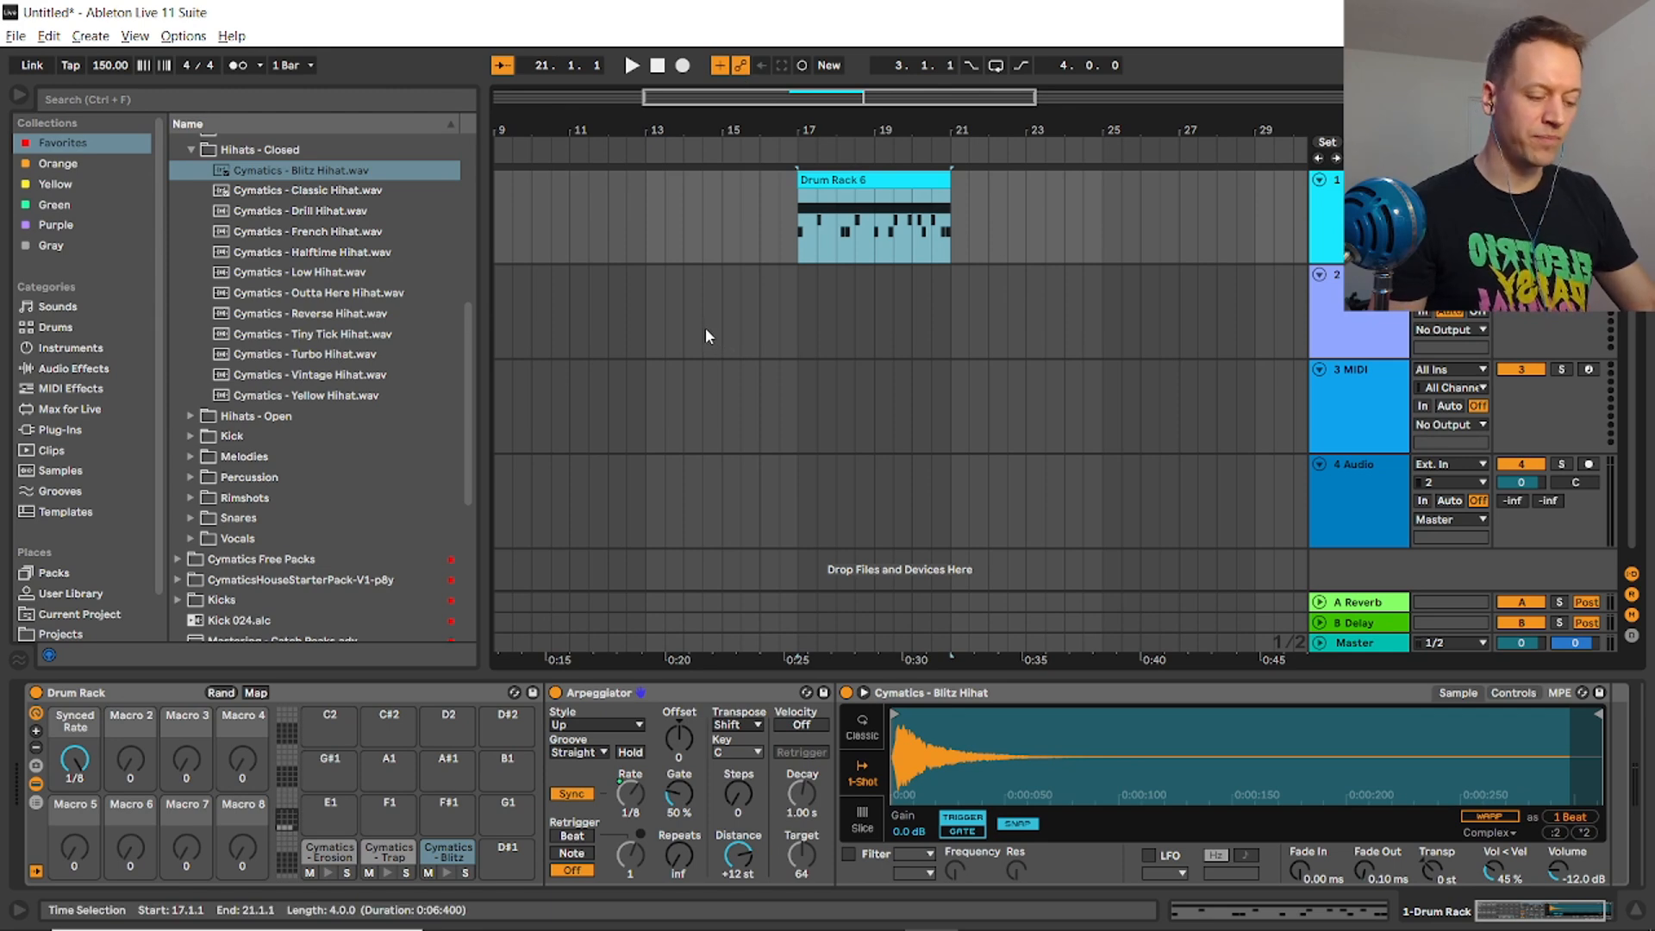
left_click(799, 228)
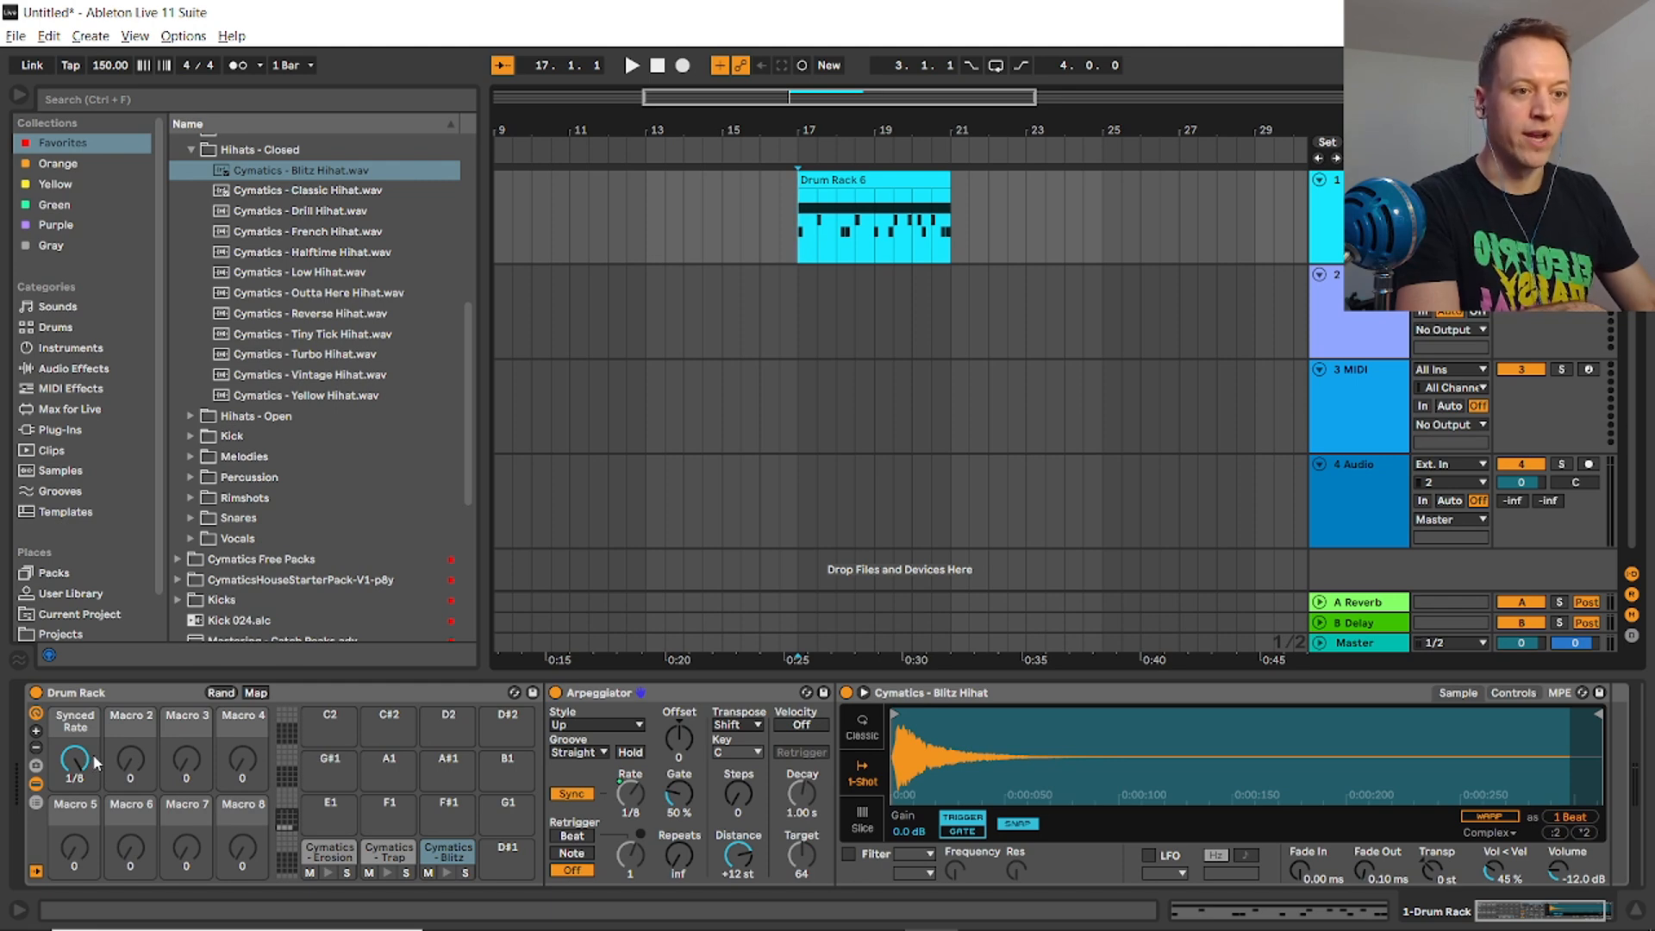
Record Synced Rate macro moves between 1/8 and 1/32 over the four-bar clip and show the recorded automation.
key("F9")
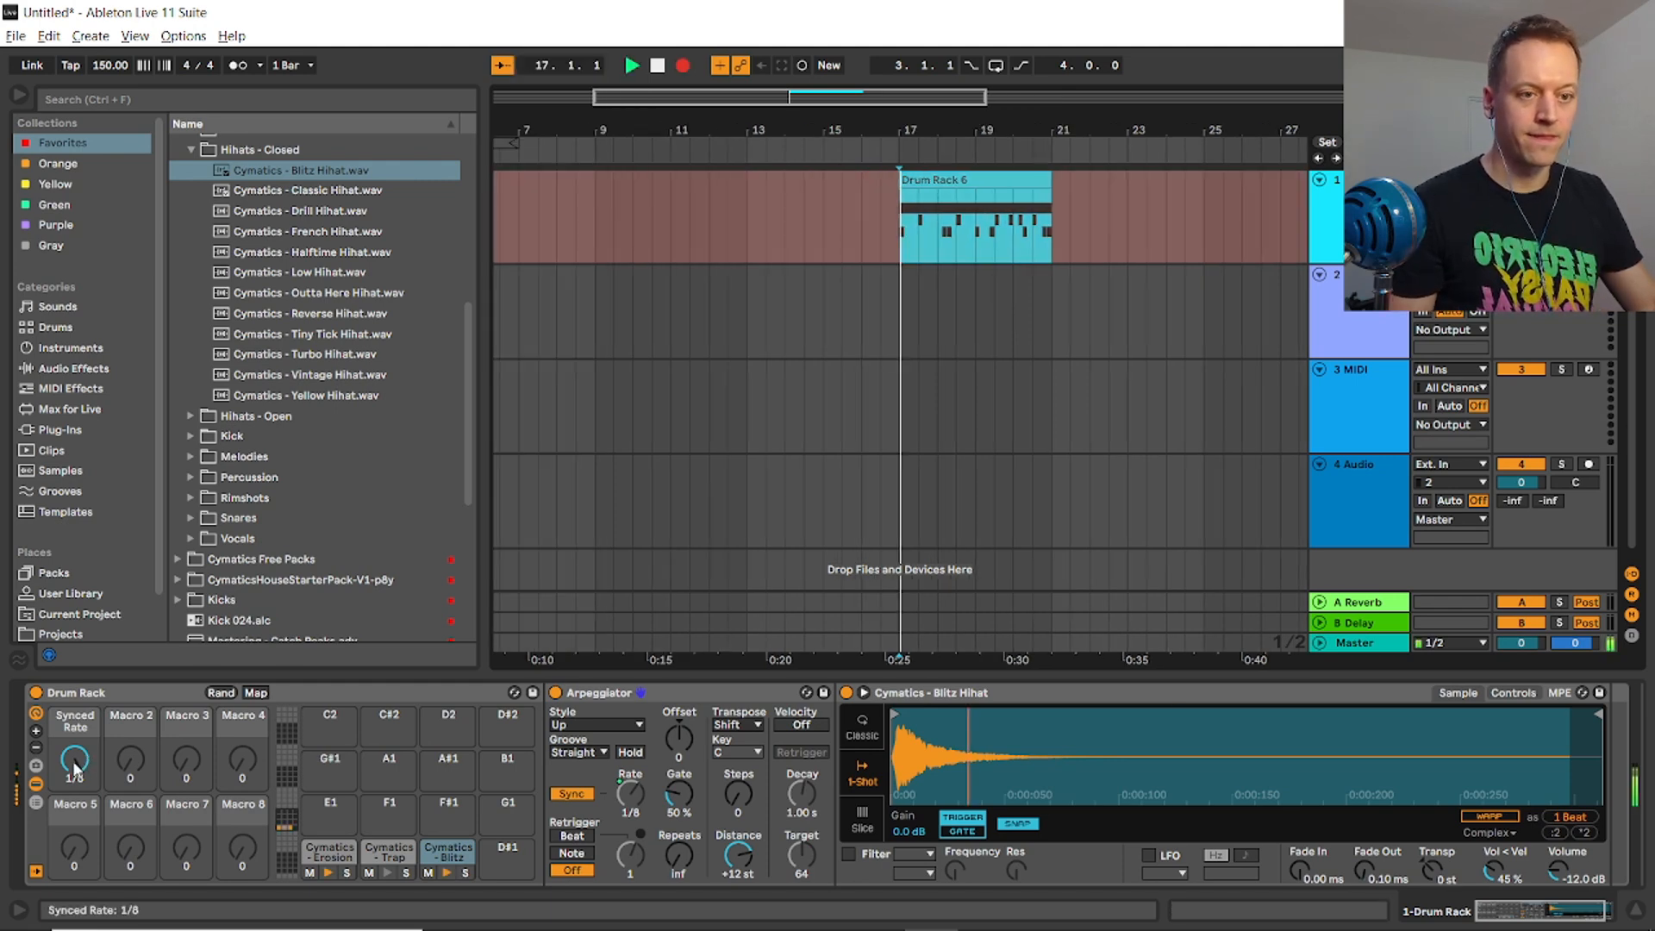
left_click_drag(75, 761, 74, 773)
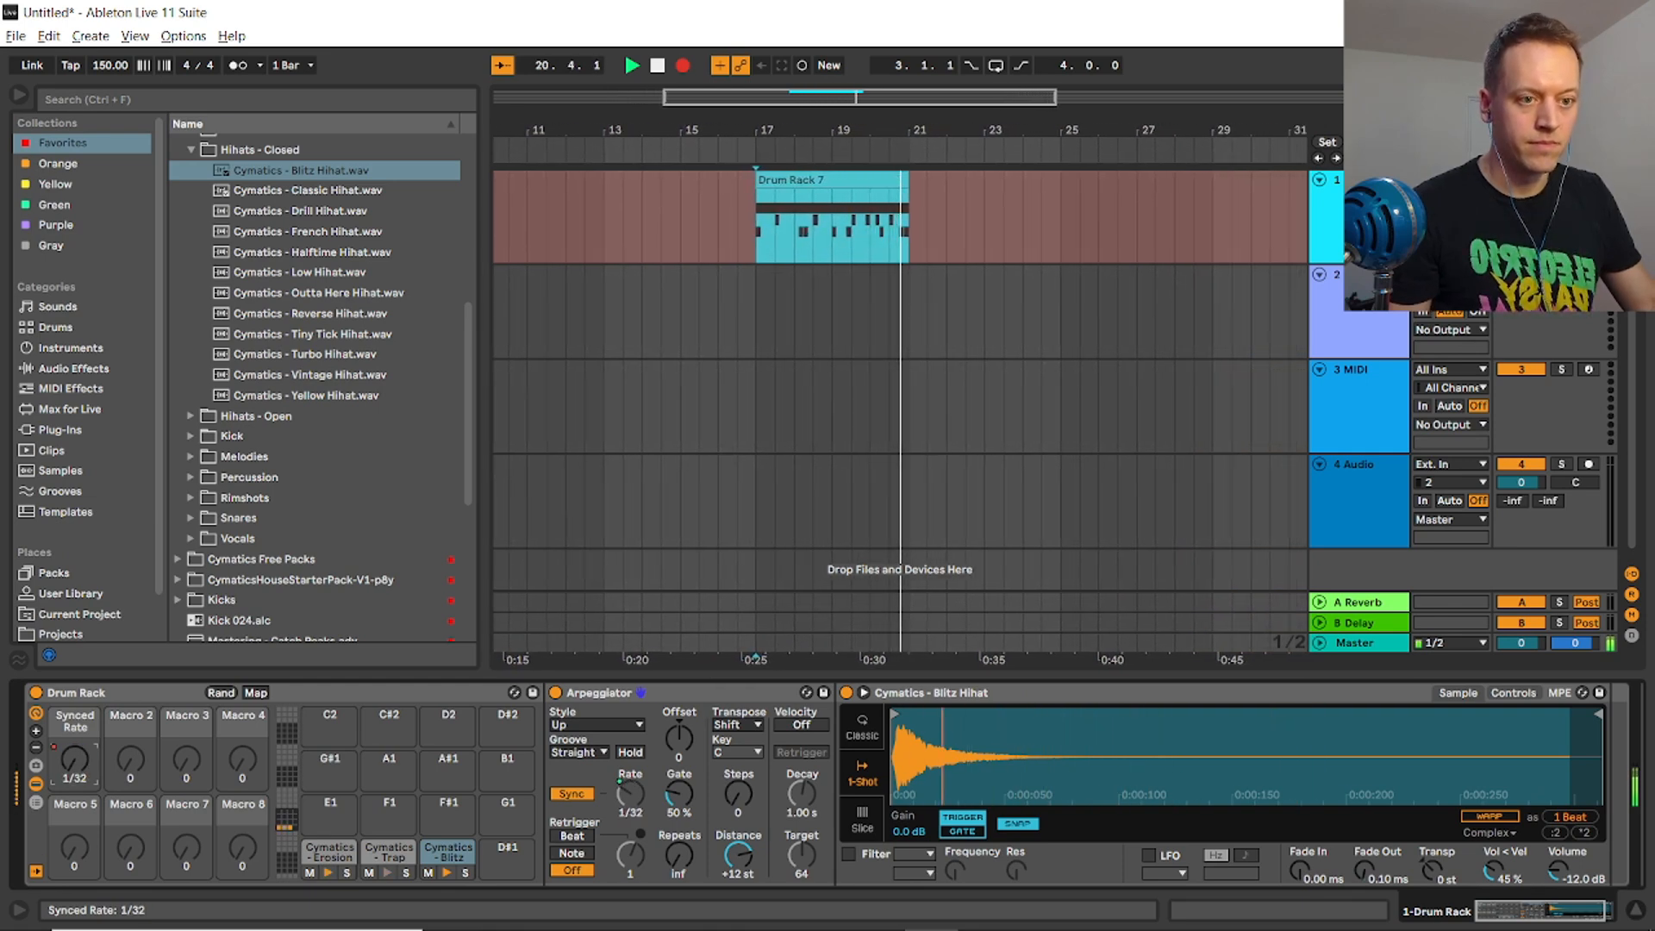
key("space")
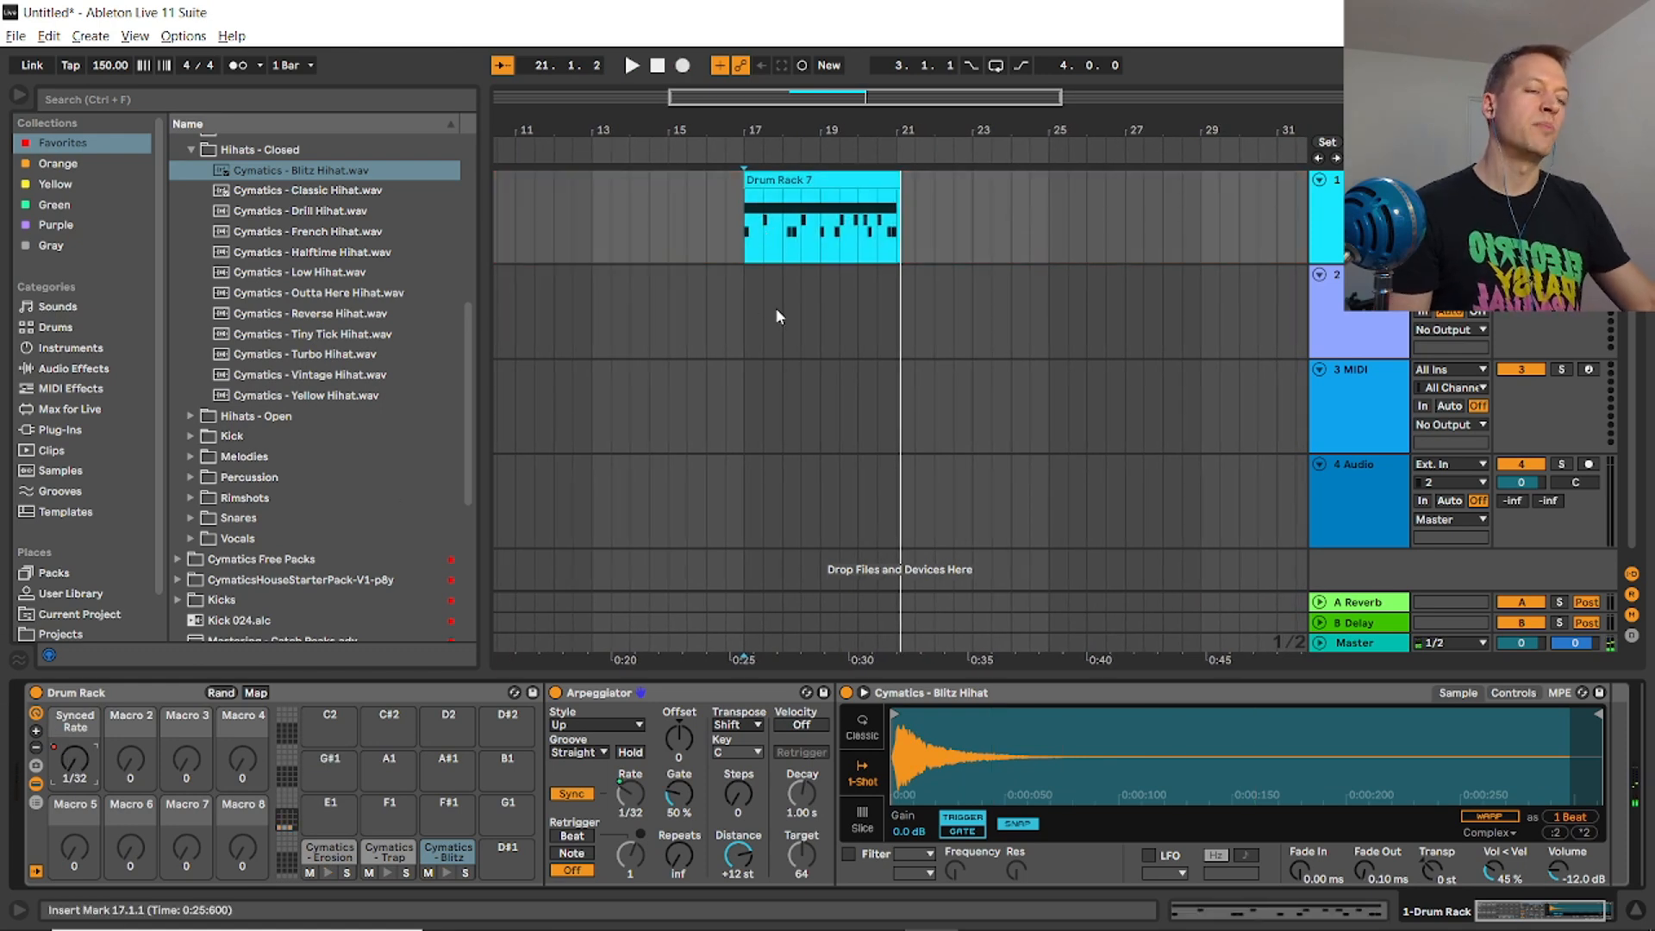
key("a")
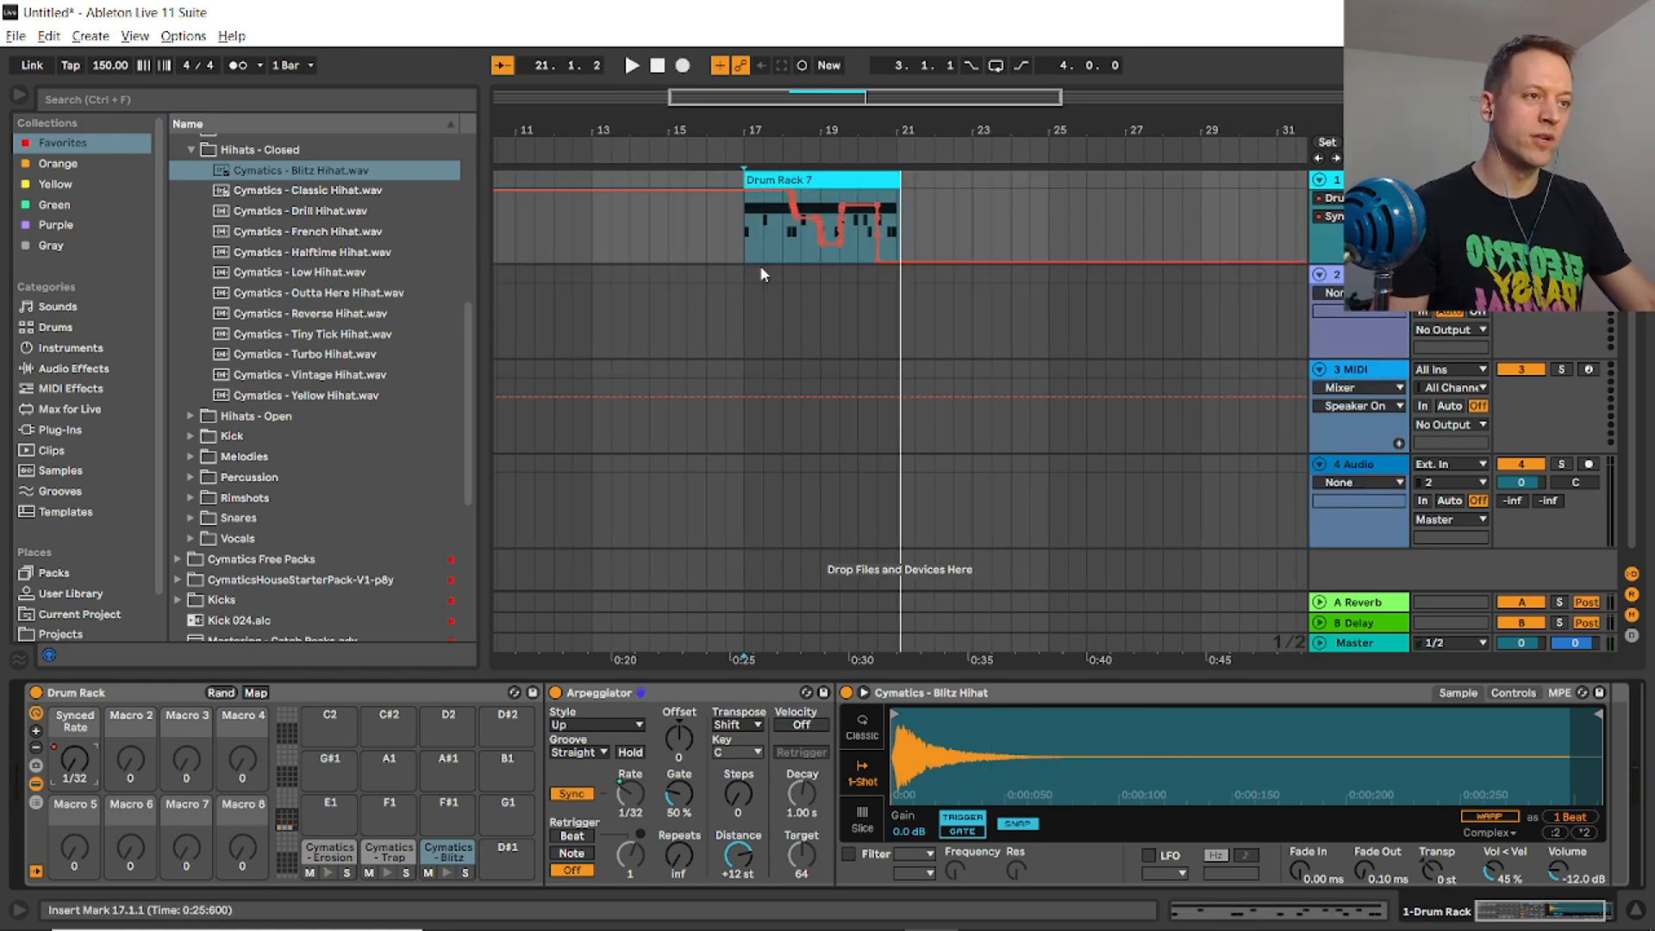